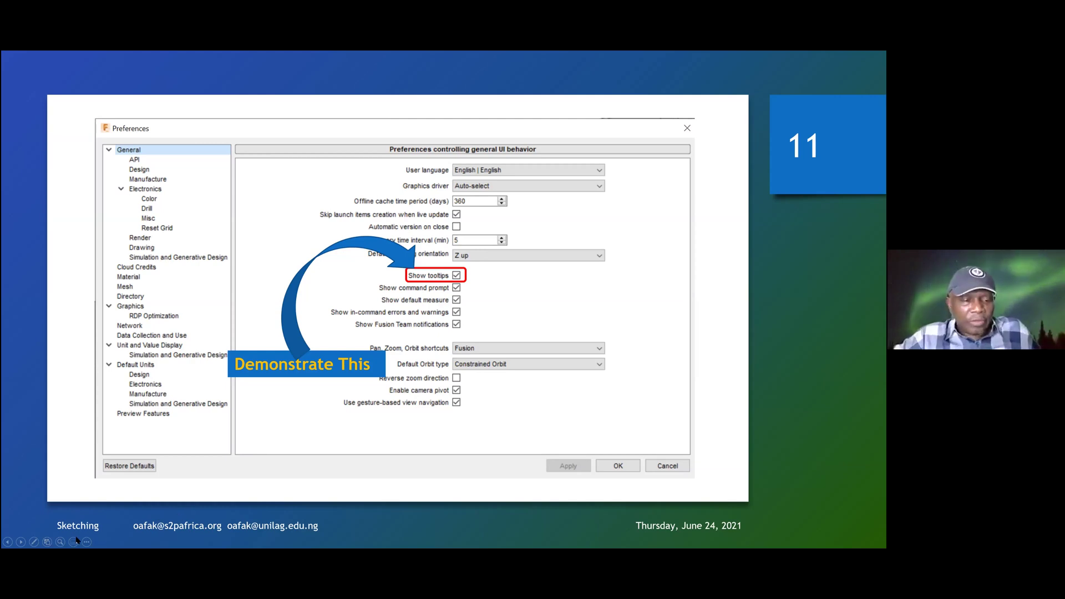
# Switch from the slideshow to Autodesk Fusion 360 and close its Preferences dialog
pyautogui.moveTo(109, 541)
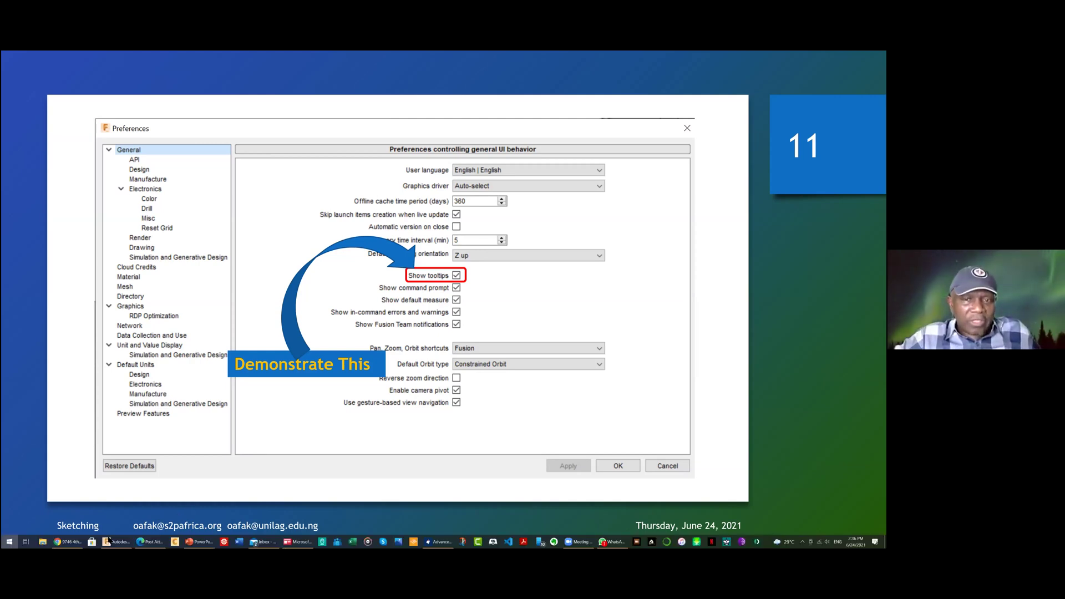
pyautogui.click(10, 542)
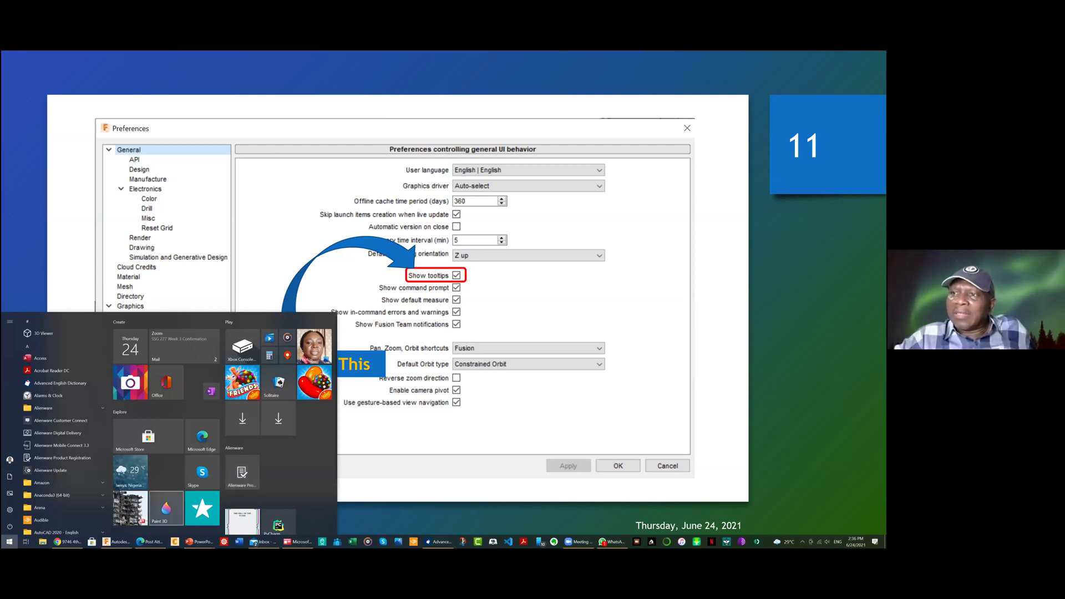
pyautogui.click(115, 542)
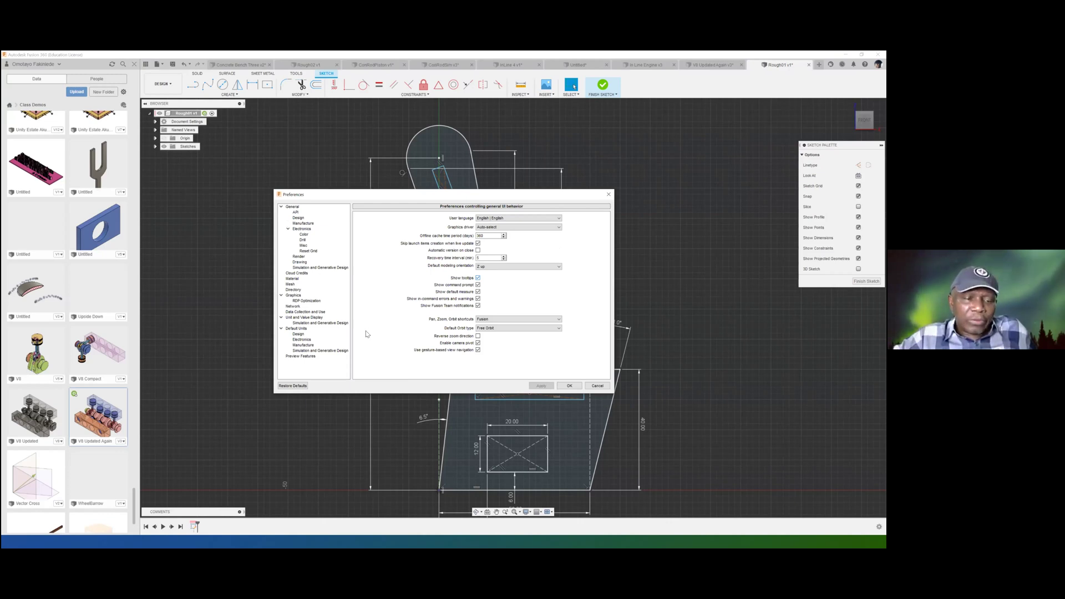
pyautogui.press('Escape')
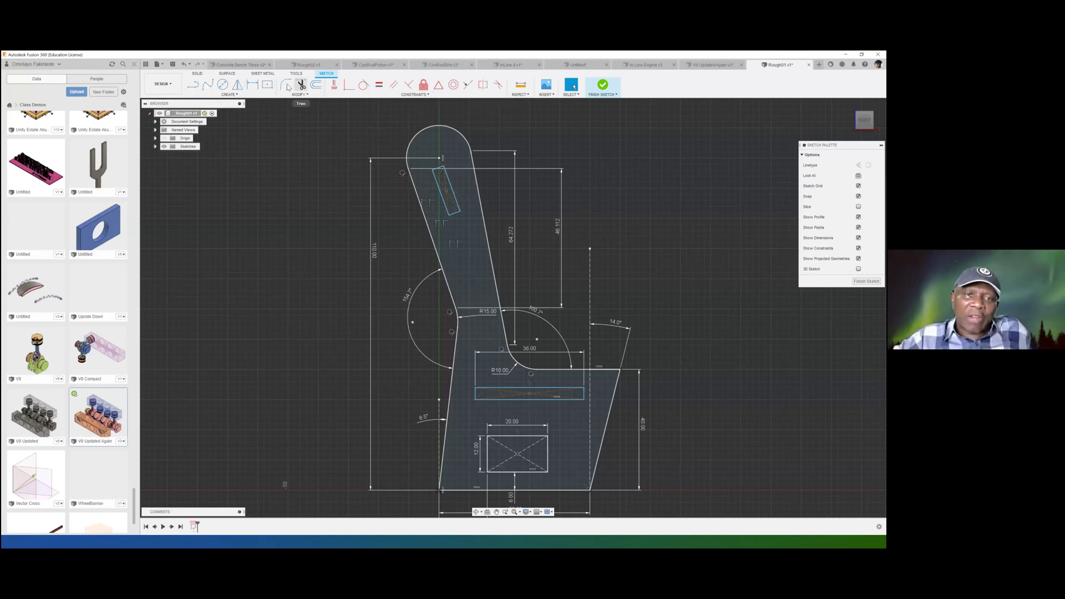
pyautogui.press('l')
pyautogui.press('d')
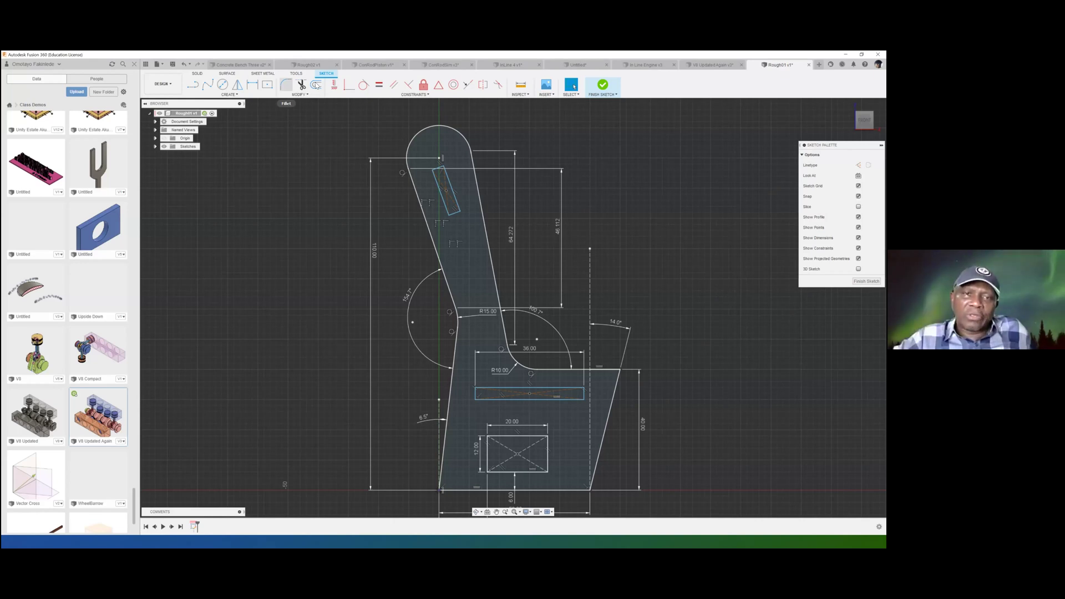
pyautogui.press('t')
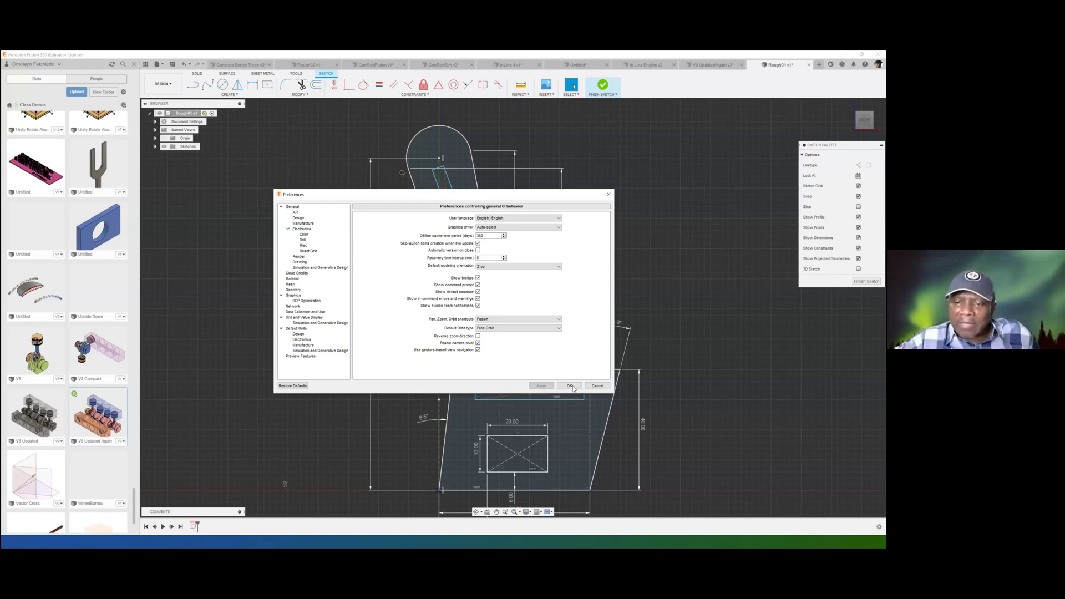
# Turn off Show tooltips in the general preferences and switch back to the PowerPoint slideshow
pyautogui.click(477, 278)
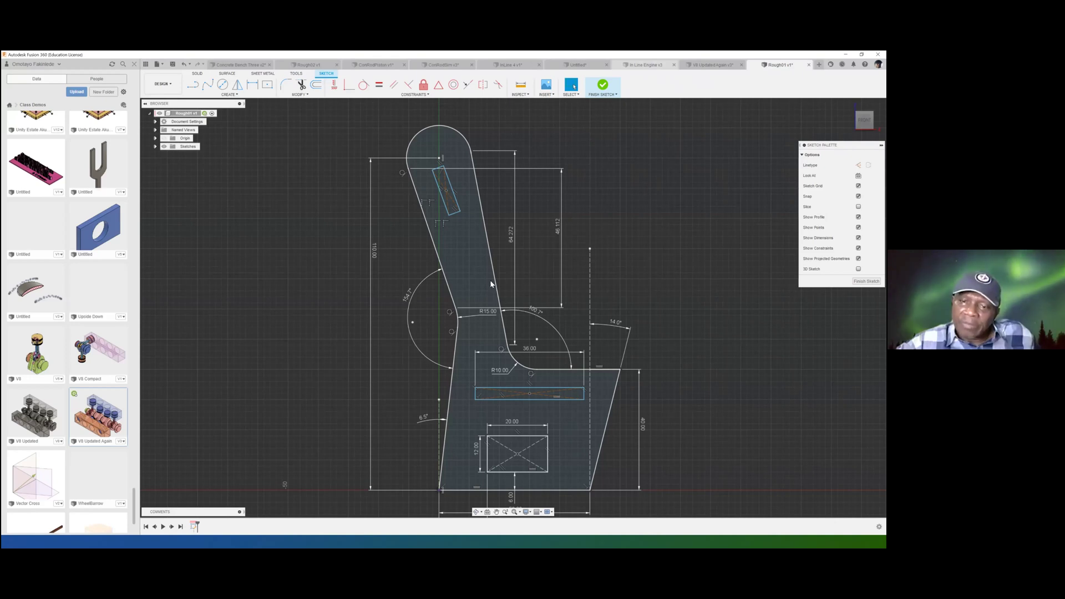
pyautogui.click(878, 64)
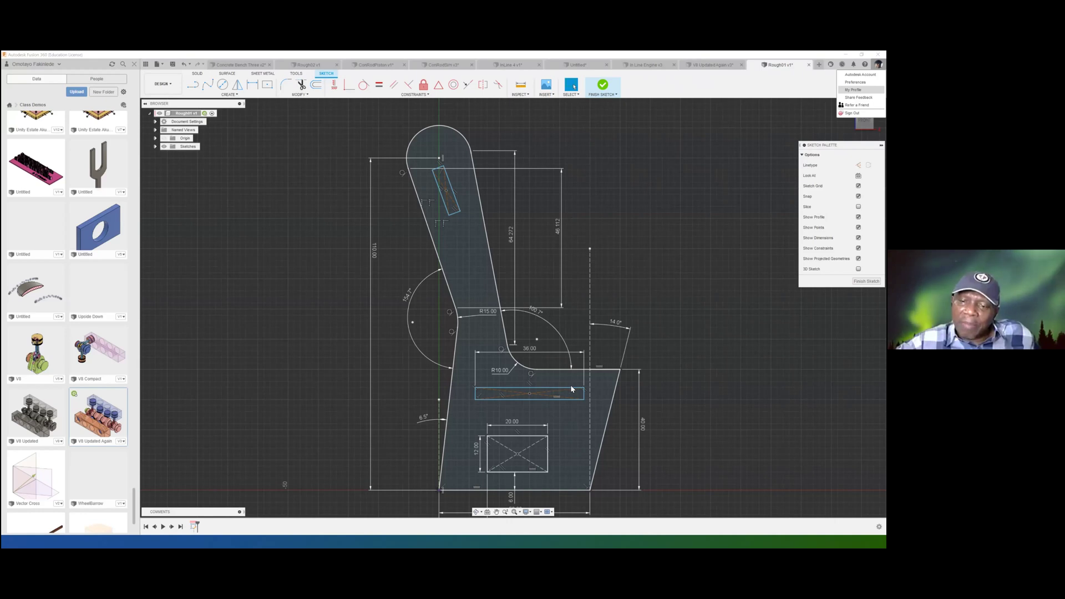
pyautogui.click(855, 82)
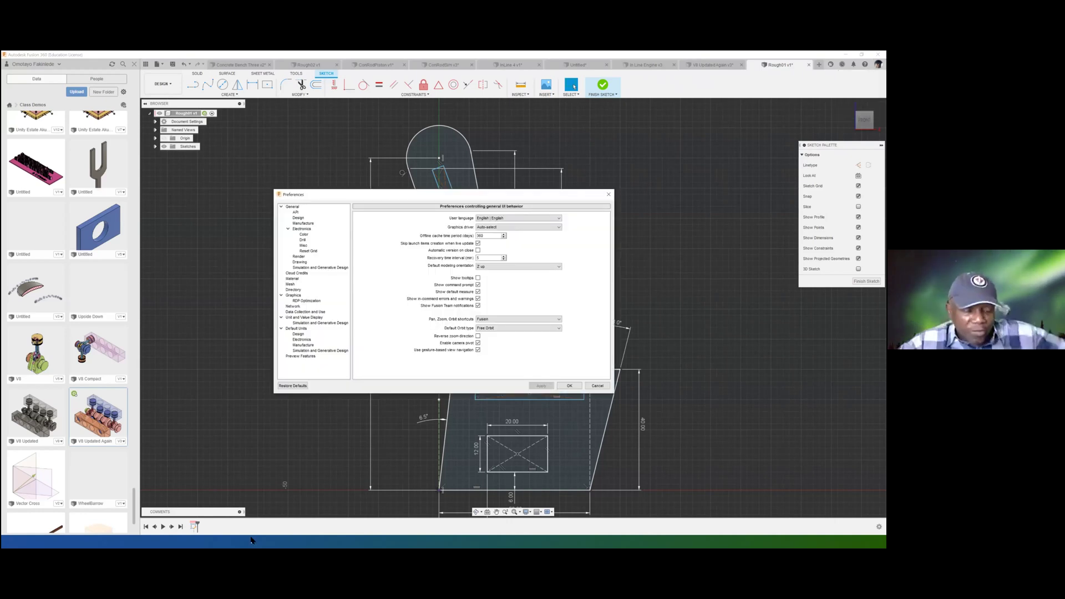
pyautogui.press('Escape')
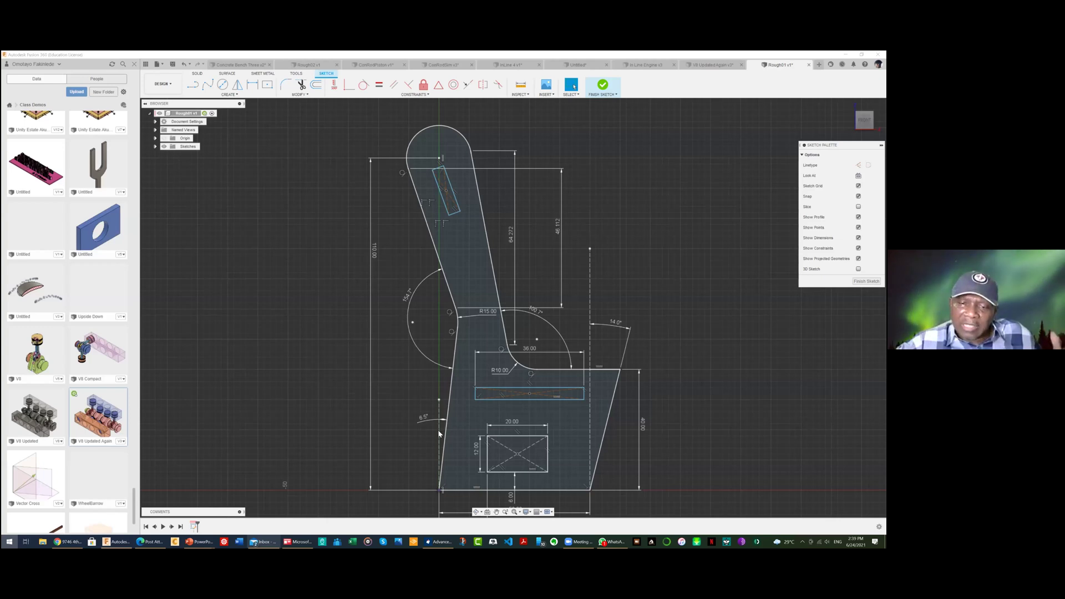
pyautogui.hotkey('alt', 'Tab')
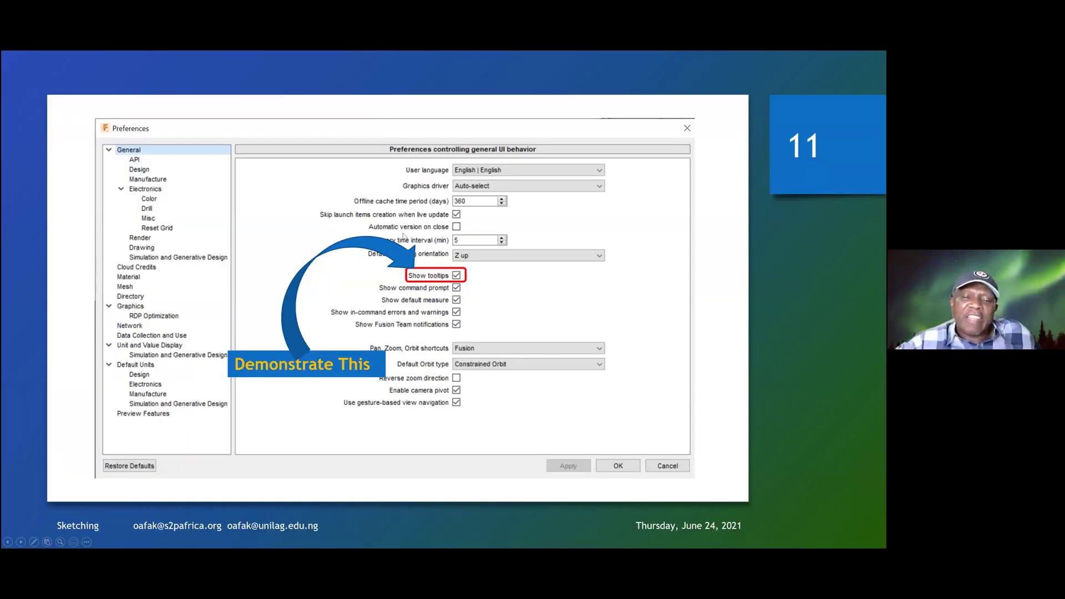
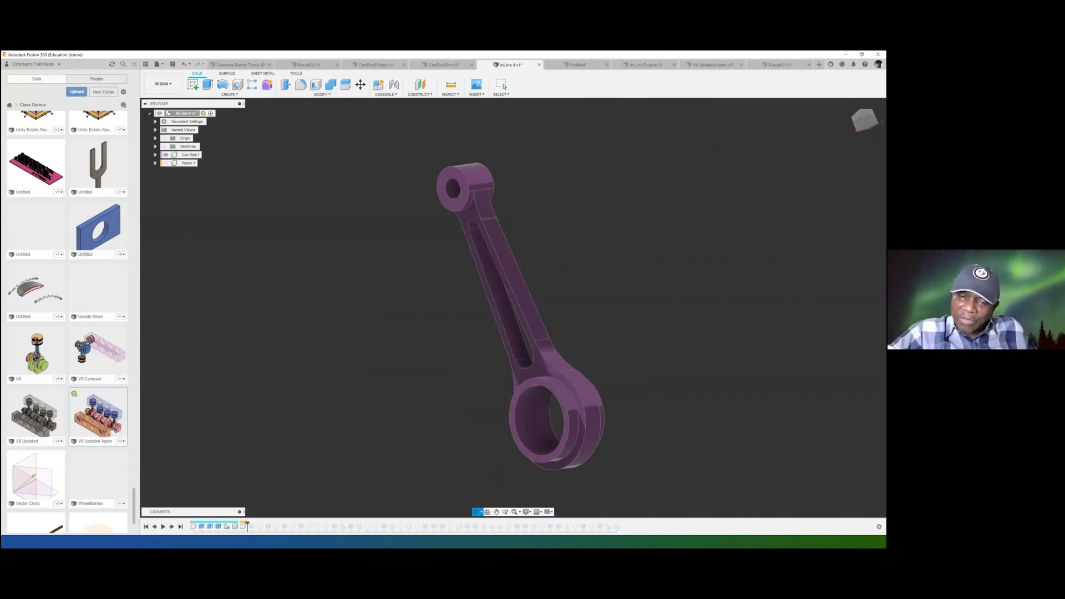
# Examine the connecting rod from several angles, covering both bored ends and the slotted shank
pyautogui.keyDown('shift'); pyautogui.moveTo(501, 476); pyautogui.dragTo(588, 411, button='middle'); pyautogui.keyUp('shift')
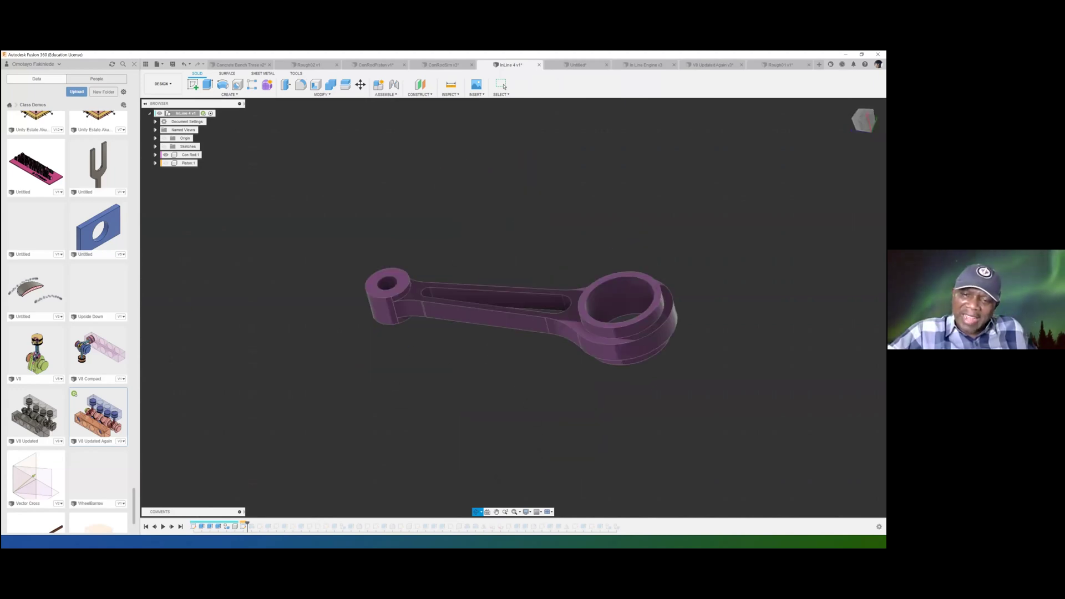
pyautogui.keyDown('shift'); pyautogui.moveTo(361, 436); pyautogui.dragTo(388, 471, button='middle'); pyautogui.keyUp('shift')
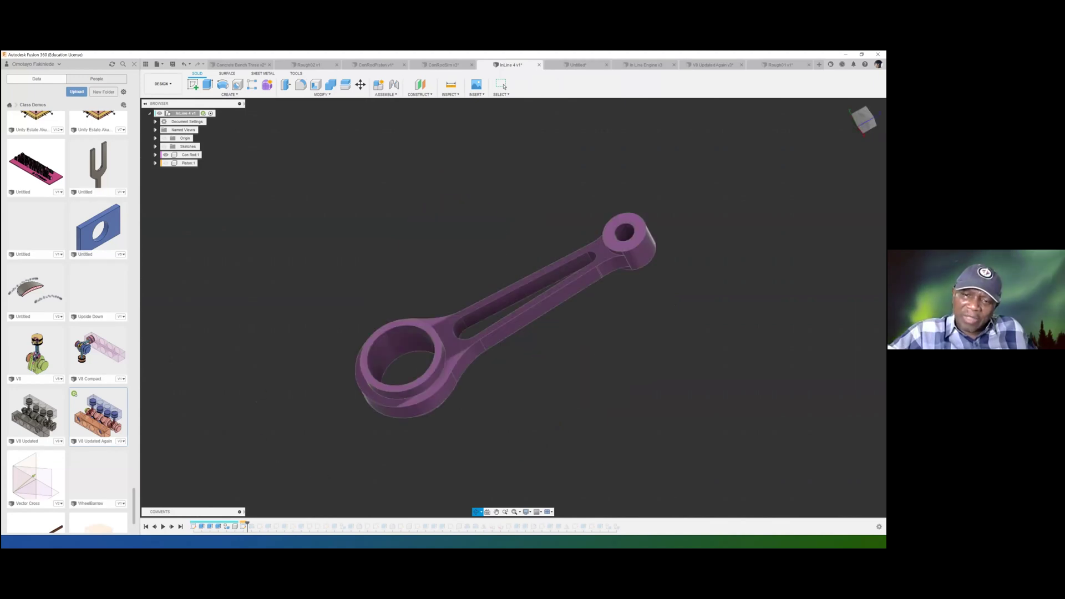
pyautogui.keyDown('shift'); pyautogui.moveTo(345, 338); pyautogui.dragTo(637, 368, button='middle'); pyautogui.keyUp('shift')
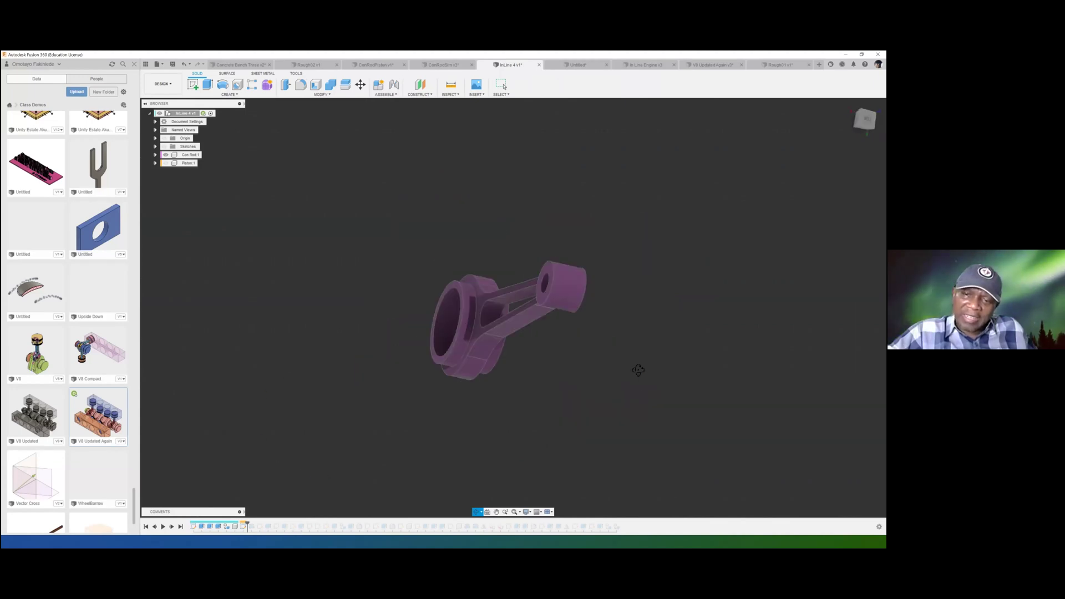
pyautogui.keyDown('shift'); pyautogui.moveTo(335, 432); pyautogui.dragTo(375, 423, button='middle'); pyautogui.keyUp('shift')
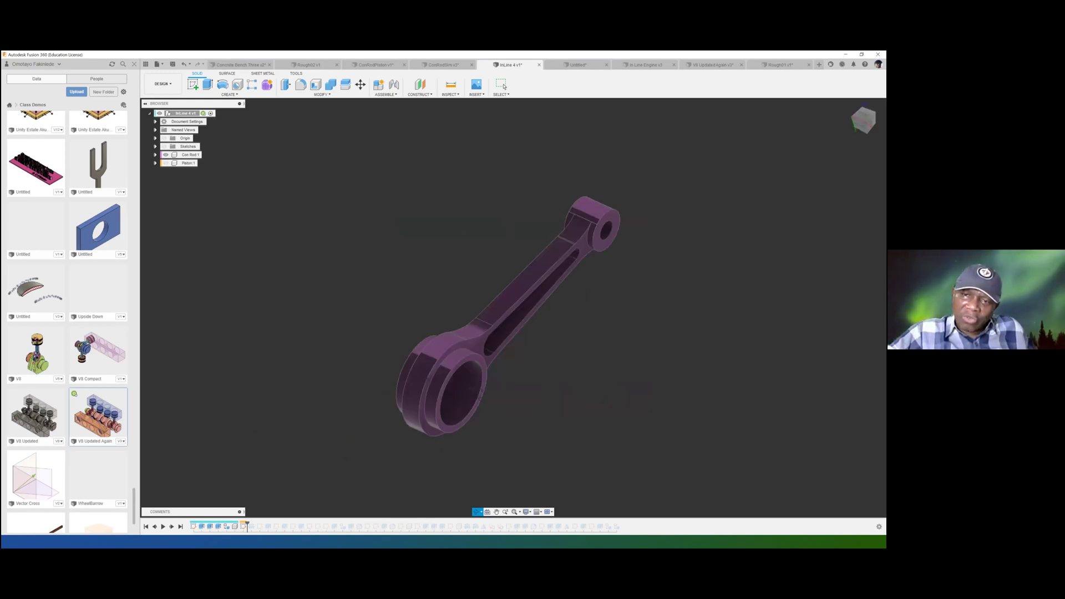
pyautogui.keyDown('shift'); pyautogui.moveTo(479, 393); pyautogui.dragTo(481, 397, button='middle'); pyautogui.keyUp('shift')
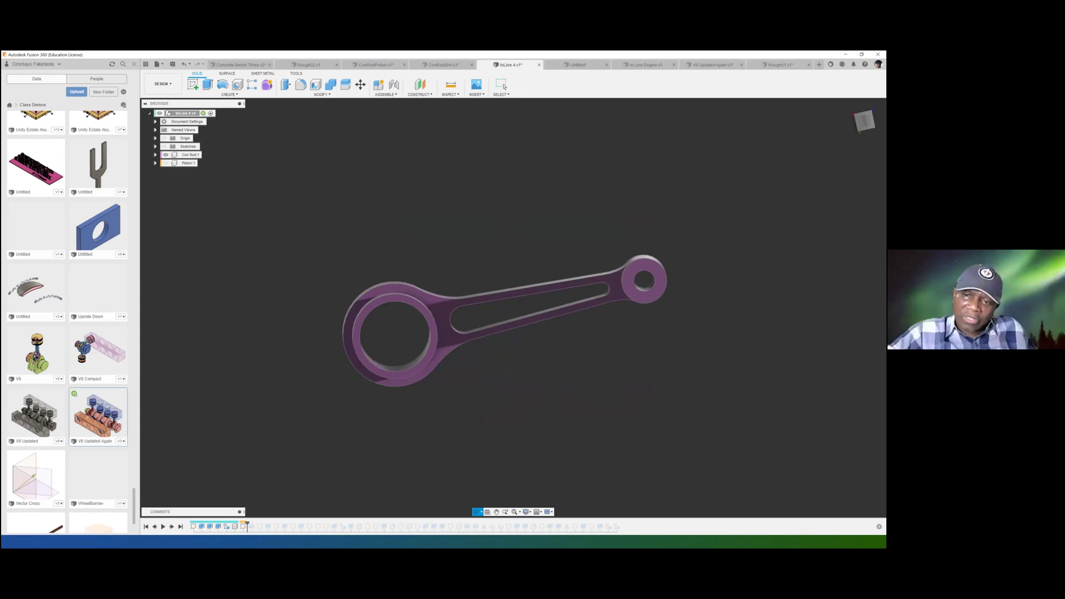
pyautogui.keyDown('shift'); pyautogui.moveTo(525, 367); pyautogui.dragTo(519, 384, button='middle'); pyautogui.keyUp('shift')
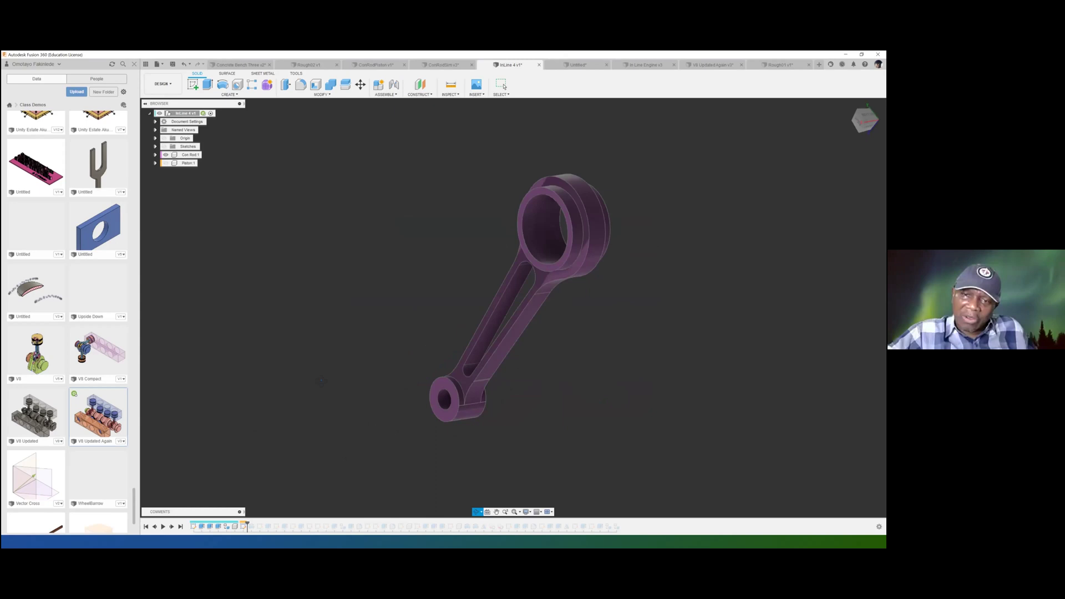
pyautogui.keyDown('shift'); pyautogui.moveTo(318, 340); pyautogui.dragTo(324, 314, button='middle'); pyautogui.keyUp('shift')
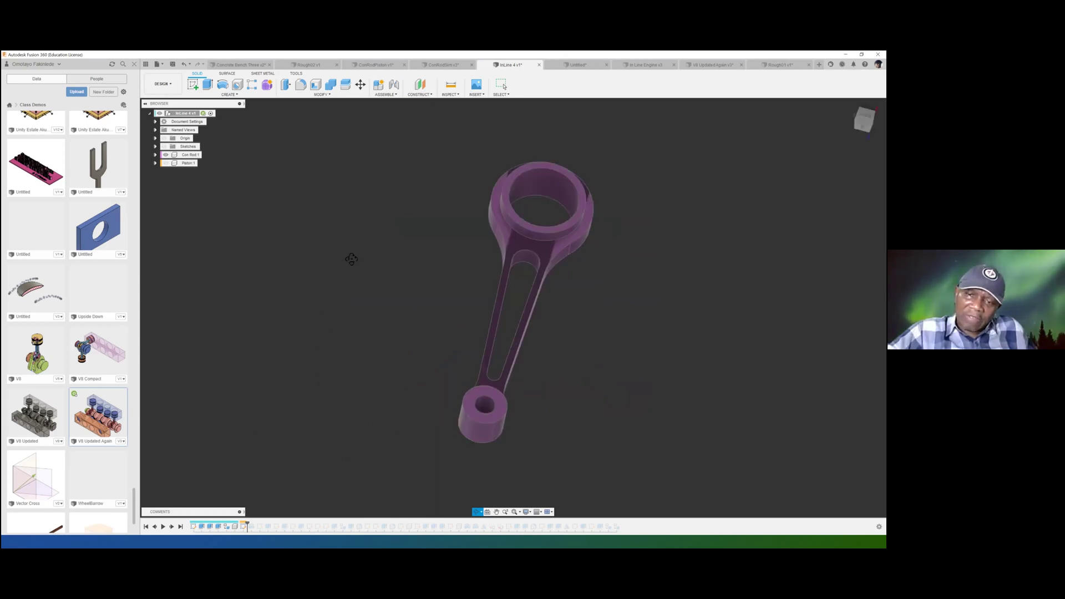
pyautogui.keyDown('shift'); pyautogui.moveTo(440, 396); pyautogui.dragTo(485, 531, button='middle'); pyautogui.keyUp('shift')
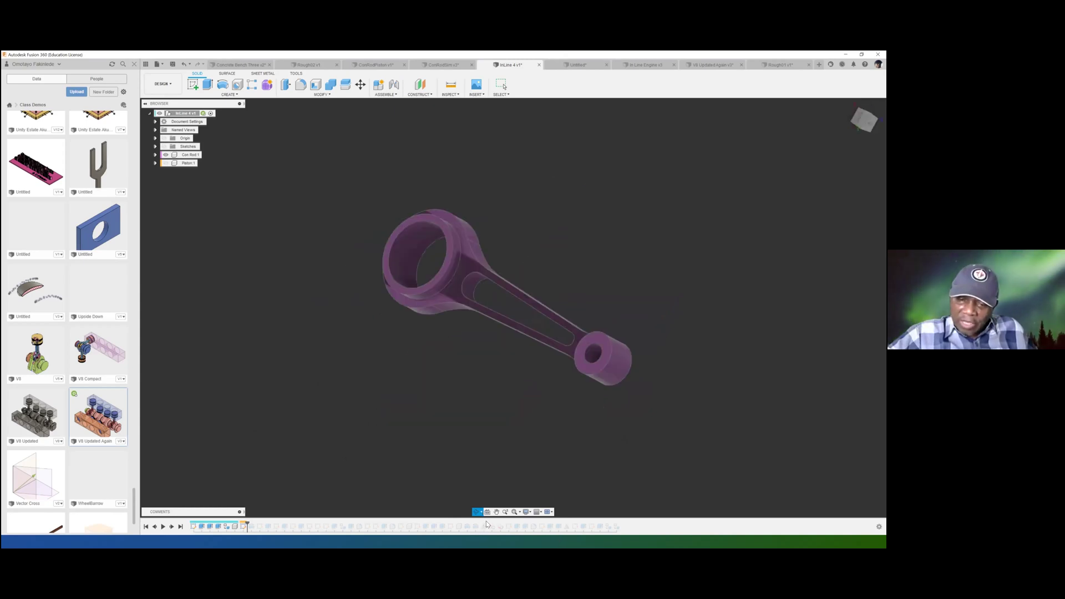
pyautogui.keyDown('shift'); pyautogui.moveTo(486, 520); pyautogui.dragTo(475, 513, button='middle'); pyautogui.keyUp('shift')
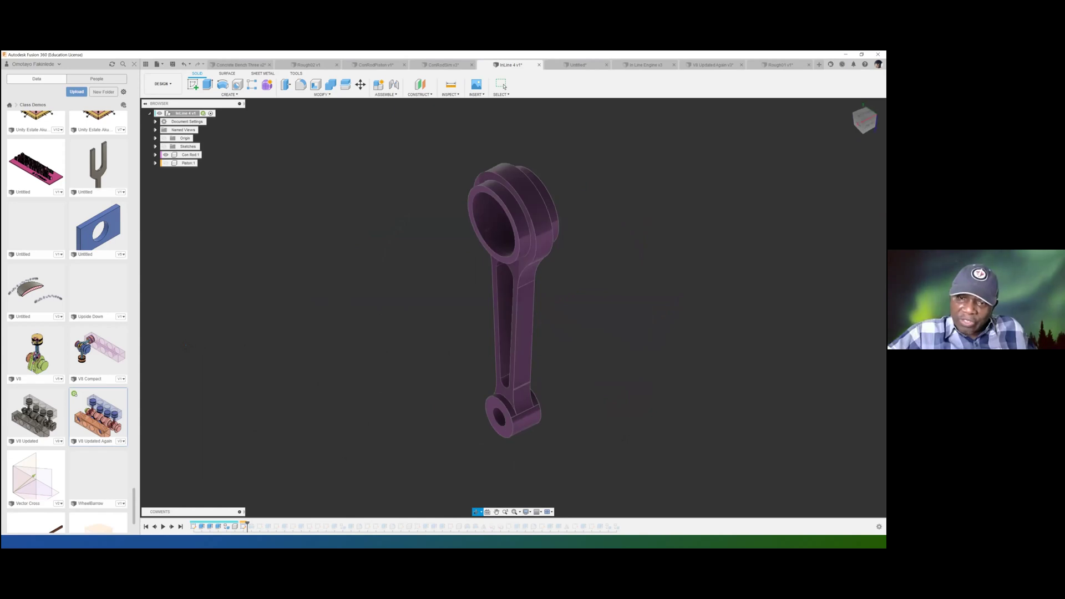
pyautogui.moveTo(516, 302); pyautogui.dragTo(488, 300)
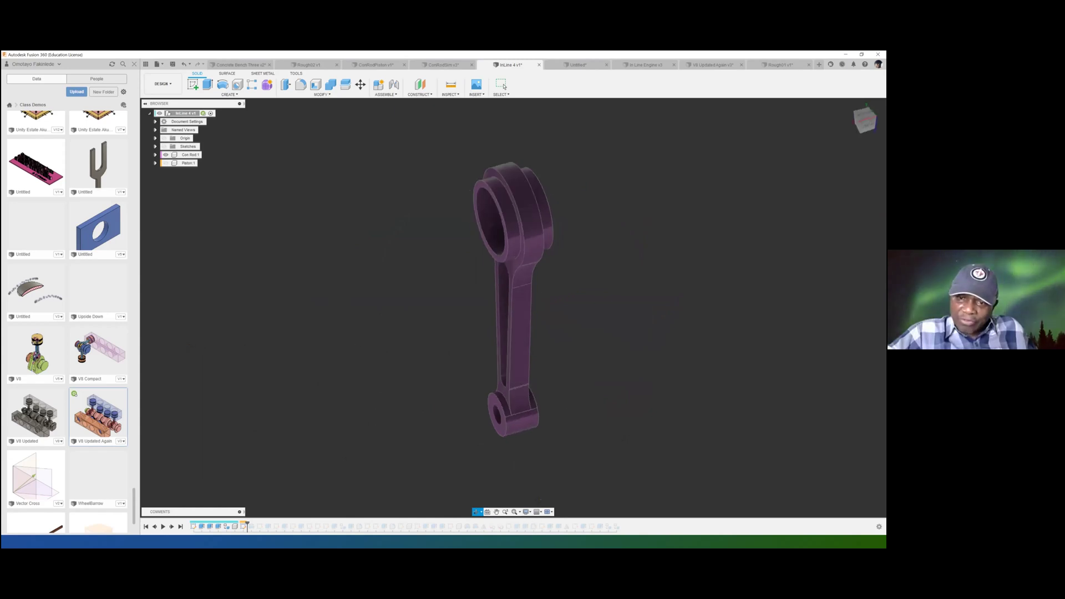
# Inspect the connecting rod edge-on from its narrow side, and examine its big end and small end at an angle
pyautogui.click(866, 125)
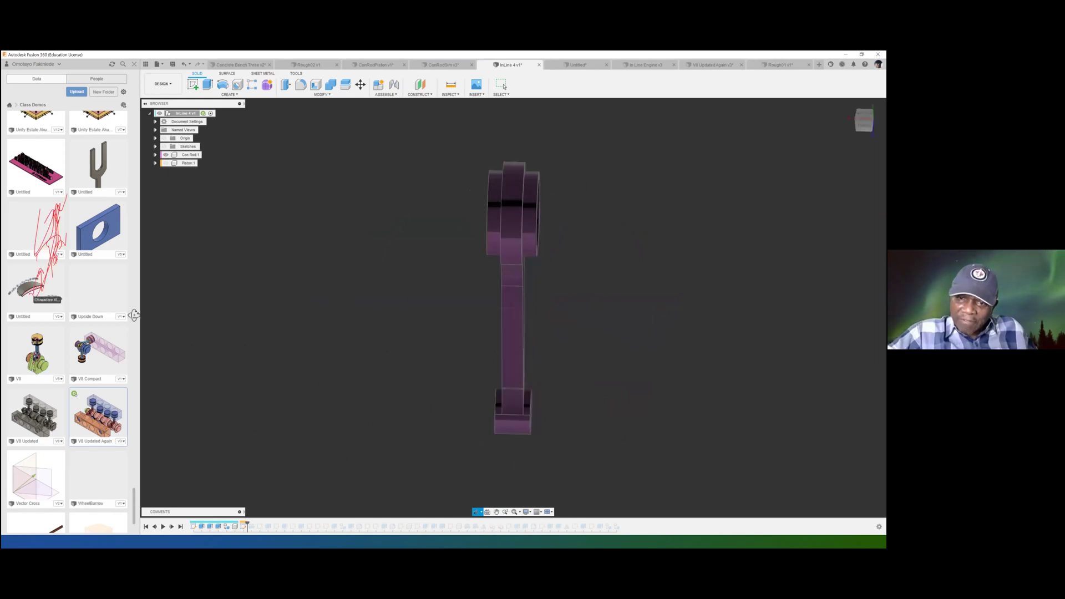
pyautogui.click(864, 120)
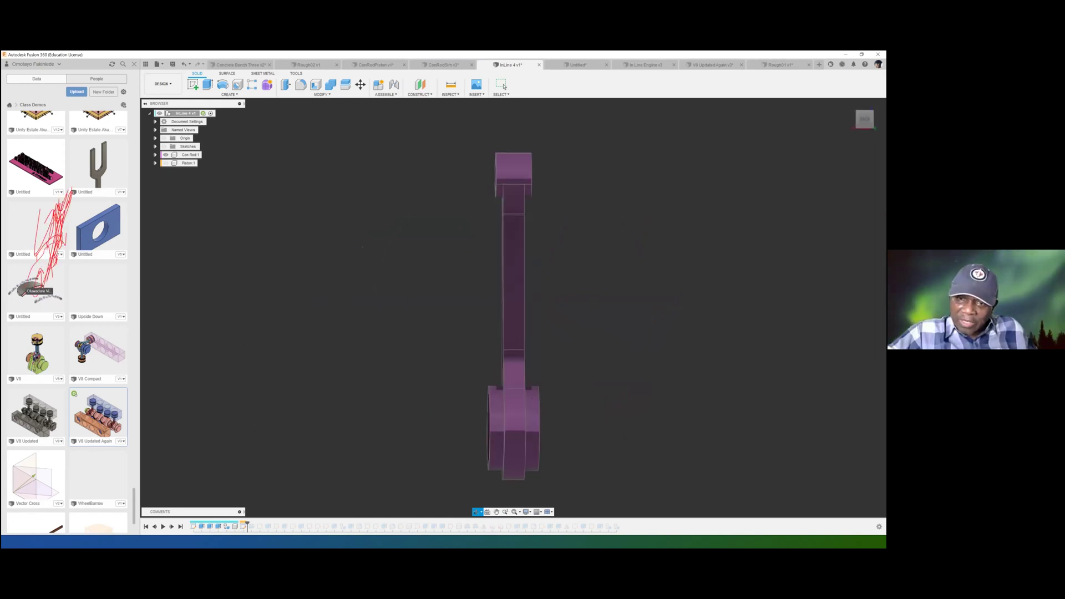
pyautogui.moveTo(303, 248); pyautogui.dragTo(155, 302)
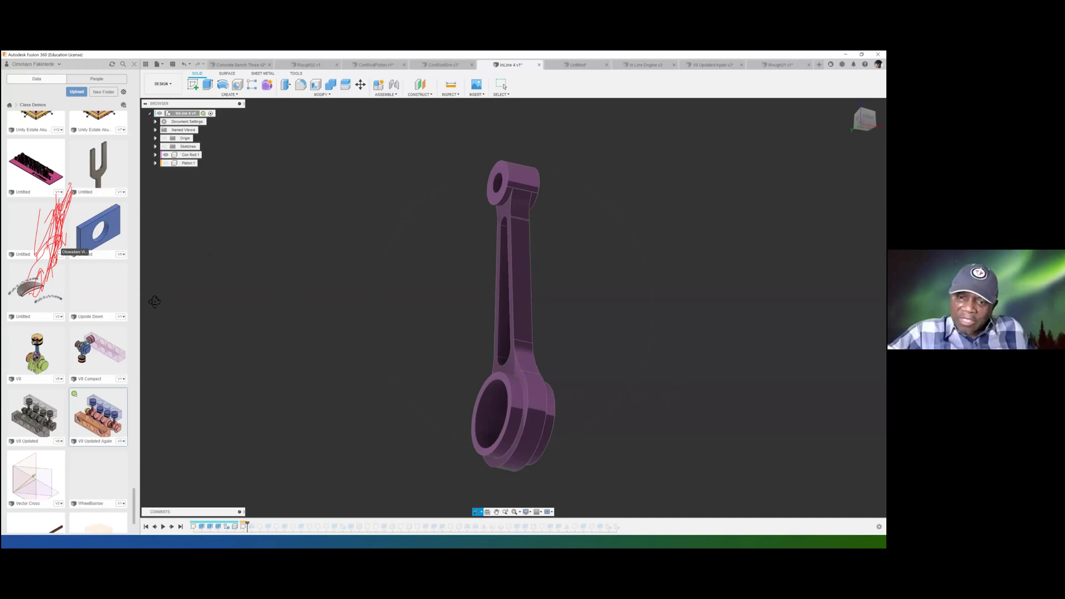
pyautogui.moveTo(211, 255); pyautogui.dragTo(697, 384)
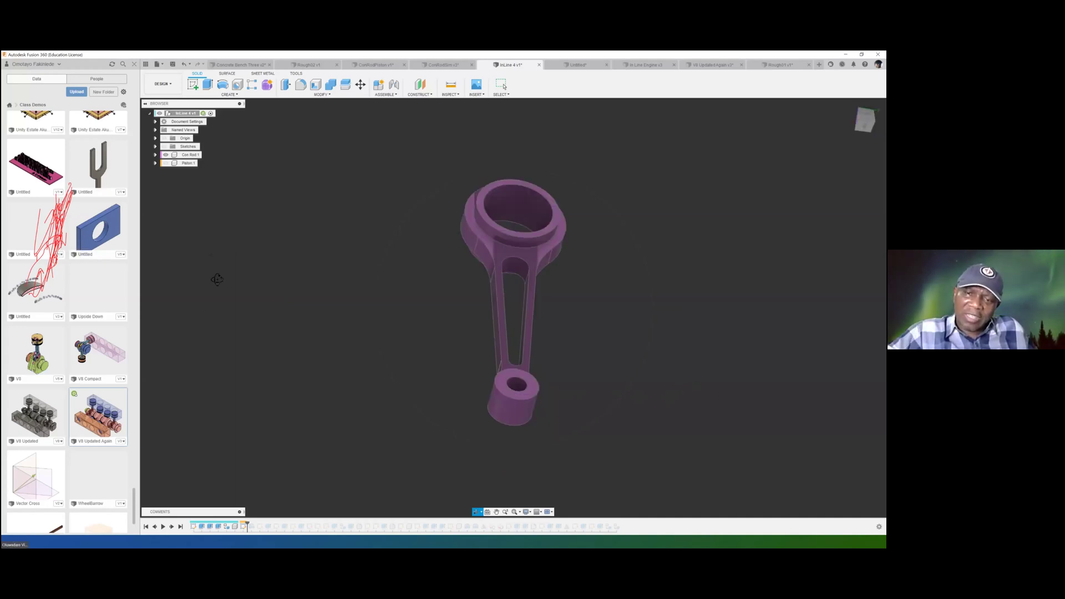
pyautogui.moveTo(659, 384); pyautogui.dragTo(526, 389)
pyautogui.moveTo(594, 221); pyautogui.dragTo(522, 410)
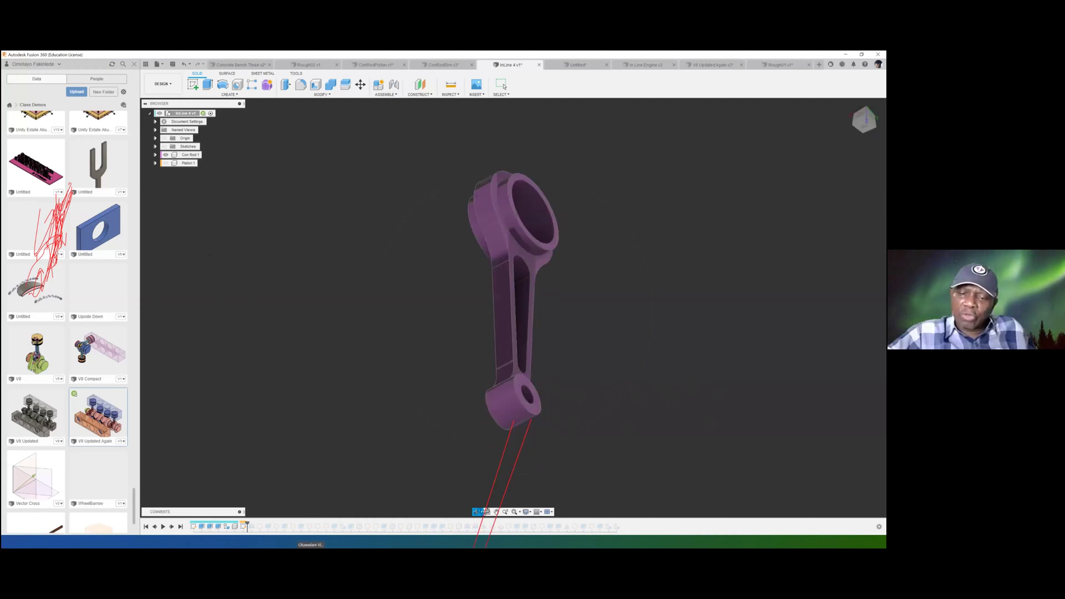
pyautogui.moveTo(512, 477); pyautogui.dragTo(519, 447)
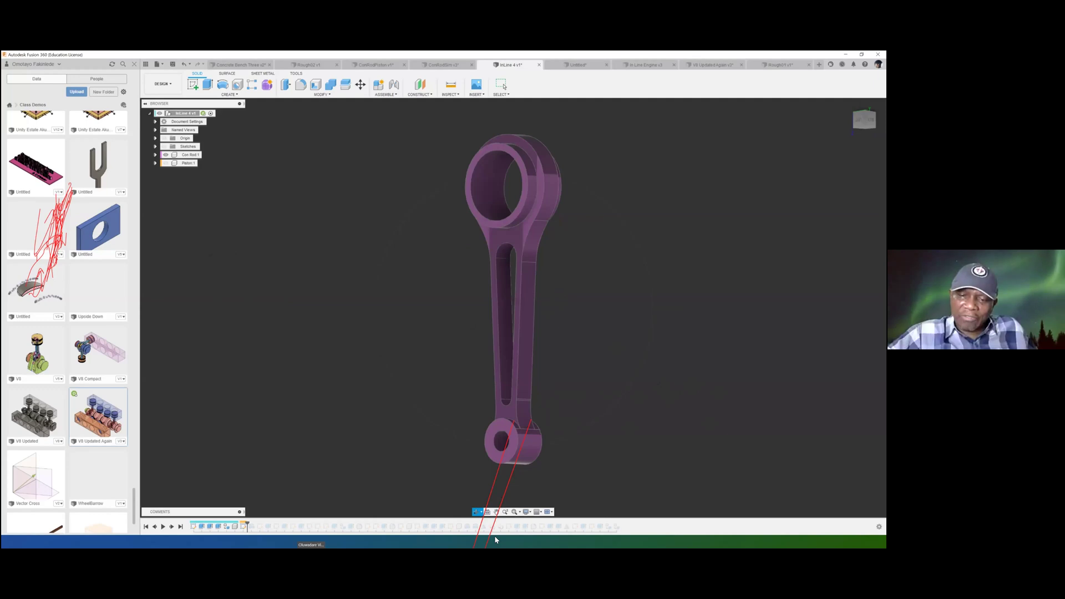
pyautogui.moveTo(285, 498); pyautogui.dragTo(319, 498)
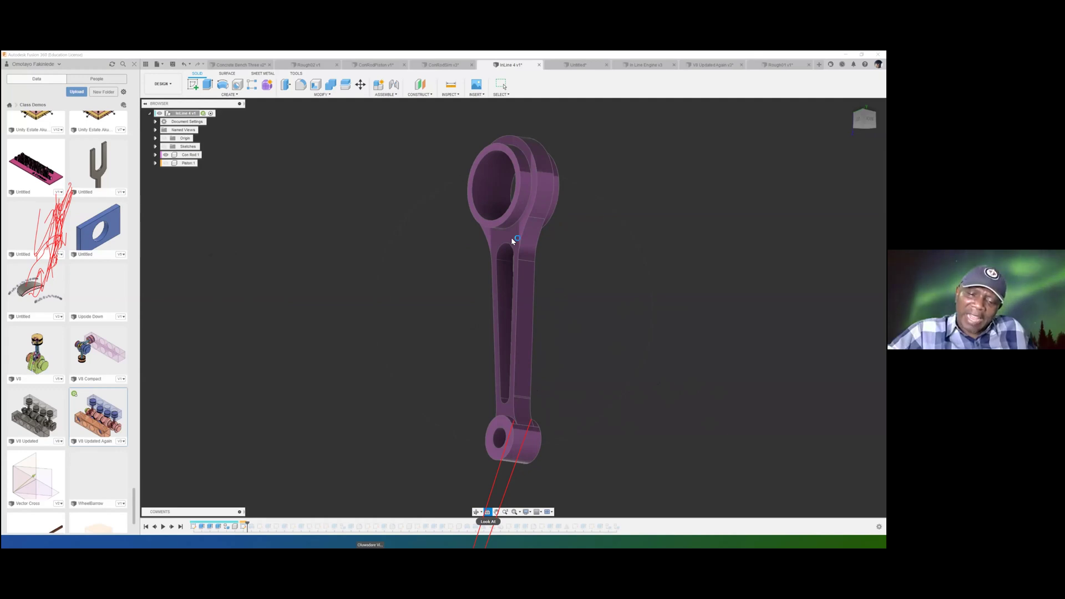
# Demonstrate Look At on the shank's flat face and the big-end bore, and select the small end's outer cylindrical face
pyautogui.click(511, 240)
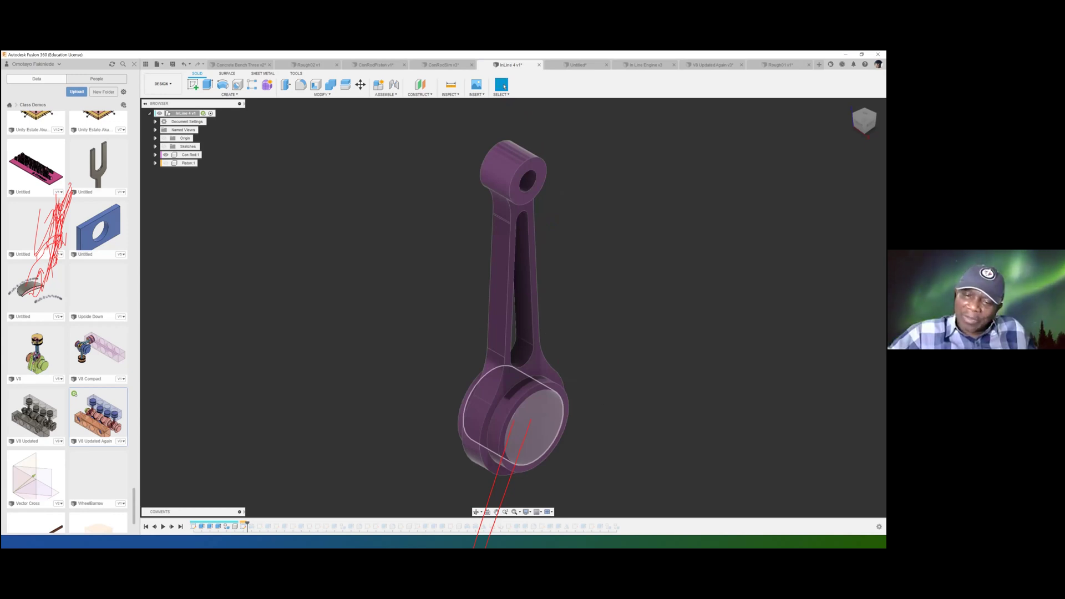
pyautogui.click(531, 430)
pyautogui.click(488, 513)
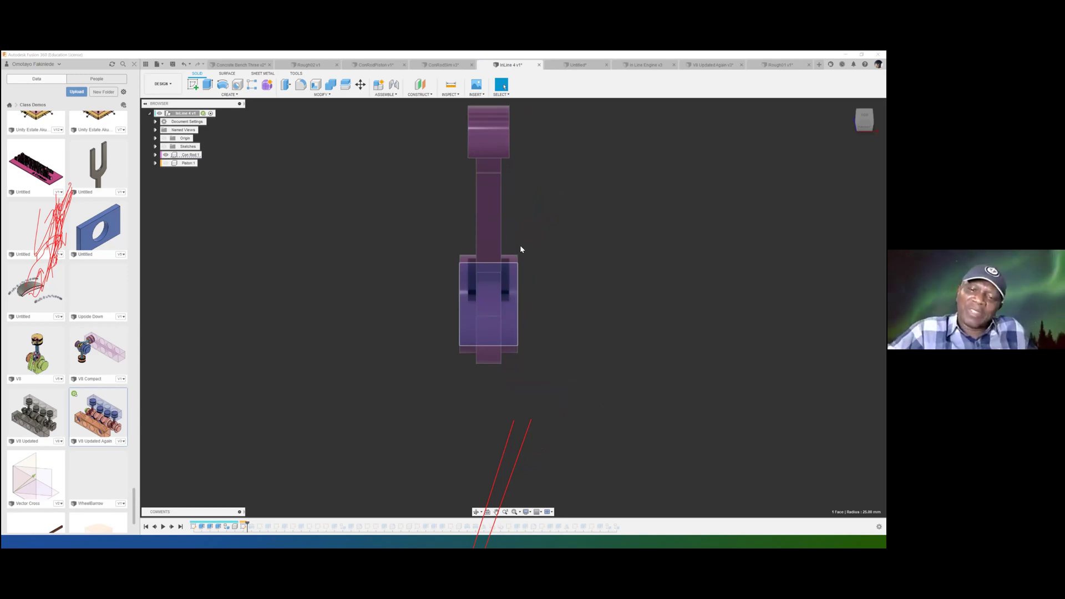
pyautogui.click(488, 145)
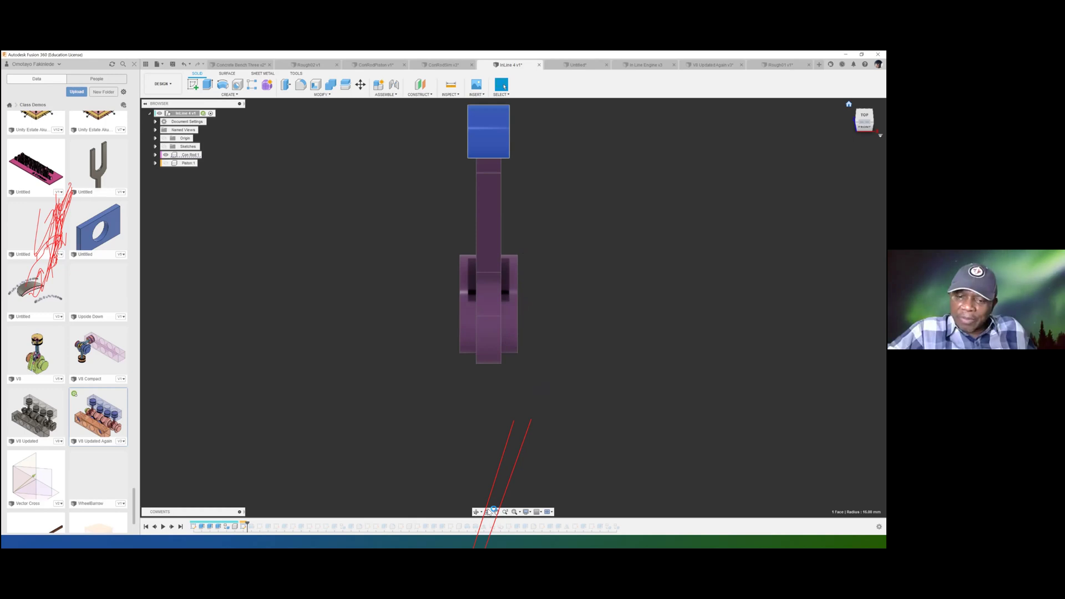
pyautogui.keyDown('shift'); pyautogui.moveTo(493, 358); pyautogui.dragTo(491, 307, button='middle'); pyautogui.keyUp('shift')
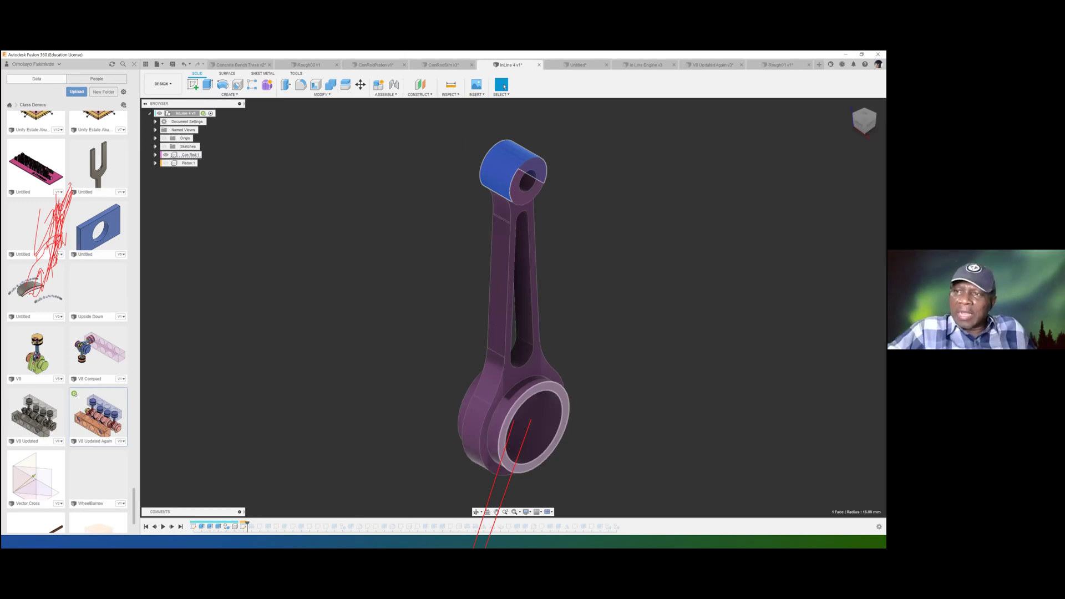
# View the big end's flat ring face head-on with Look At and return the model to the home view
pyautogui.click(502, 441)
pyautogui.click(487, 512)
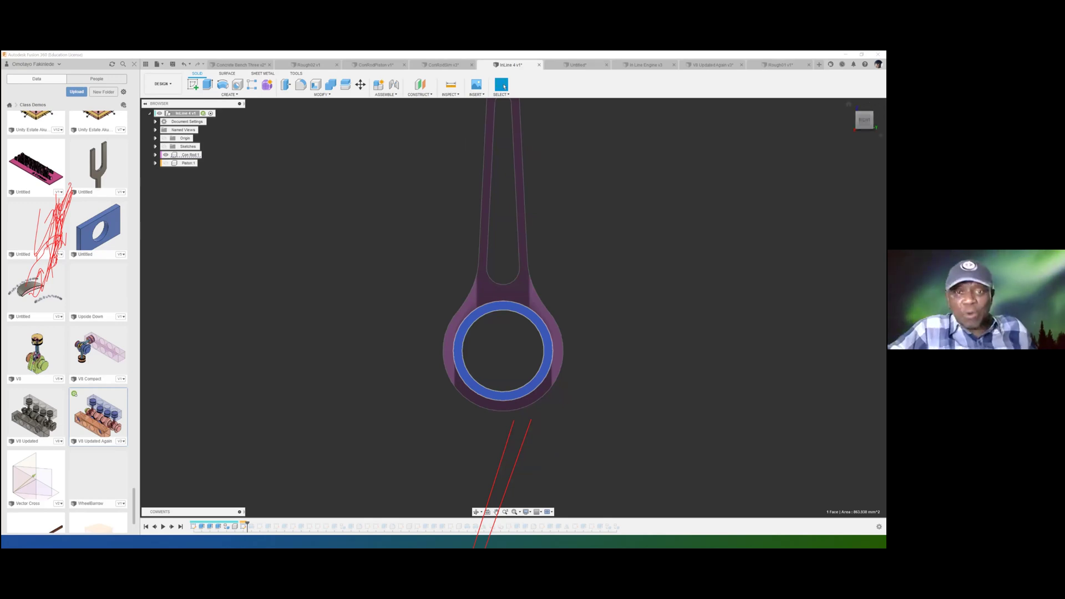
pyautogui.click(849, 104)
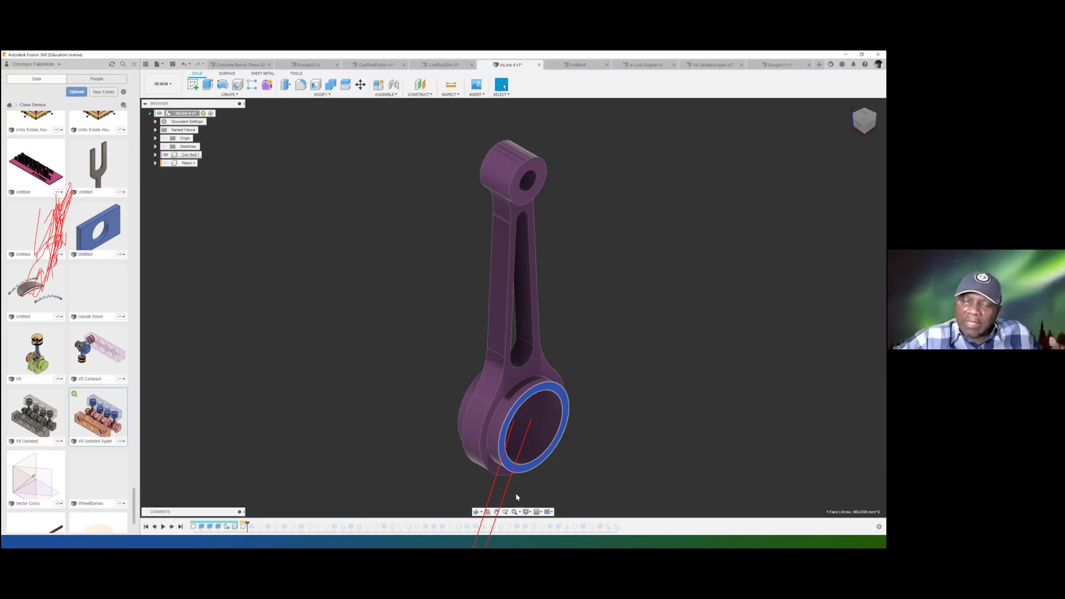
# View the shank's flat face head-on with Look At and return the connecting rod to an angled view
pyautogui.click(537, 367)
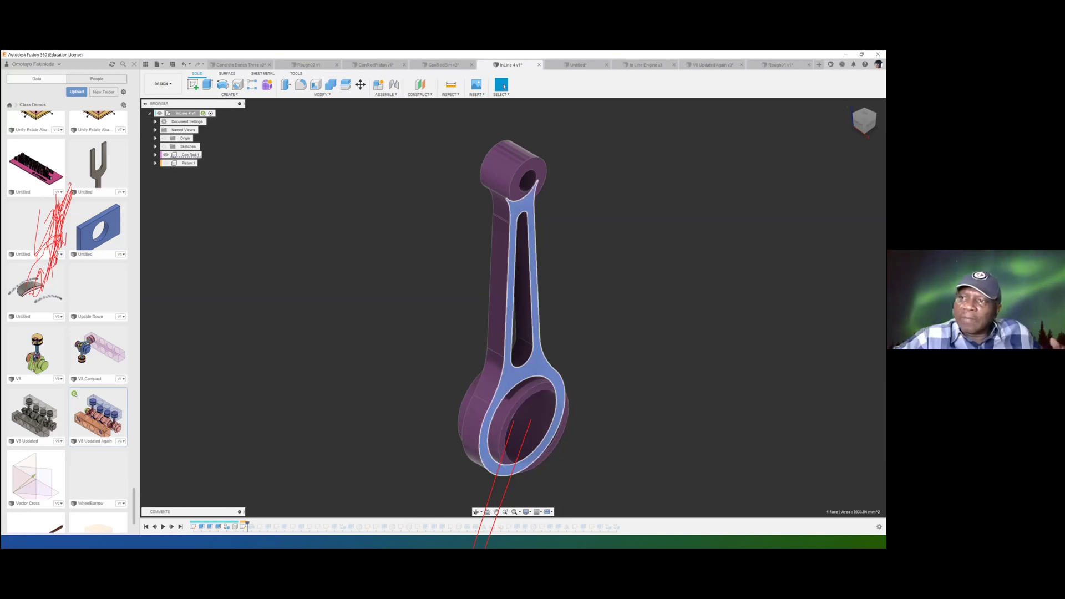
pyautogui.click(487, 511)
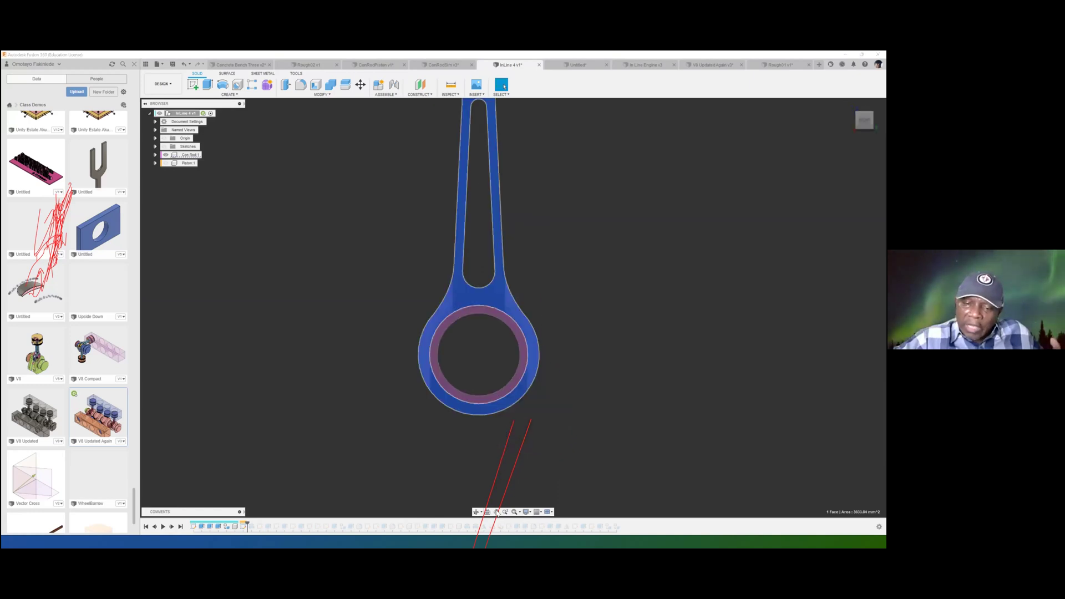
pyautogui.hotkey('ctrl', 'z')
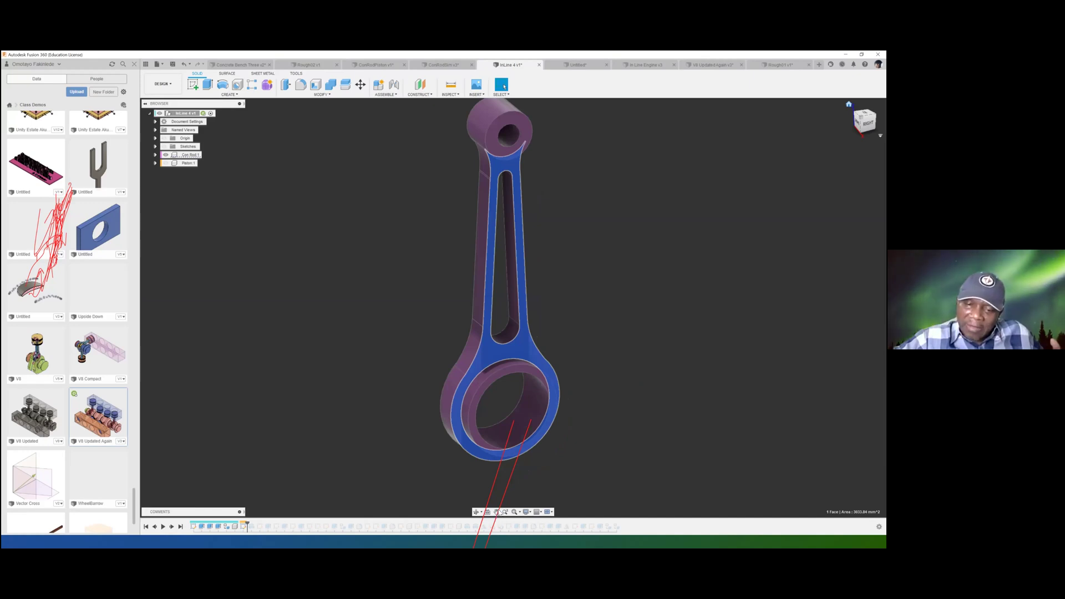
# Demonstrate Pan by shifting the connecting rod around the canvas in several directions, and clear the face selection
pyautogui.moveTo(462, 252); pyautogui.dragTo(385, 270)
pyautogui.moveTo(385, 270); pyautogui.dragTo(250, 302, button='middle')
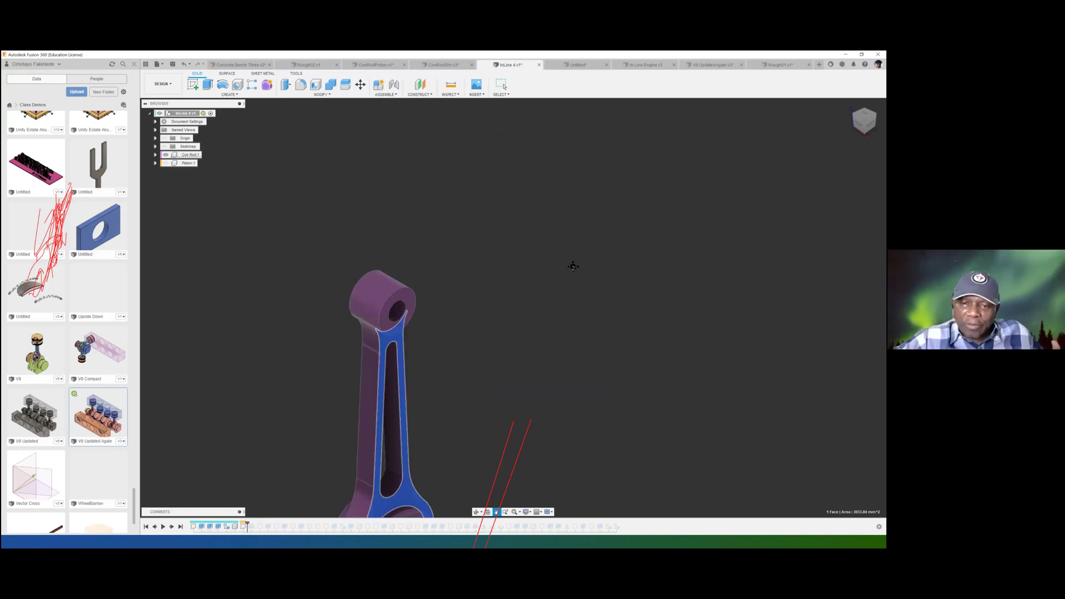
pyautogui.moveTo(573, 267); pyautogui.dragTo(572, 342, button='middle')
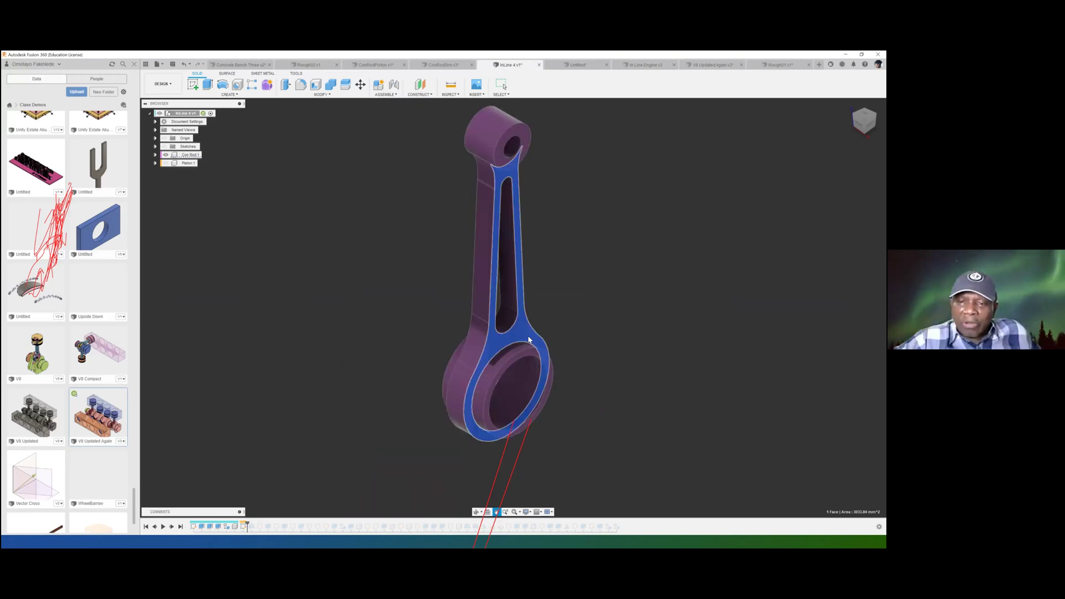
pyautogui.moveTo(626, 273); pyautogui.dragTo(606, 287)
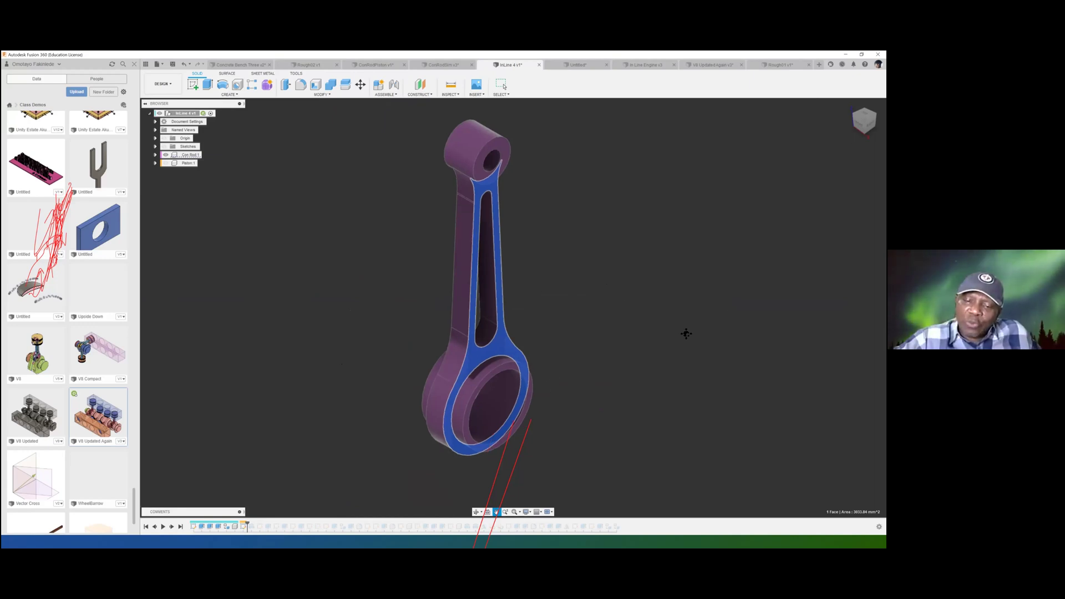
pyautogui.press('Escape')
pyautogui.scroll(1, 671, 315)
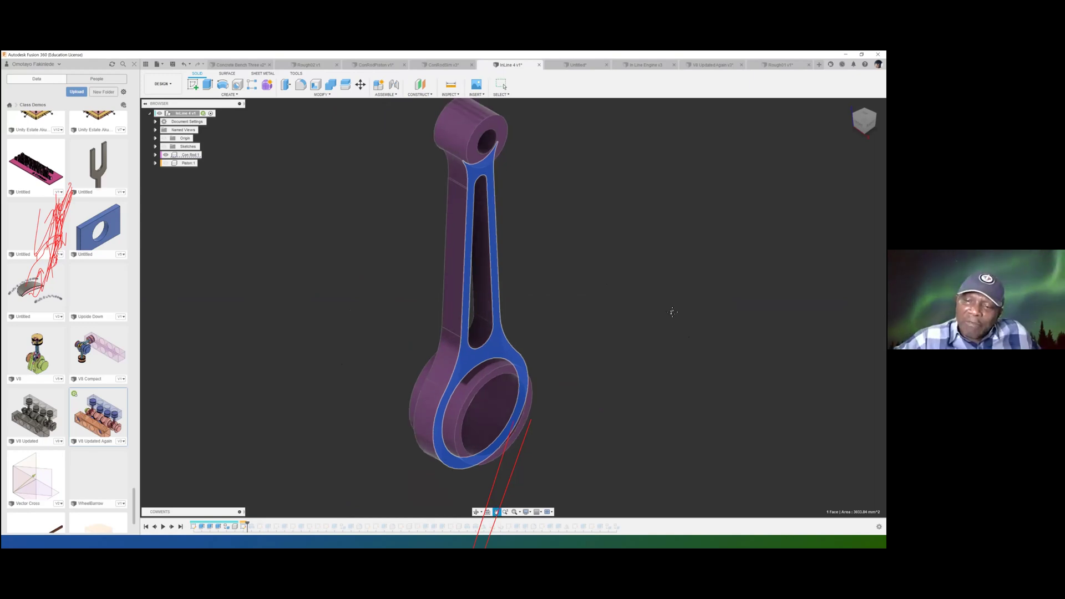
pyautogui.moveTo(650, 332); pyautogui.dragTo(672, 312, button='middle')
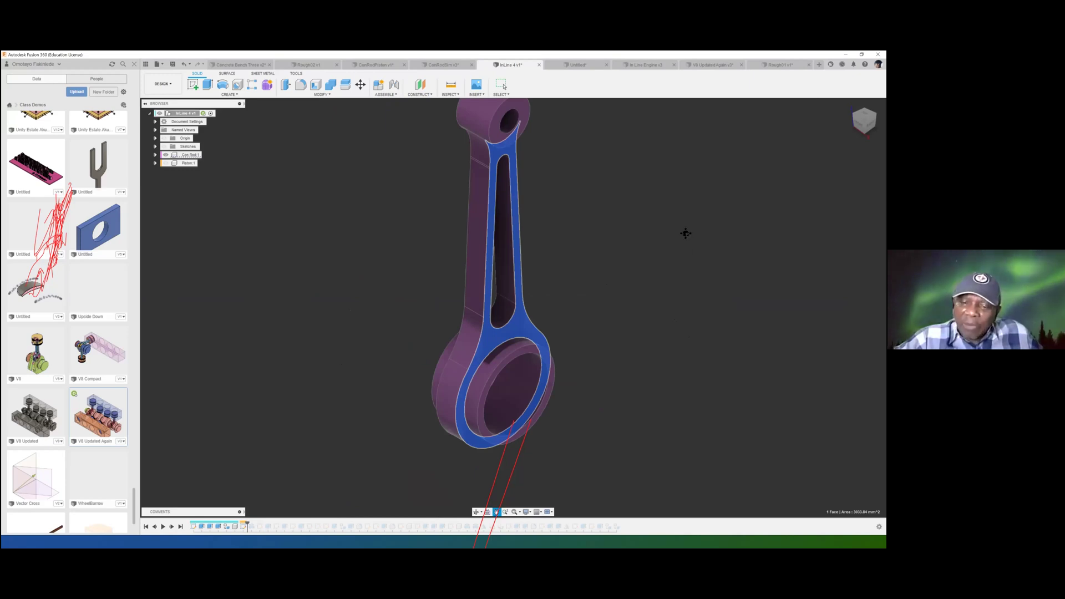
pyautogui.moveTo(561, 216); pyautogui.dragTo(653, 212)
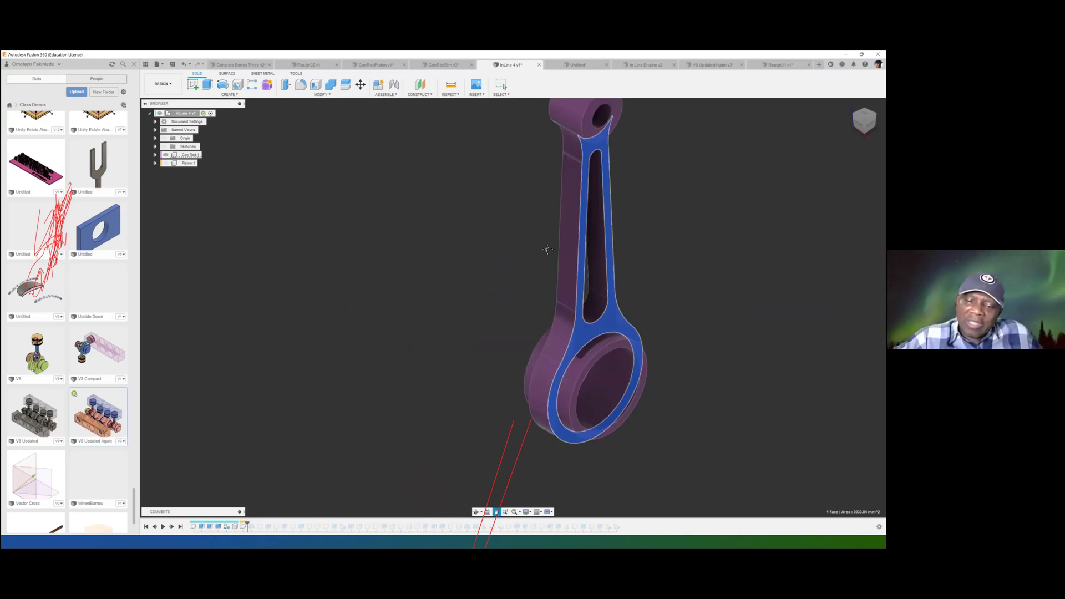
pyautogui.moveTo(606, 309); pyautogui.dragTo(442, 381)
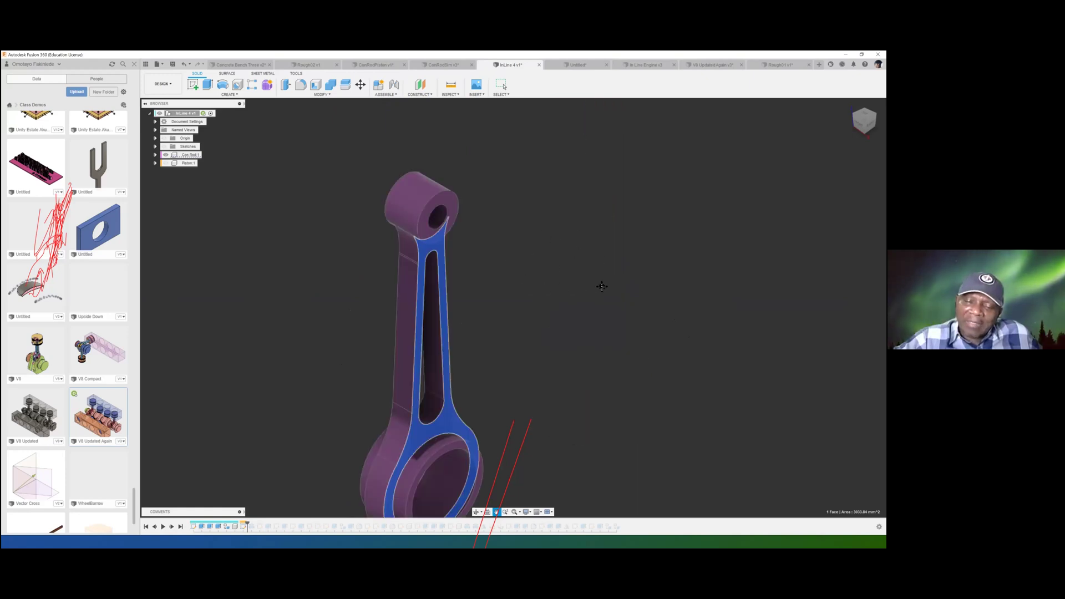
pyautogui.moveTo(605, 325); pyautogui.dragTo(605, 282)
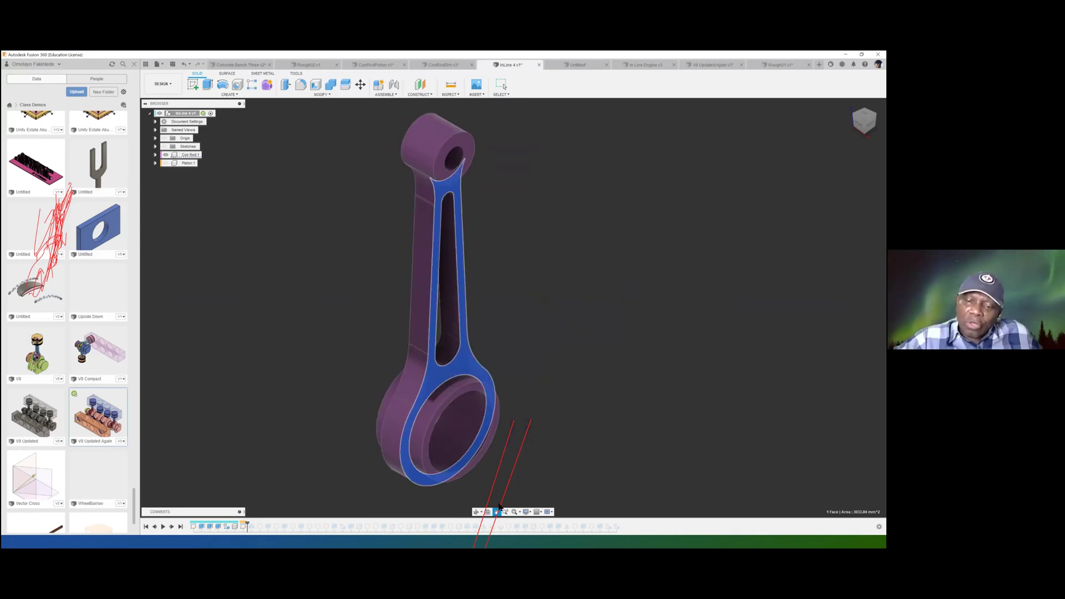
pyautogui.moveTo(580, 417); pyautogui.dragTo(600, 401)
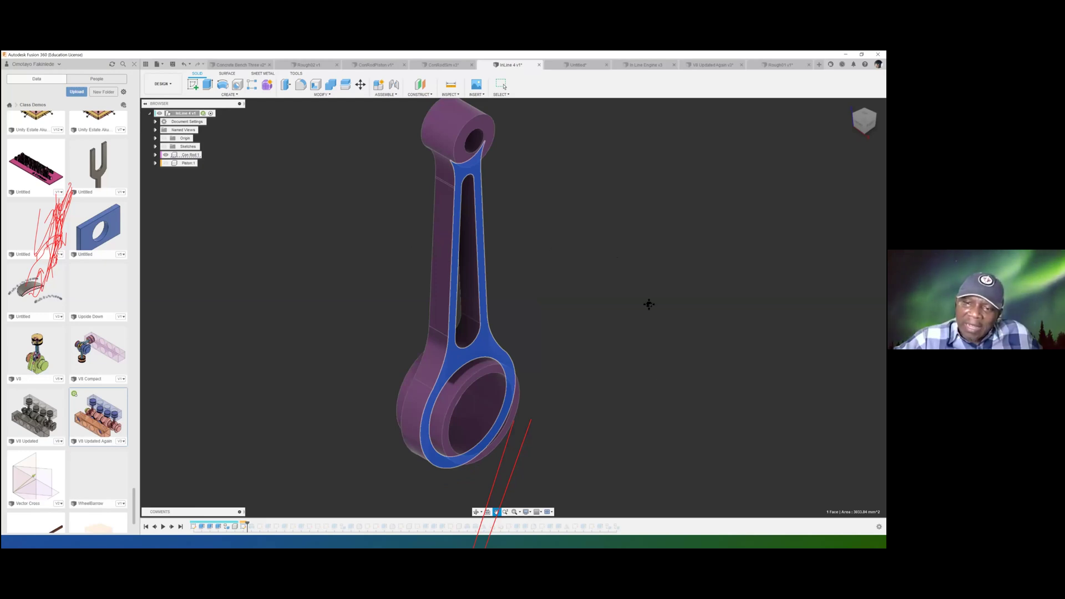
pyautogui.moveTo(584, 302); pyautogui.dragTo(584, 259)
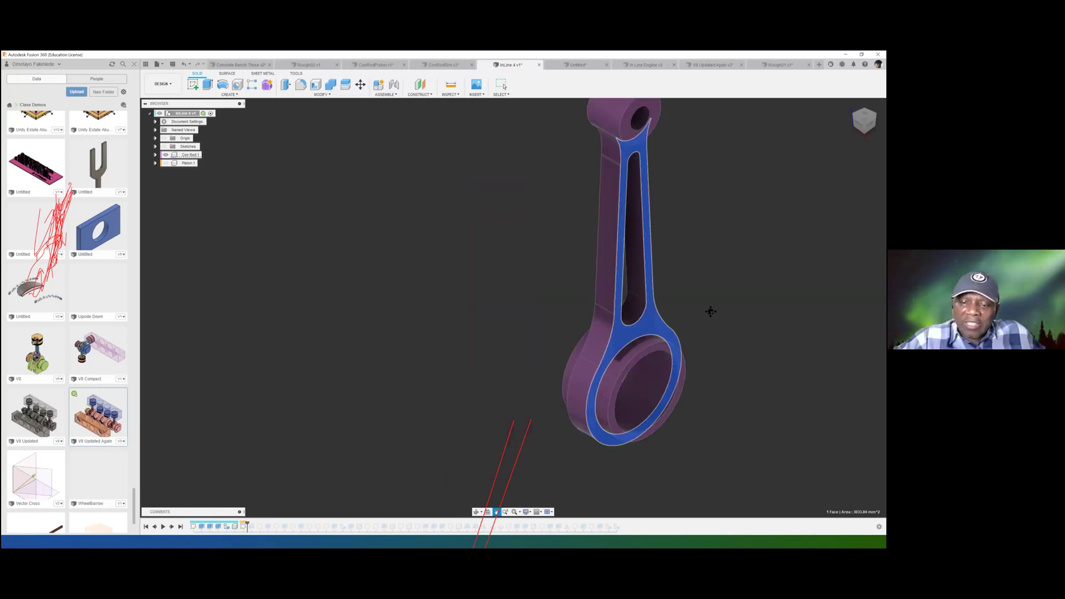
pyautogui.moveTo(710, 312); pyautogui.dragTo(538, 295)
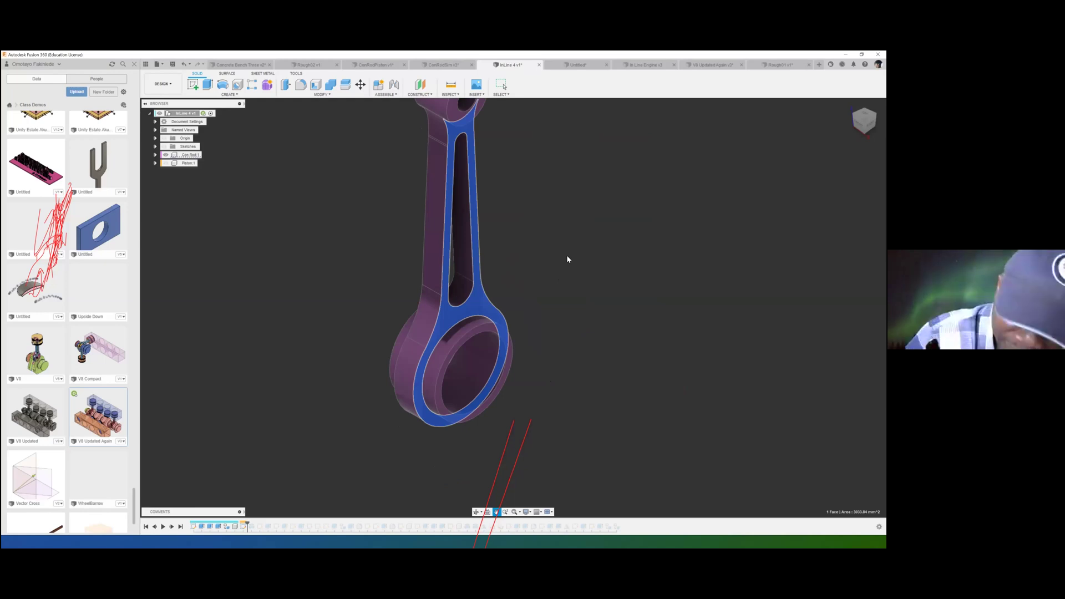
pyautogui.moveTo(516, 321); pyautogui.dragTo(548, 414)
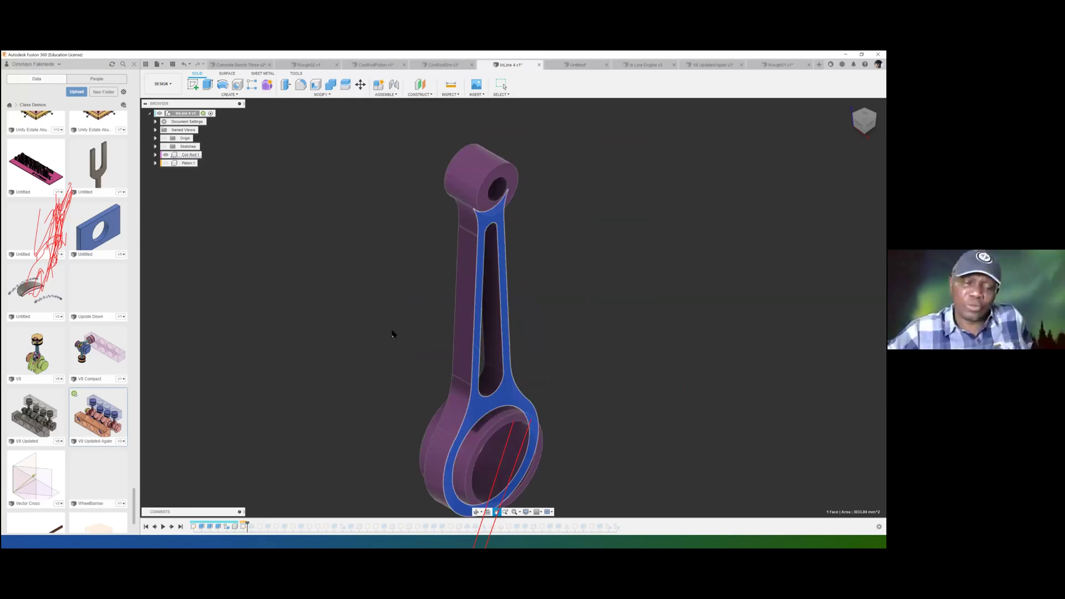
pyautogui.moveTo(395, 333); pyautogui.dragTo(284, 410)
pyautogui.press('Escape')
pyautogui.press('Escape')
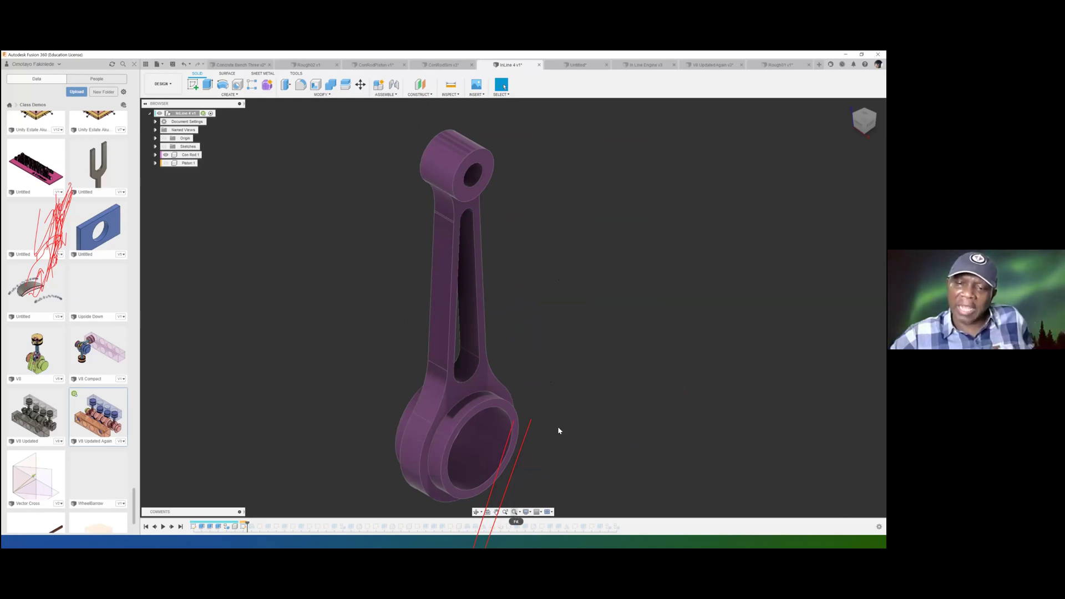
# Zoom in closely on the big-end bore and bring the whole connecting rod back into view with Fit
pyautogui.scroll(5, 524, 422)
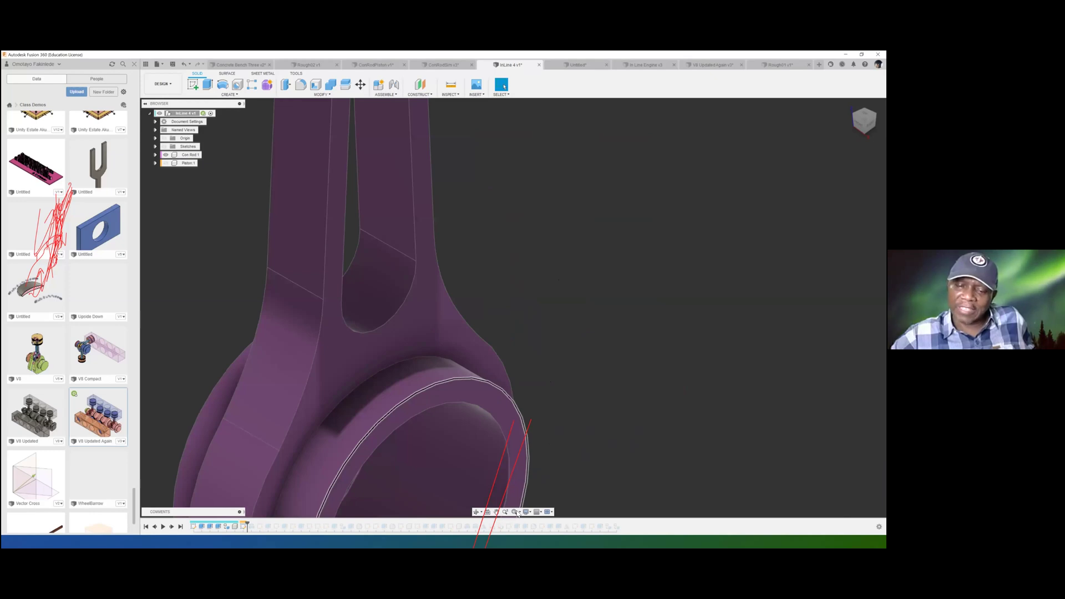
pyautogui.scroll(5, 517, 513)
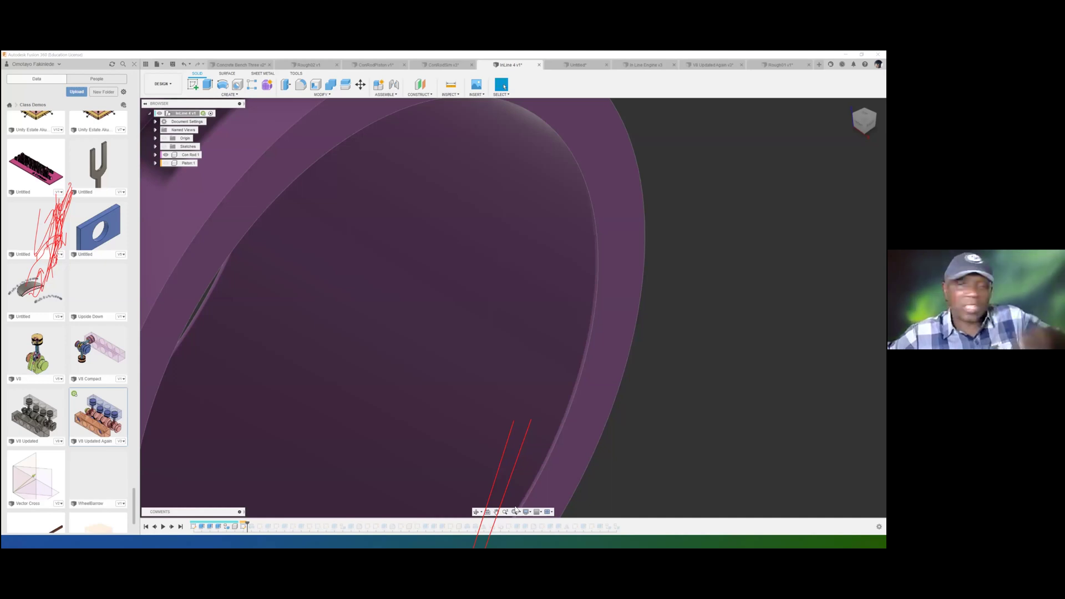
pyautogui.click(516, 511)
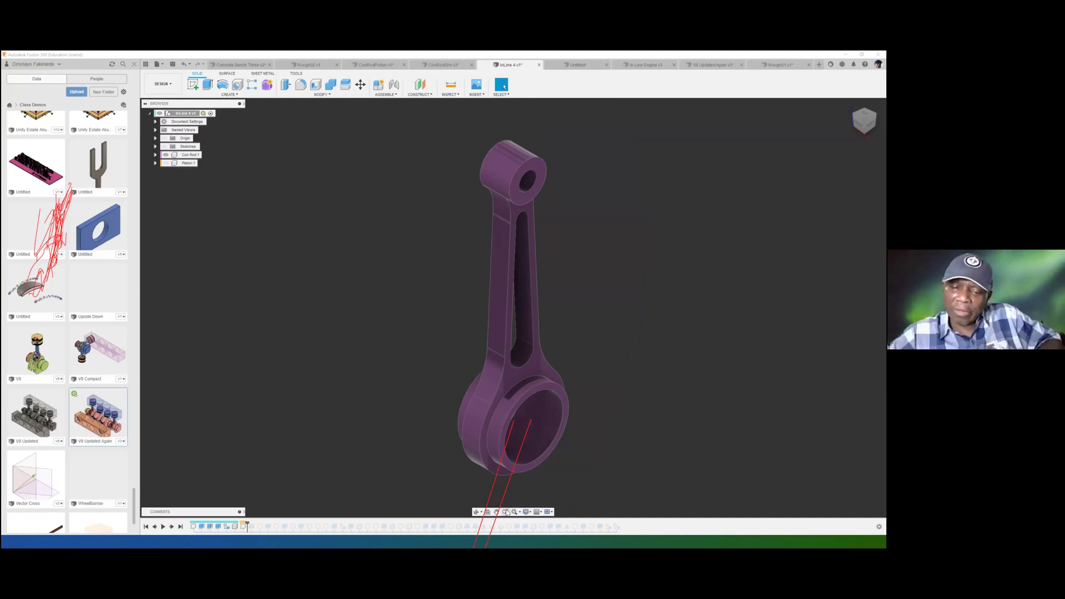
# Demonstrate Zoom by shrinking and enlarging the connecting rod, and use Fit to bring it back to full size
pyautogui.scroll(-10, 537, 440)
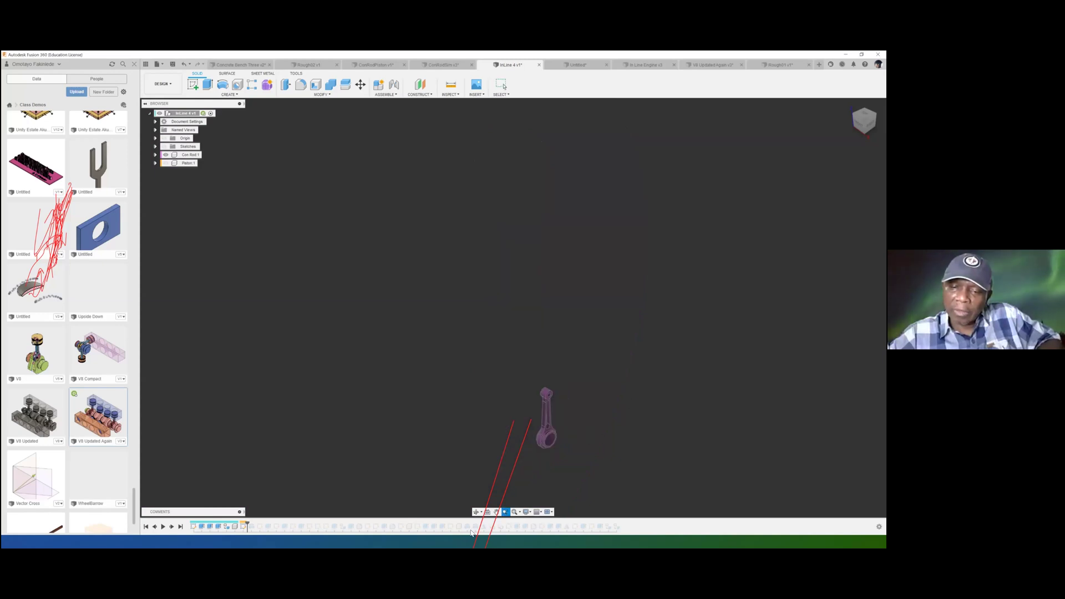
pyautogui.moveTo(598, 455); pyautogui.dragTo(594, 502)
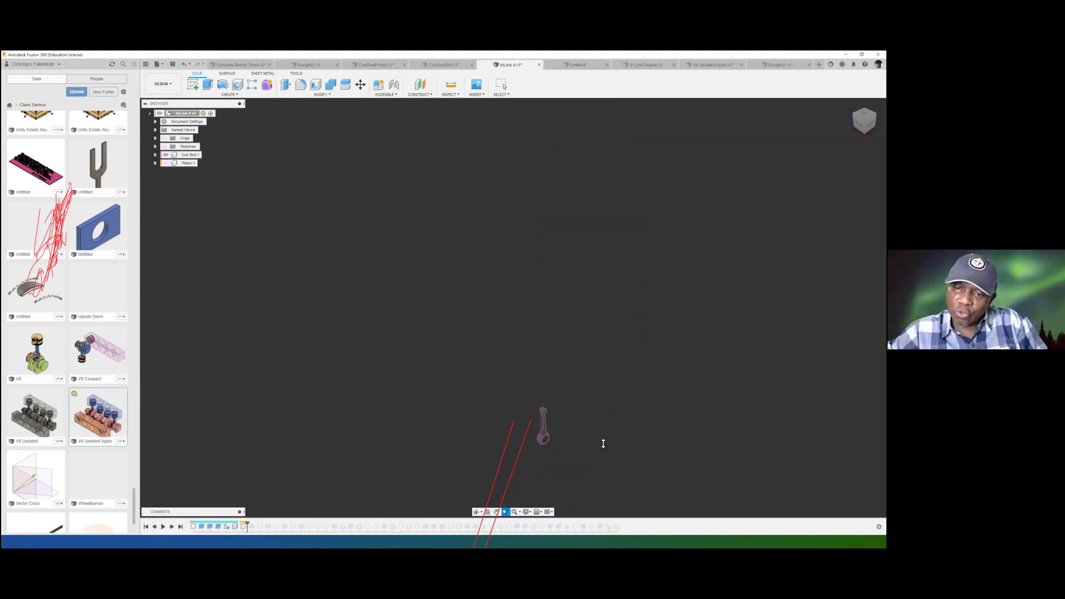
pyautogui.moveTo(603, 443); pyautogui.dragTo(592, 409)
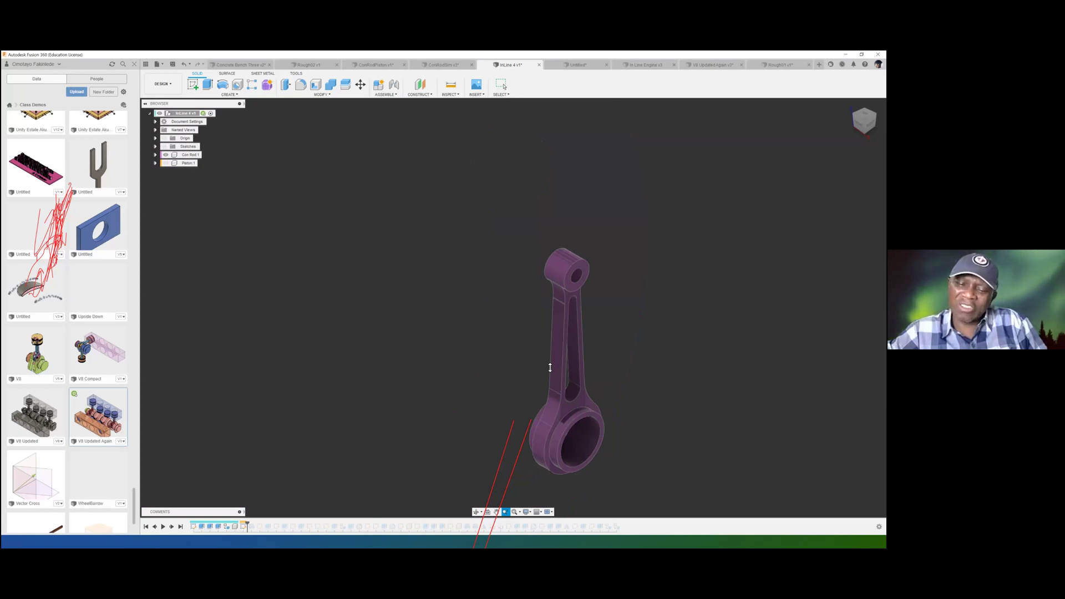
pyautogui.scroll(-3, 549, 367)
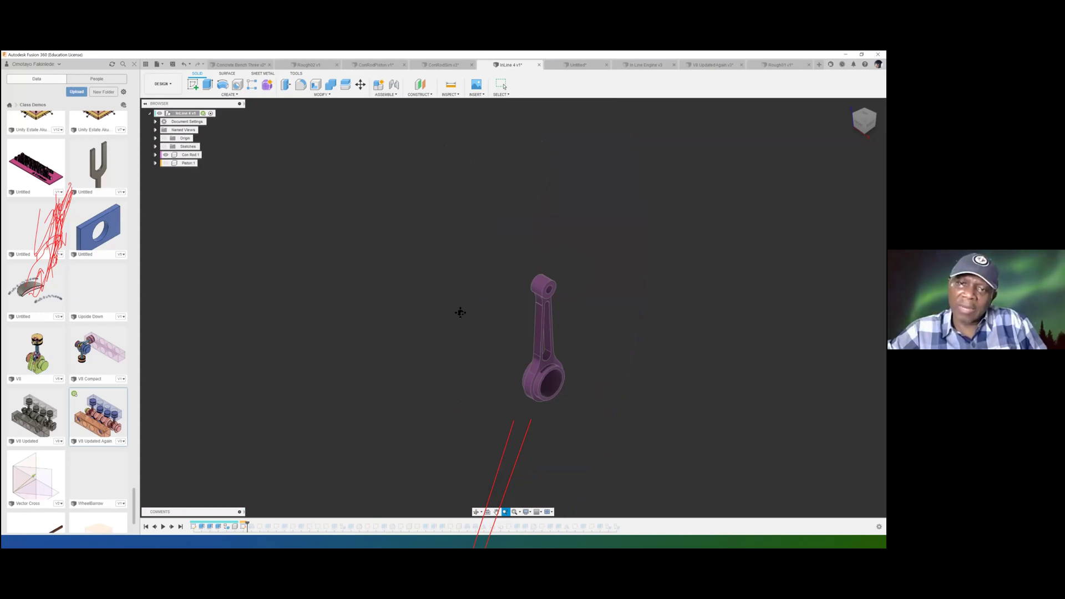
pyautogui.scroll(-2, 473, 421)
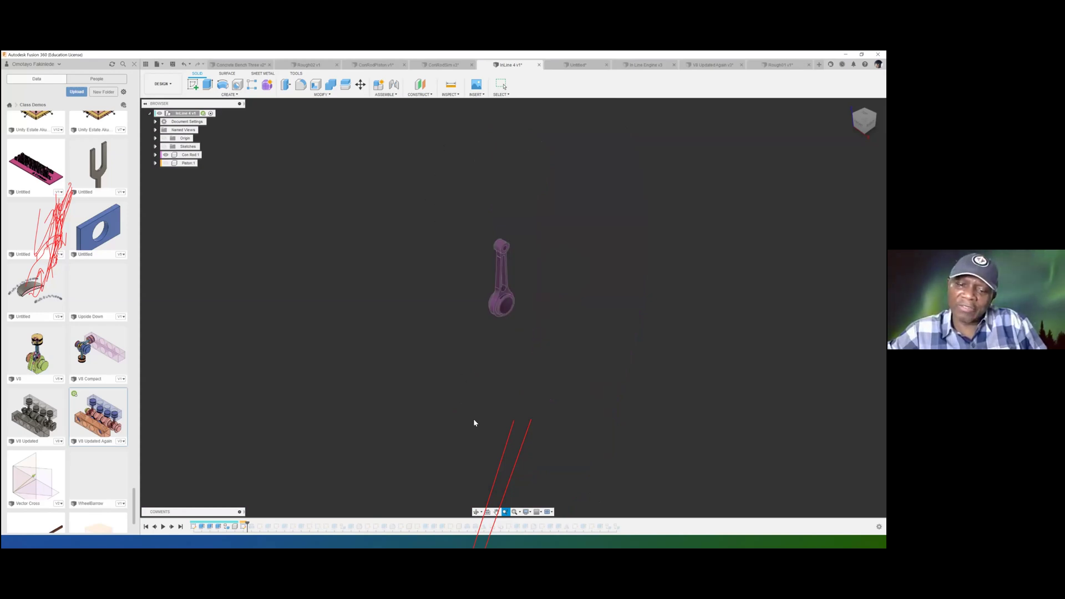
pyautogui.click(514, 511)
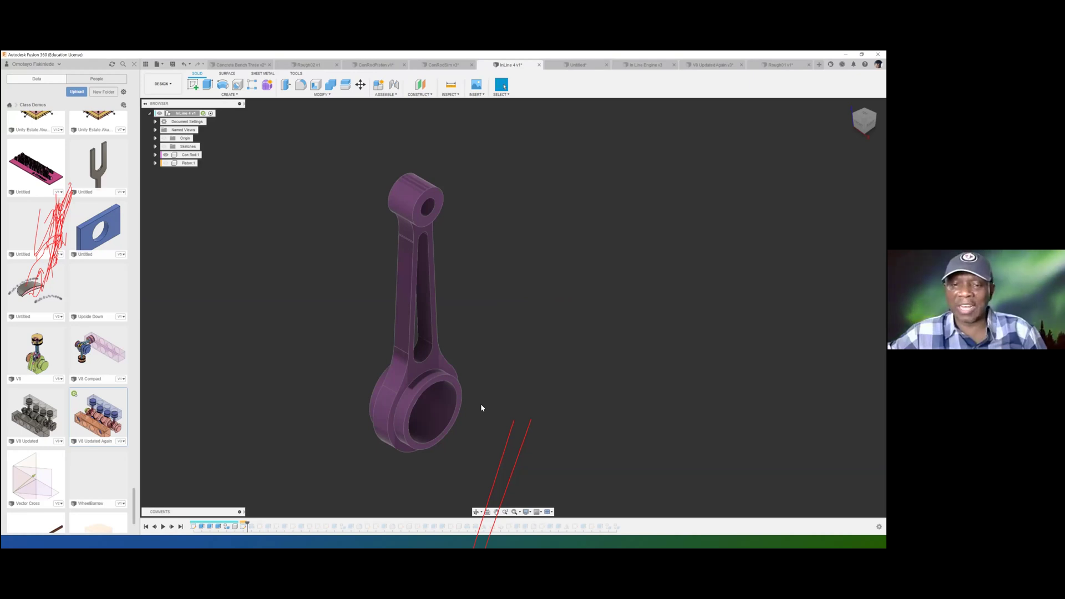
pyautogui.keyDown('shift'); pyautogui.moveTo(476, 476); pyautogui.dragTo(460, 466, button='middle'); pyautogui.keyUp('shift')
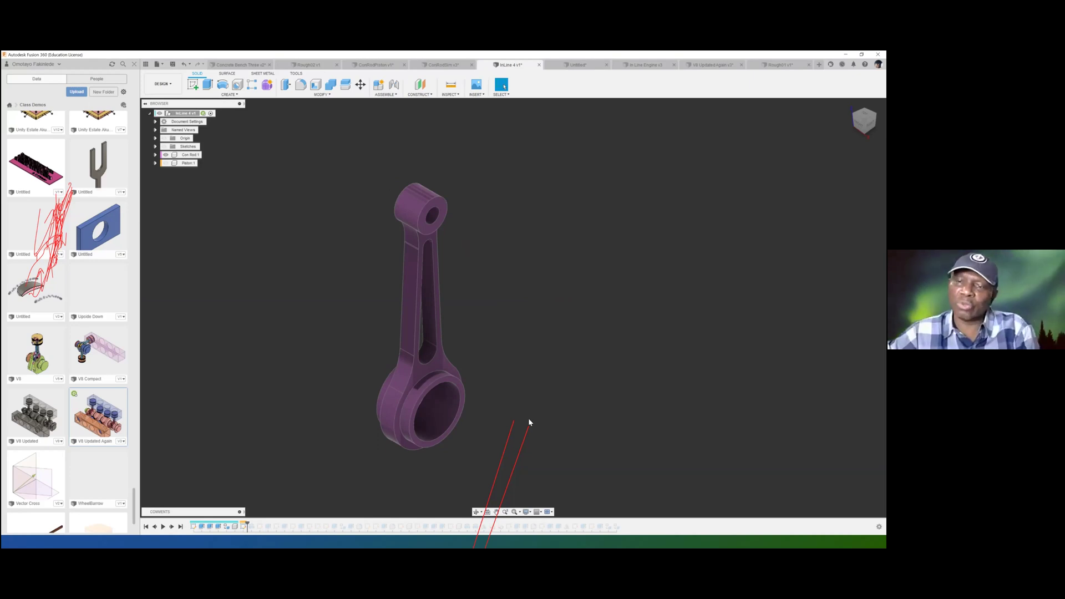
pyautogui.click(517, 510)
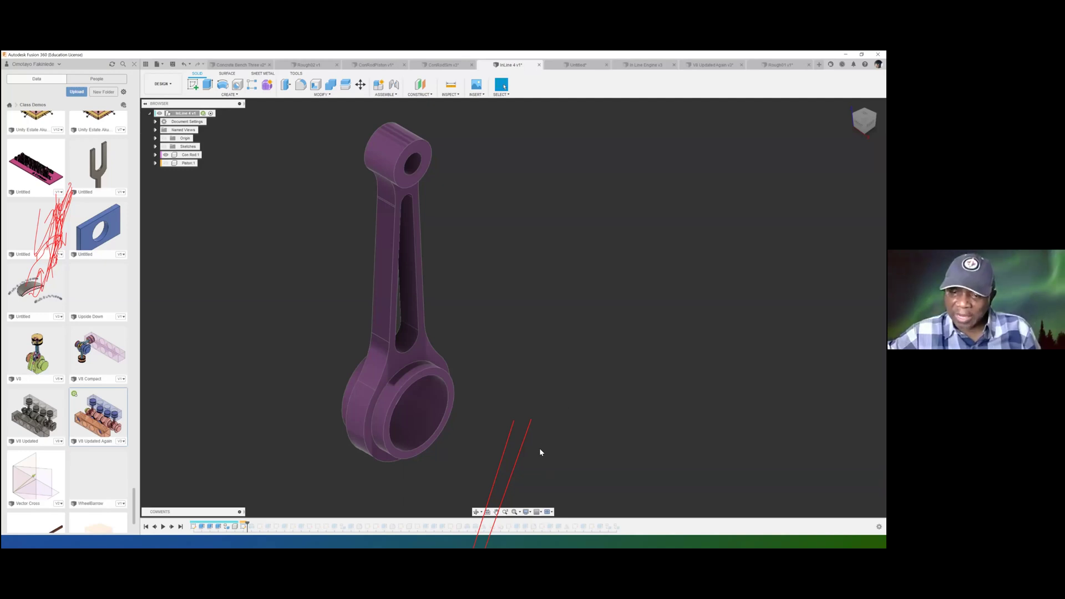
# Look through the Visual Style options and set the display environment to Tranquility Blue
pyautogui.click(527, 512)
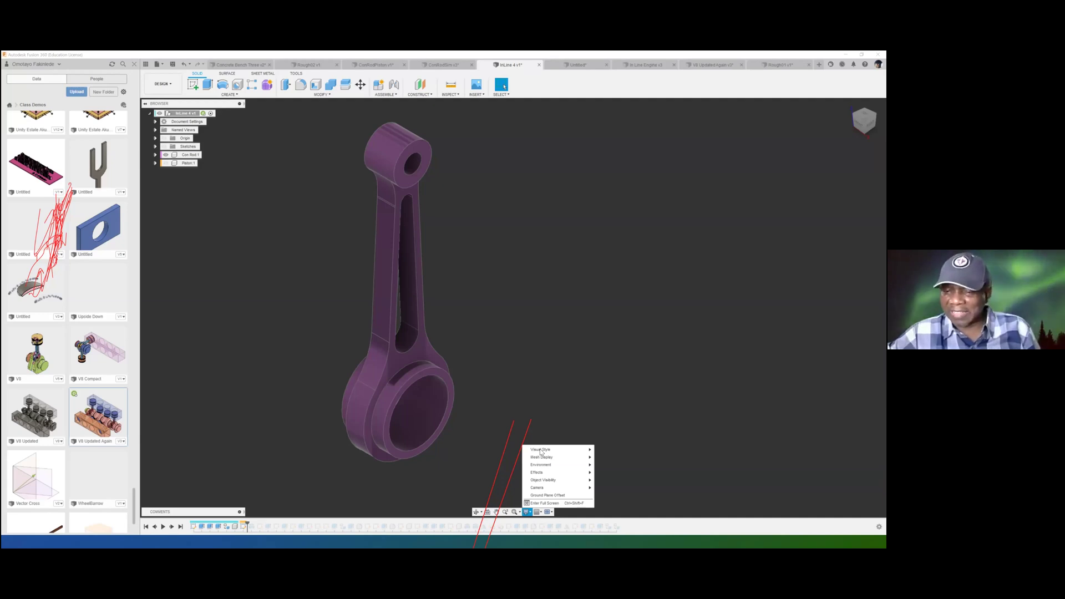
pyautogui.moveTo(541, 452)
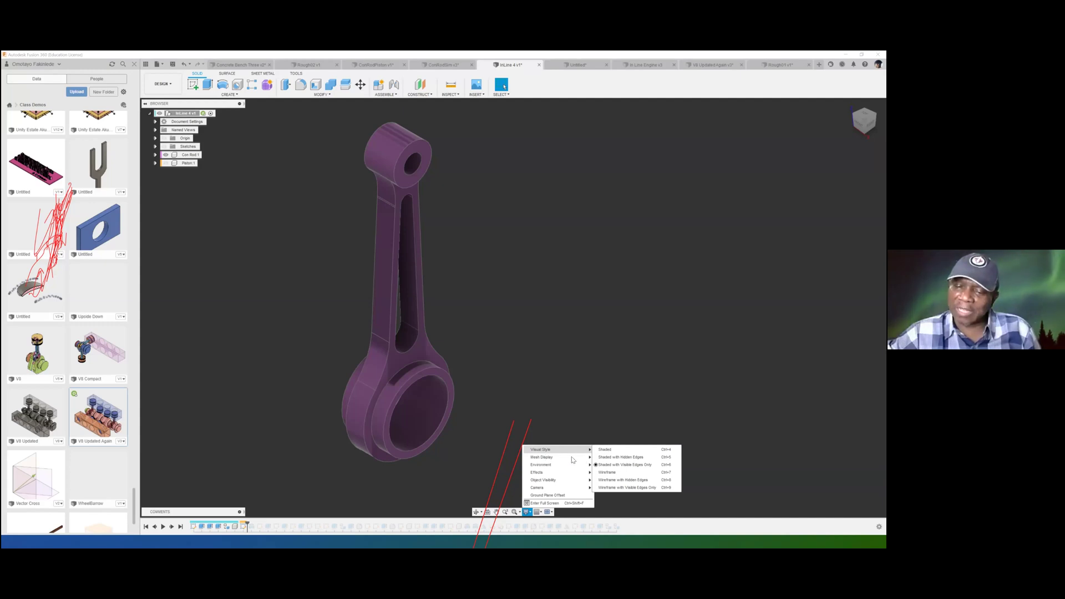
pyautogui.moveTo(588, 465)
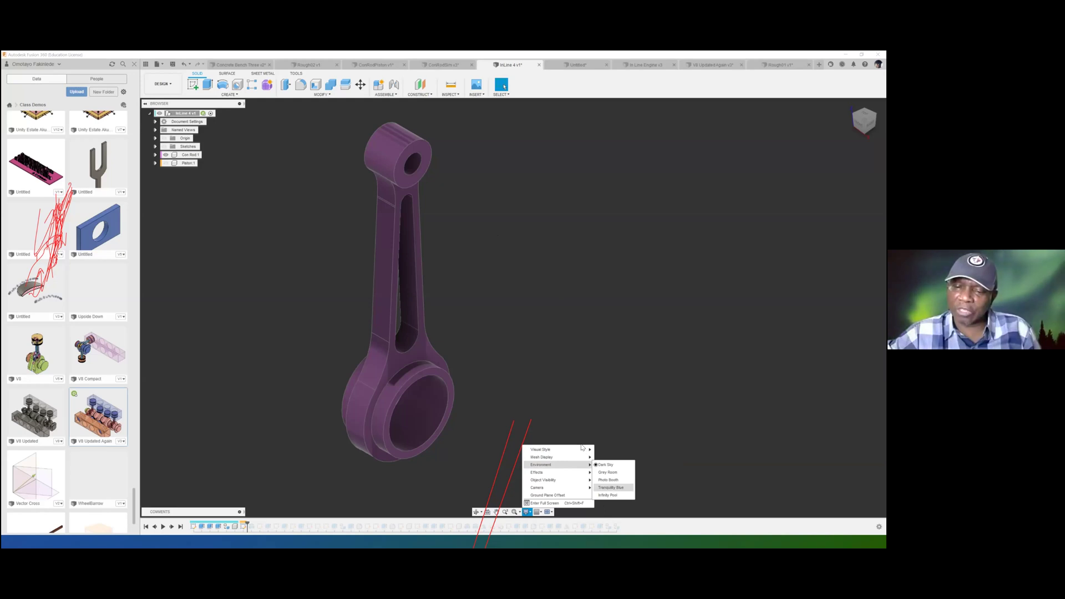
pyautogui.press('Return')
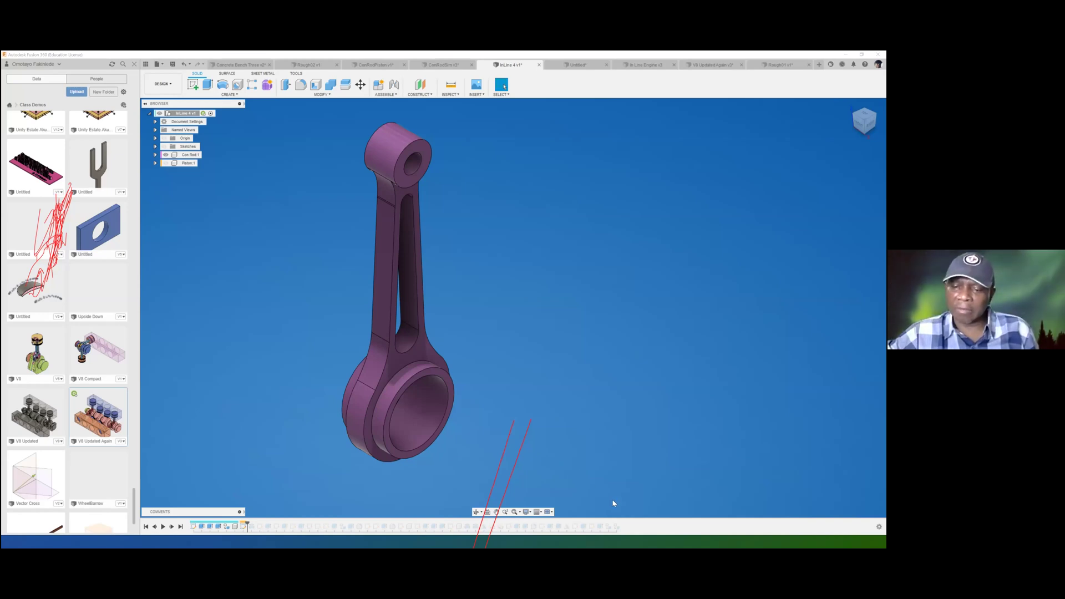
# Switch the display environment to a plain grey background, and review the Object Visibility and Camera options
pyautogui.click(526, 511)
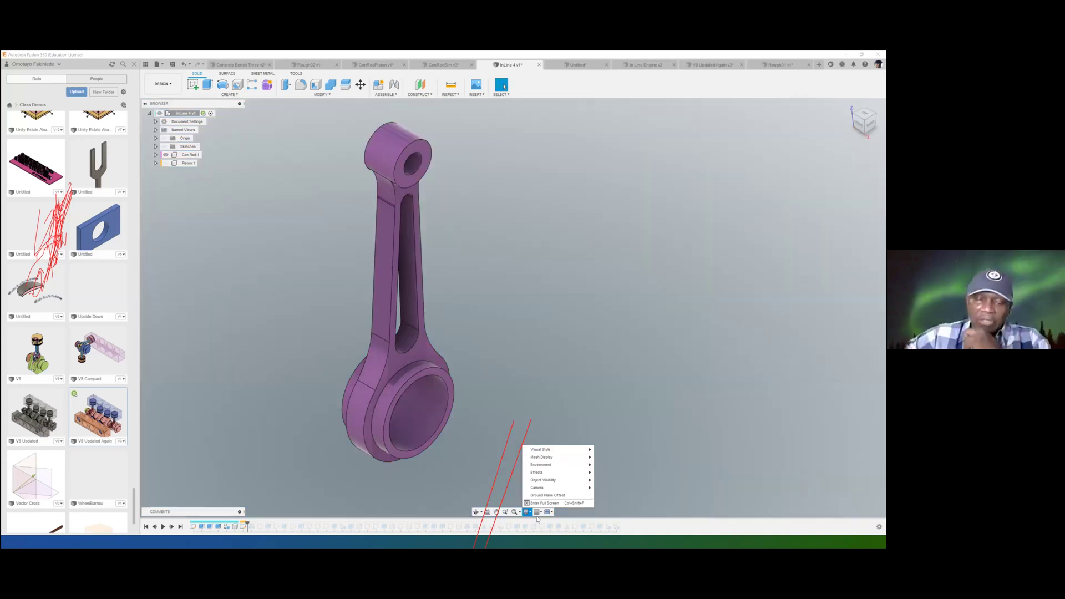
pyautogui.click(548, 480)
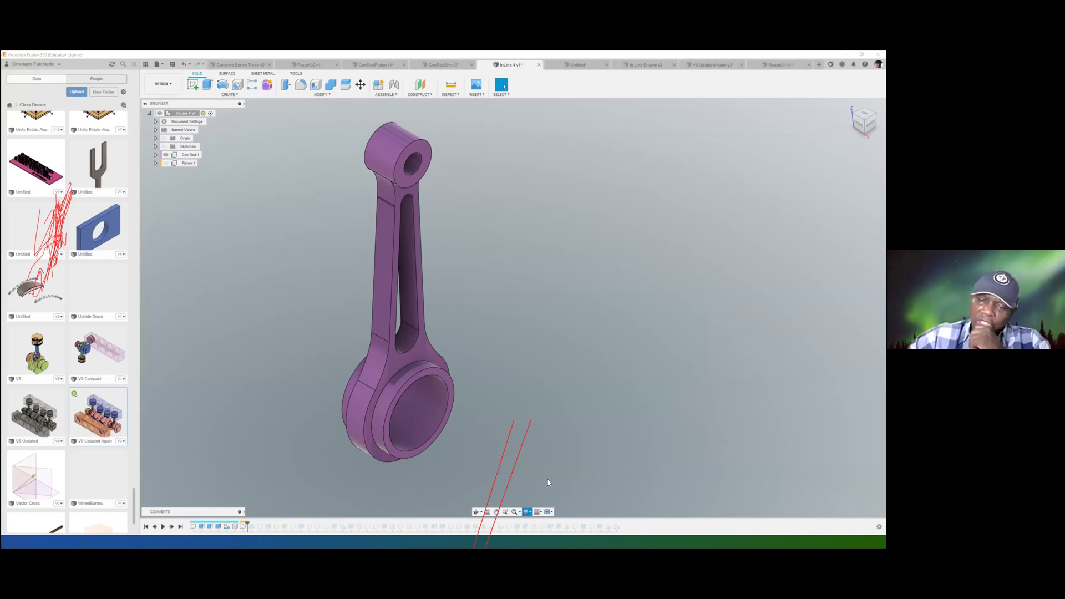
pyautogui.click(612, 483)
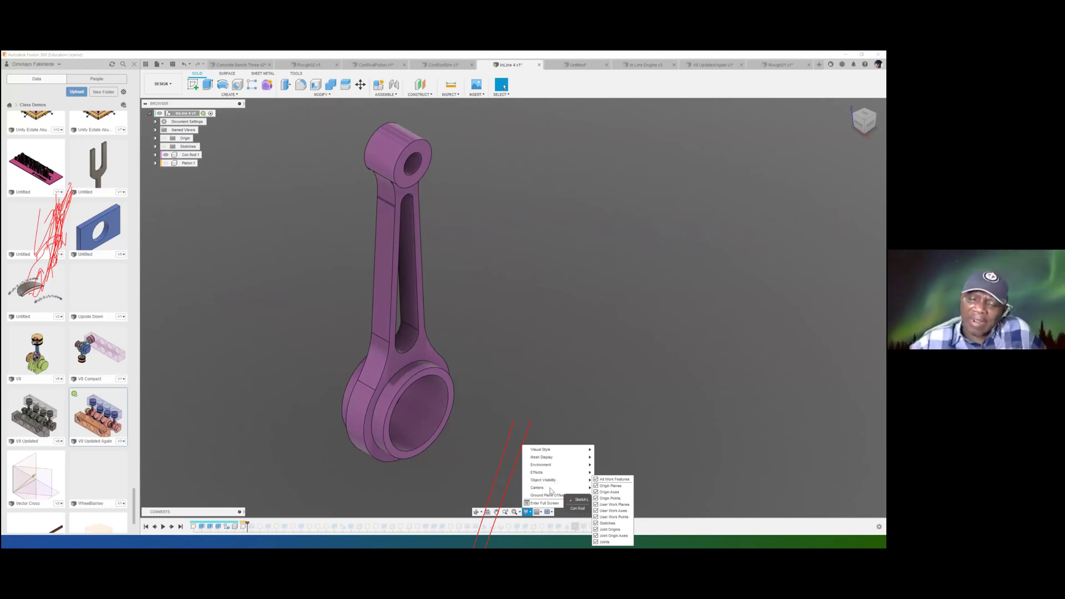
pyautogui.moveTo(551, 490)
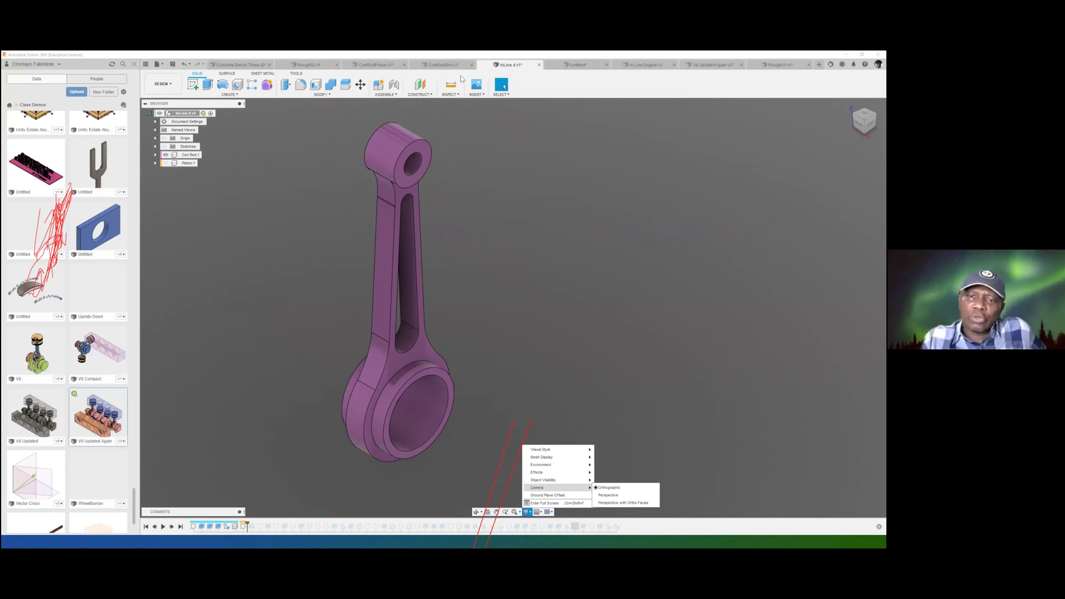
# Switch to the open Concrete Bench Three design and point out its arms and seat slab
pyautogui.click(444, 65)
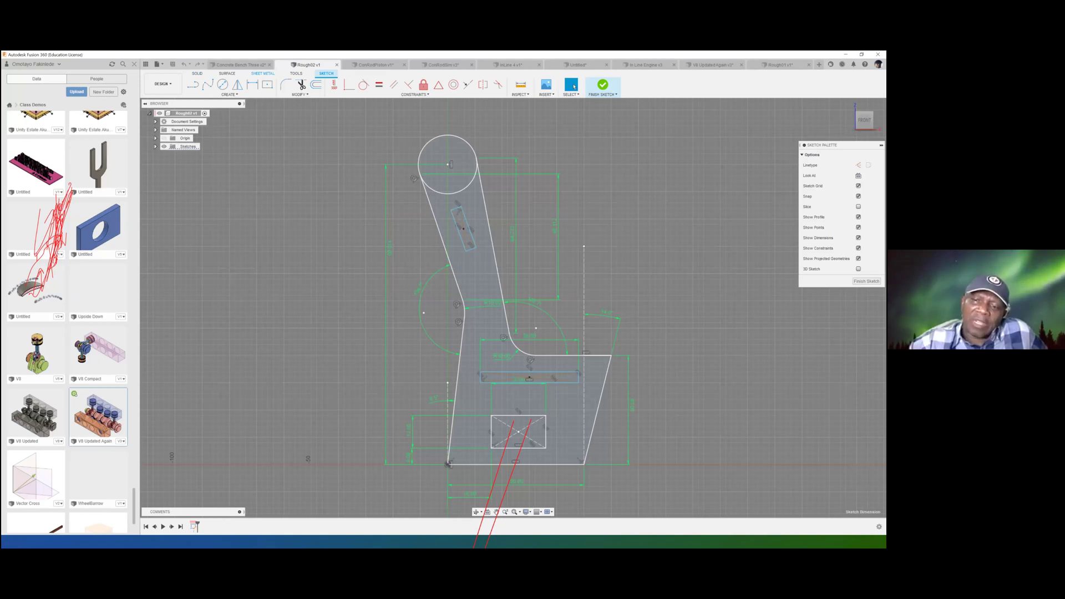
pyautogui.click(240, 65)
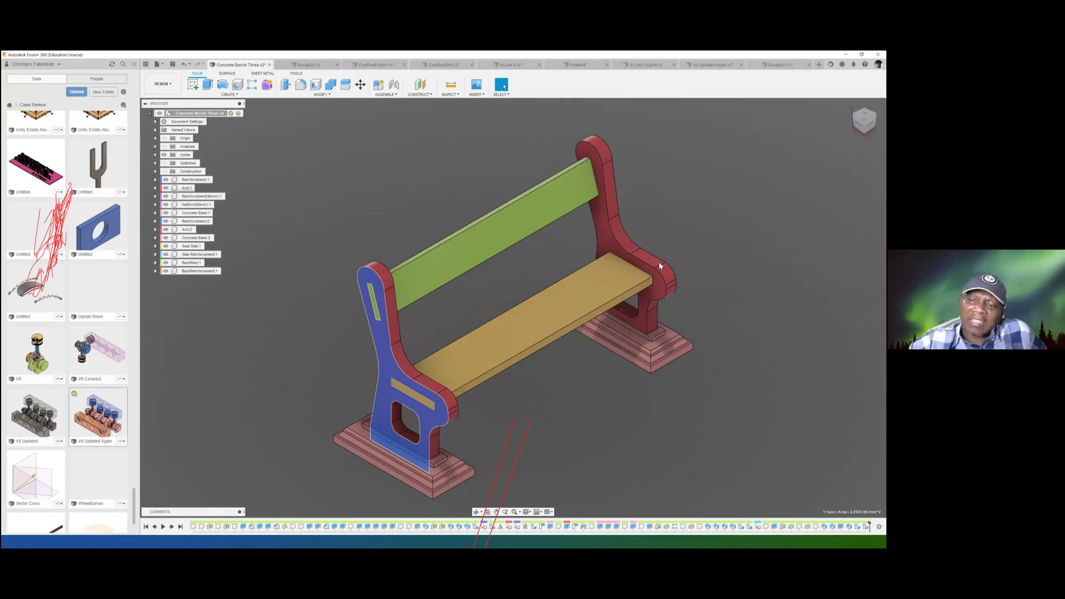
pyautogui.click(588, 225)
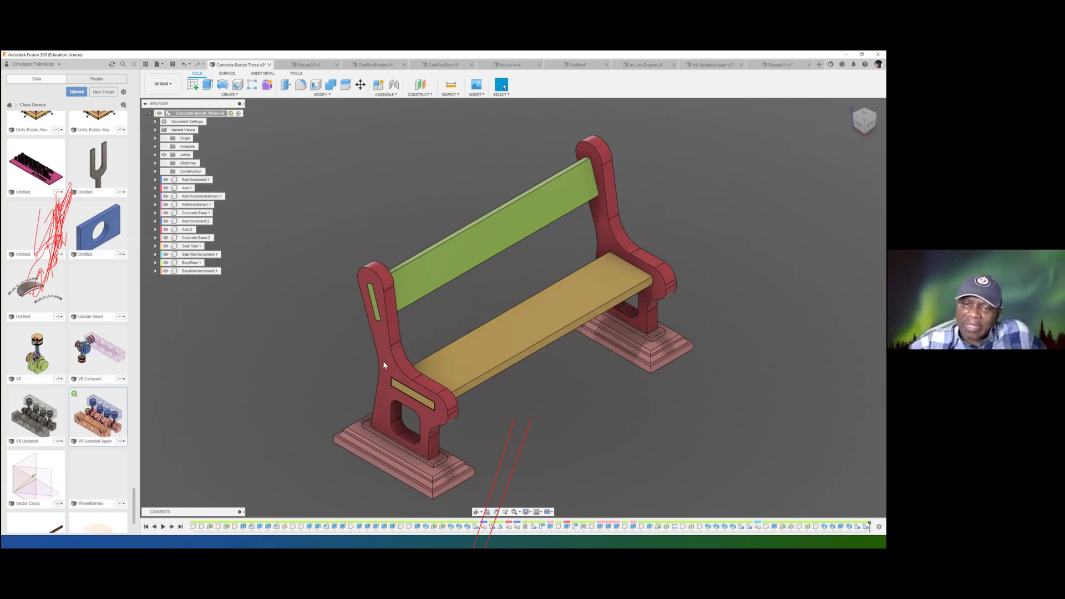
pyautogui.click(405, 358)
pyautogui.click(626, 269)
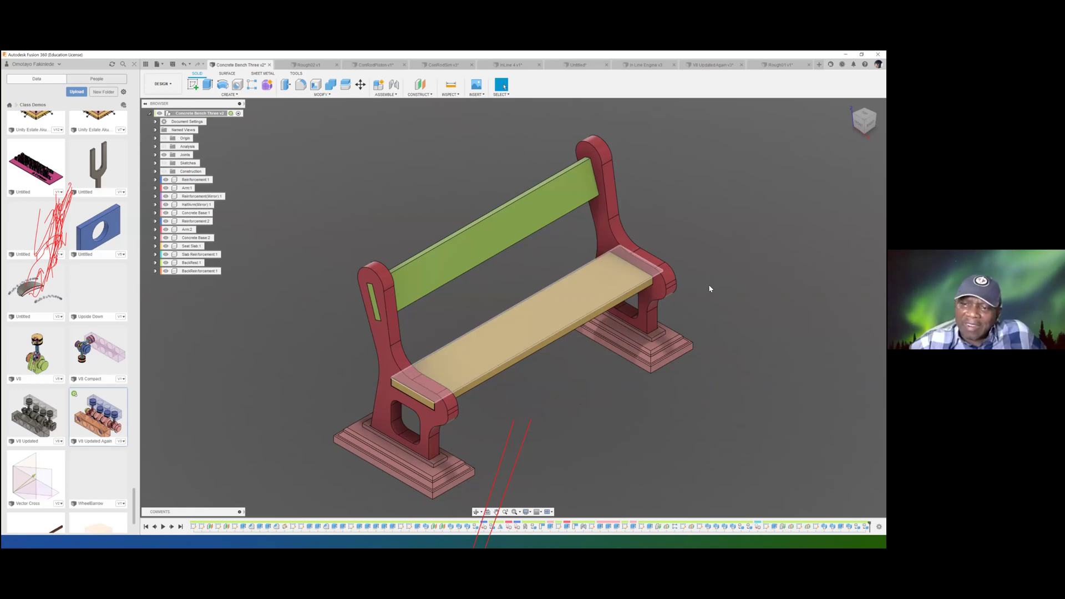
pyautogui.click(668, 327)
pyautogui.click(636, 279)
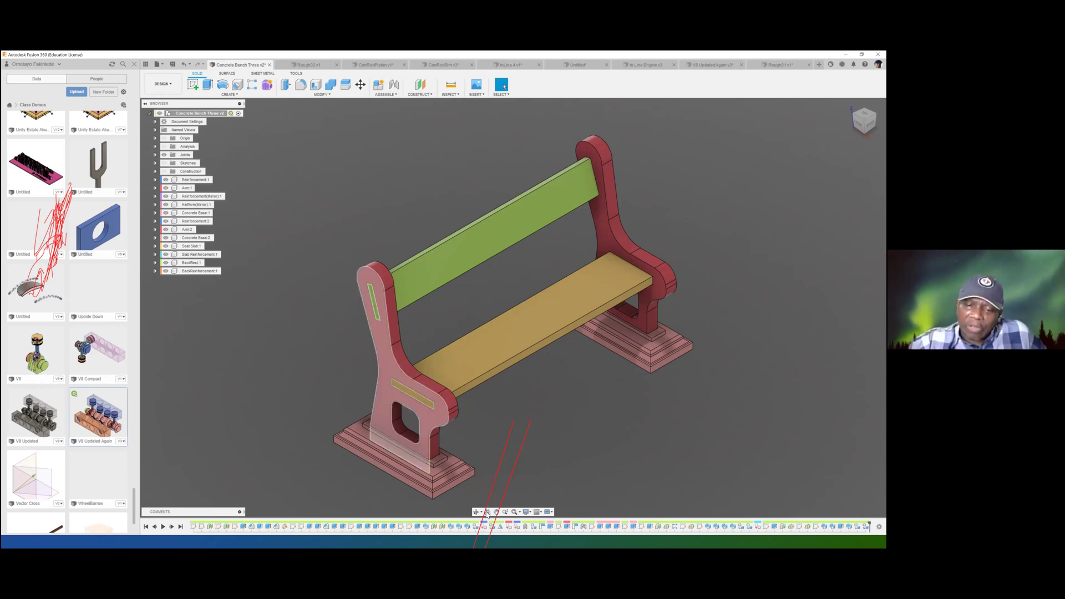
# Look At the outer side face of the bench's near arm and set the camera to Perspective
pyautogui.click(487, 513)
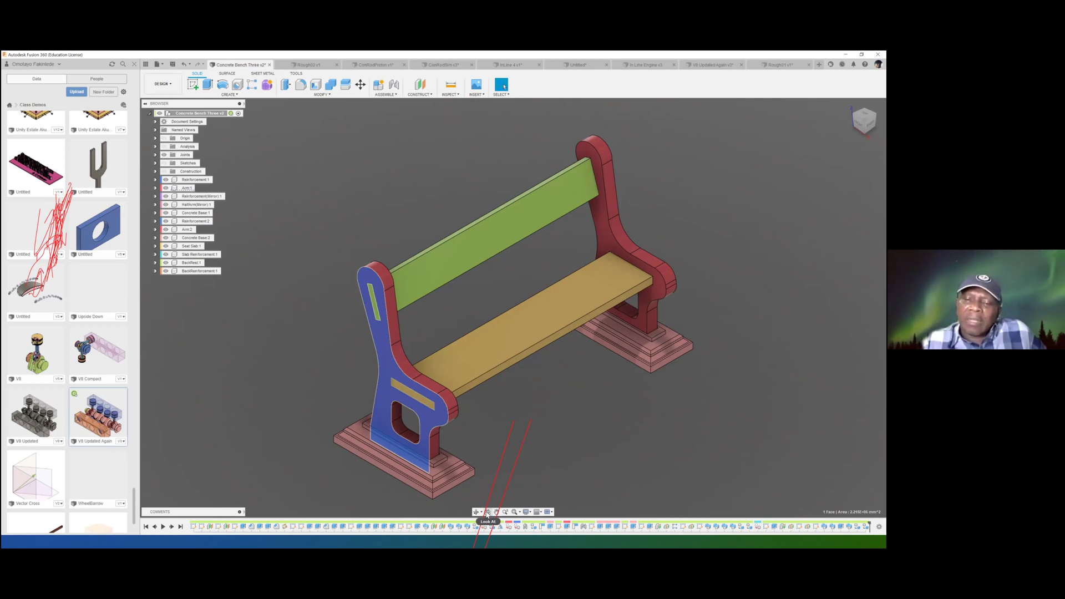
pyautogui.click(487, 513)
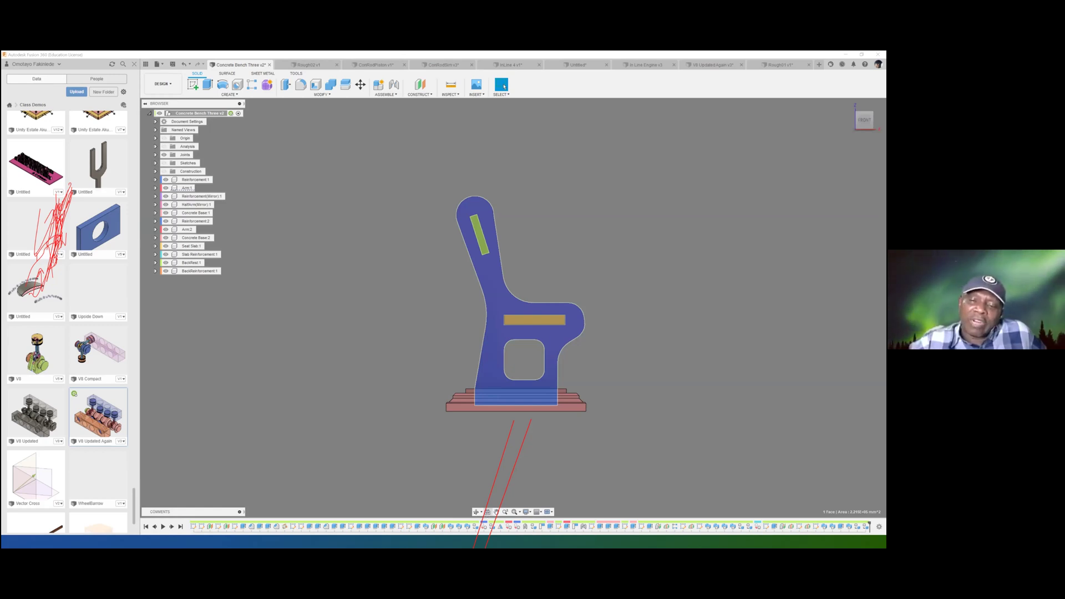
pyautogui.click(530, 513)
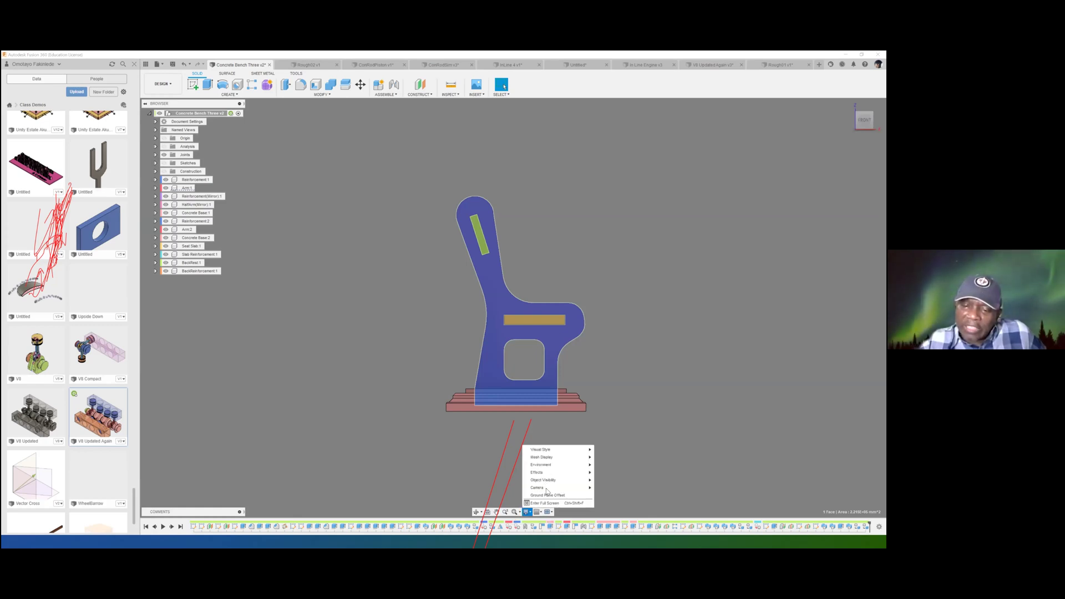
pyautogui.moveTo(557, 480)
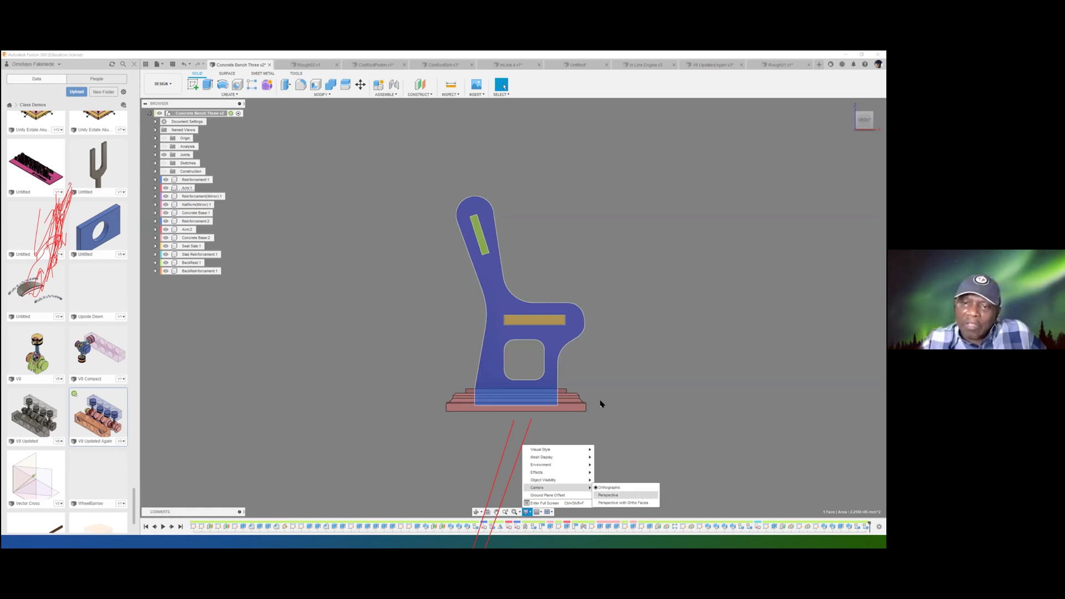
pyautogui.click(608, 494)
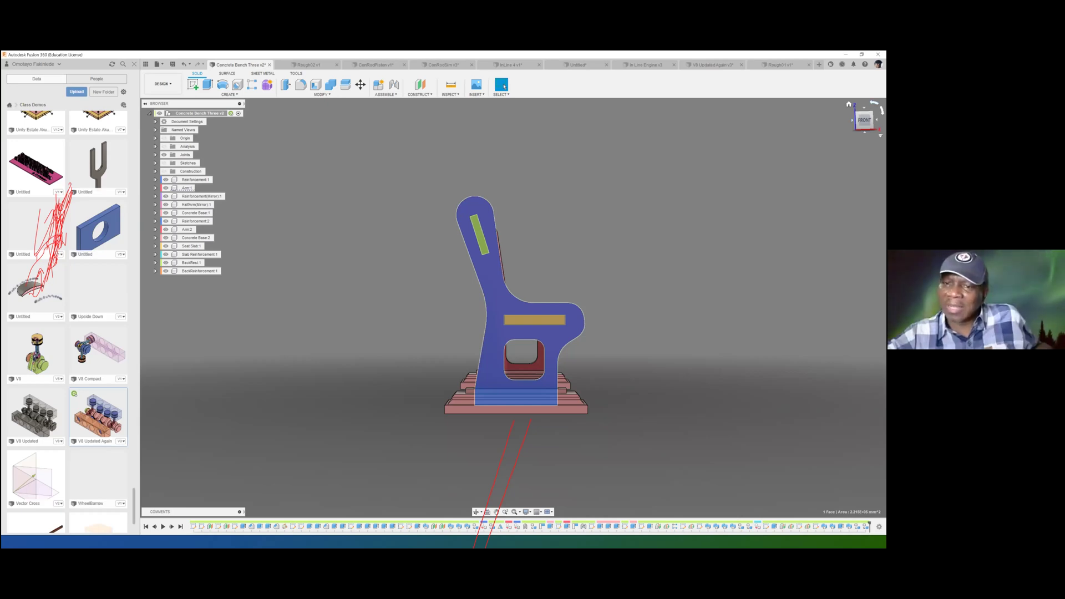
# Roll the perspective front view of the bench in quarter turns, and turn it to the top view
pyautogui.click(875, 103)
pyautogui.click(874, 104)
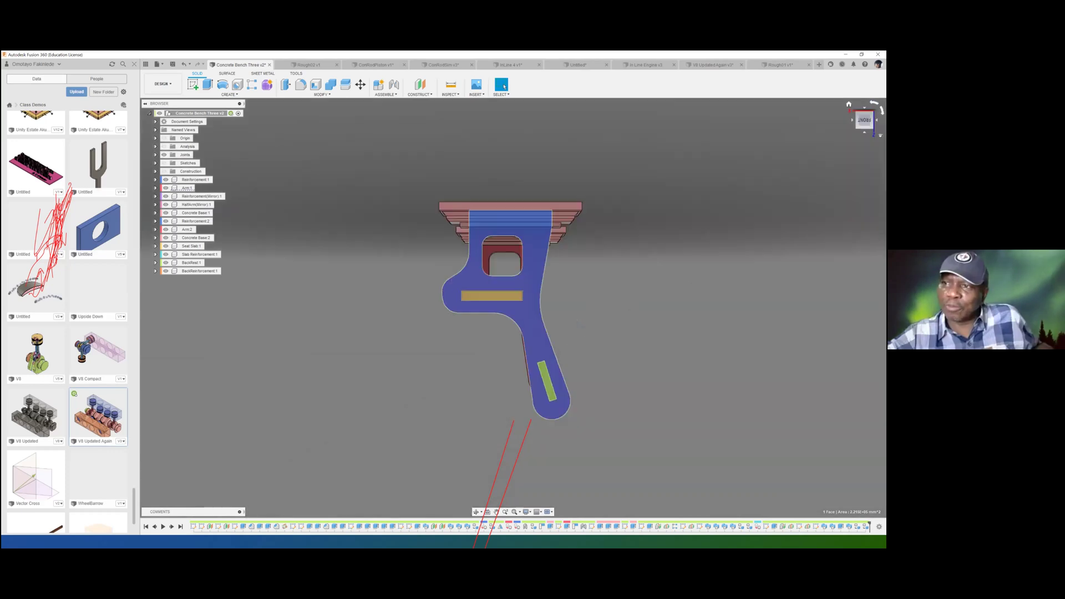
pyautogui.click(874, 104)
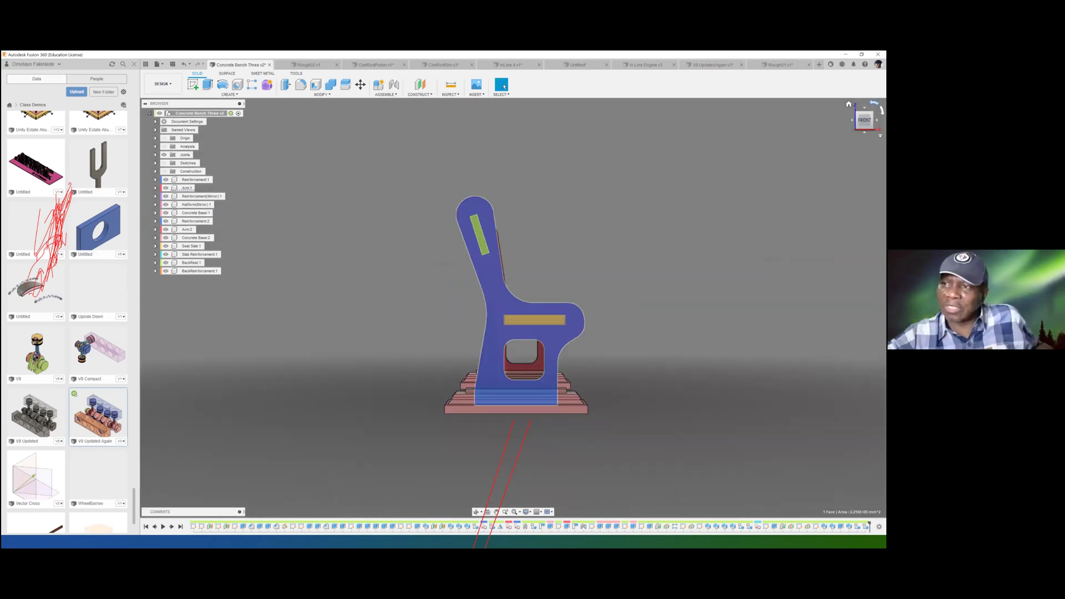
pyautogui.click(874, 103)
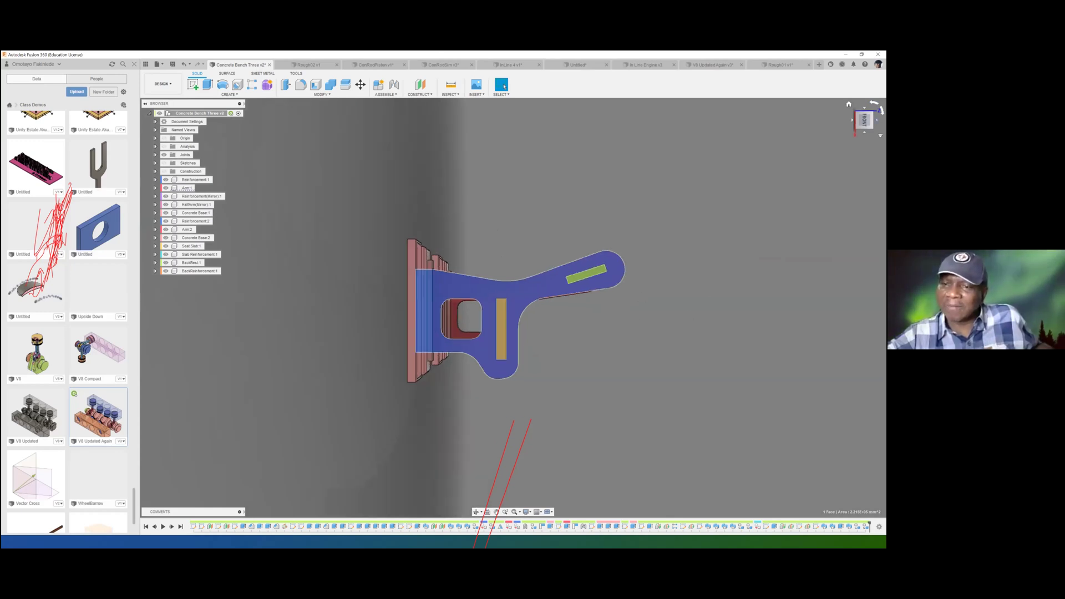
pyautogui.click(876, 119)
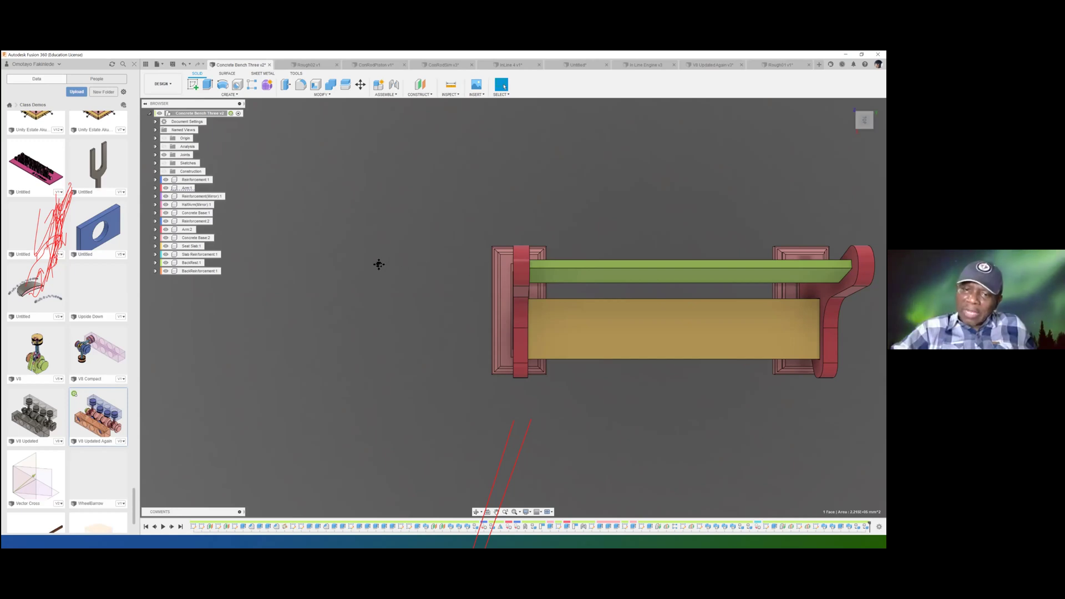
# Pan the bench's perspective top view in several directions to demonstrate how the visible sides change
pyautogui.moveTo(344, 314); pyautogui.dragTo(359, 342, button='middle')
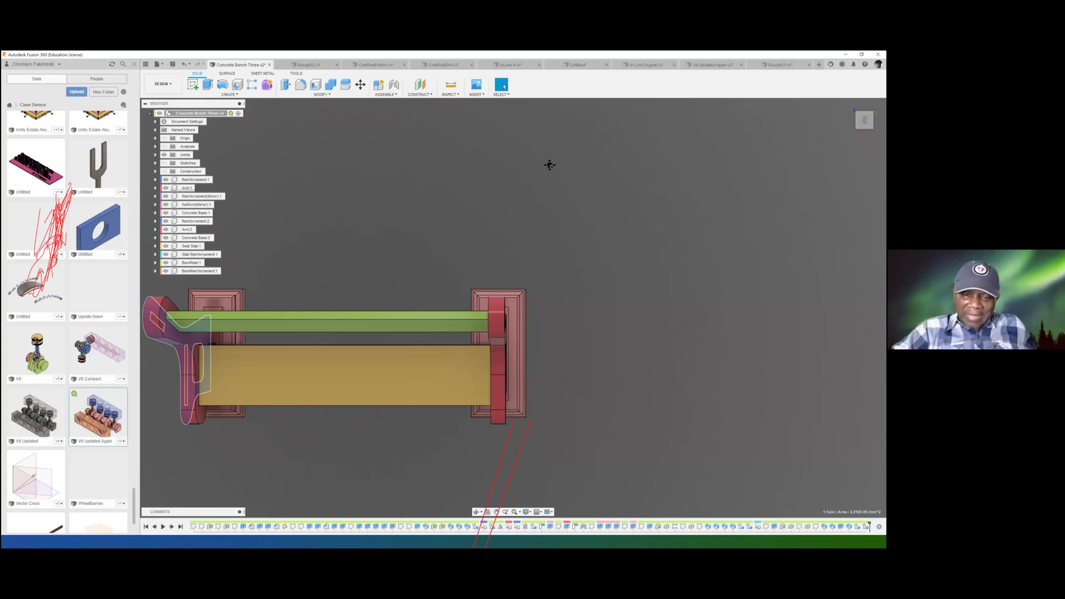
pyautogui.moveTo(523, 417); pyautogui.dragTo(601, 105, button='middle')
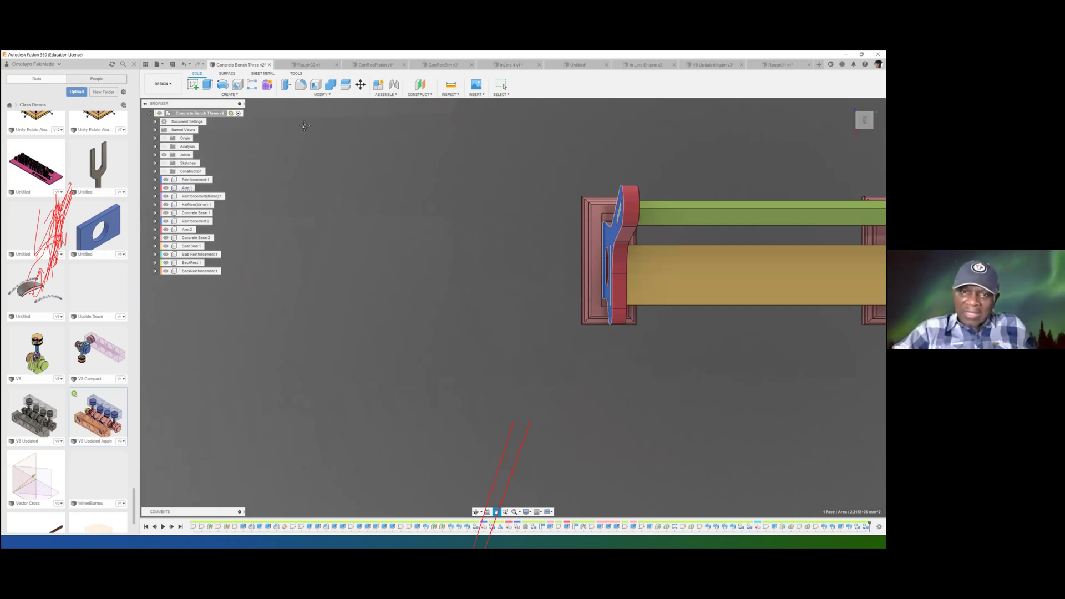
pyautogui.moveTo(113, 207); pyautogui.dragTo(765, 478, button='middle')
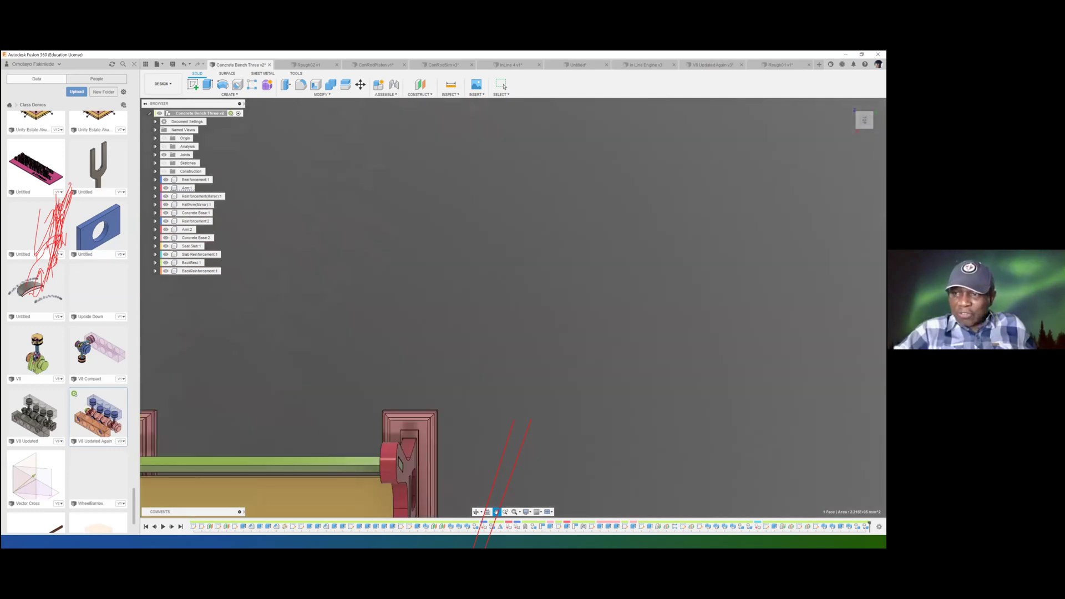
pyautogui.moveTo(716, 85); pyautogui.dragTo(257, 232, button='middle')
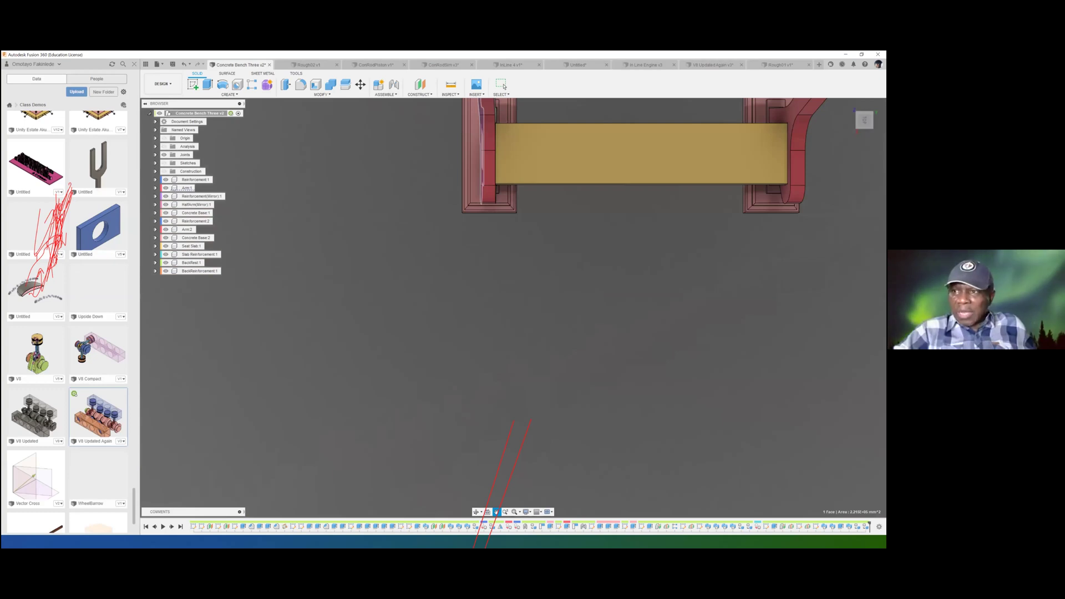
pyautogui.moveTo(641, 250); pyautogui.dragTo(482, 232, button='middle')
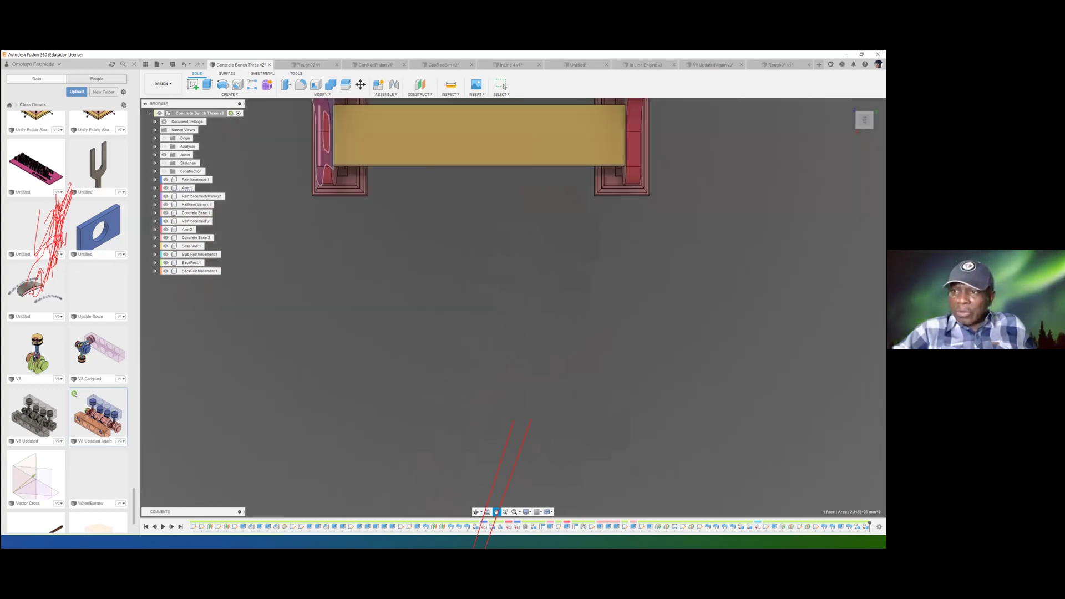
pyautogui.click(504, 86)
# Turn the bench back to its front and top views, and review the ViewCube's projection and current-view options
pyautogui.click(852, 120)
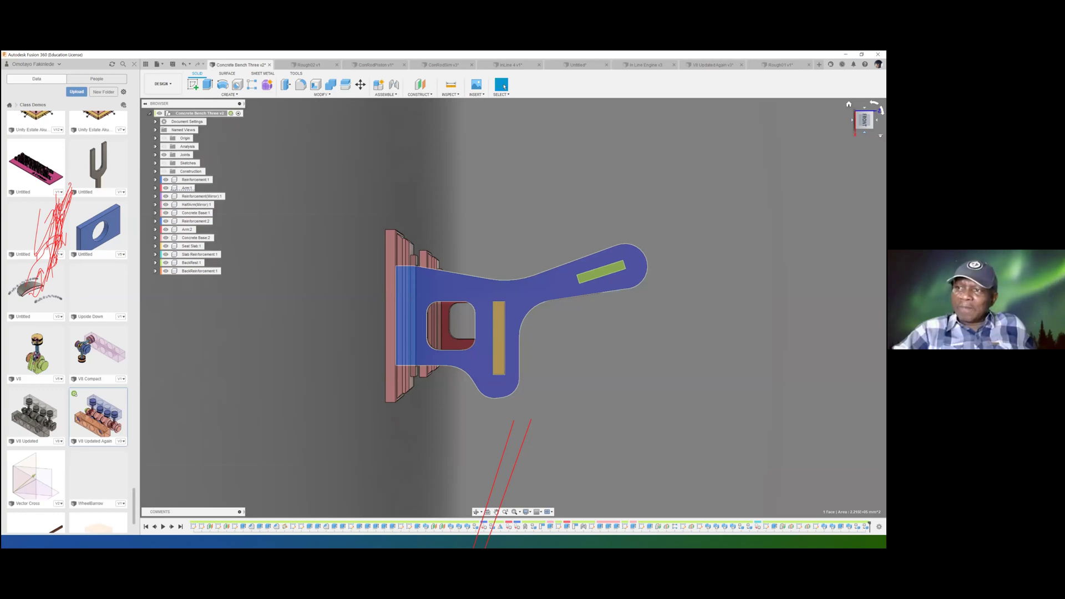
pyautogui.click(864, 132)
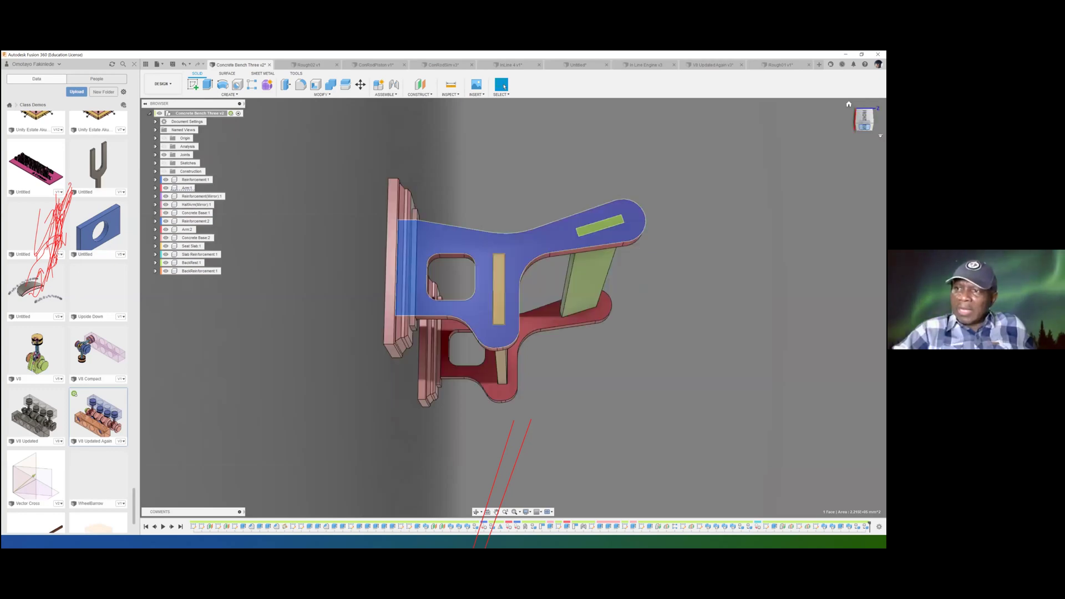
pyautogui.click(880, 135)
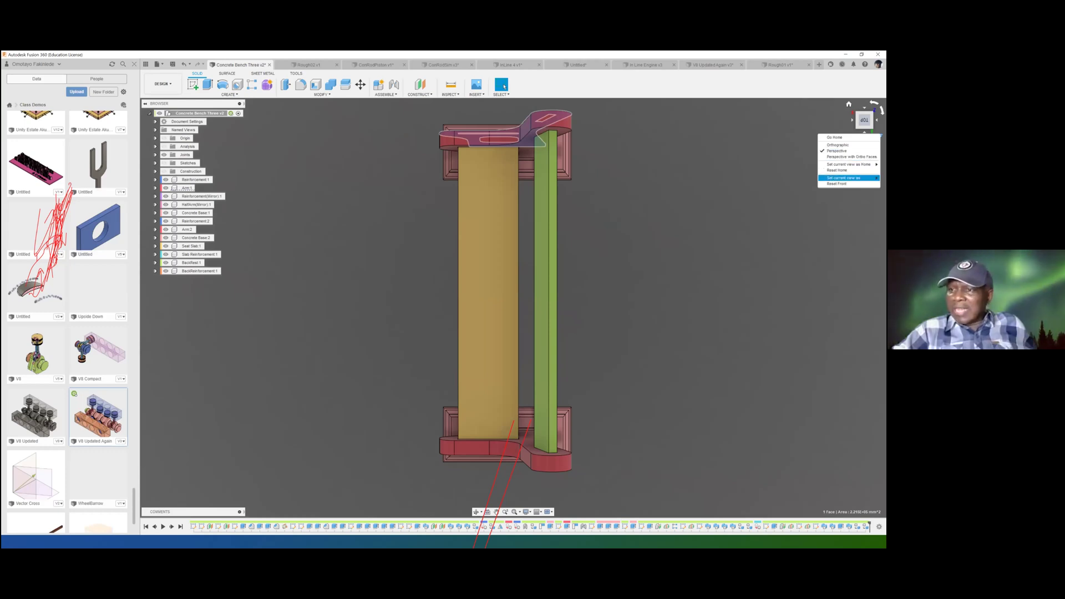
pyautogui.moveTo(849, 177)
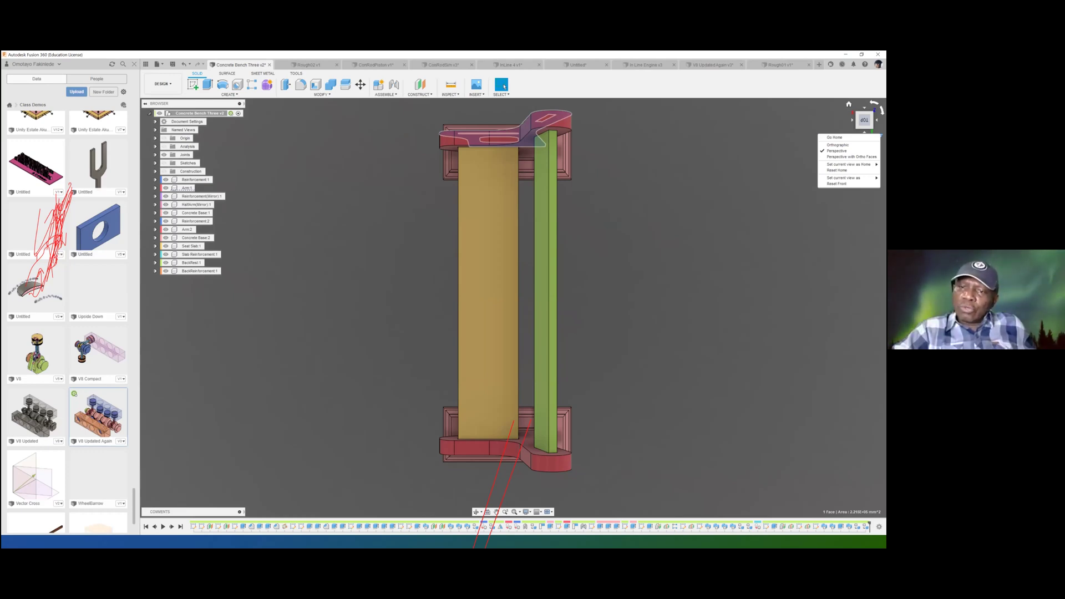
pyautogui.click(681, 319)
# Show the bench's home view in Orthographic projection, check its Front view, and return home
pyautogui.press('F6')
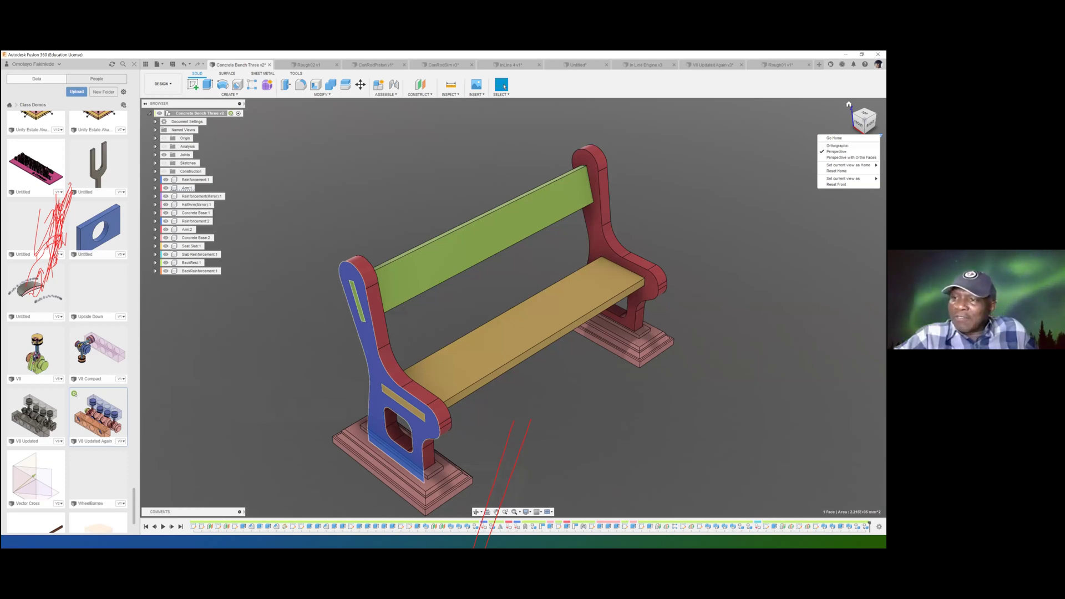
pyautogui.click(837, 145)
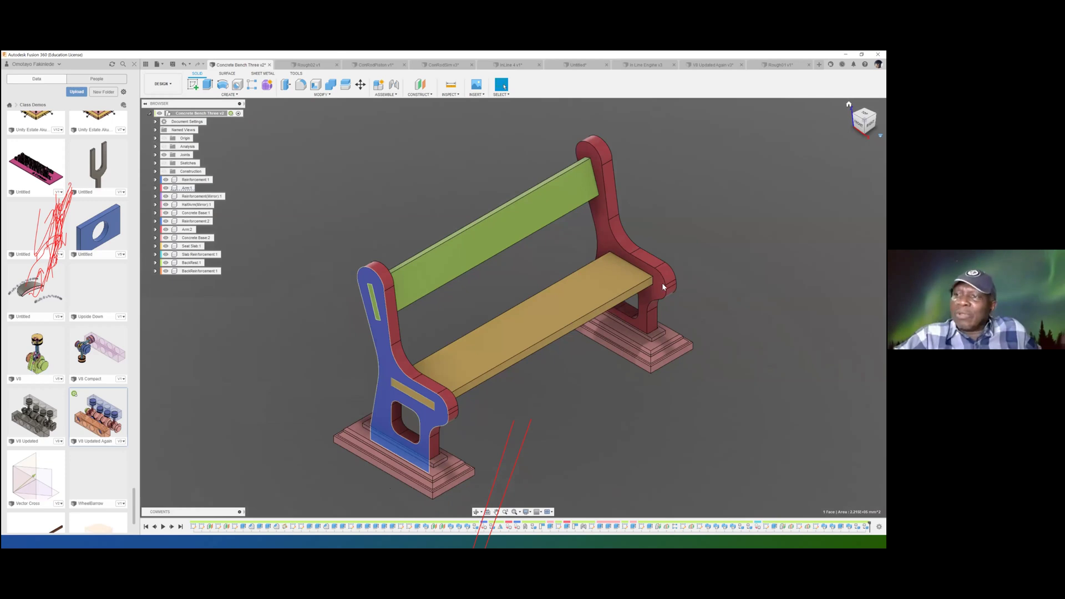
pyautogui.click(559, 328)
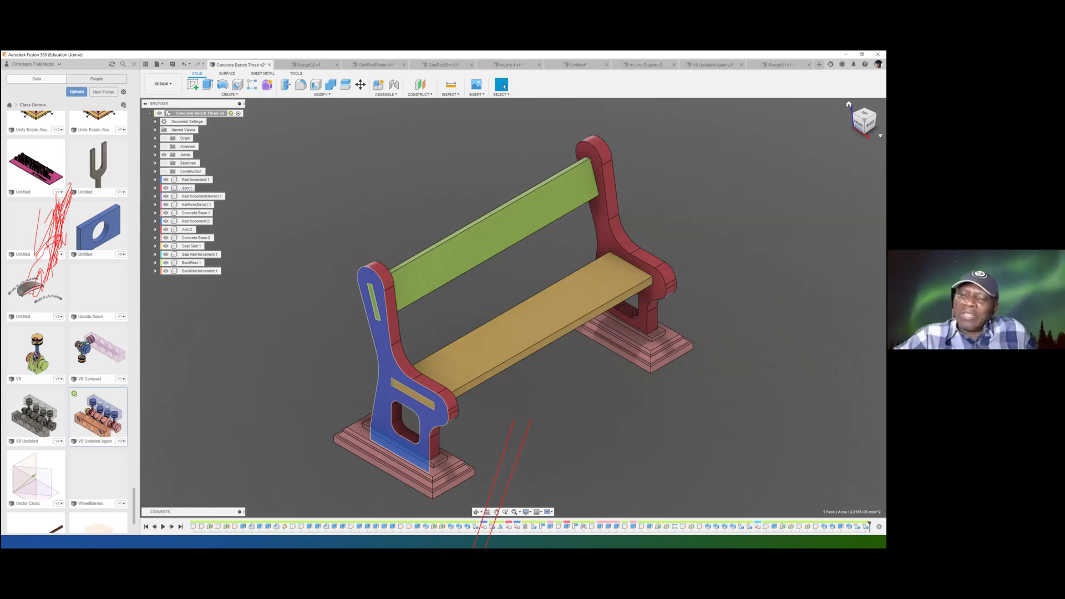
pyautogui.click(859, 124)
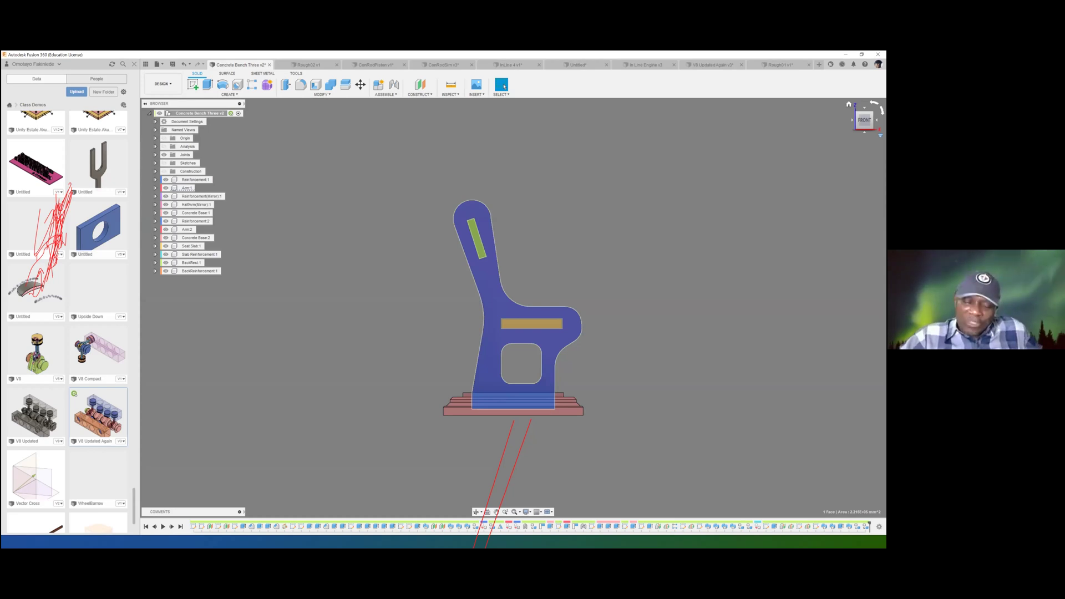
pyautogui.click(848, 105)
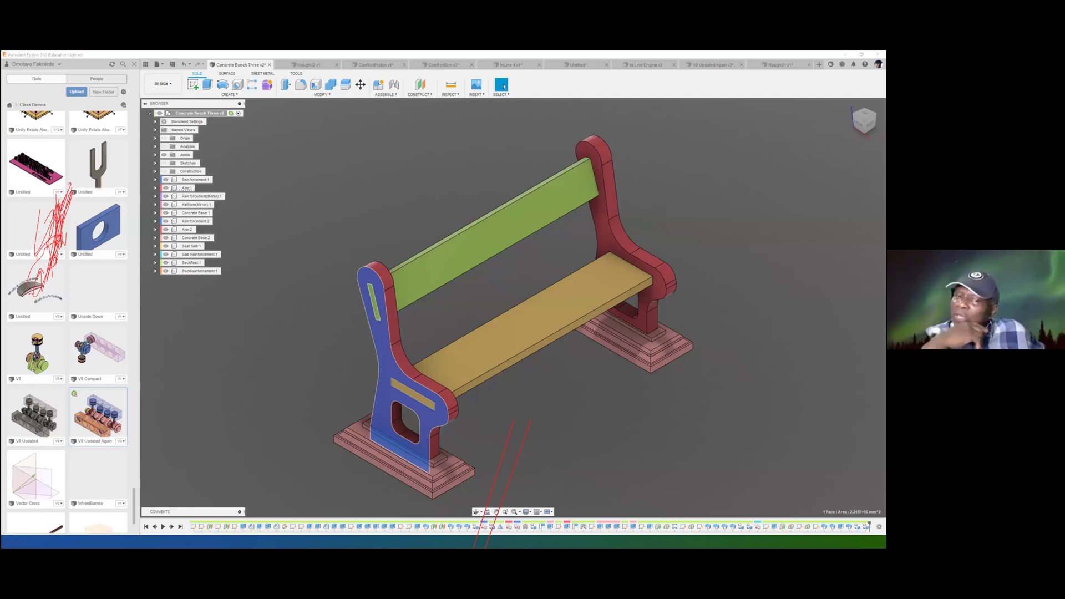
# Switch to the PowerPoint slide show at the Orbiting, Looking & Panning slide
pyautogui.press('super')
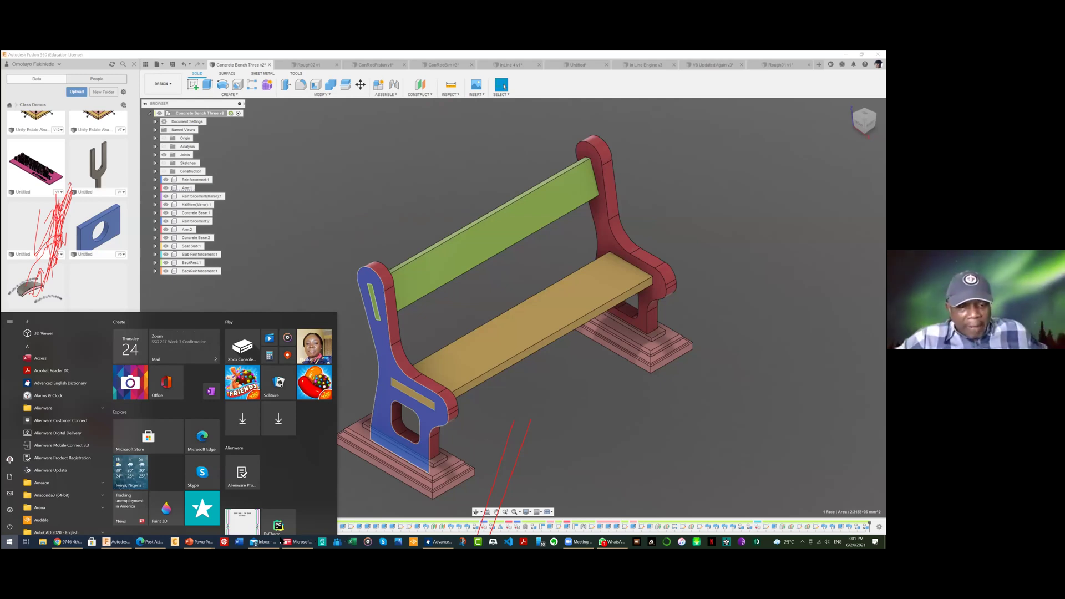
pyautogui.click(206, 538)
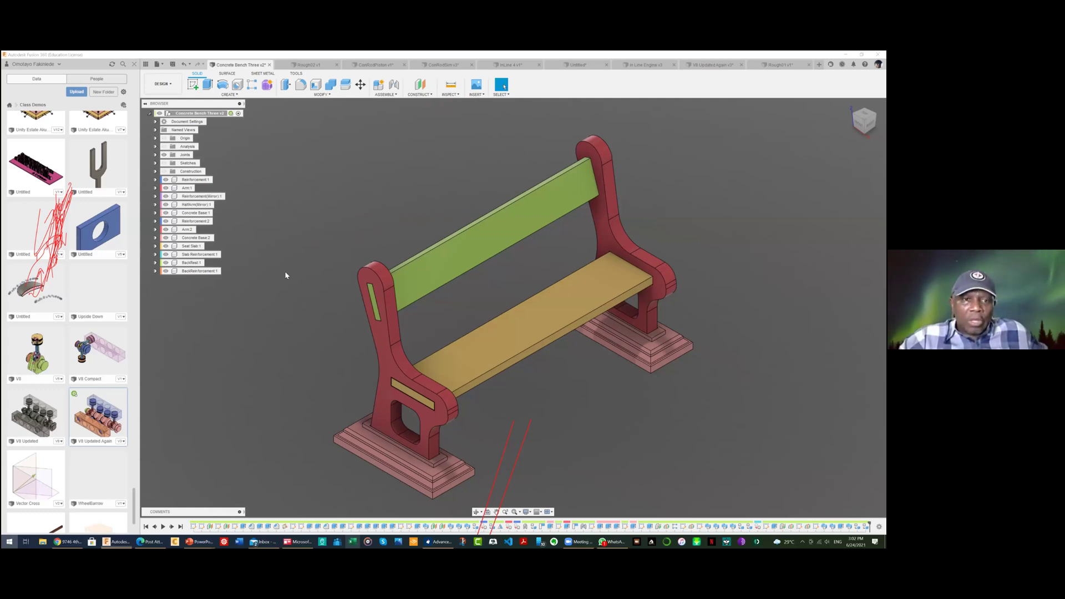
pyautogui.press('super')
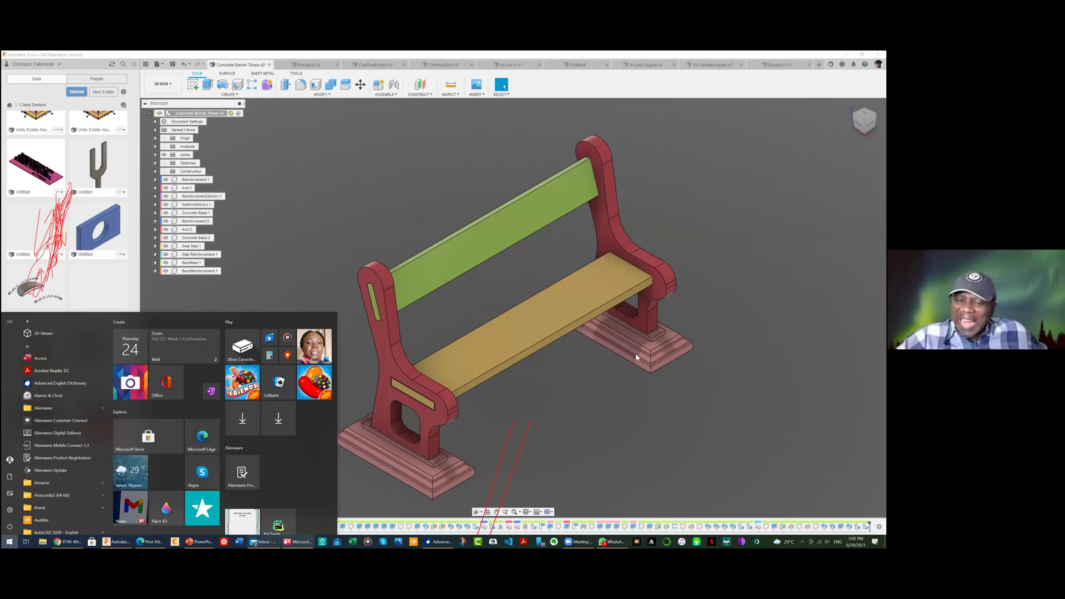
pyautogui.hotkey('alt', 'Tab')
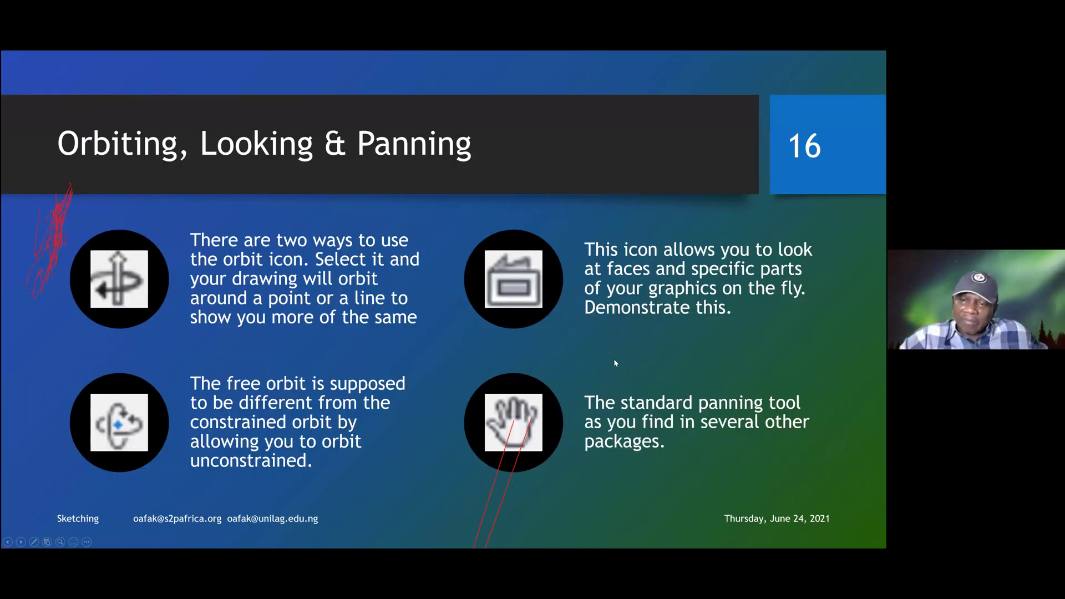
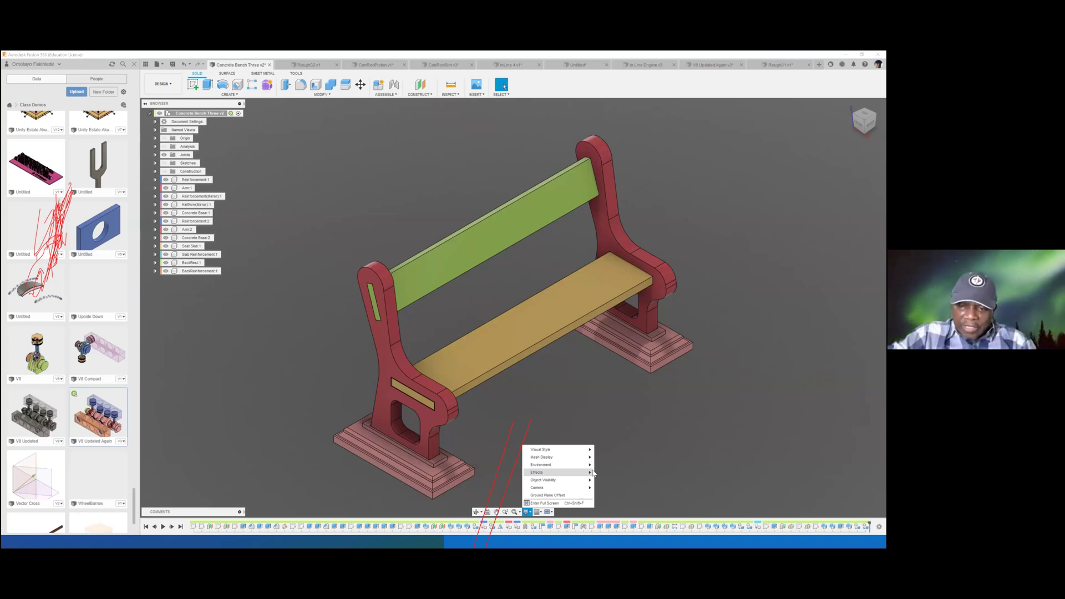
# Turn on the display effect that casts the bench's shadow on the ground
pyautogui.click(587, 423)
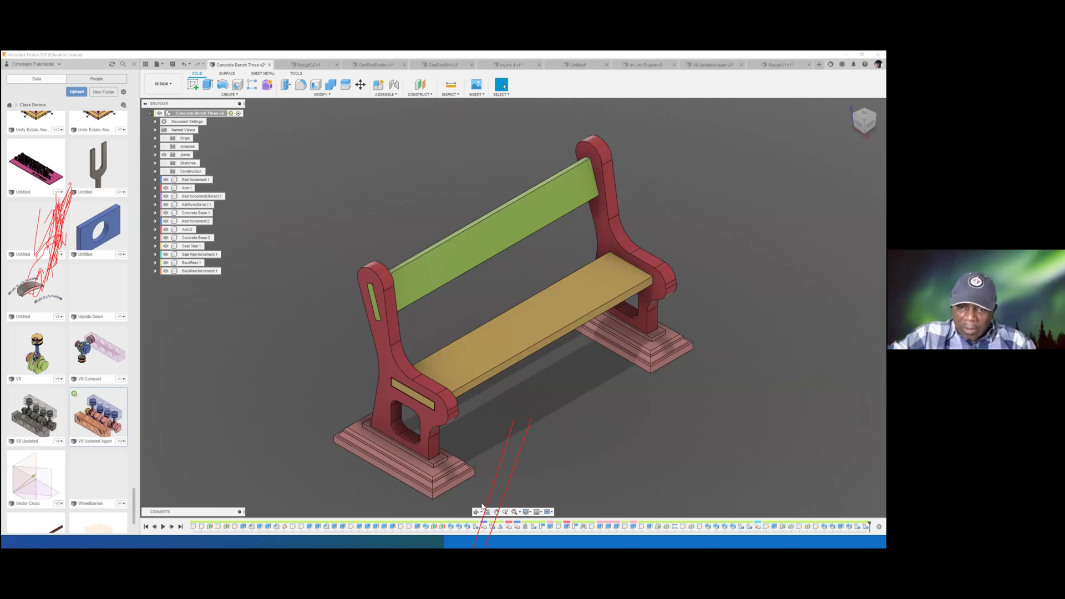
pyautogui.moveTo(482, 513); pyautogui.dragTo(475, 468, button='middle')
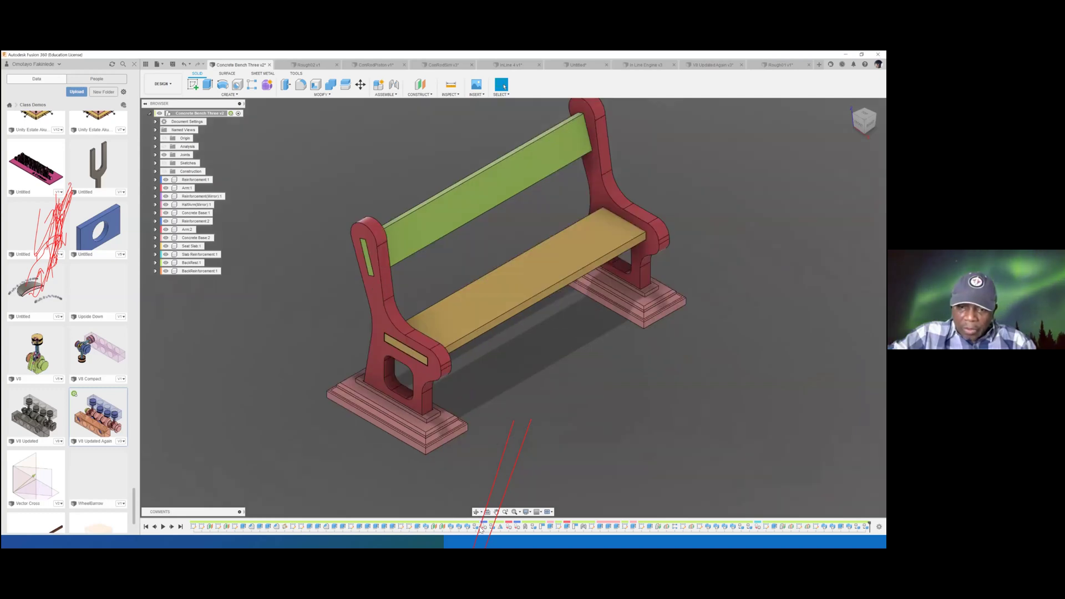
# Orbit the bench freely through sideways and tilted orientations to examine its shadow on the ground
pyautogui.scroll(1, 560, 409)
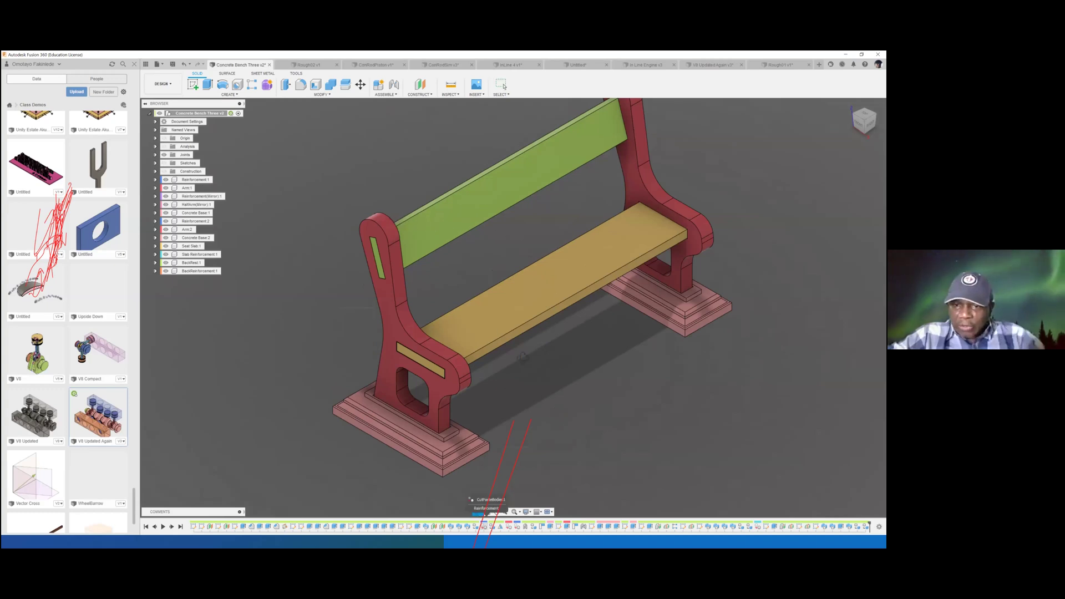
pyautogui.moveTo(571, 290); pyautogui.dragTo(563, 344)
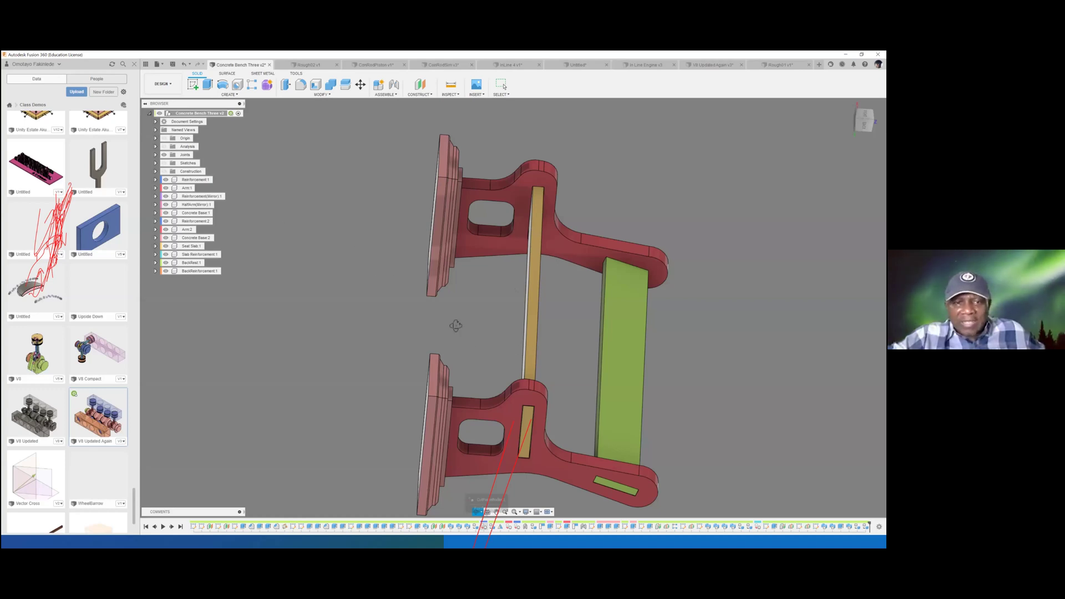
pyautogui.moveTo(456, 327); pyautogui.dragTo(374, 313)
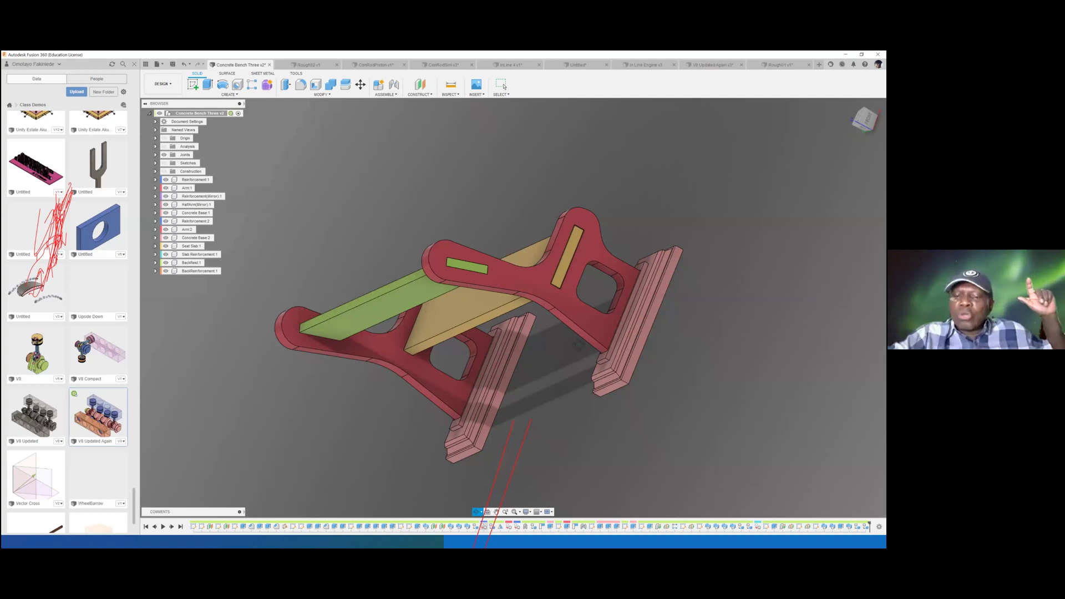
pyautogui.moveTo(545, 359); pyautogui.dragTo(523, 333)
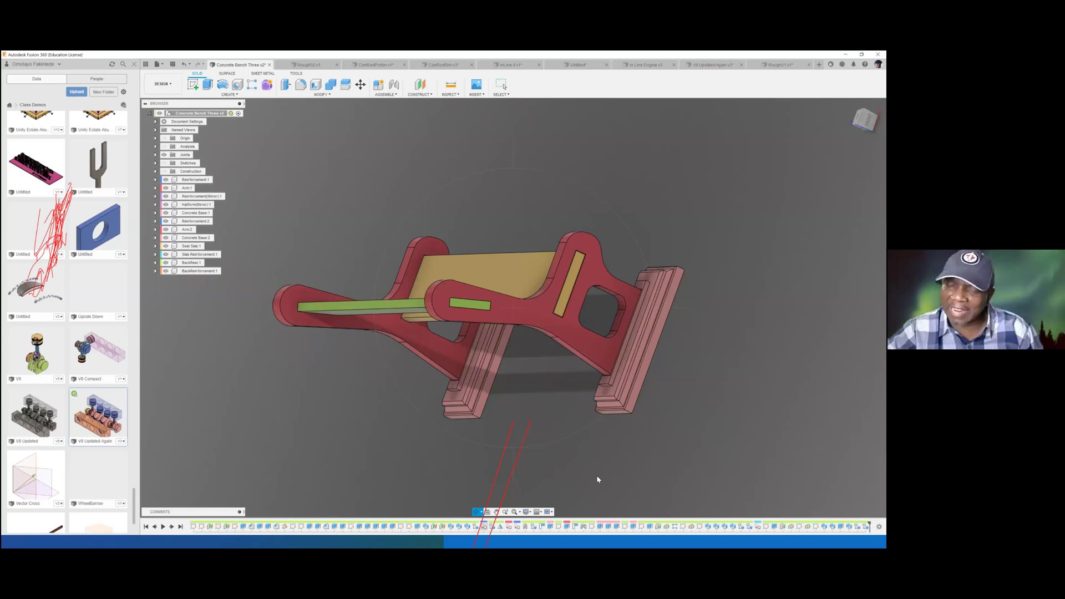
# Replace the Ground Shadow effect with Ground Reflection, keep the Ground Plane on, and show the whole bench in its home orientation
pyautogui.click(526, 512)
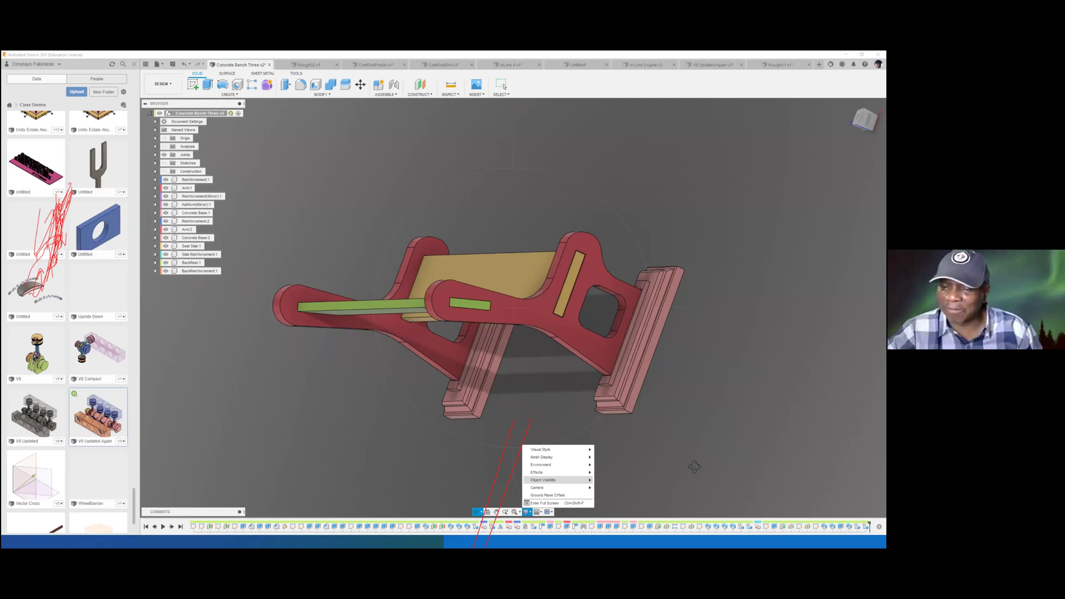
pyautogui.moveTo(555, 472)
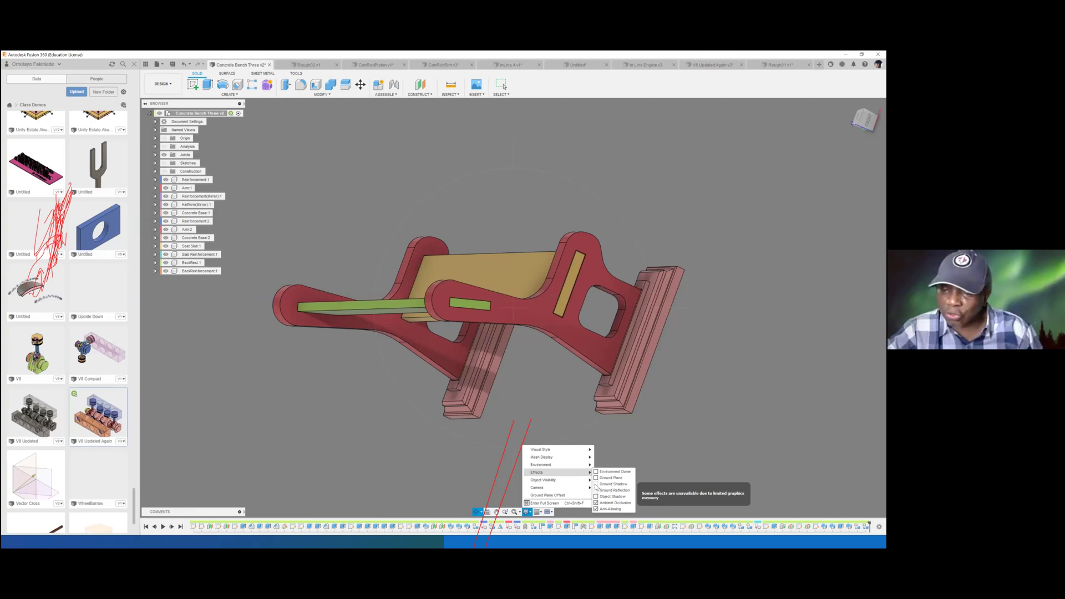
pyautogui.click(595, 485)
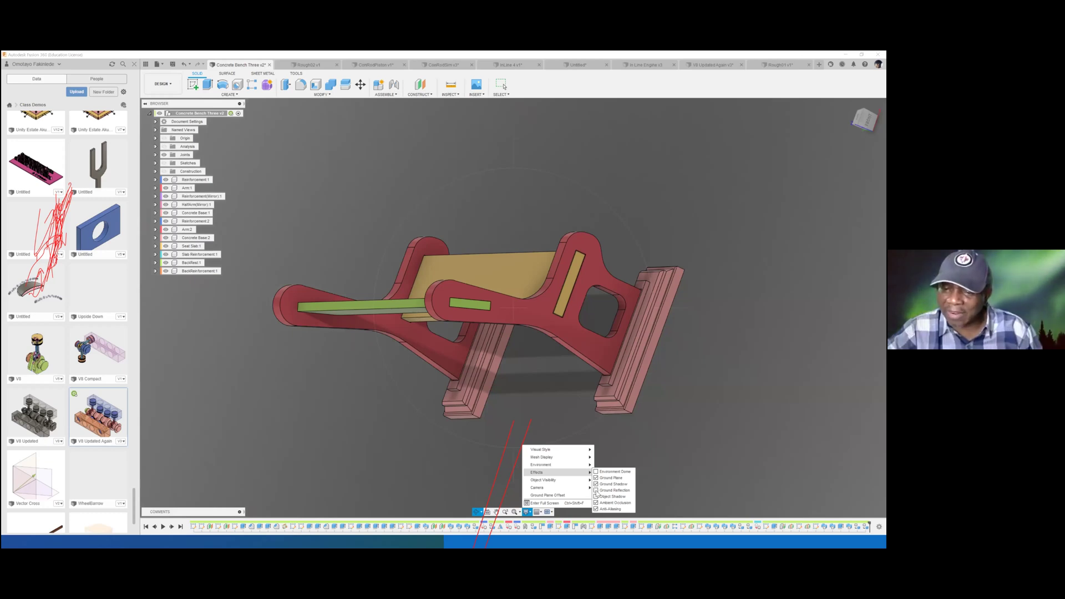
pyautogui.click(595, 490)
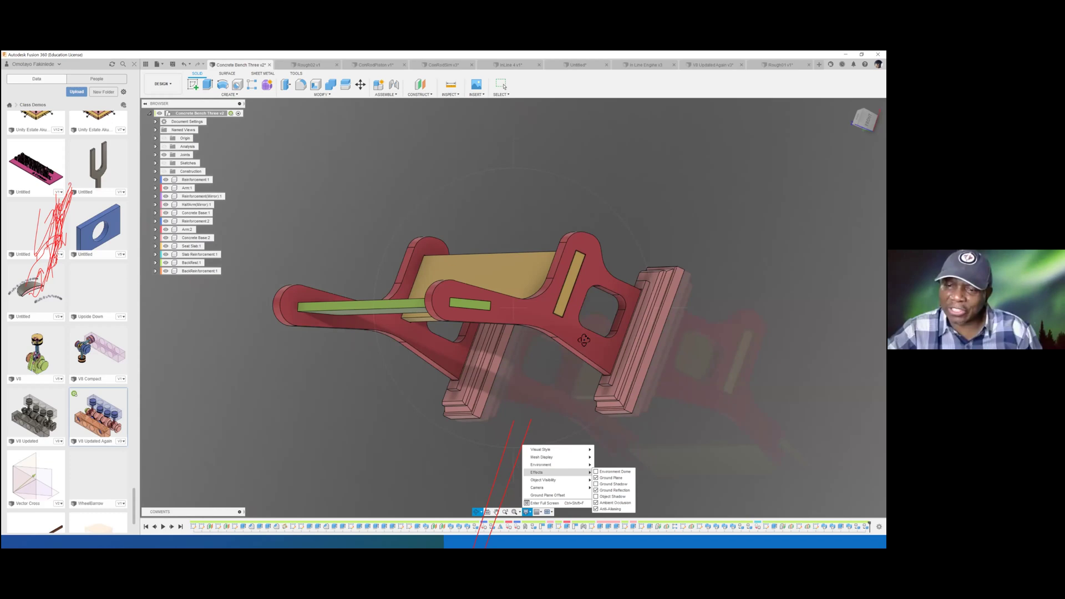
pyautogui.press('F6')
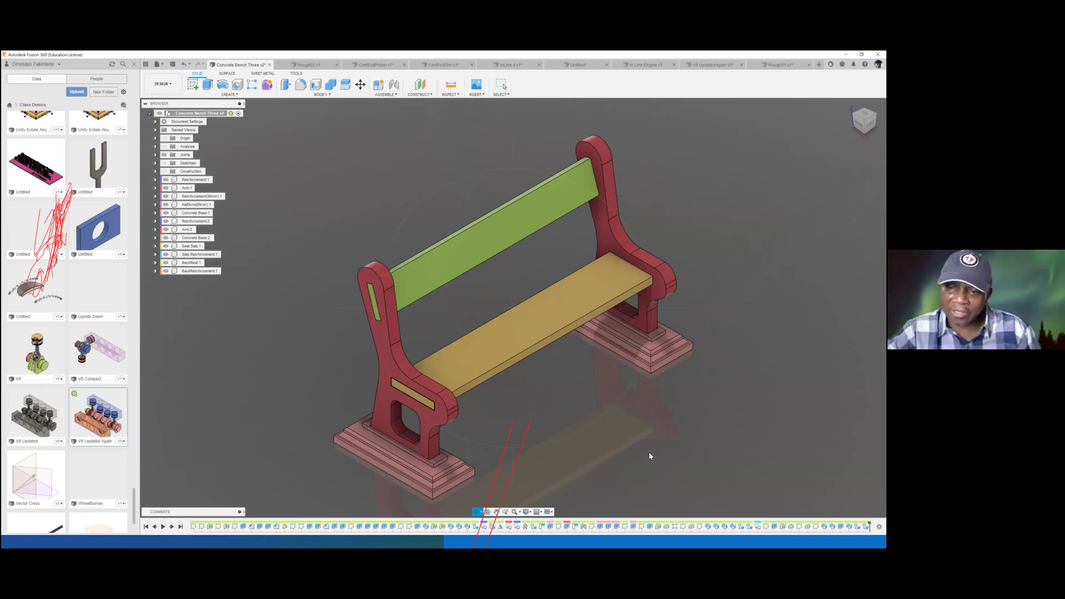
# Review the display settings, including Effects and Ground Plane Offset, and the available Grid and Snaps options
pyautogui.click(527, 511)
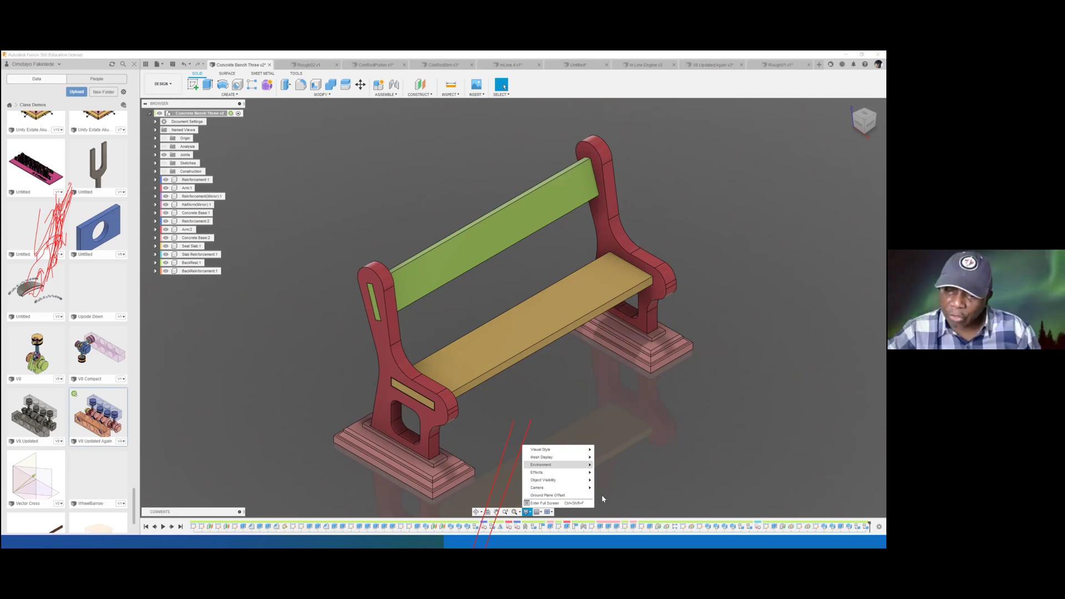
pyautogui.moveTo(579, 472)
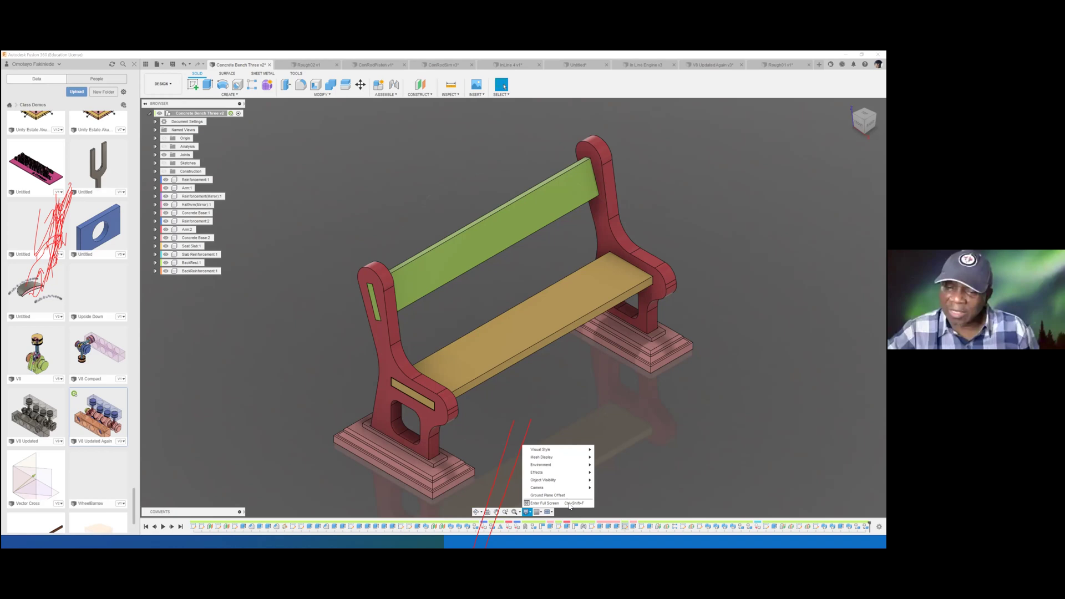
pyautogui.moveTo(558, 495)
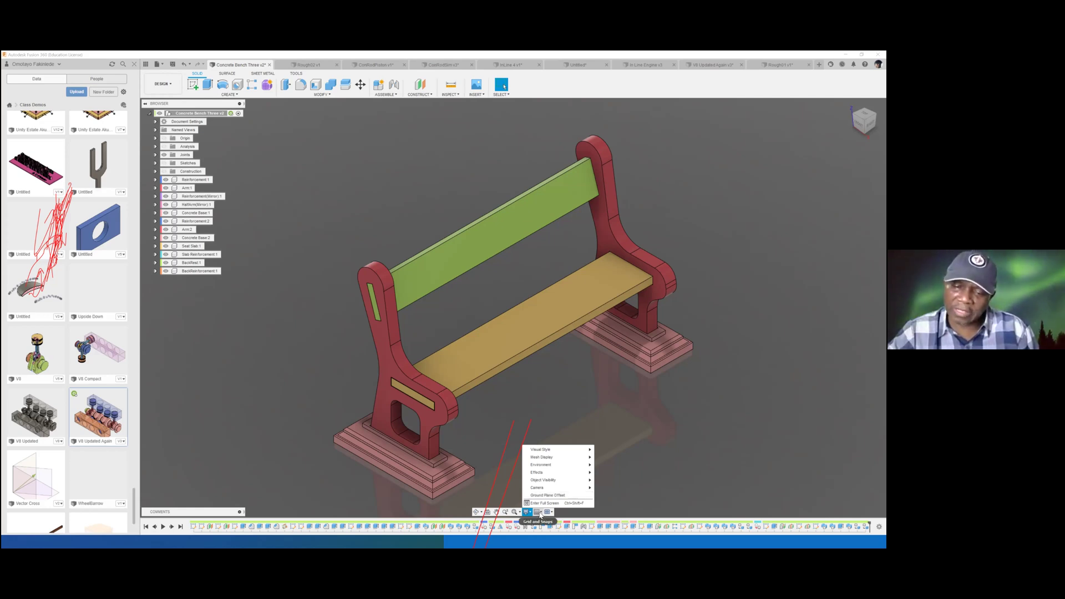
pyautogui.click(541, 513)
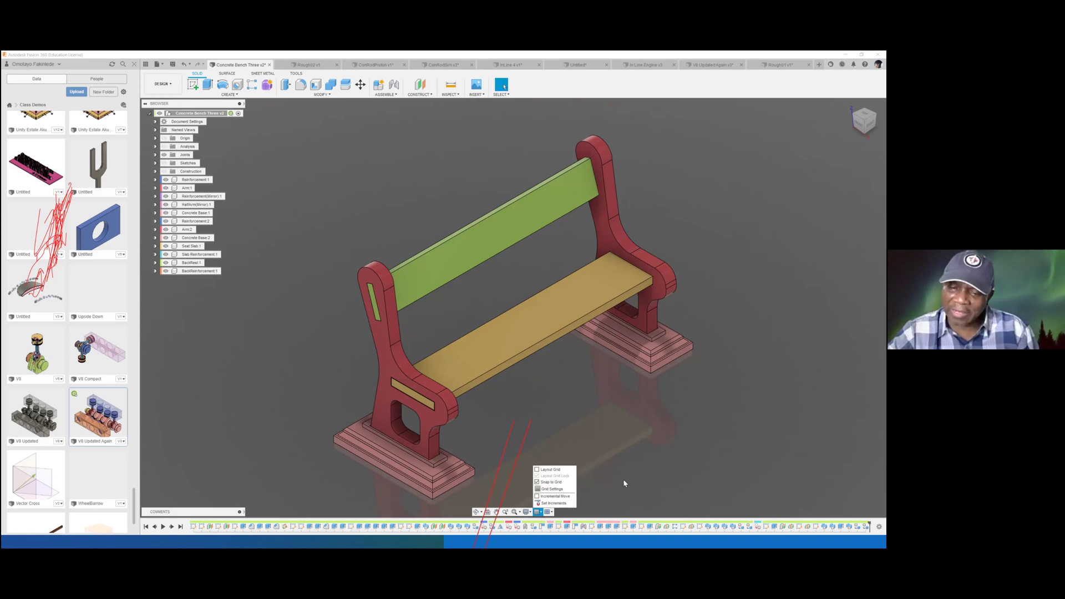
pyautogui.click(537, 513)
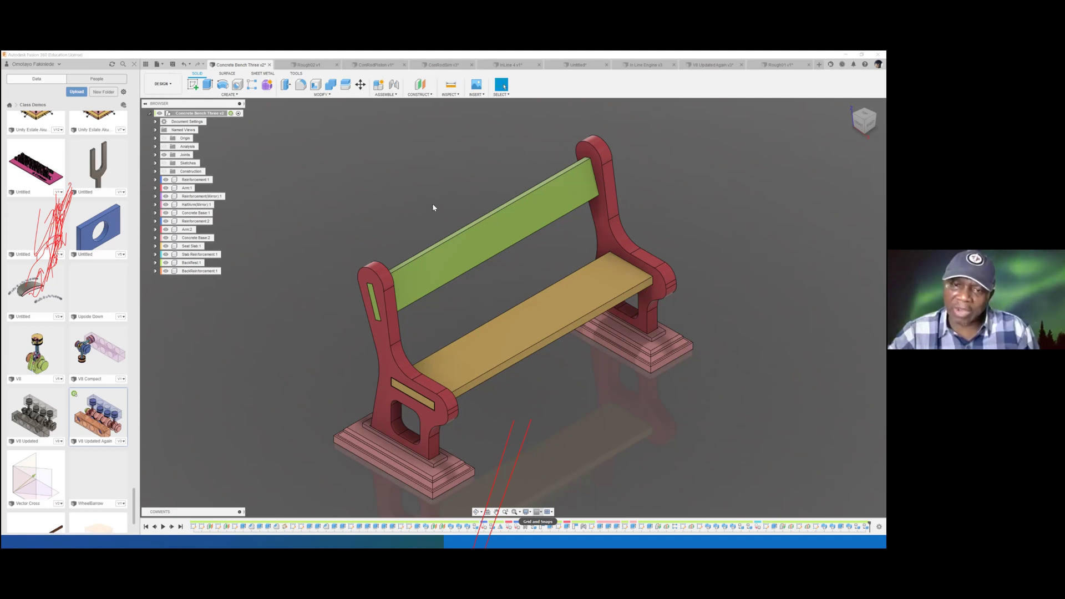
# Turn on the layout grid and set a fixed major grid spacing of 200
pyautogui.click(536, 511)
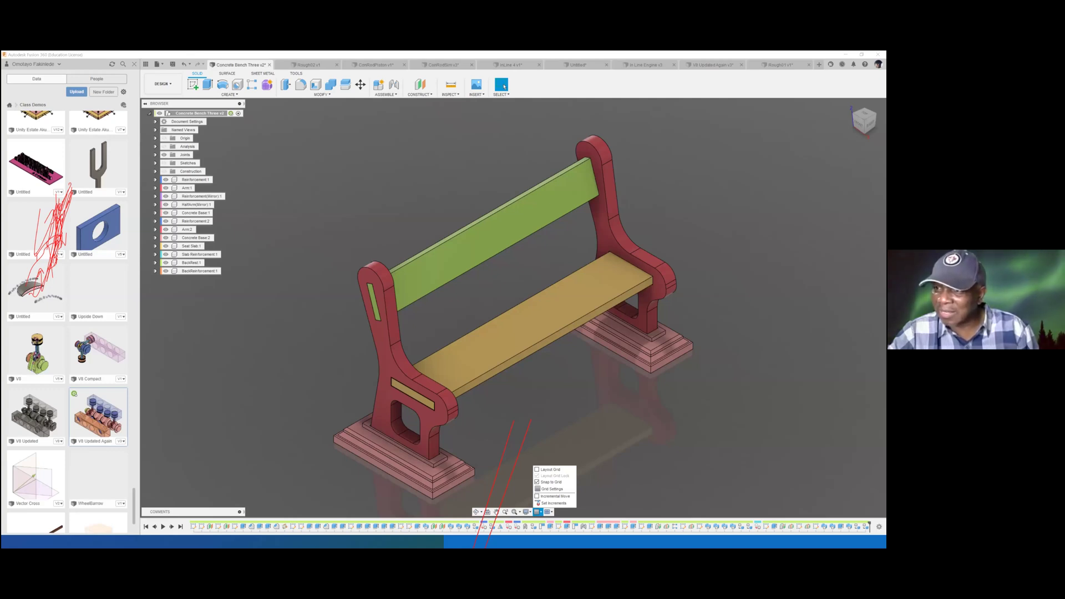
pyautogui.click(550, 470)
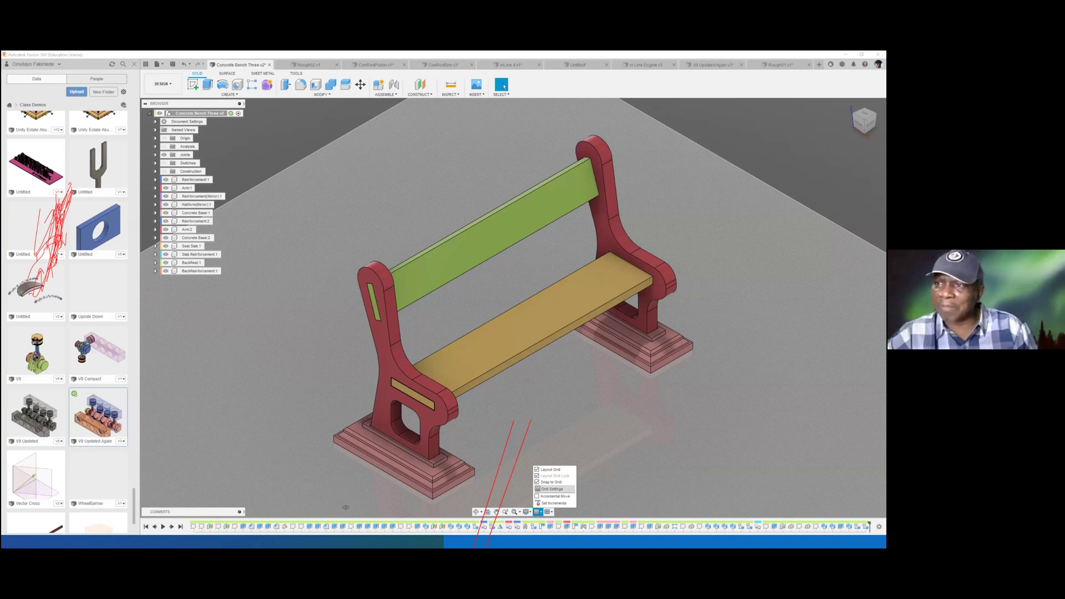
pyautogui.click(552, 490)
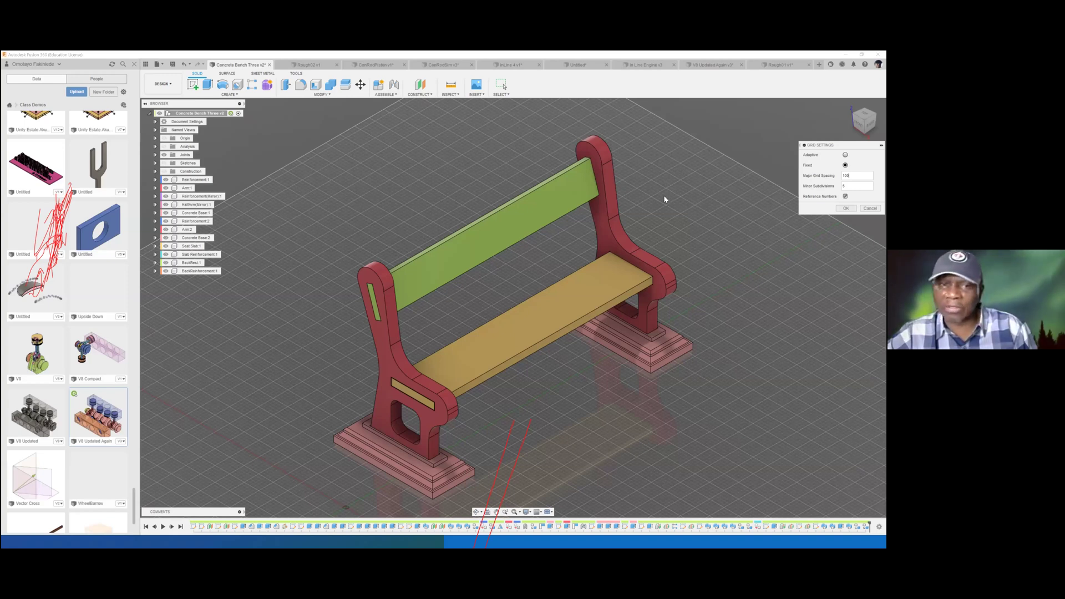
pyautogui.press('BackSpace')
pyautogui.press('BackSpace')
pyautogui.press('BackSpace')
pyautogui.write('200')
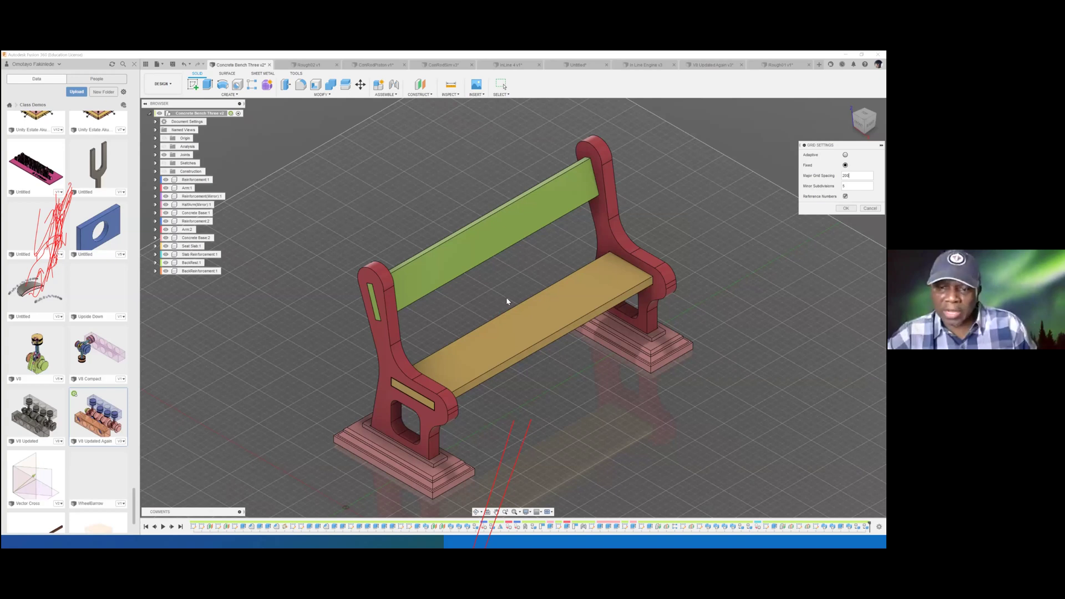
pyautogui.click(846, 208)
# Review the ViewCube's projection options and the Grid and Snaps options for the bench
pyautogui.click(880, 136)
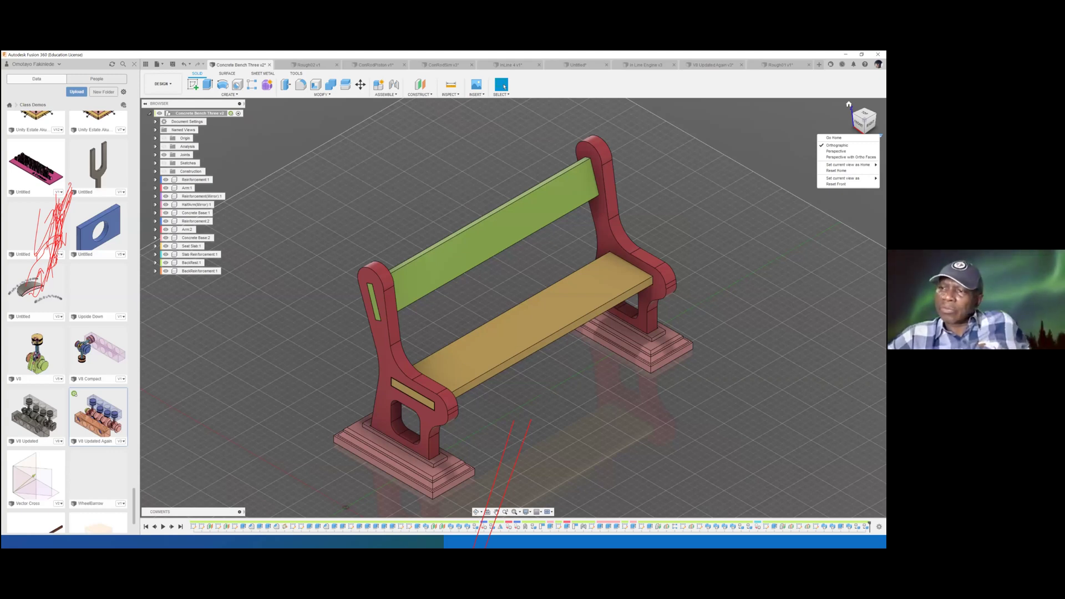
pyautogui.click(550, 482)
pyautogui.click(538, 512)
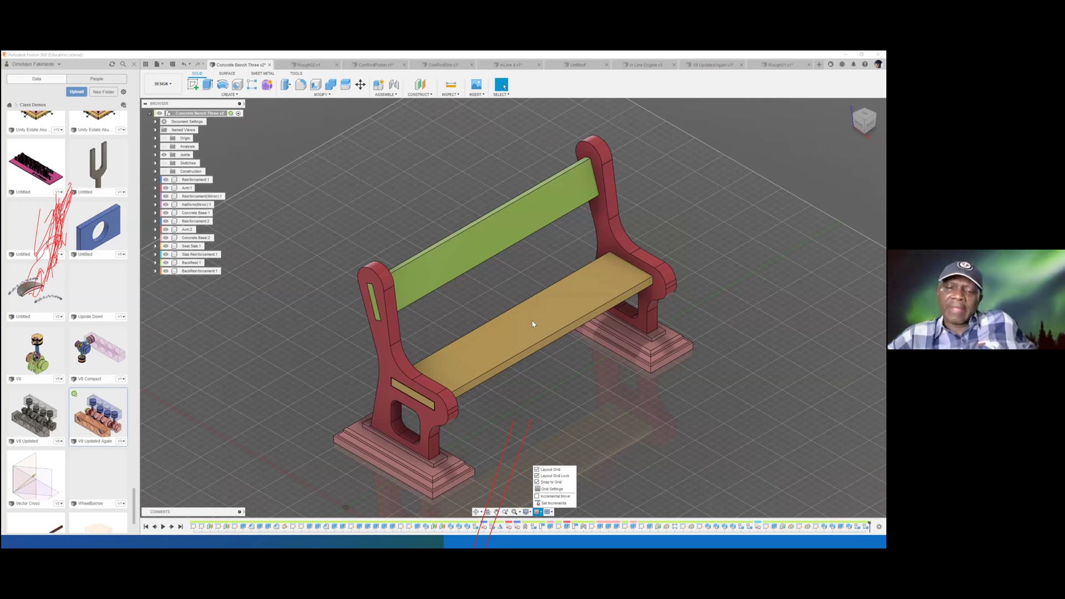
pyautogui.click(496, 246)
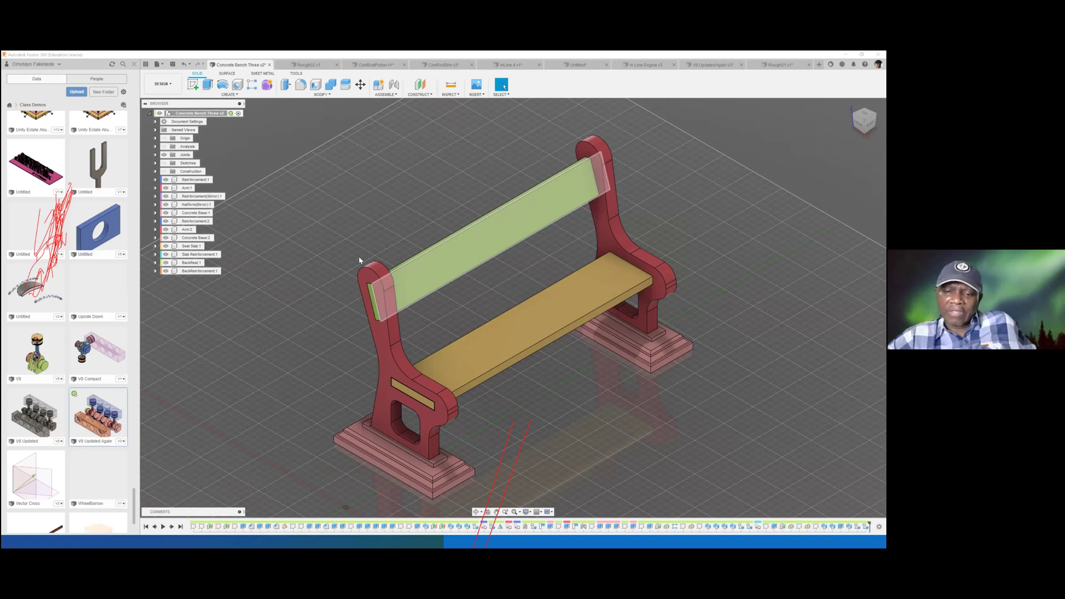
# Switch to the PowerPoint slide show at the Display Settings: Effects slide
pyautogui.press('super')
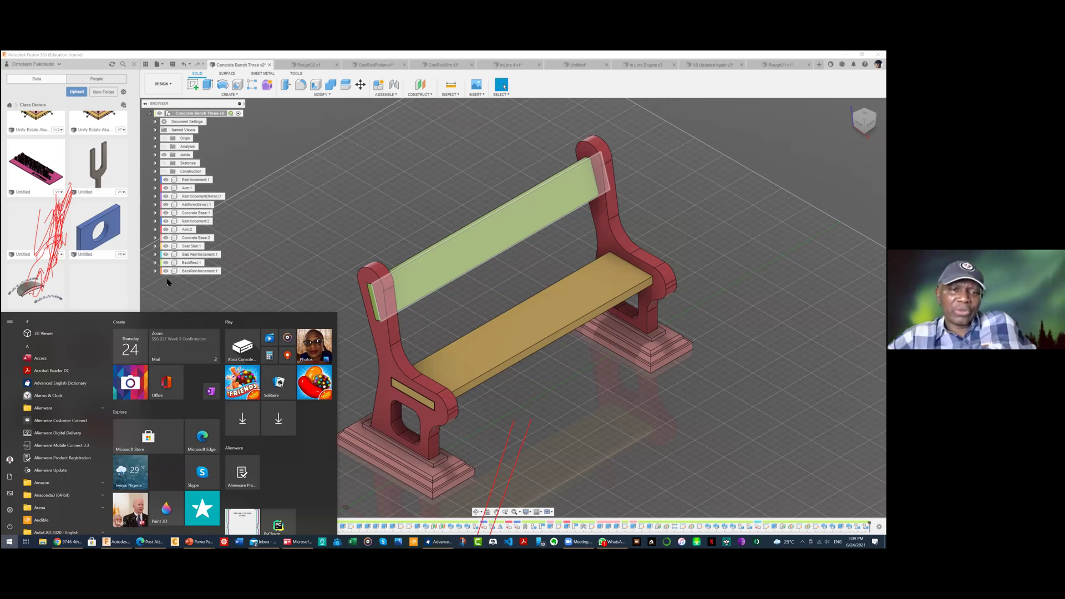
pyautogui.hotkey('alt', 'Tab')
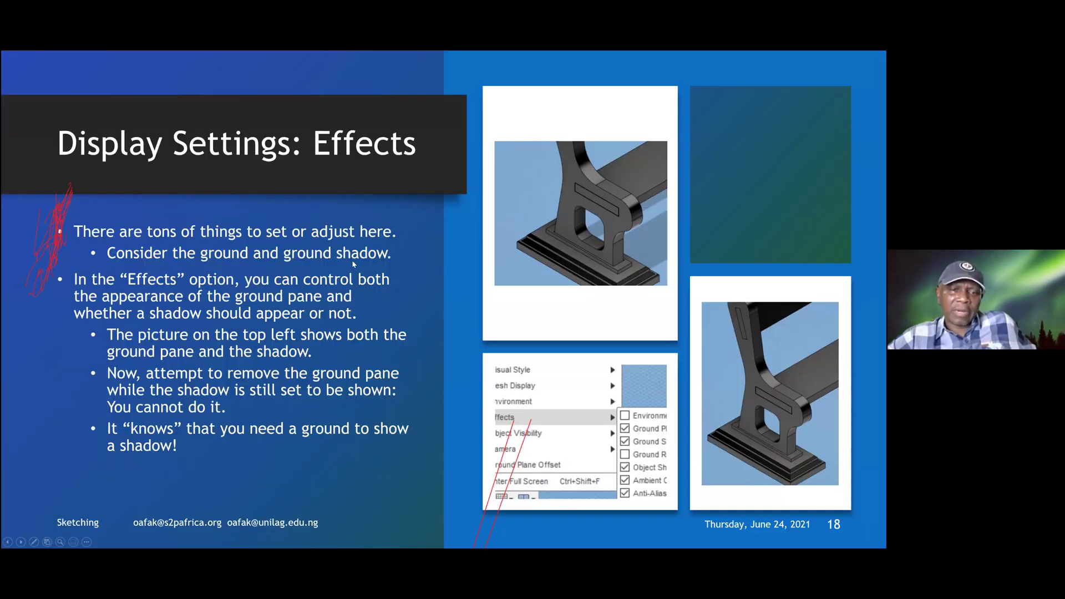
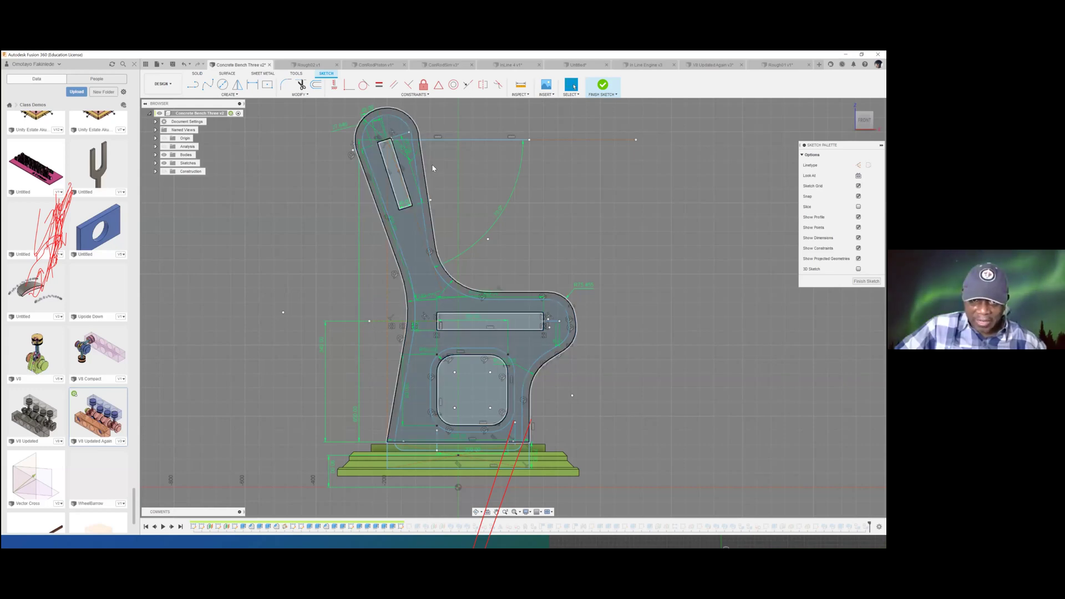
pyautogui.click(433, 196)
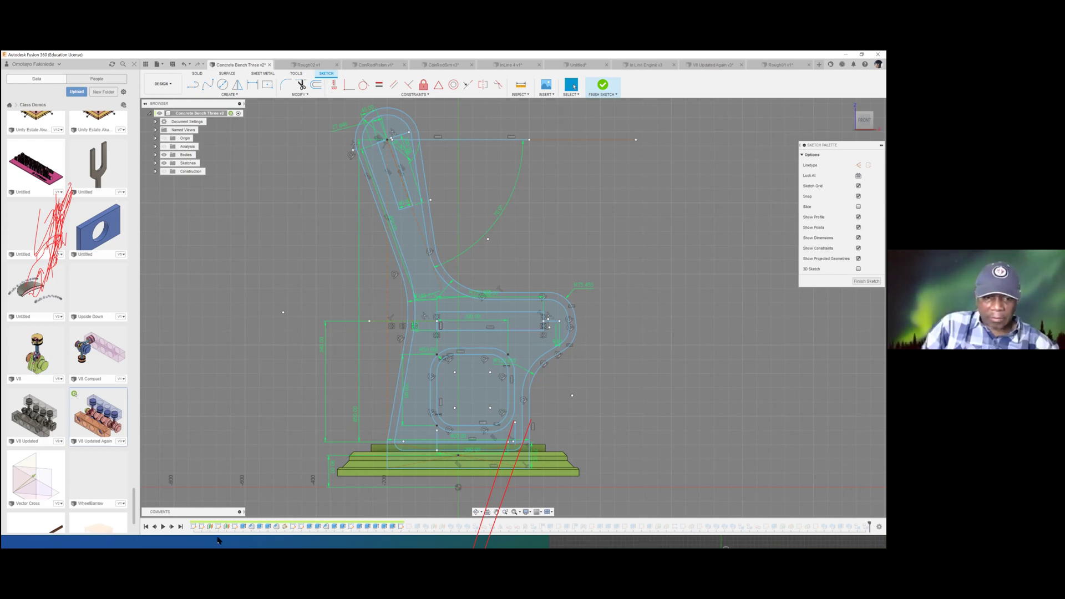
pyautogui.press('super')
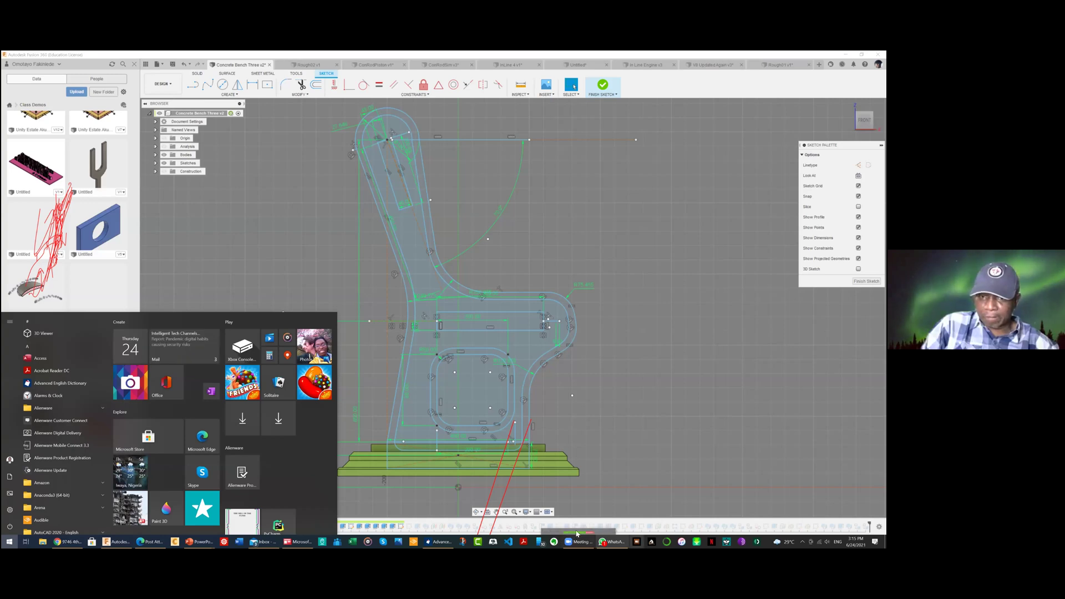
pyautogui.click(465, 372)
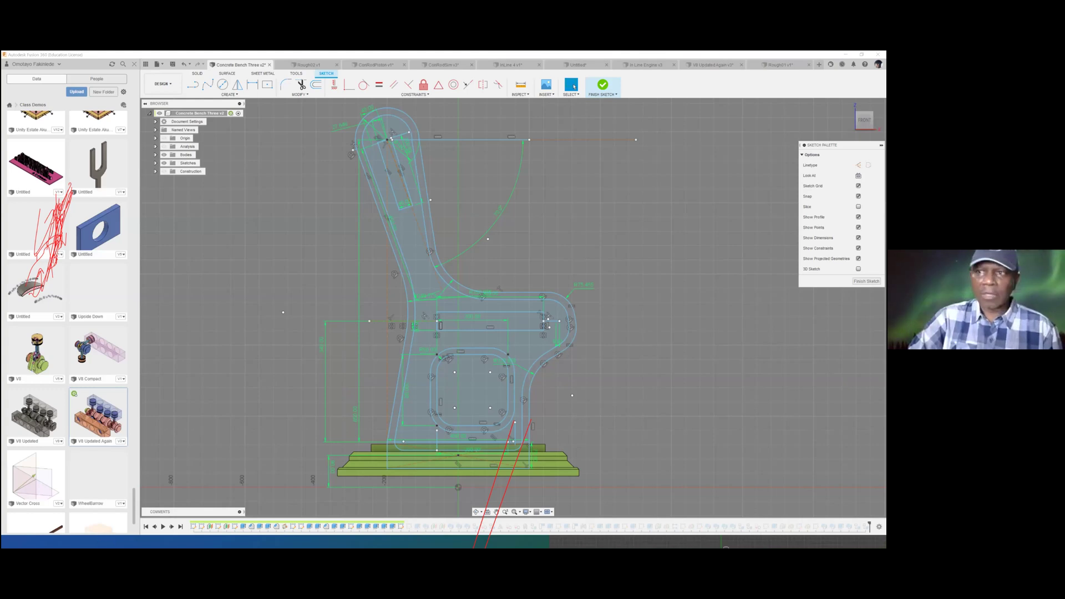
pyautogui.press('super')
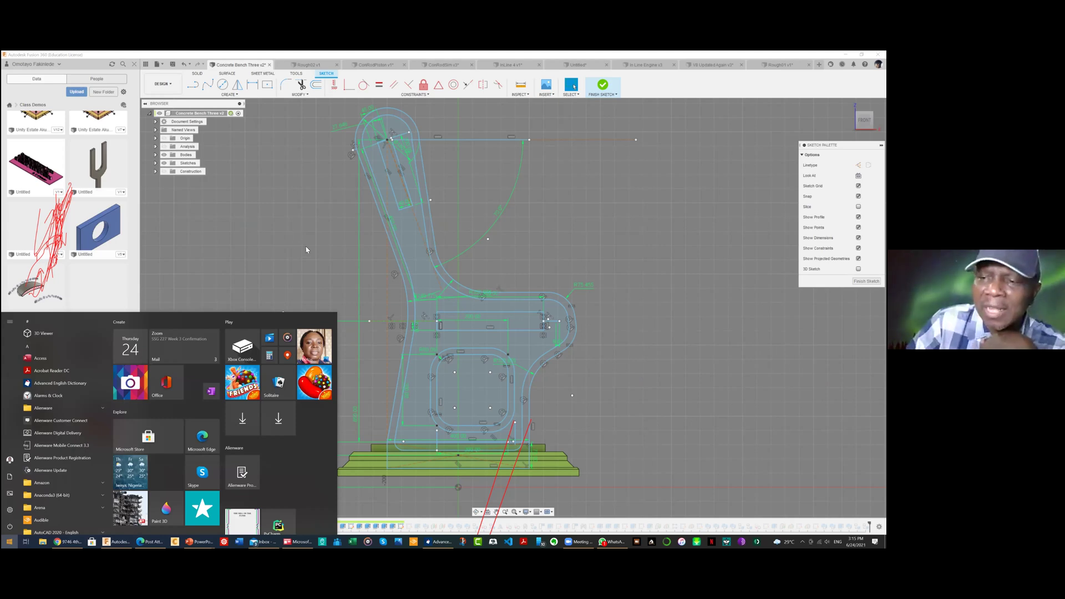
pyautogui.click(530, 393)
# Create a new empty design and start a sketch on the front origin plane
pyautogui.hotkey('ctrl', 'n')
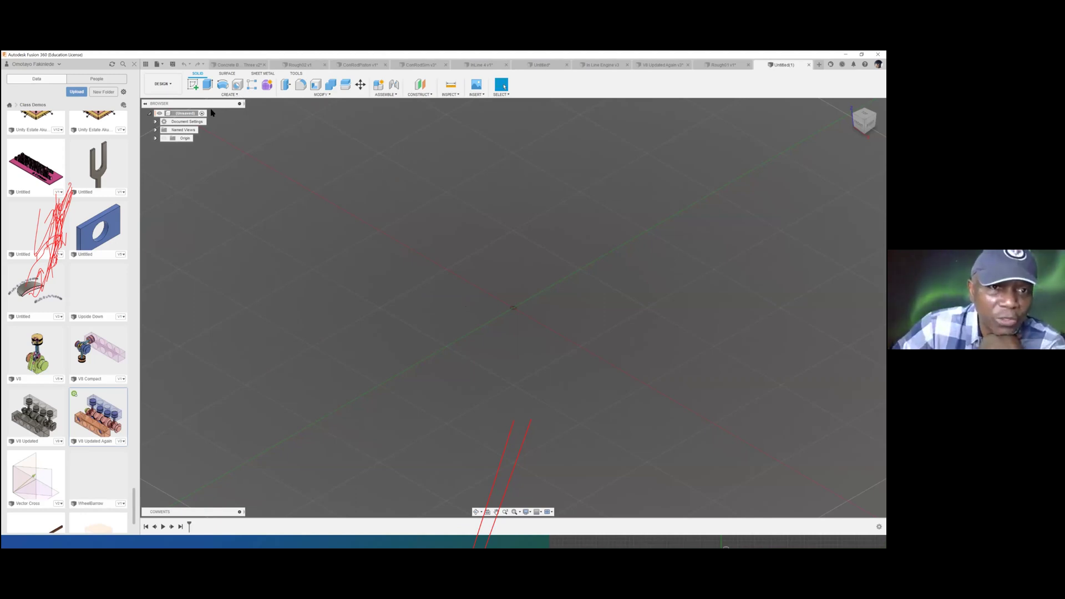
pyautogui.click(229, 94)
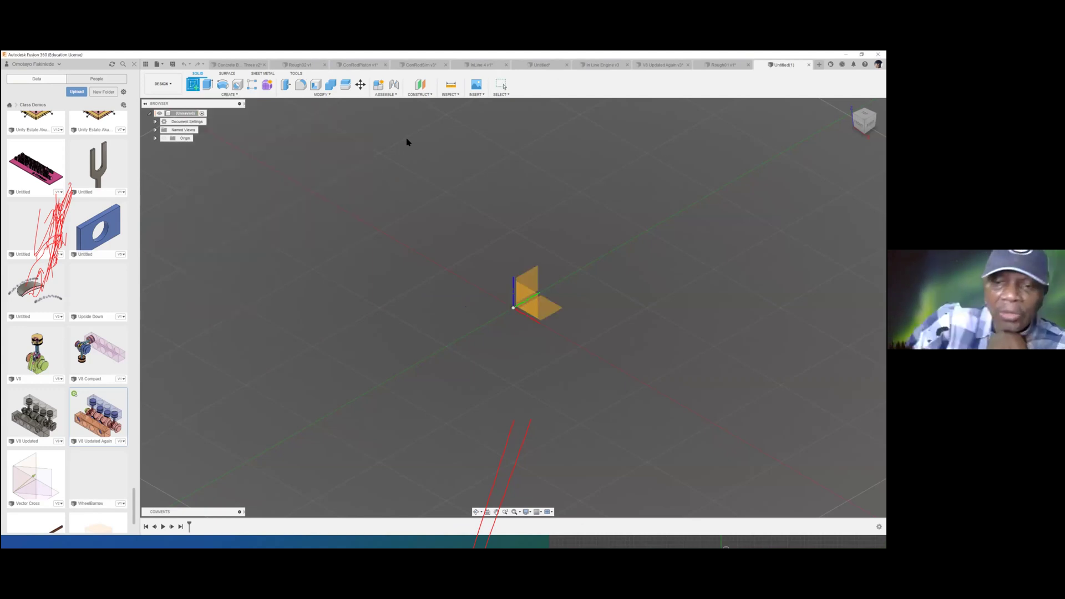
pyautogui.click(522, 293)
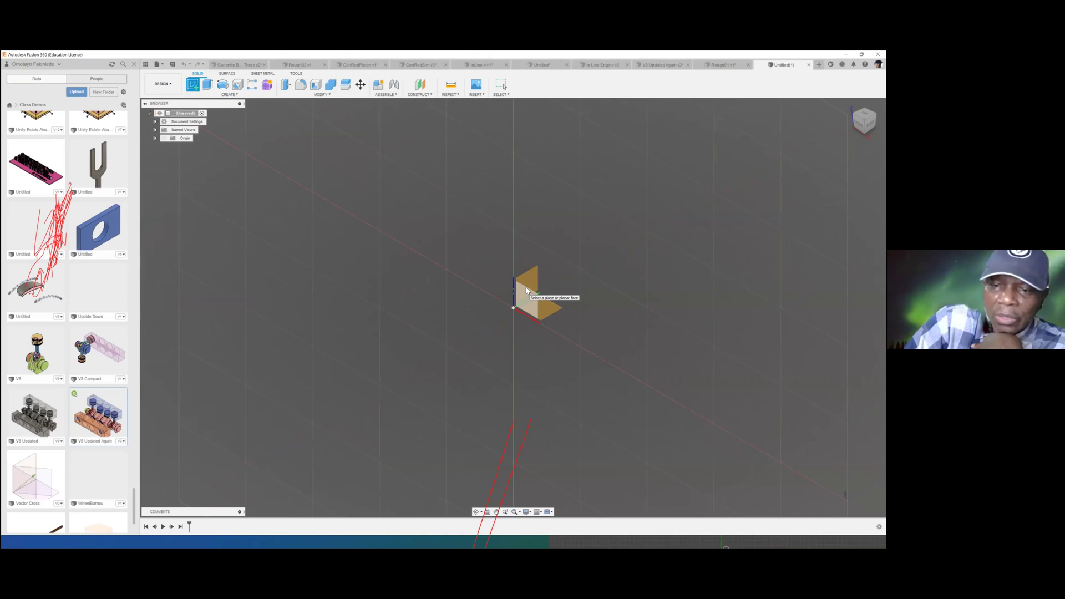
pyautogui.click(526, 288)
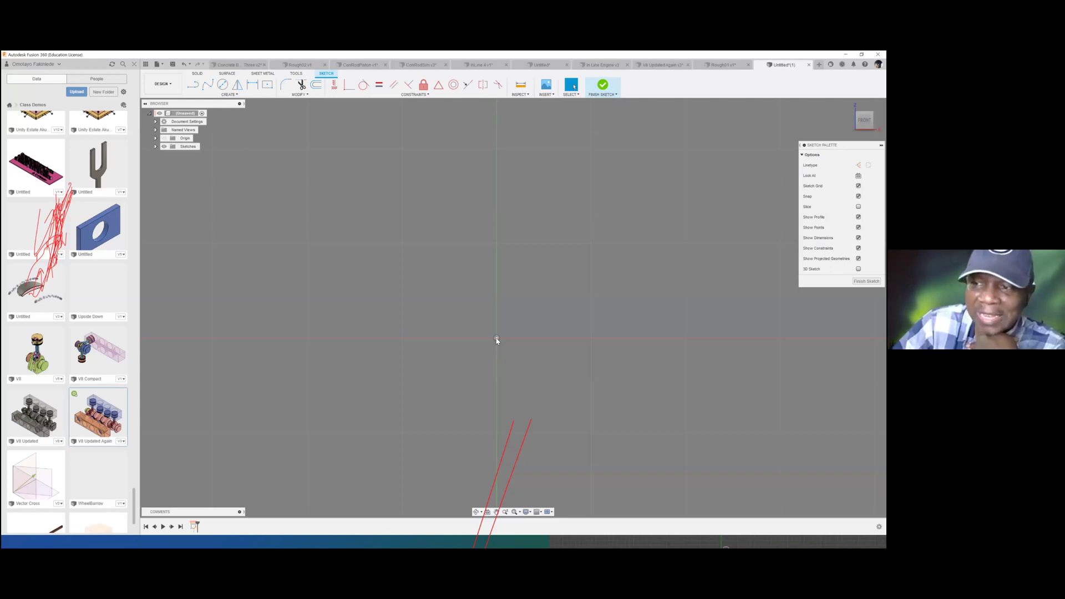
# Draw a horizontal line from the origin along the red axis with the Line tool
pyautogui.click(193, 84)
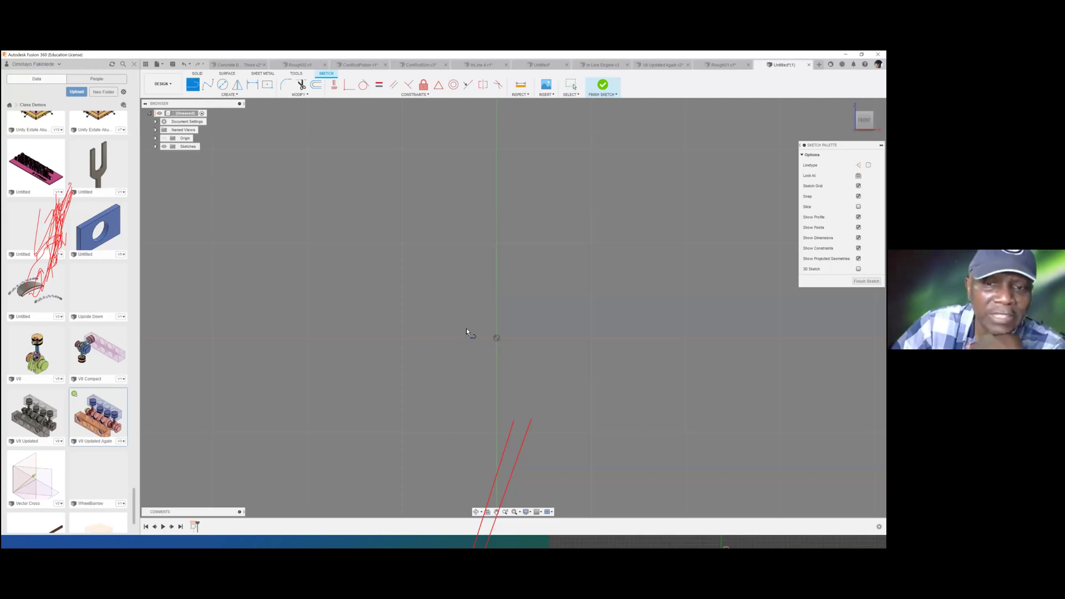
pyautogui.click(495, 337)
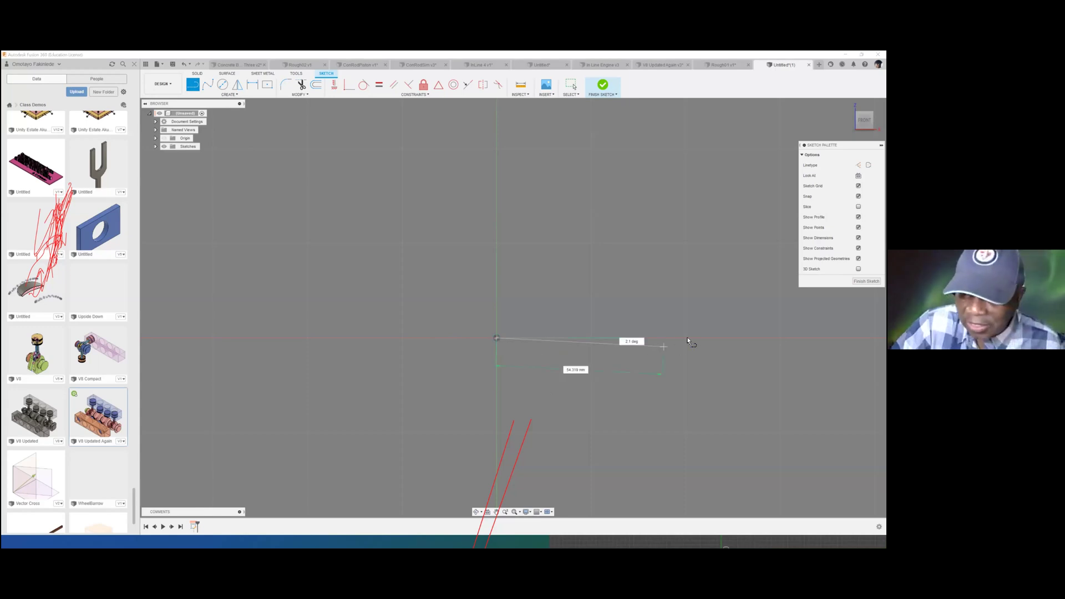
pyautogui.click(708, 338)
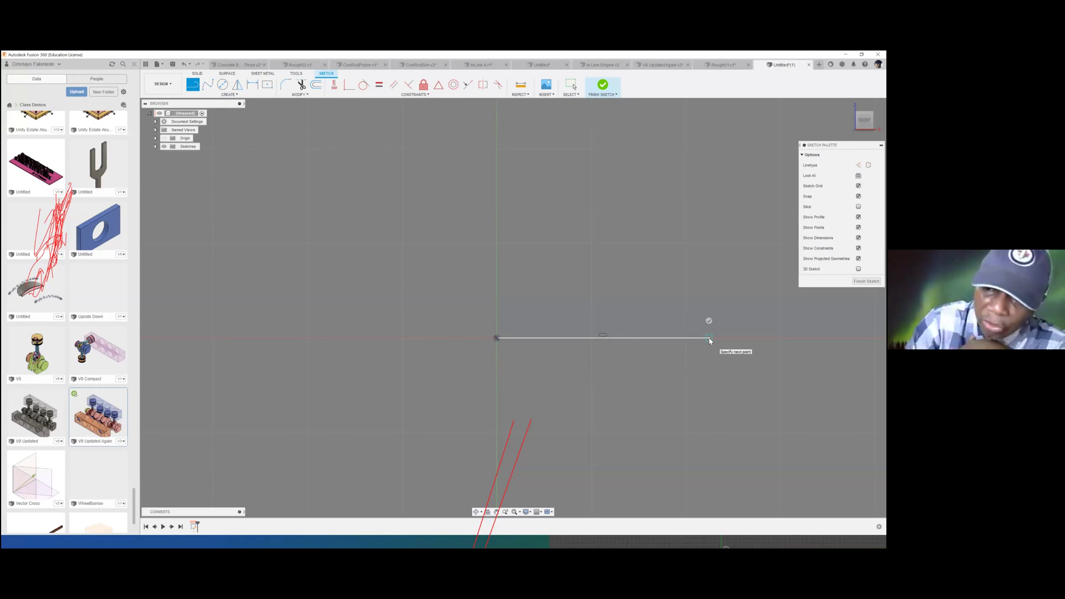
# Dimension the horizontal line along the red axis to a length of 400 mm
pyautogui.press('Escape')
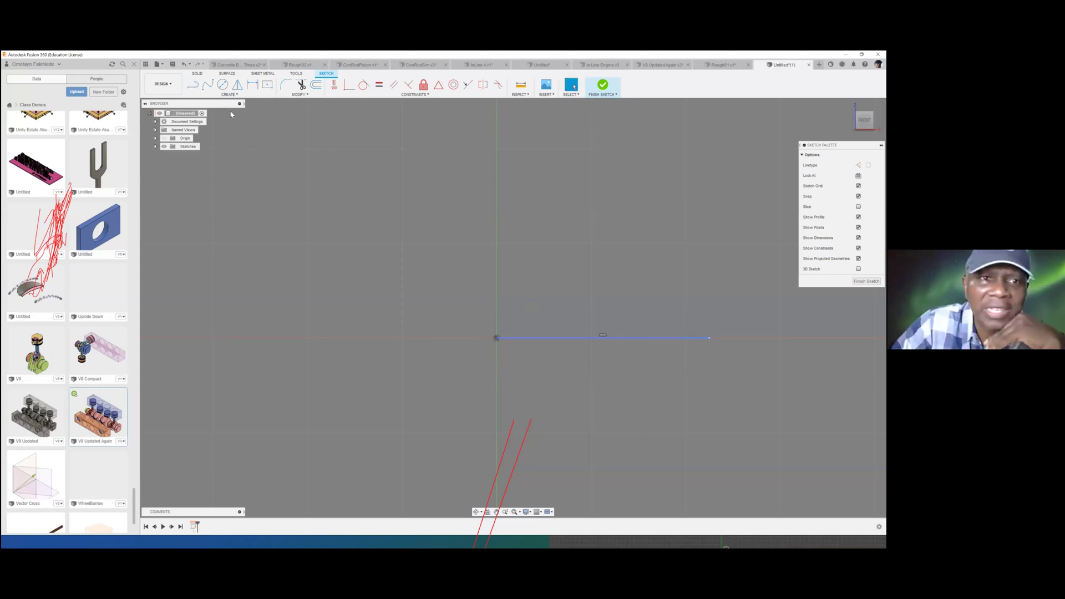
pyautogui.press('d')
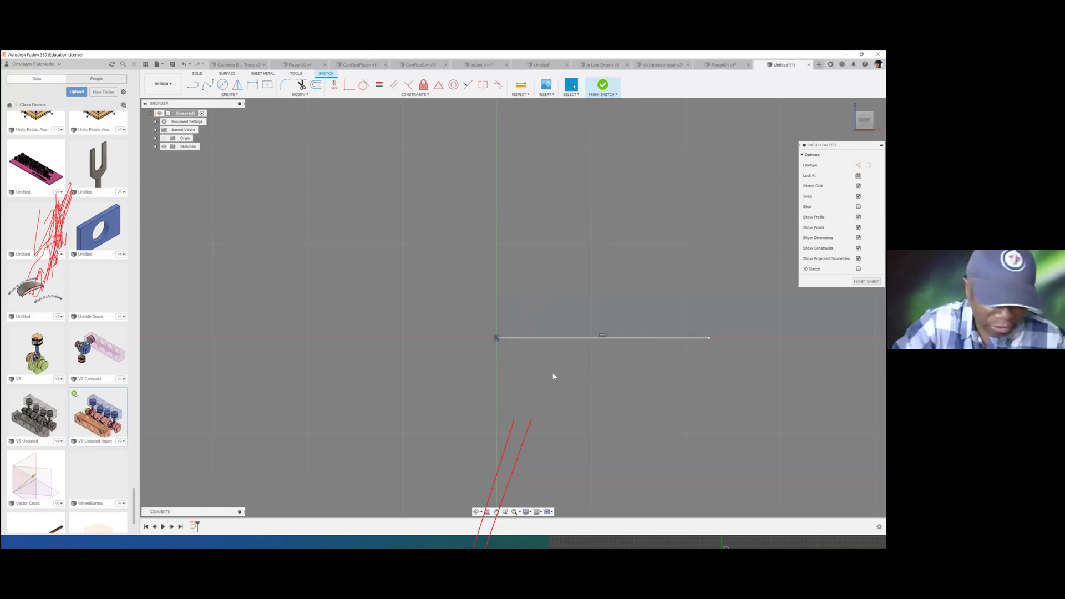
pyautogui.press('r')
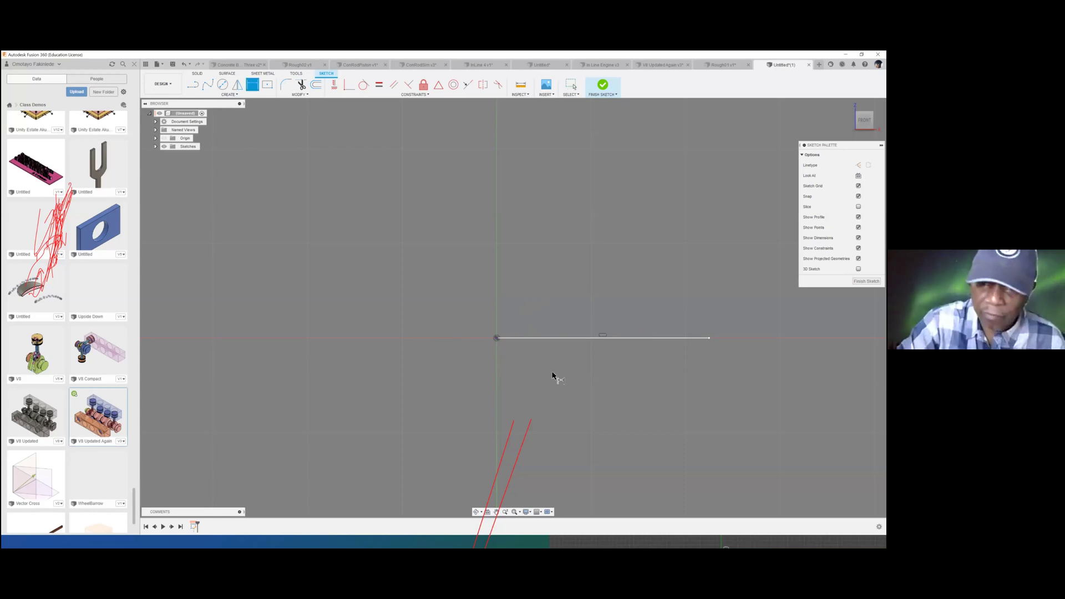
pyautogui.click(554, 373)
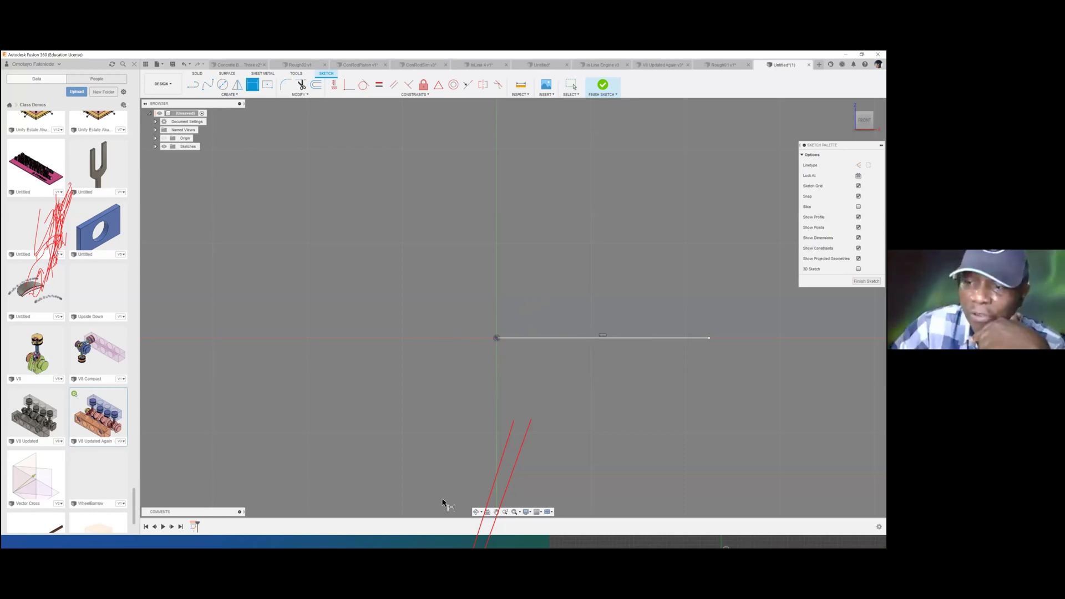
pyautogui.write('400')
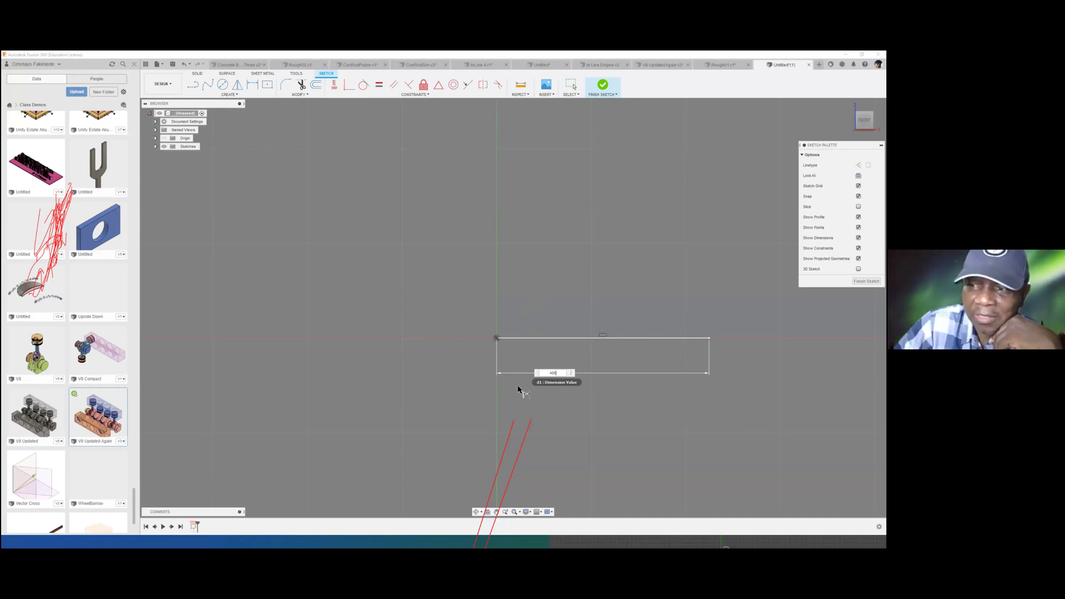
pyautogui.press('Return')
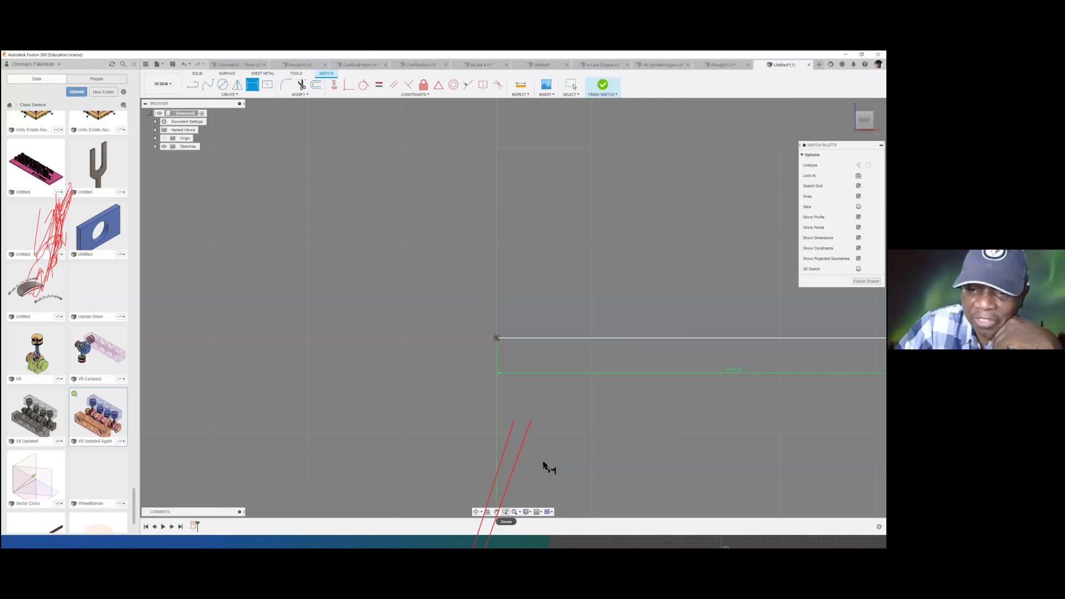
pyautogui.press('F6')
pyautogui.scroll(-5, 571, 477)
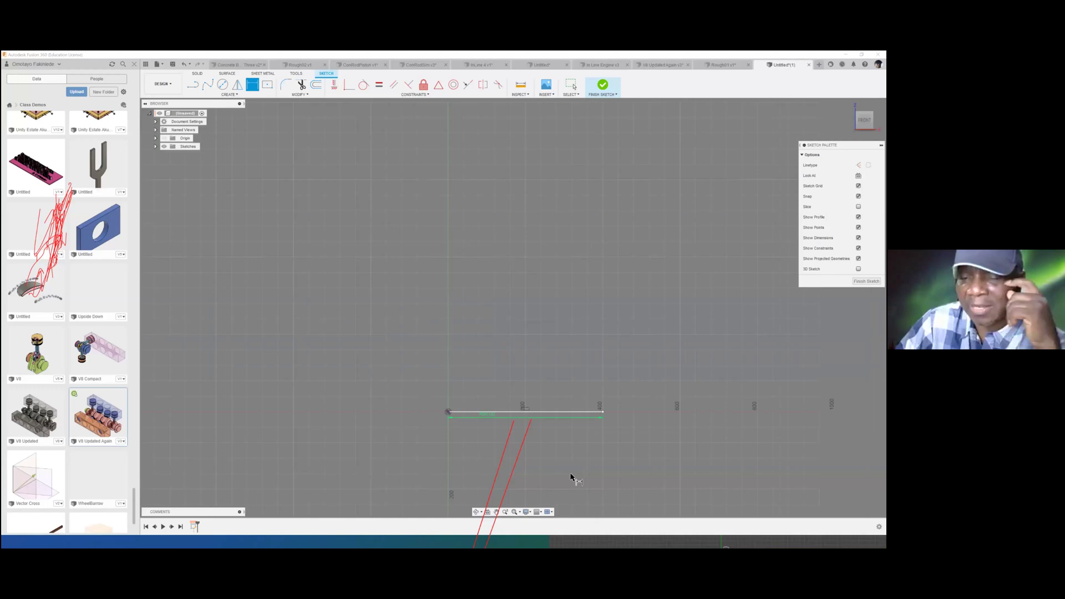
pyautogui.scroll(-1, 571, 480)
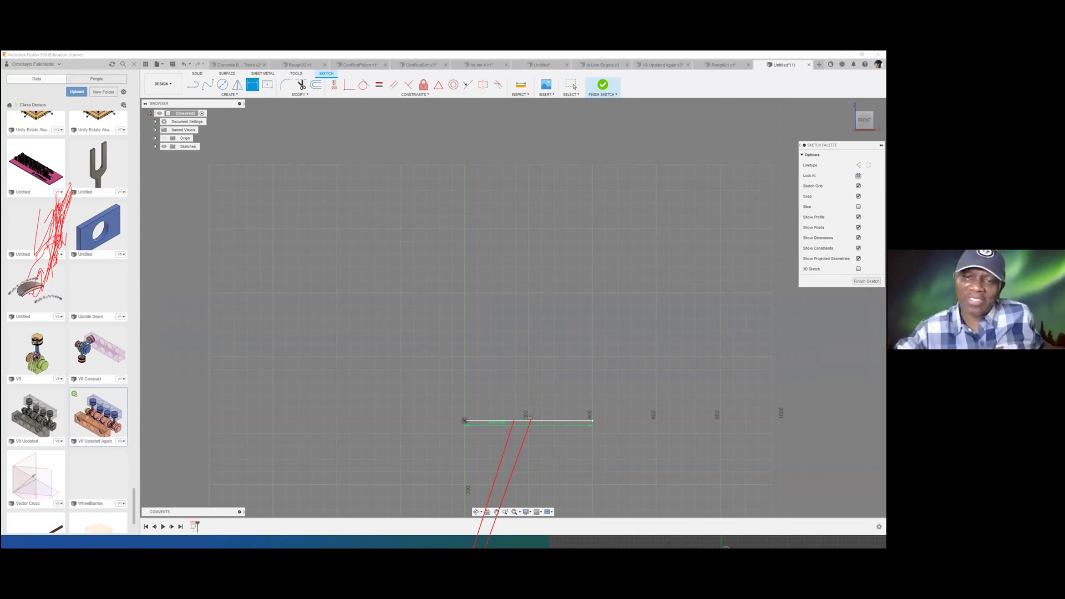
# Draw a circle with a diameter of 180 mm well above the horizontal line, offset to the left of the origin
pyautogui.click(222, 84)
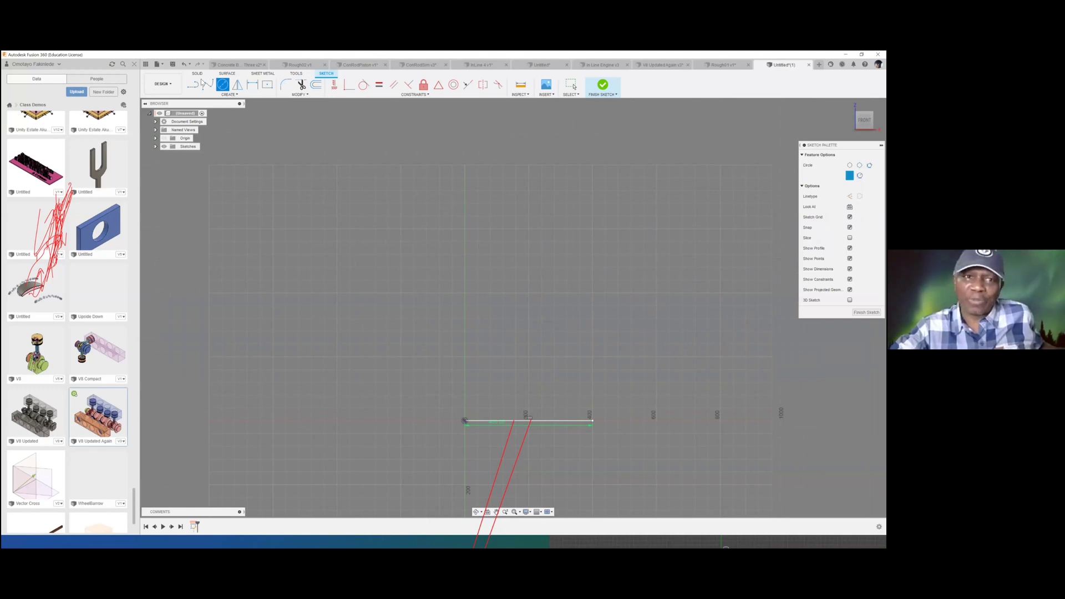
pyautogui.click(224, 94)
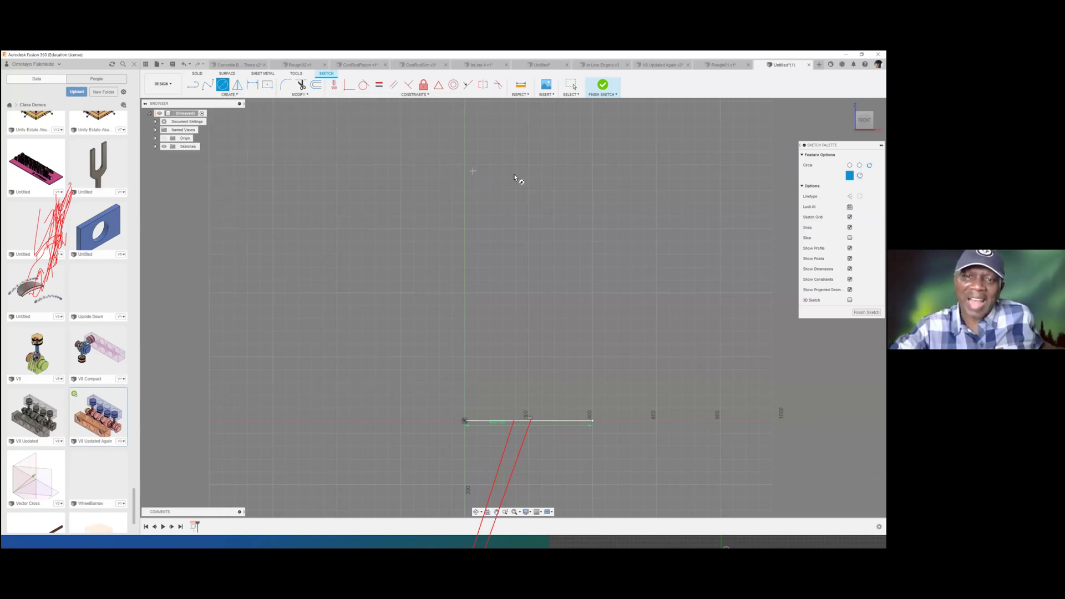
pyautogui.click(411, 173)
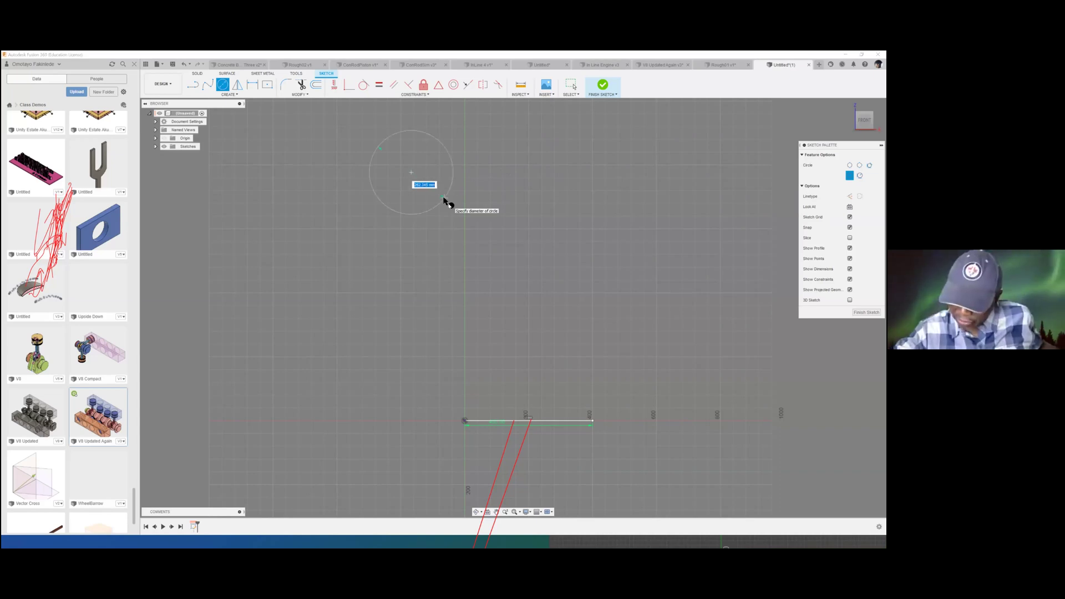
pyautogui.write('180')
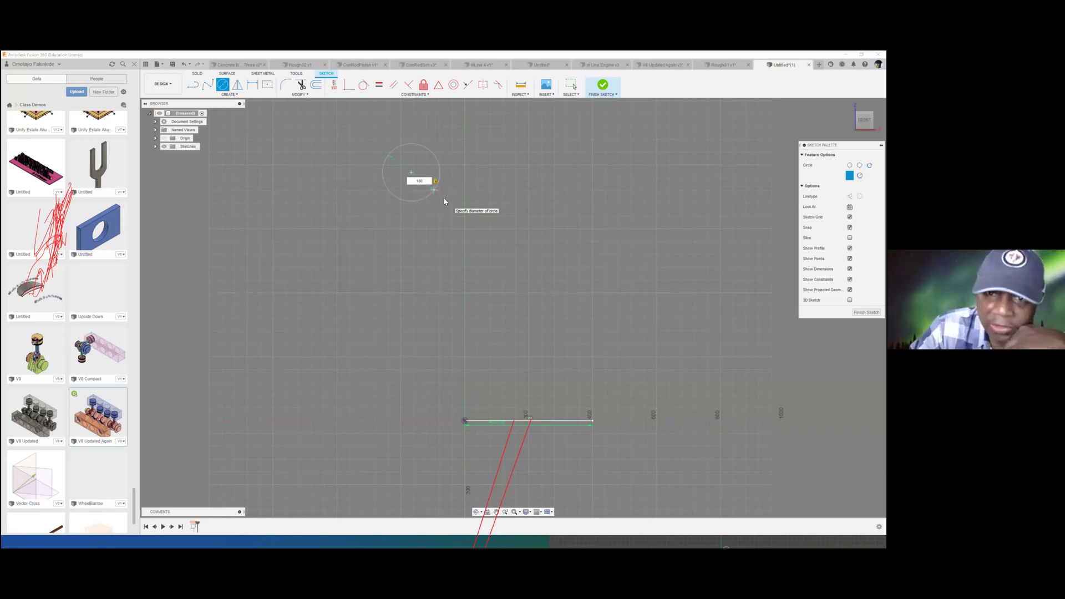
pyautogui.press('Return')
pyautogui.press('Escape')
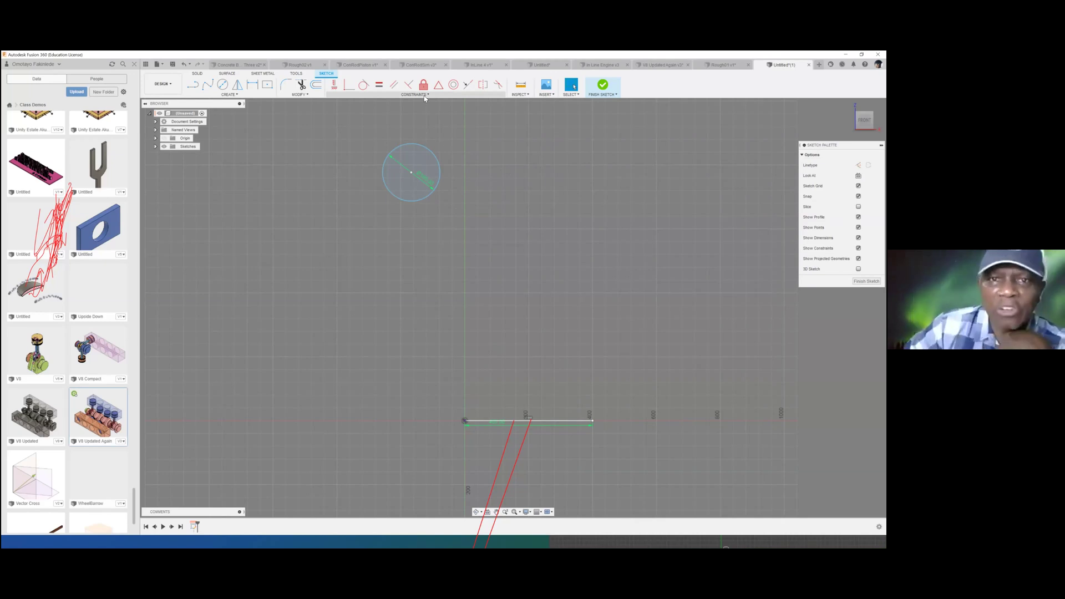
# Align the circle's centre vertically with the origin using the Horizontal/Vertical constraint
pyautogui.click(411, 176)
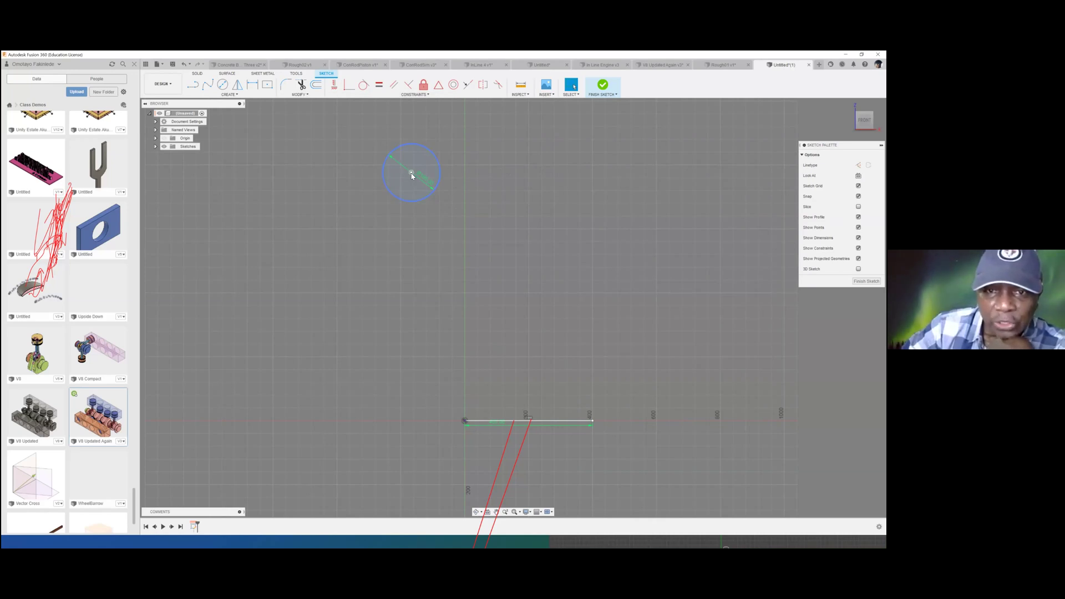
pyautogui.click(464, 421)
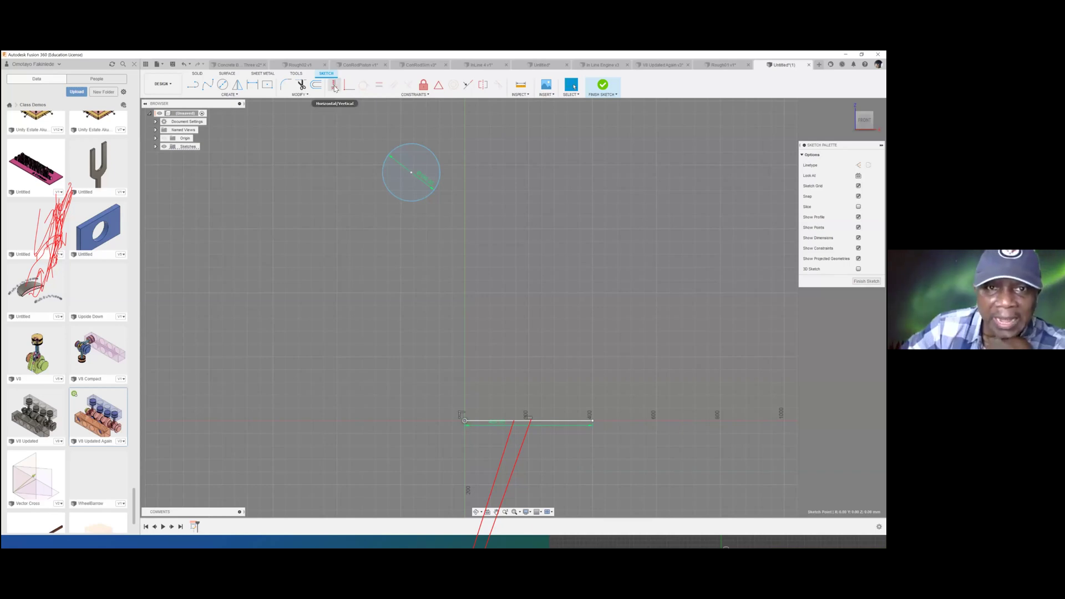
pyautogui.click(334, 85)
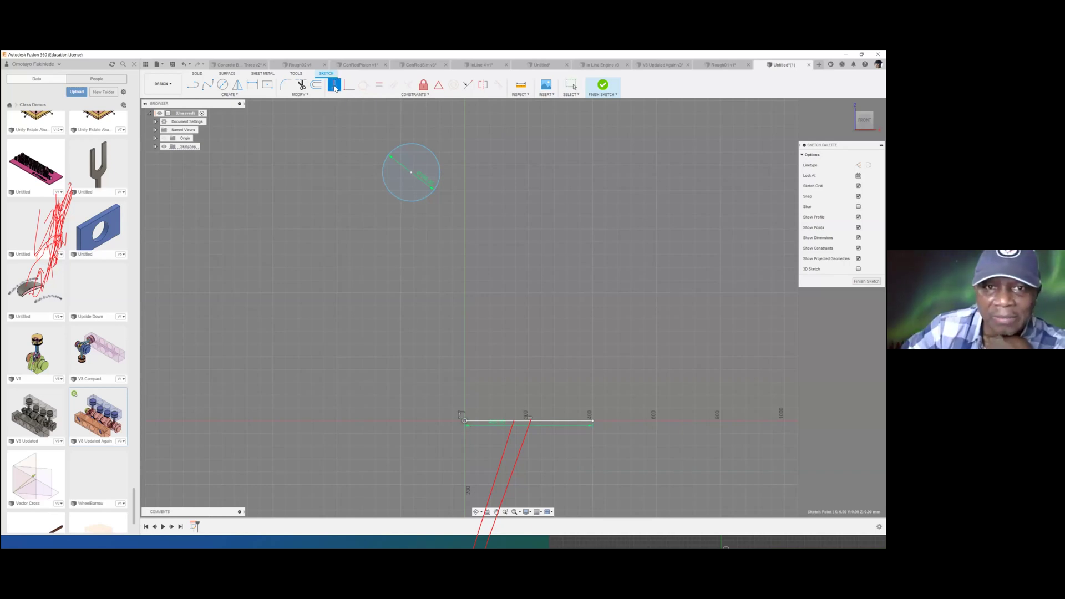
pyautogui.click(465, 421)
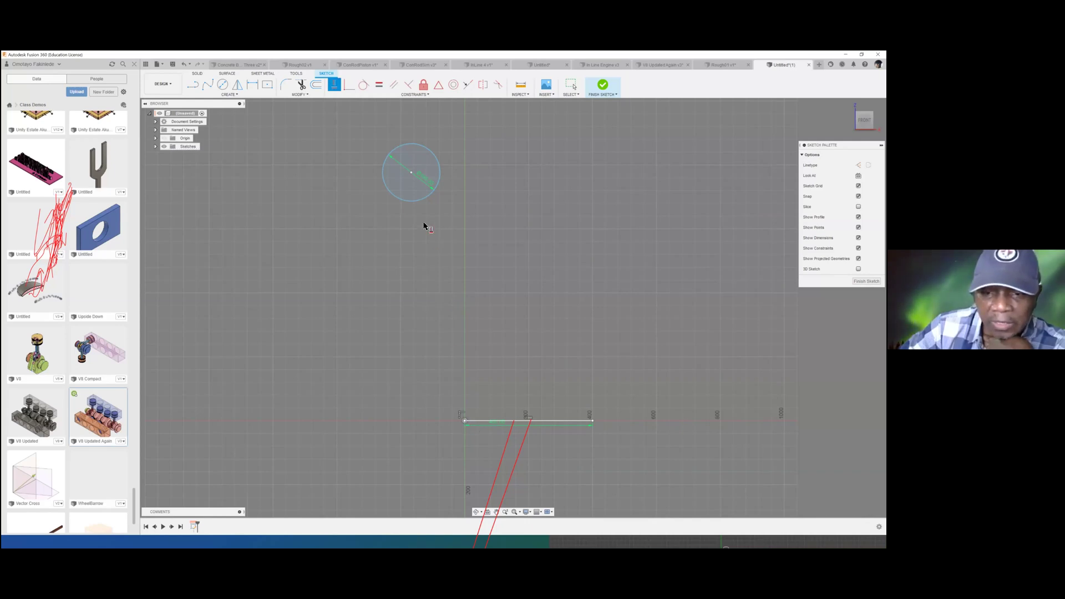
pyautogui.click(411, 173)
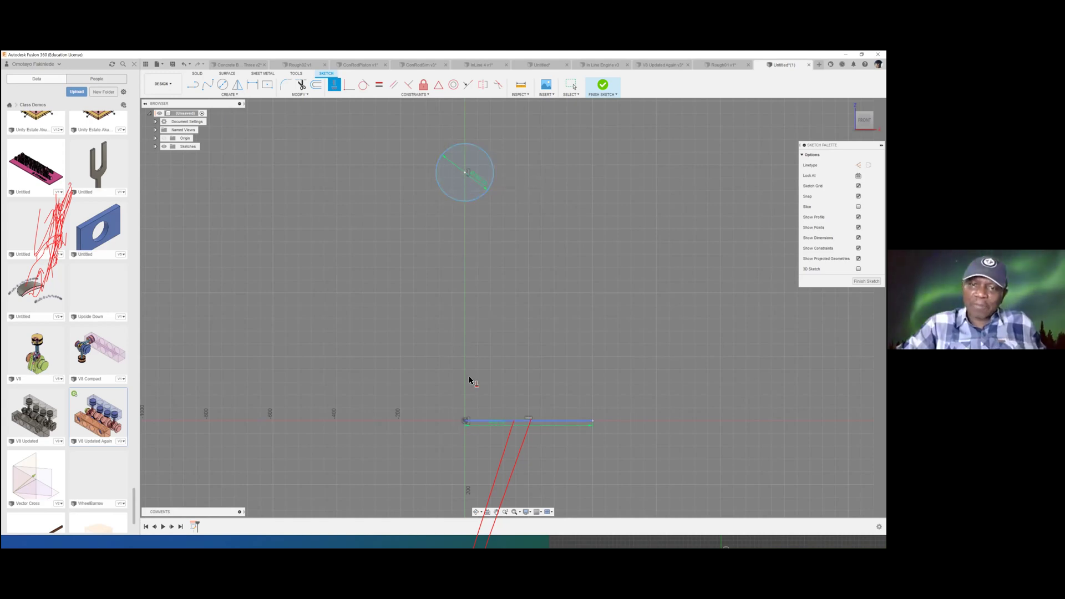
# Add a vertical sketch dimension of 650 mm between the origin and the circle's centre, placed to the left of the circle
pyautogui.click(230, 94)
pyautogui.click(216, 229)
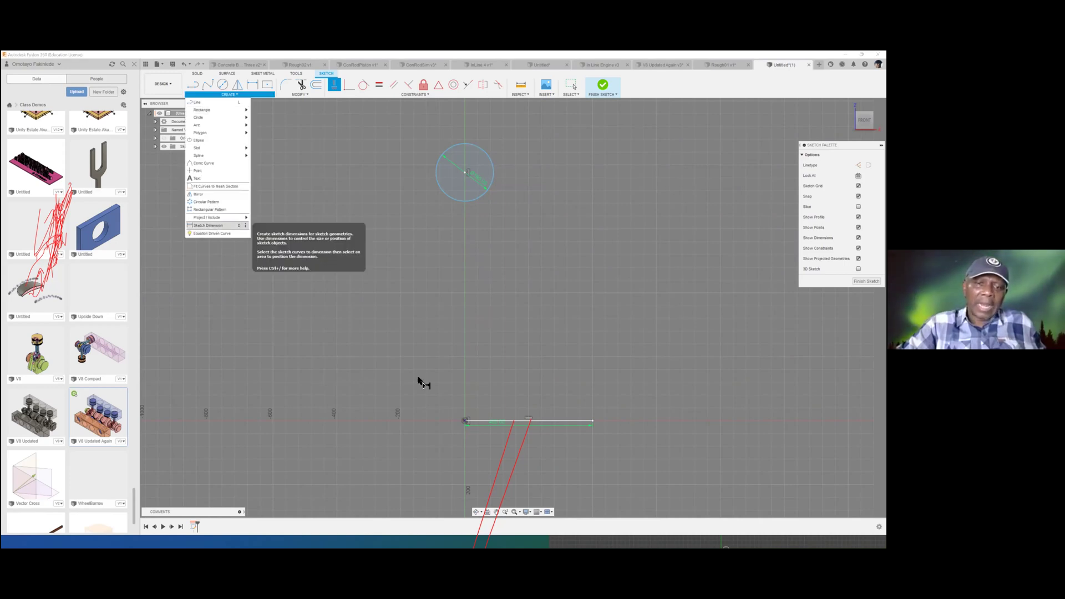
pyautogui.click(464, 420)
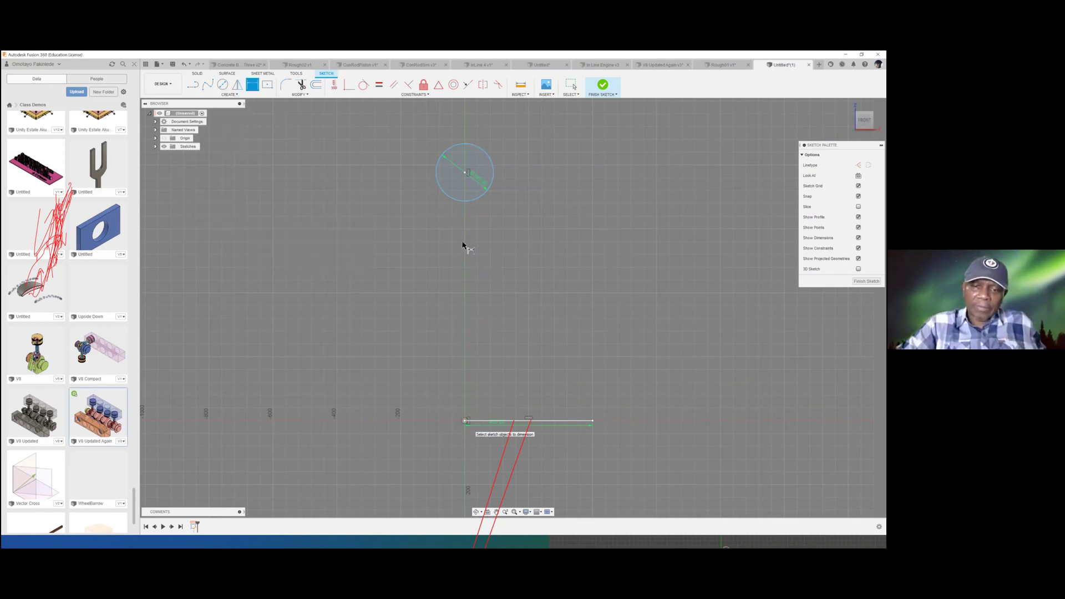
pyautogui.click(465, 172)
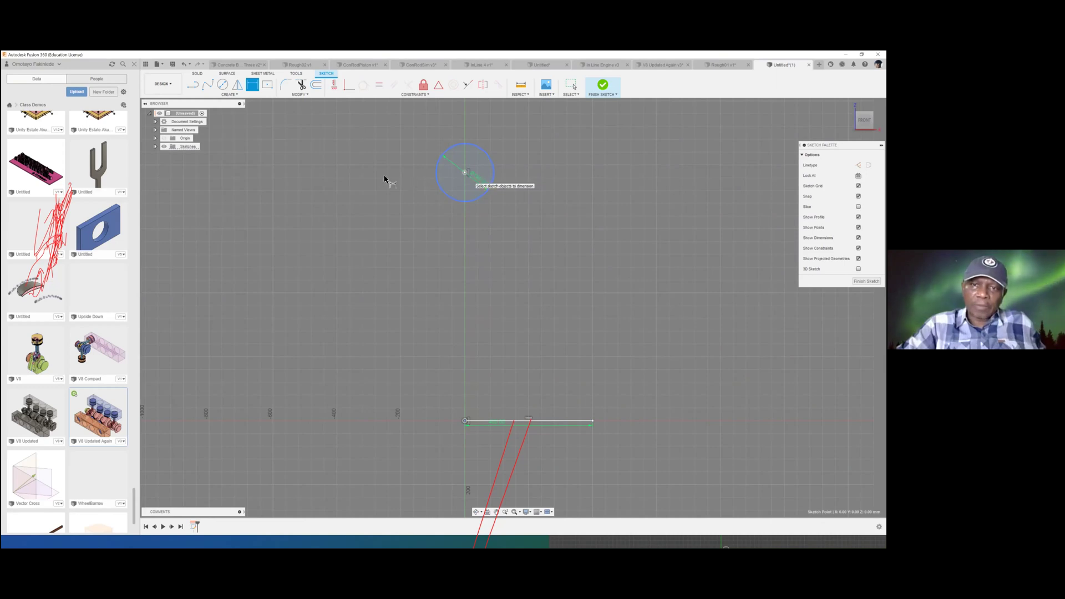
pyautogui.click(346, 274)
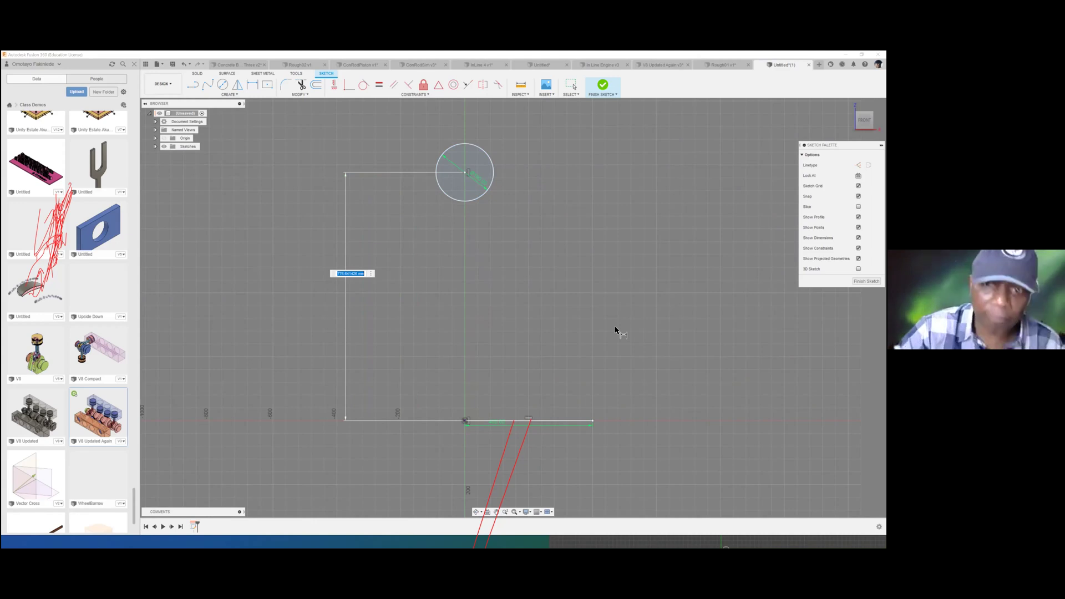
pyautogui.write('650')
pyautogui.press('Return')
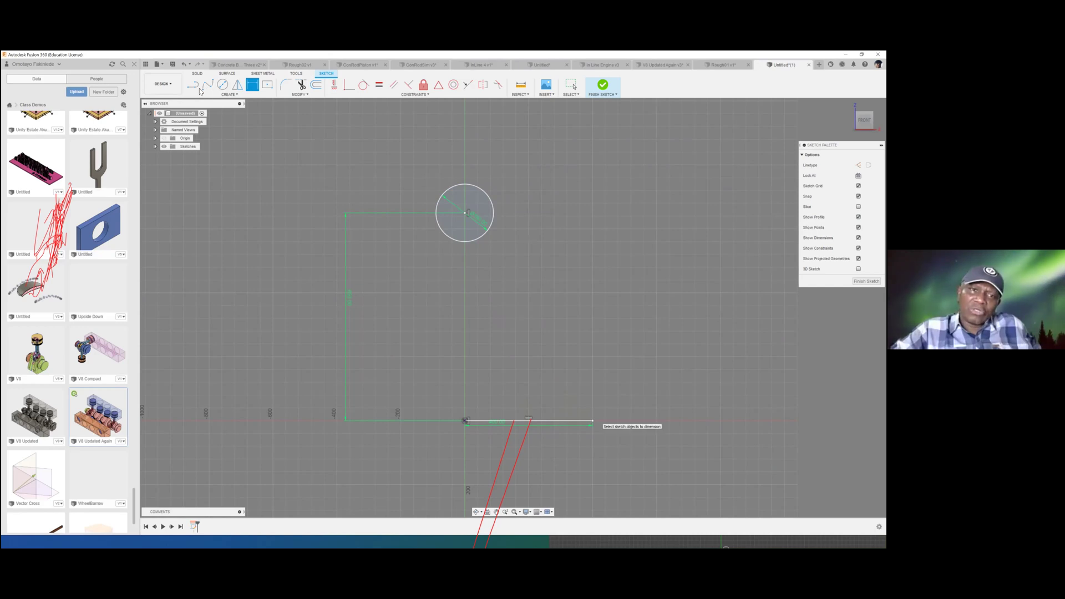
# Draw two separate steep lines leaning slightly right, rising from the right and left ends of the horizontal line to roughly equal heights
pyautogui.press('l')
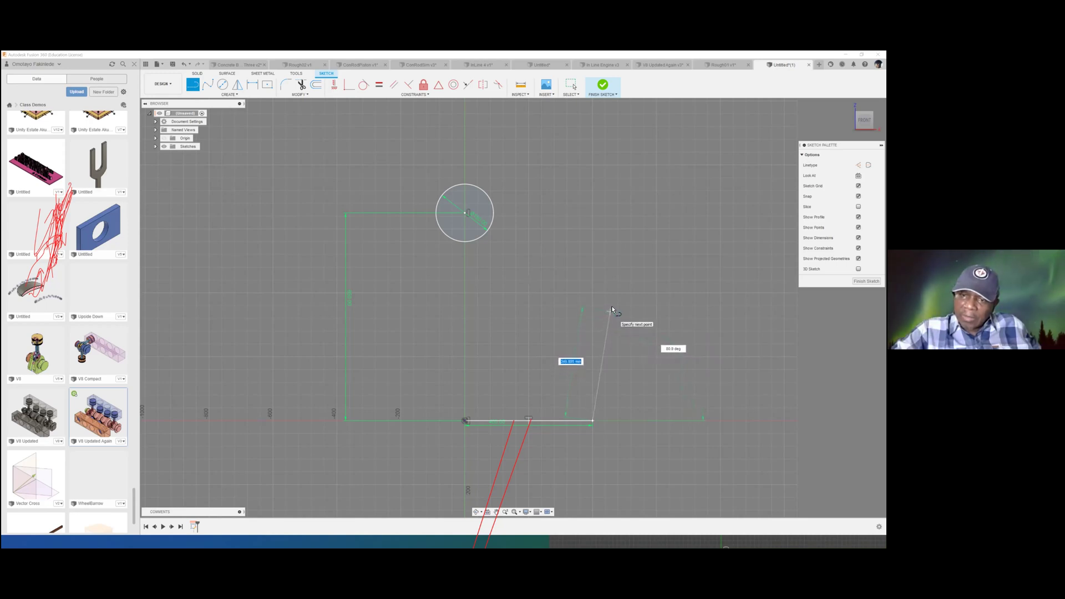
pyautogui.click(613, 307)
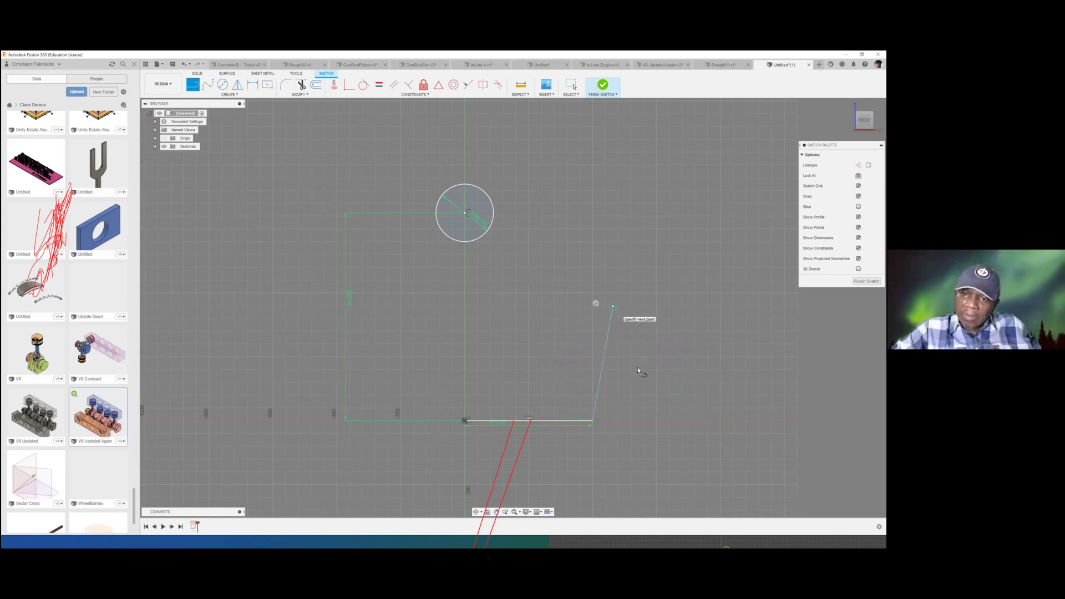
pyautogui.press('Escape')
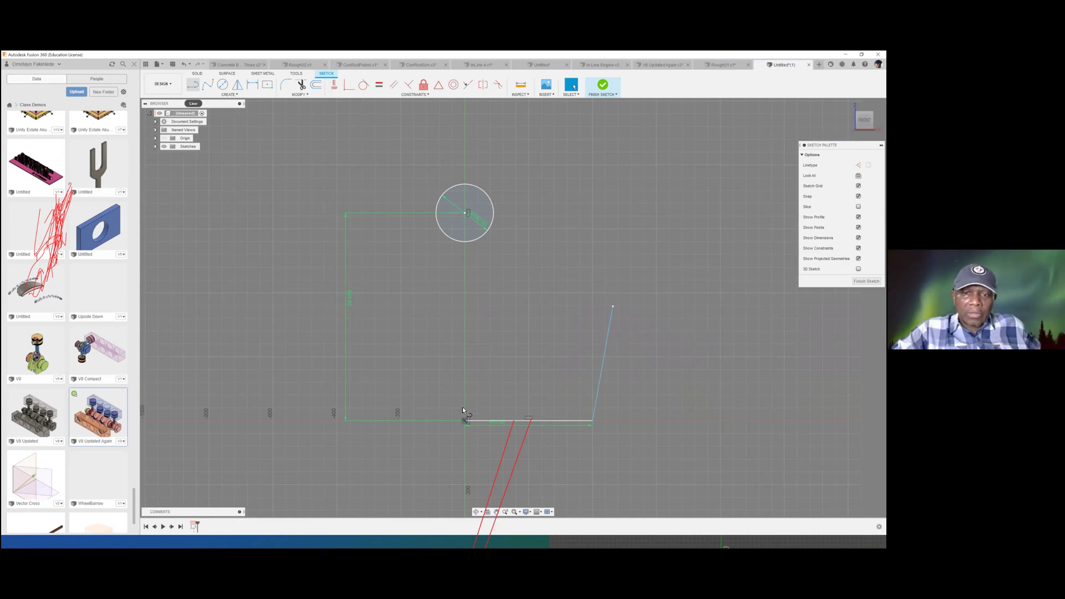
pyautogui.press('l')
pyautogui.click(465, 421)
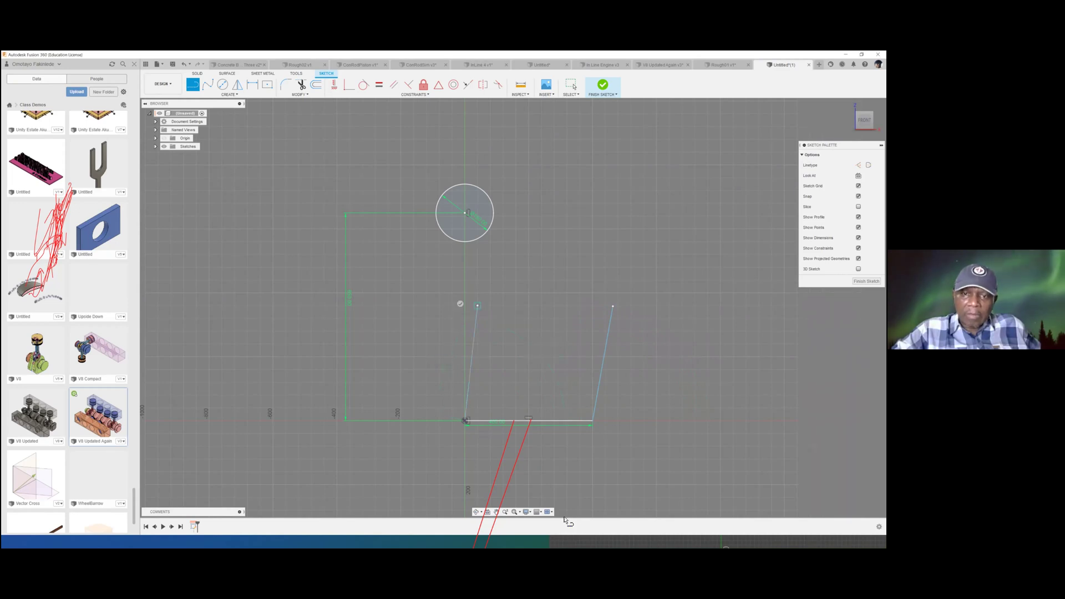
pyautogui.click(477, 306)
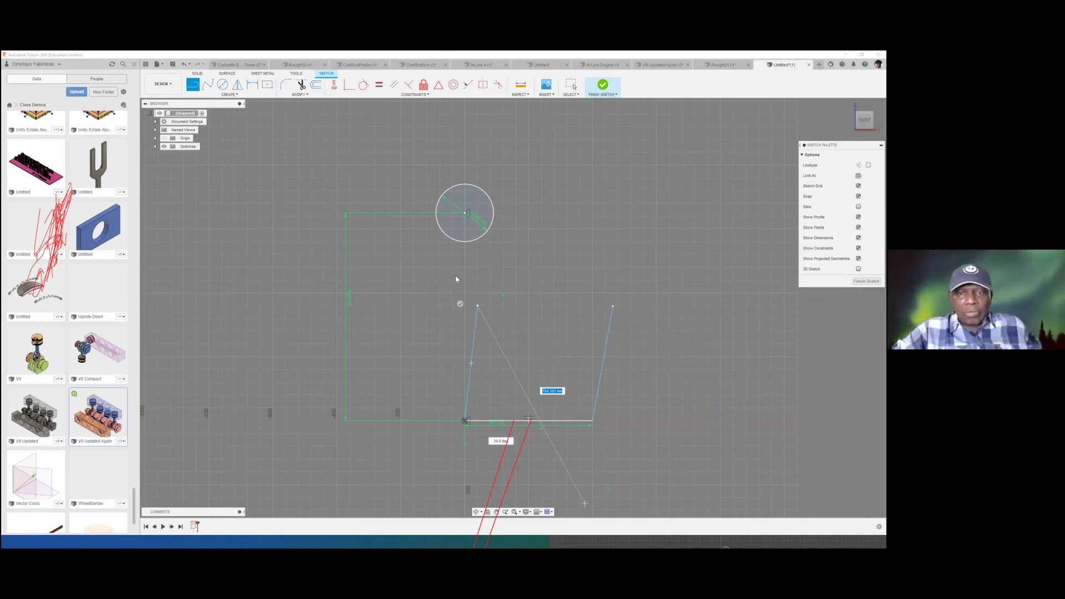
pyautogui.press('Escape')
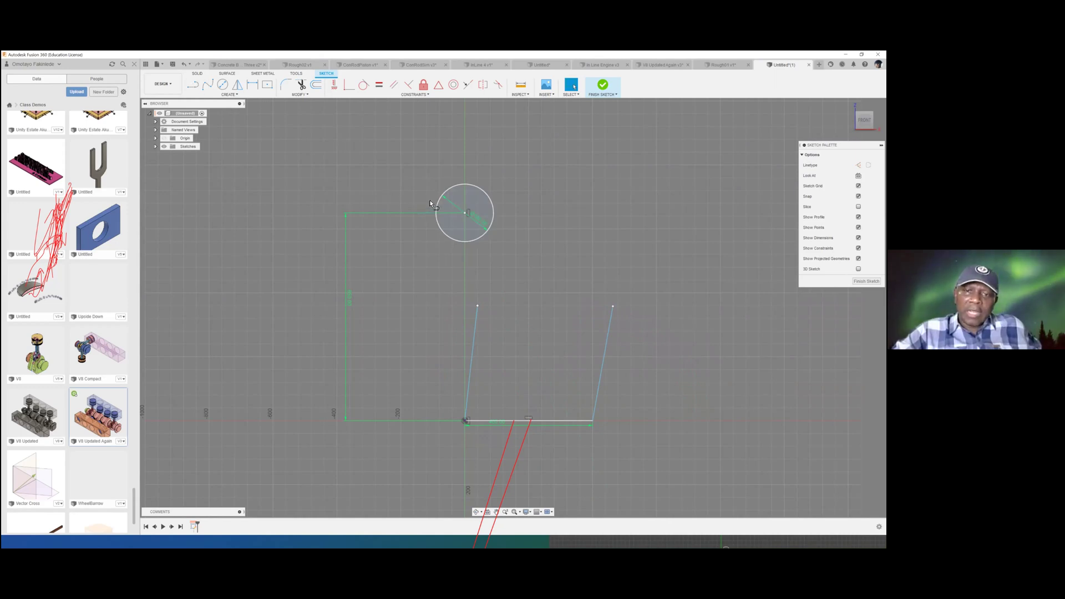
# Check the concrete bench's profile sketch for reference, and set the circle centre's height above the origin to 850 mm in the new design
pyautogui.press('l')
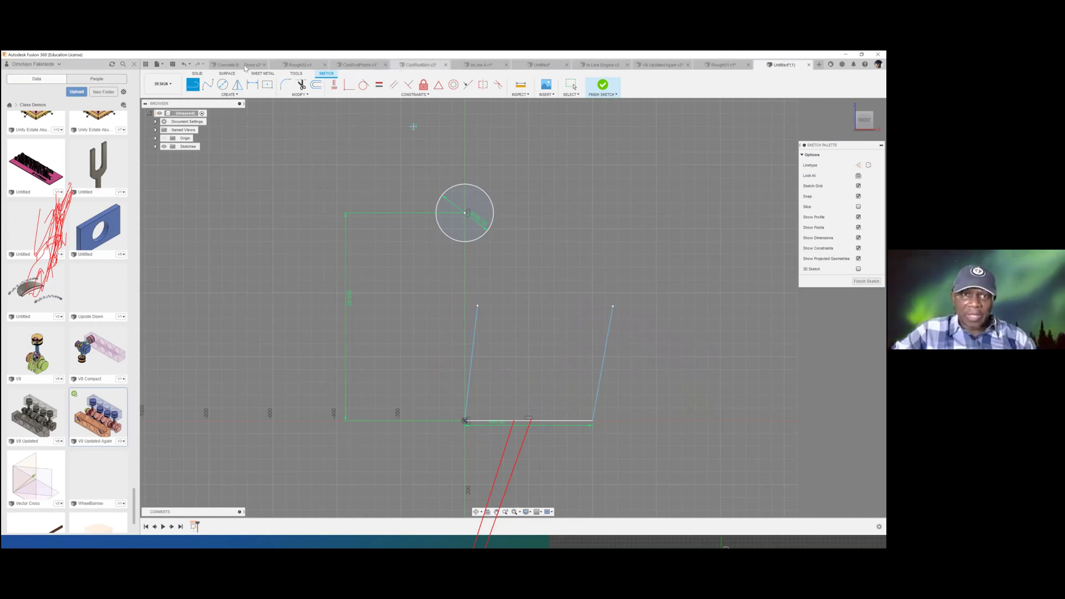
pyautogui.click(258, 64)
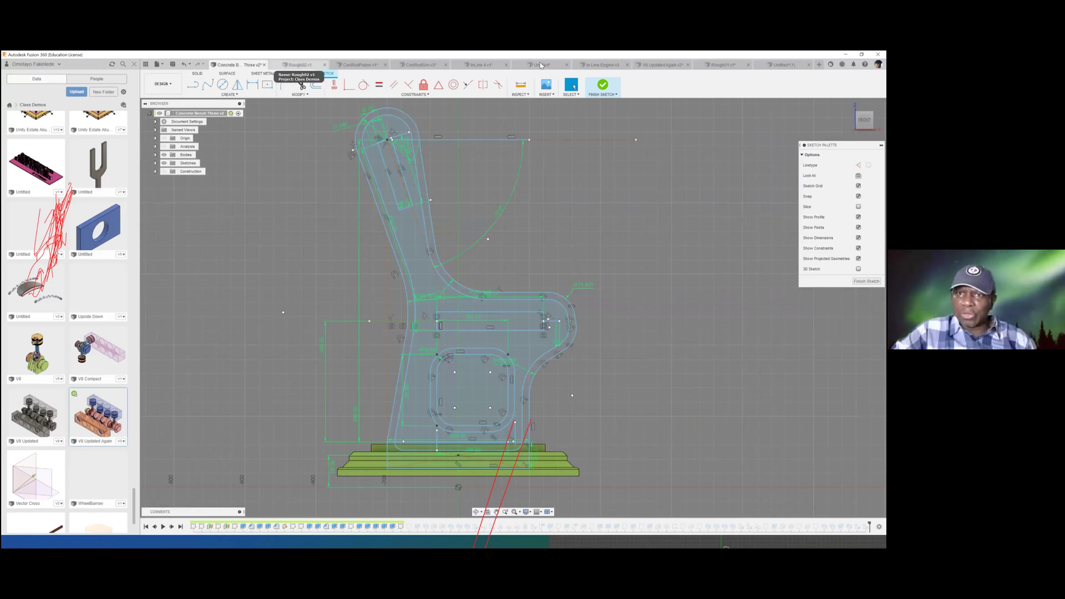
pyautogui.click(782, 65)
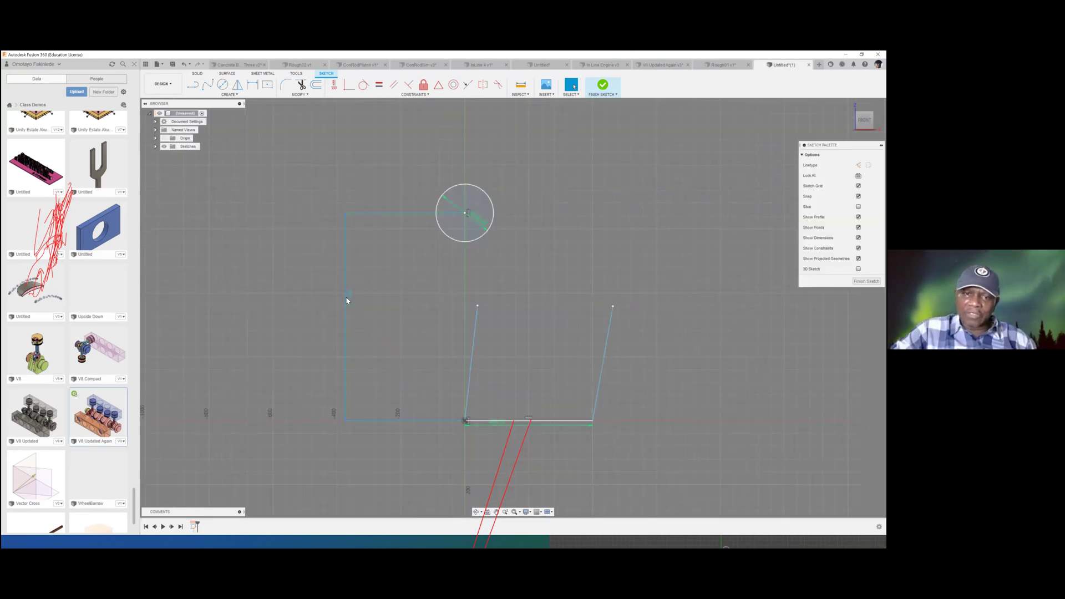
pyautogui.press('d')
pyautogui.click(345, 300)
pyautogui.click(347, 300)
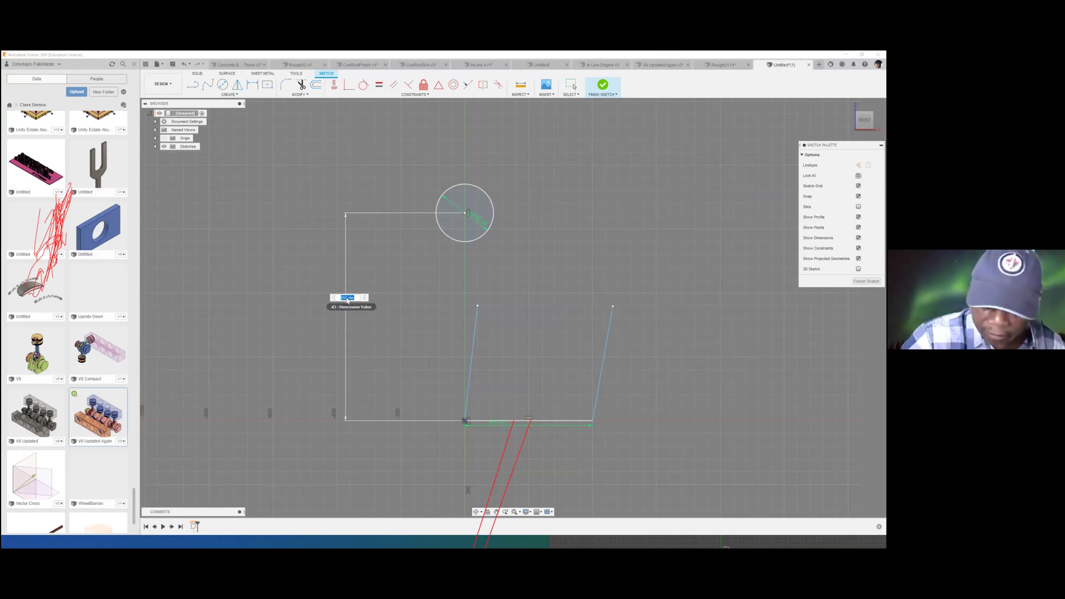
pyautogui.write('850')
pyautogui.press('Return')
pyautogui.press('Escape')
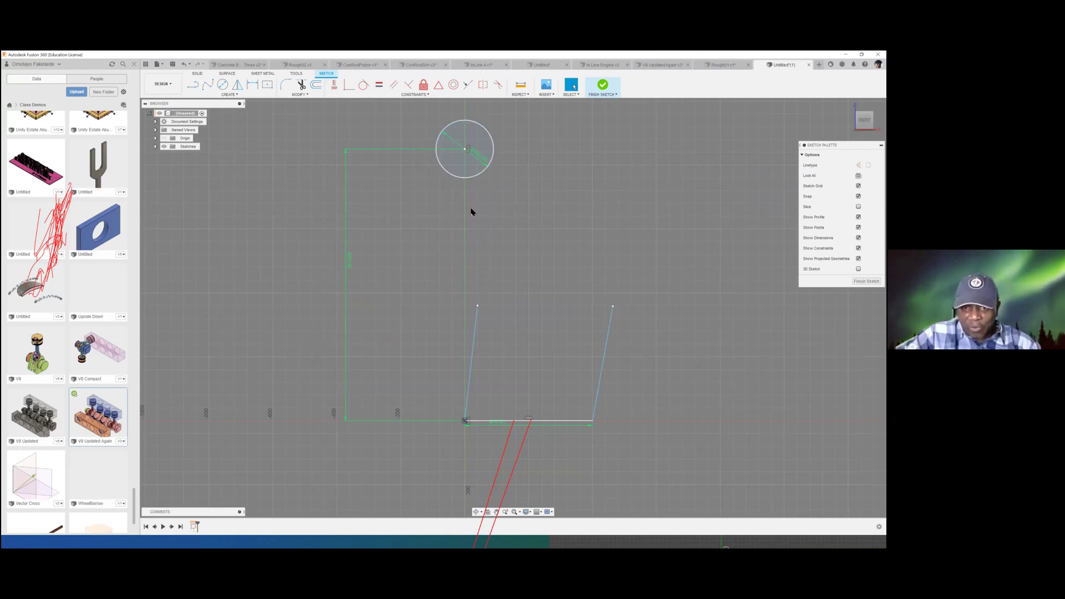
pyautogui.click(468, 164)
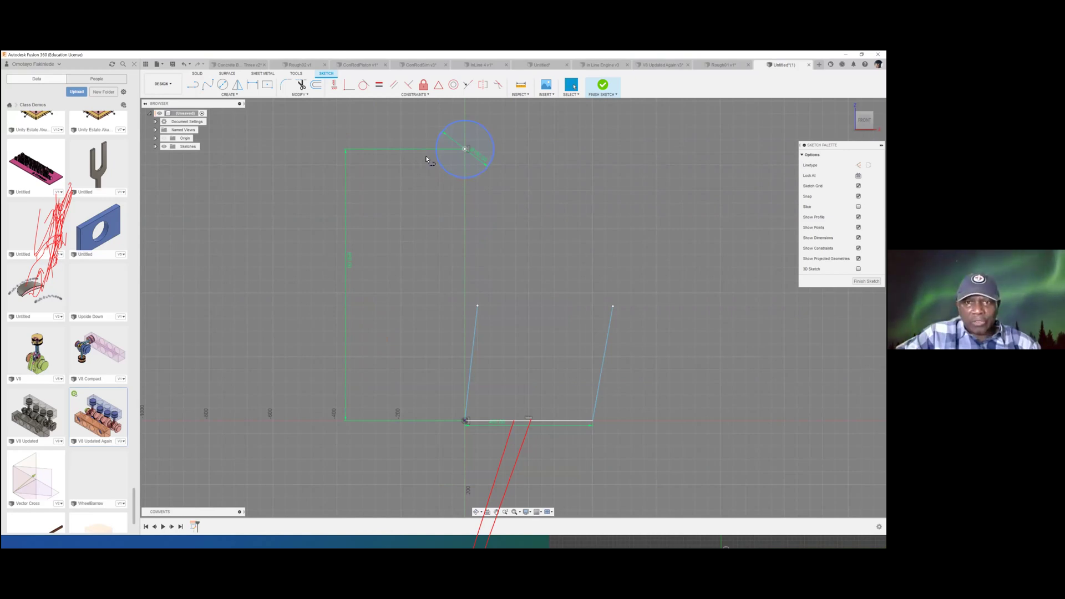
# Draw two separate backrest lines sloping down to the right, one starting just left of the circle and one just right of it
pyautogui.press('l')
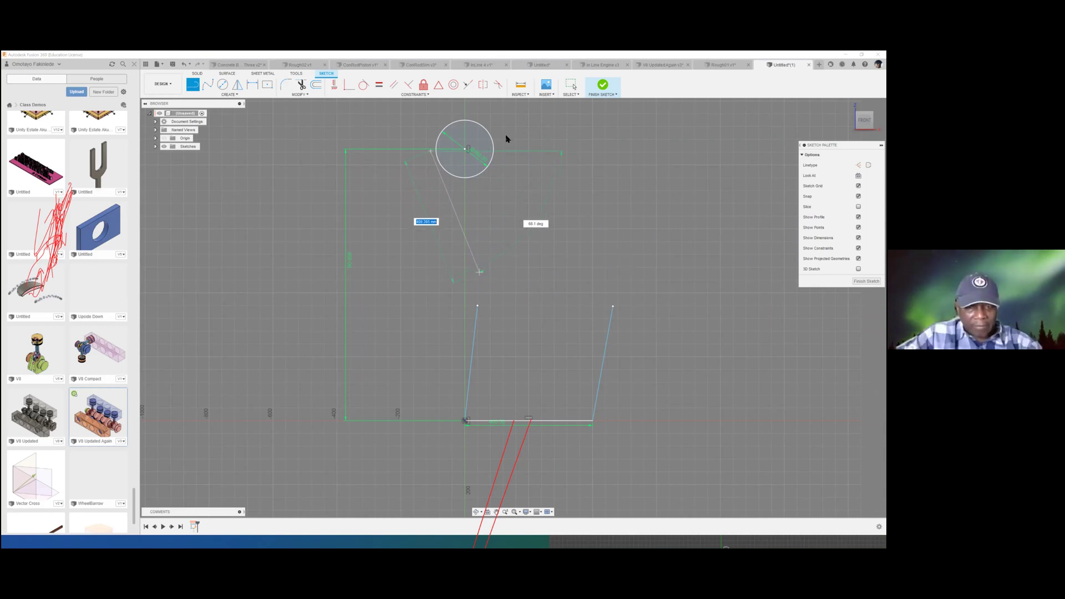
pyautogui.click(212, 84)
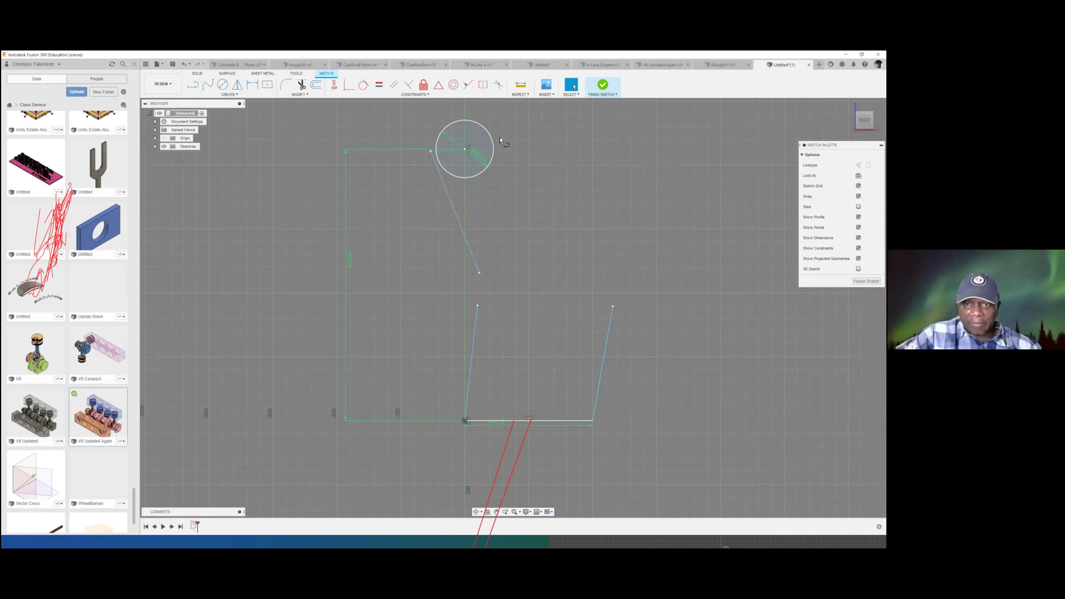
pyautogui.press('l')
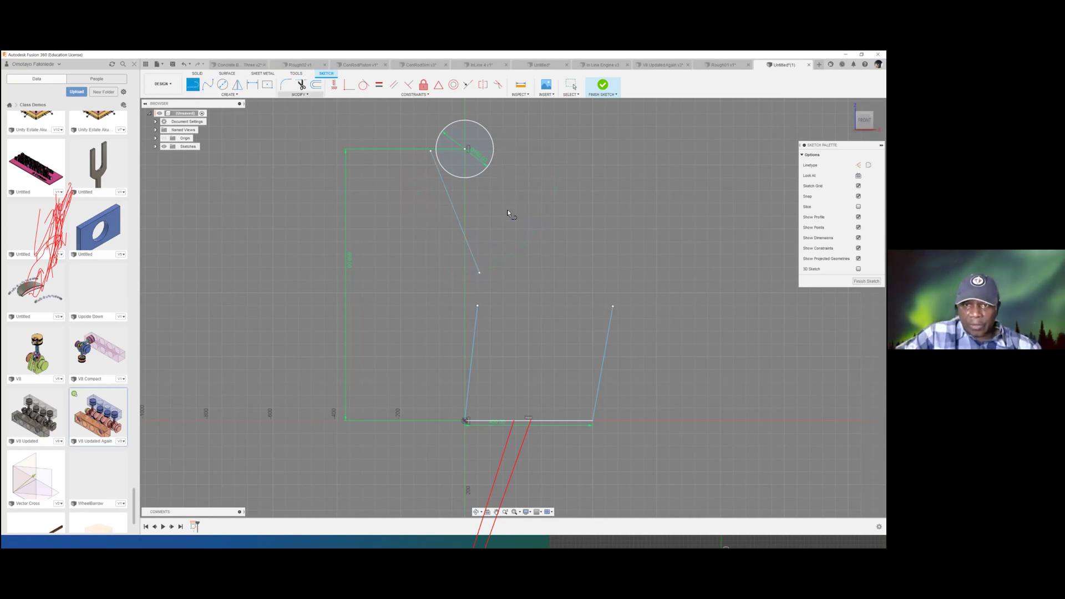
pyautogui.click(498, 137)
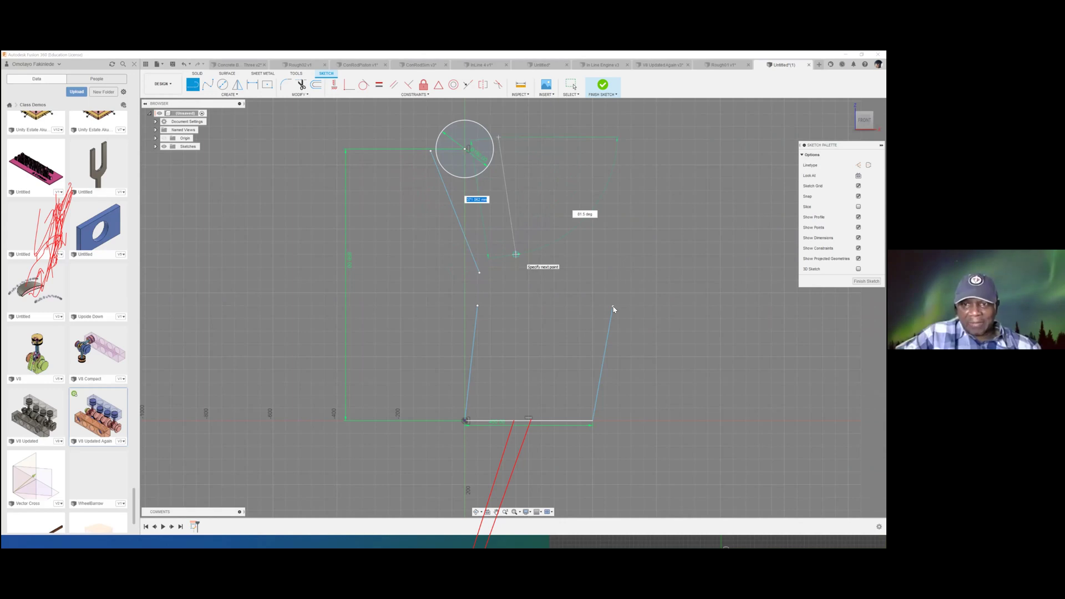
pyautogui.press('Escape')
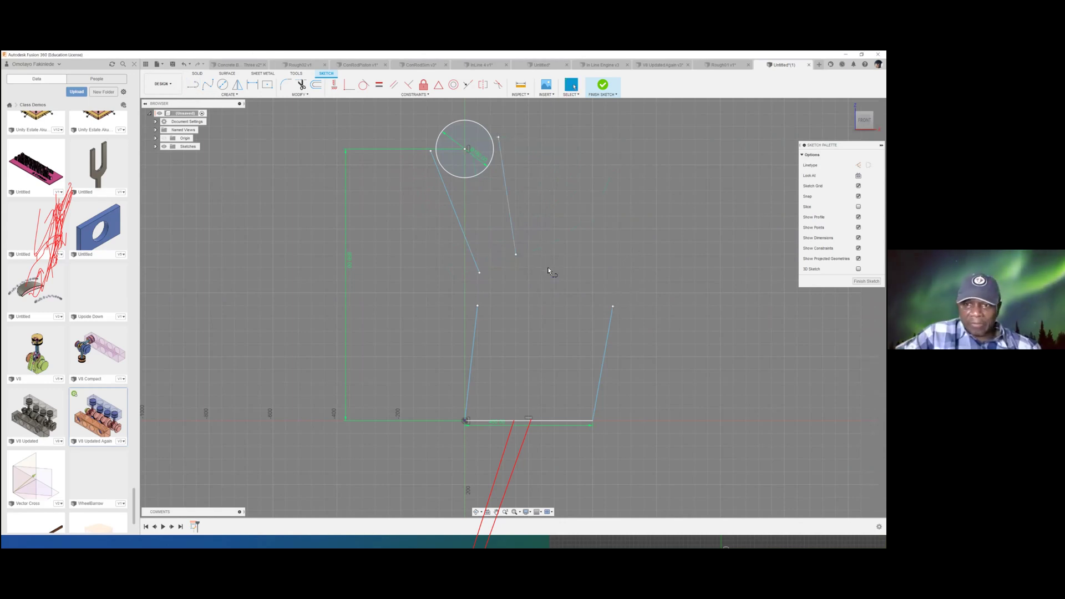
# Draw a short horizontal seat line leftward from the upper end of the right leg line, stopping short of the right backrest line
pyautogui.press('l')
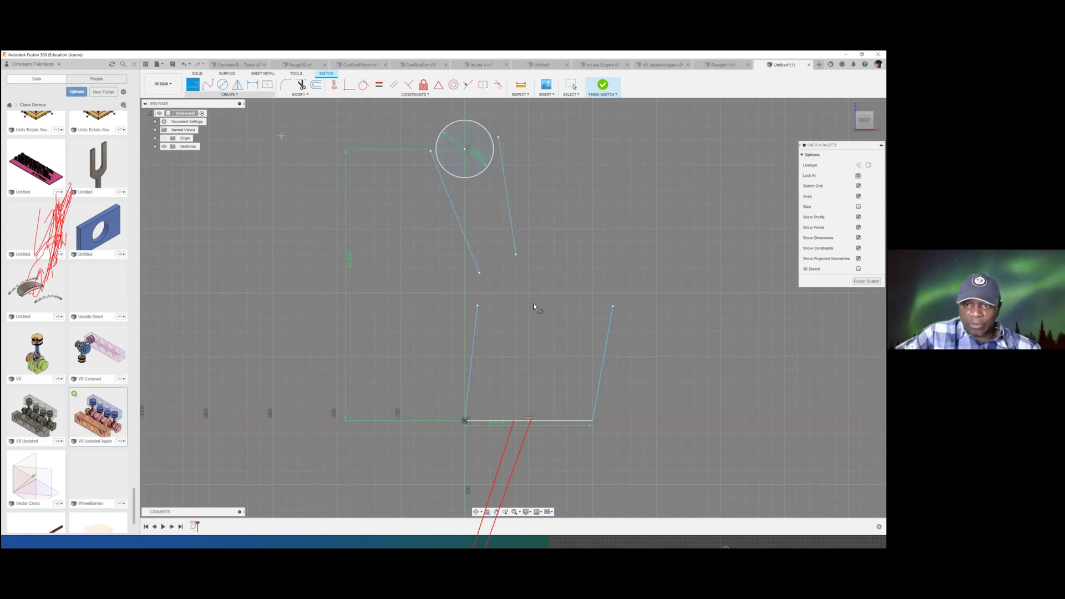
pyautogui.click(612, 305)
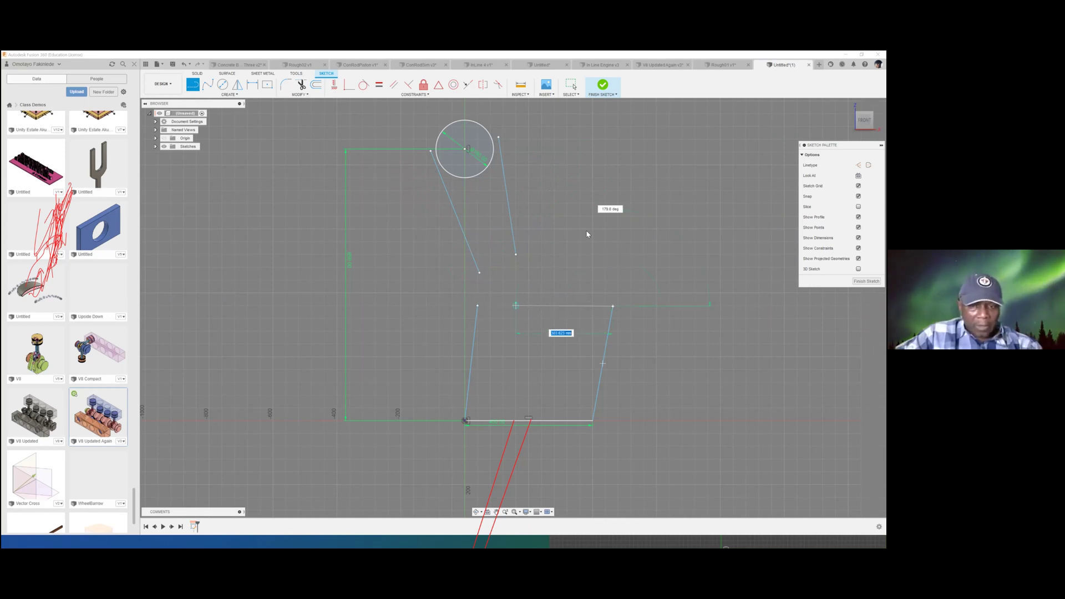
pyautogui.click(542, 306)
pyautogui.press('Escape')
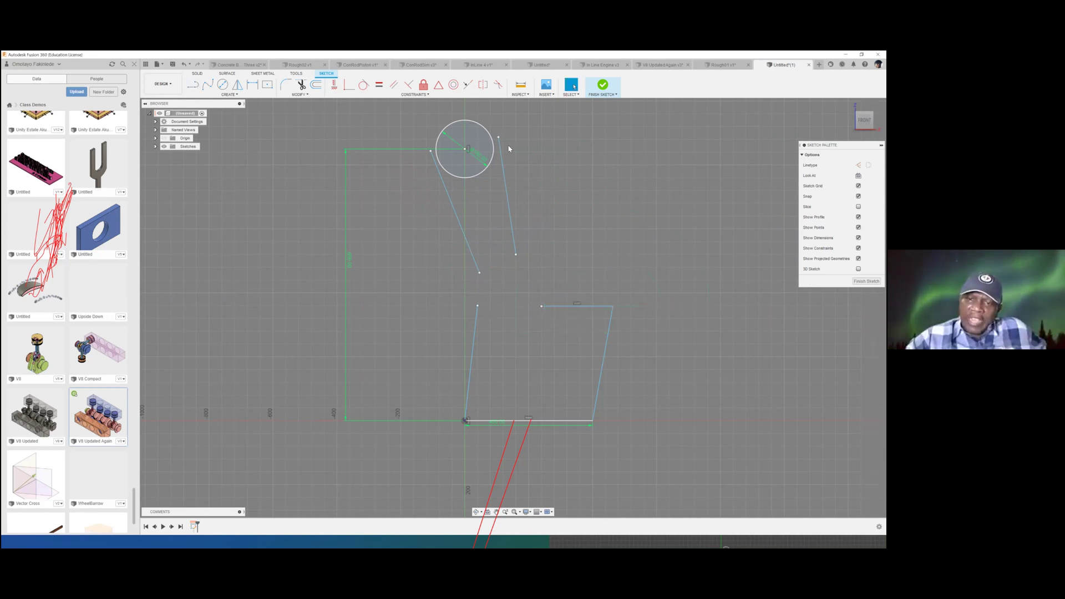
# Make the left and right backrest lines tangent to the circle with the Tangent constraint
pyautogui.click(439, 171)
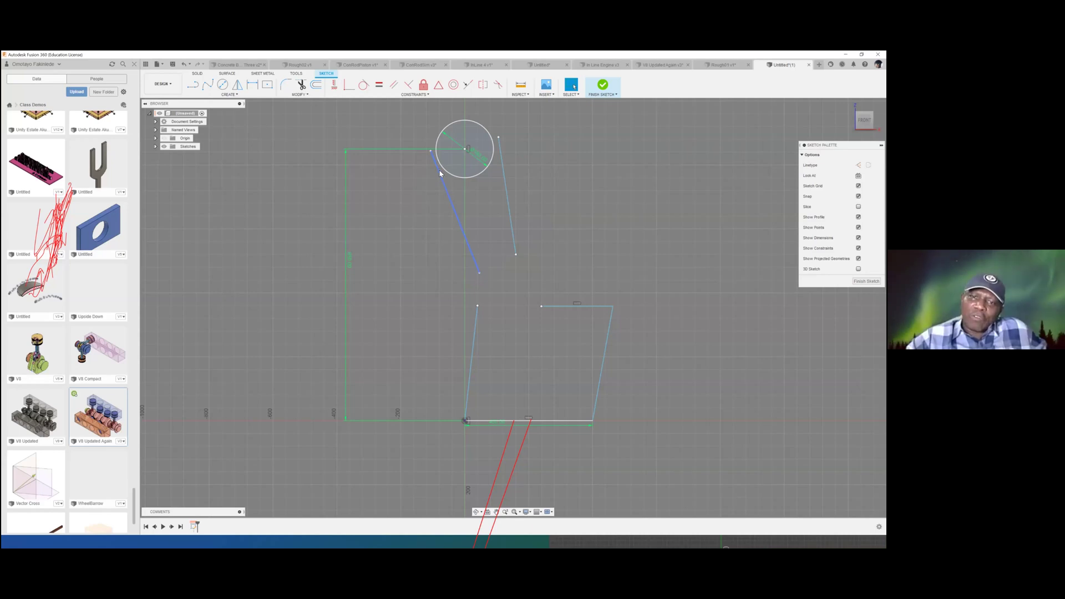
pyautogui.click(514, 171)
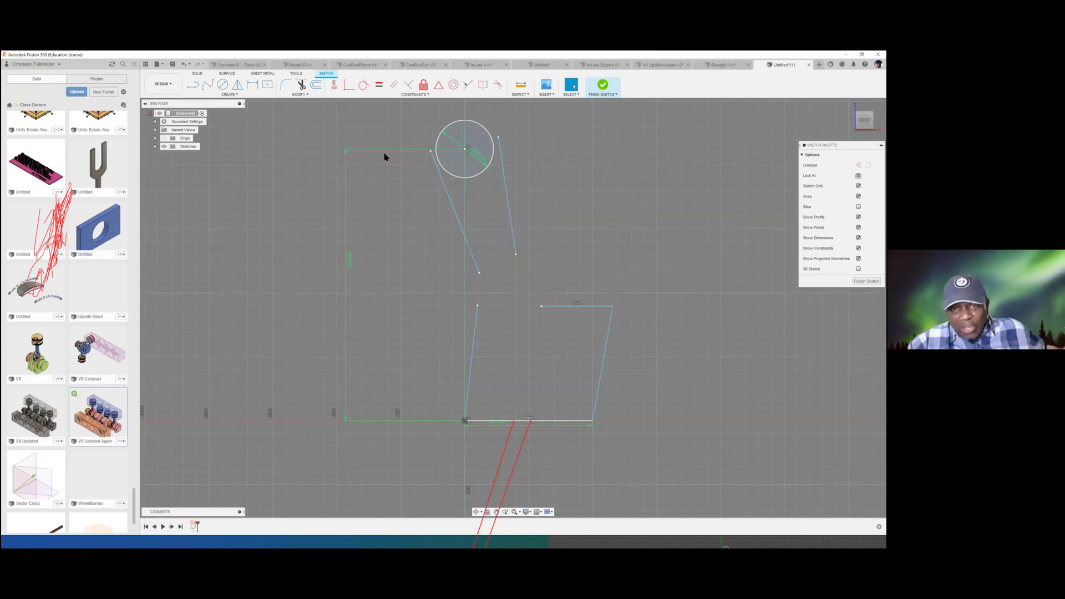
pyautogui.click(364, 86)
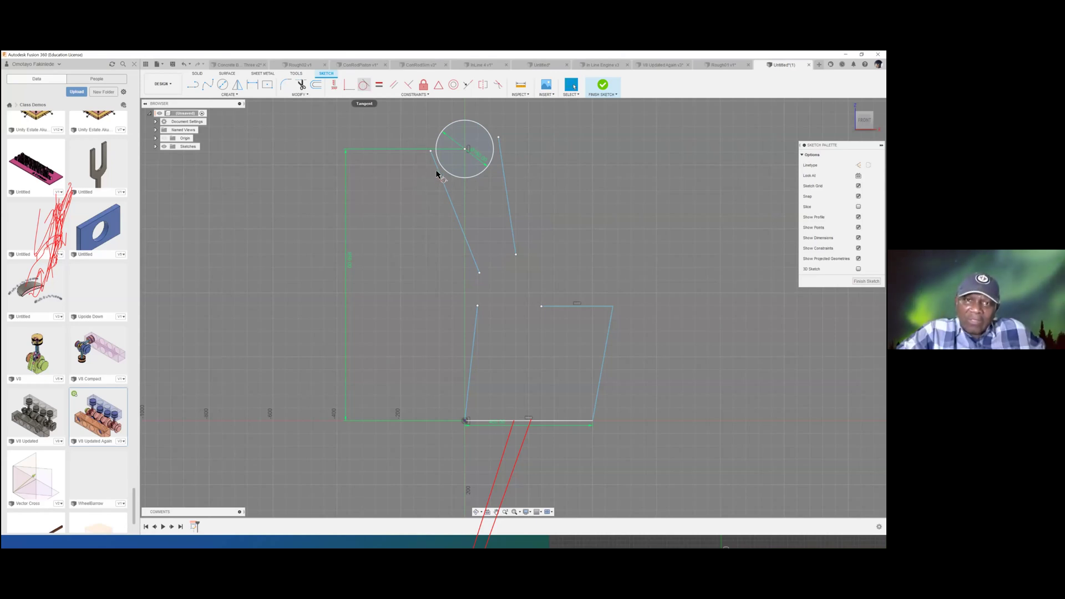
pyautogui.click(450, 200)
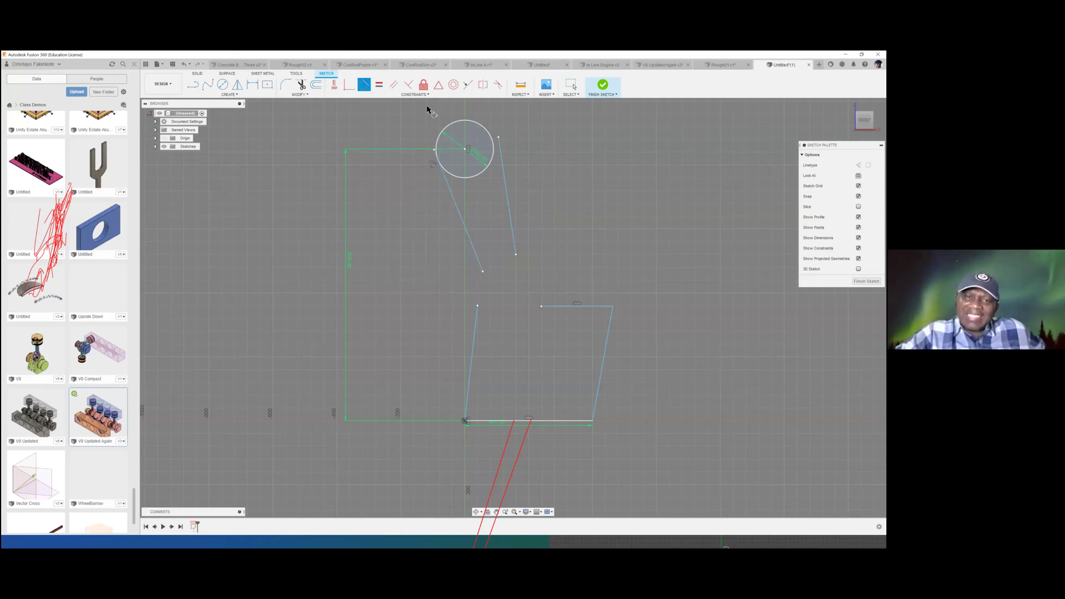
pyautogui.rightClick(611, 177)
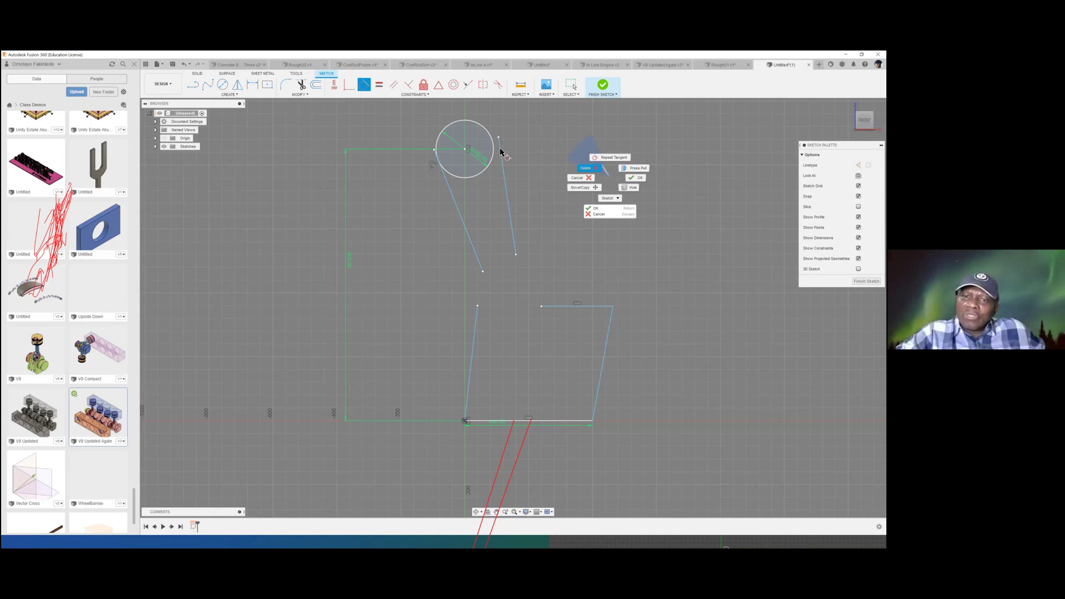
pyautogui.click(591, 243)
pyautogui.click(508, 199)
pyautogui.click(483, 144)
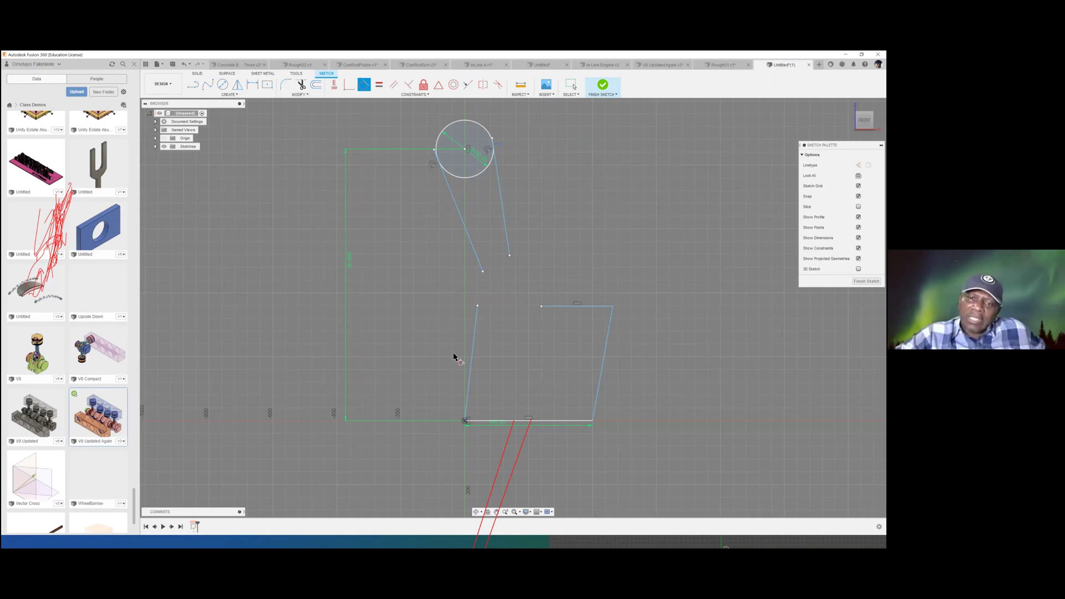
pyautogui.click(479, 328)
pyautogui.click(464, 228)
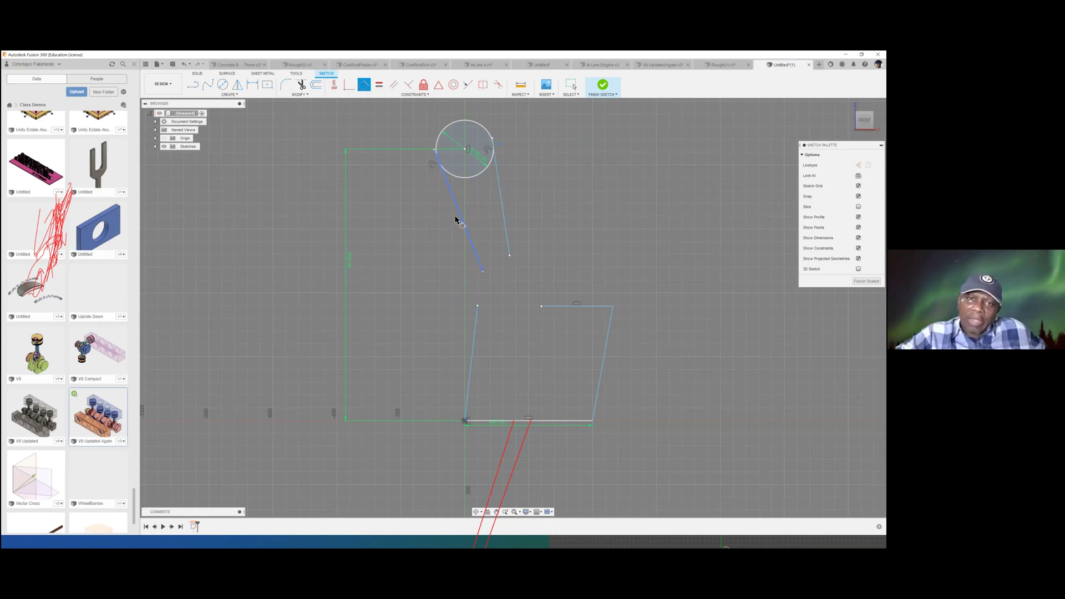
pyautogui.click(319, 147)
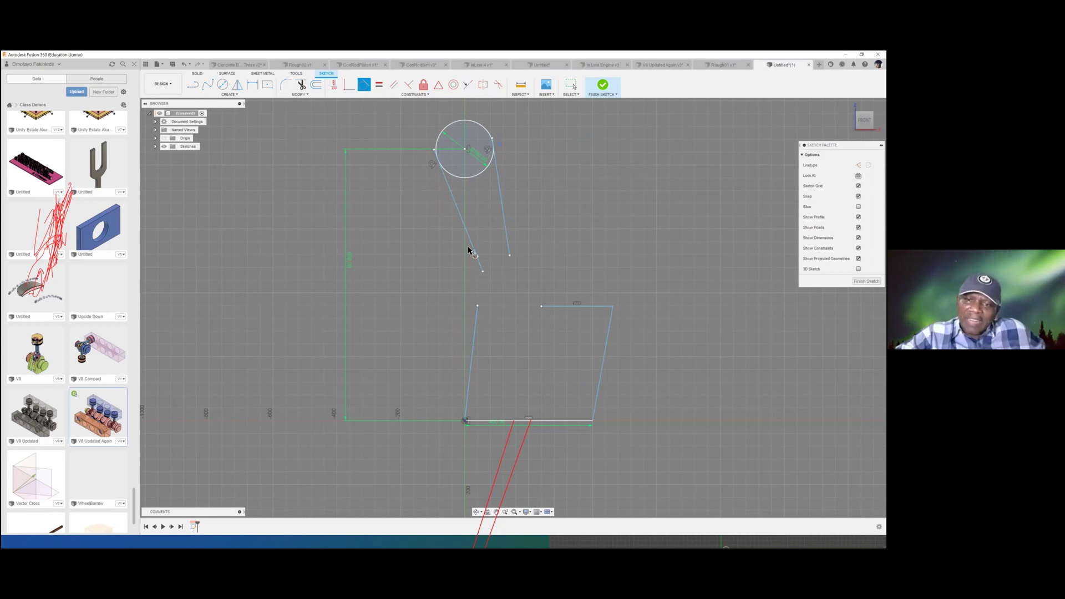
pyautogui.click(478, 261)
pyautogui.click(476, 312)
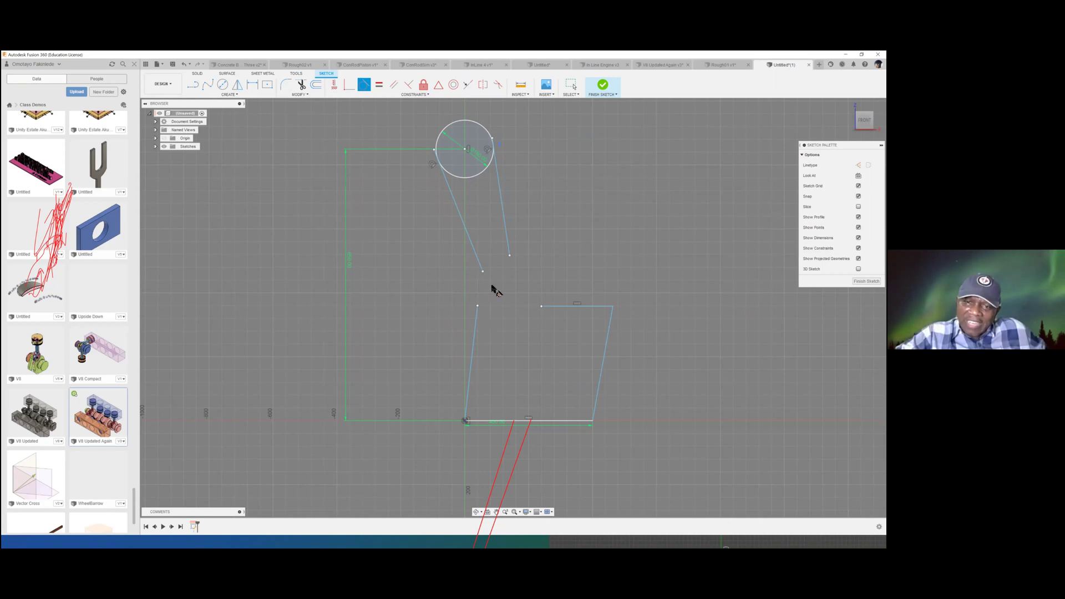
# Fillet the left backrest line and left leg line with a 600 mm radius, and place its radius dimension on the curve's left side
pyautogui.click(286, 85)
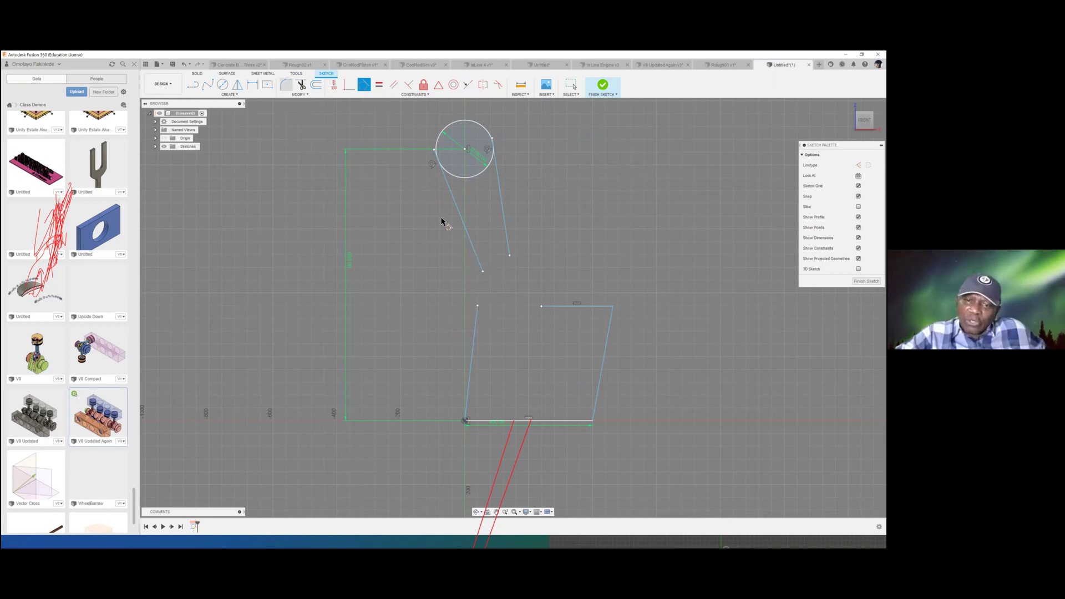
pyautogui.click(286, 84)
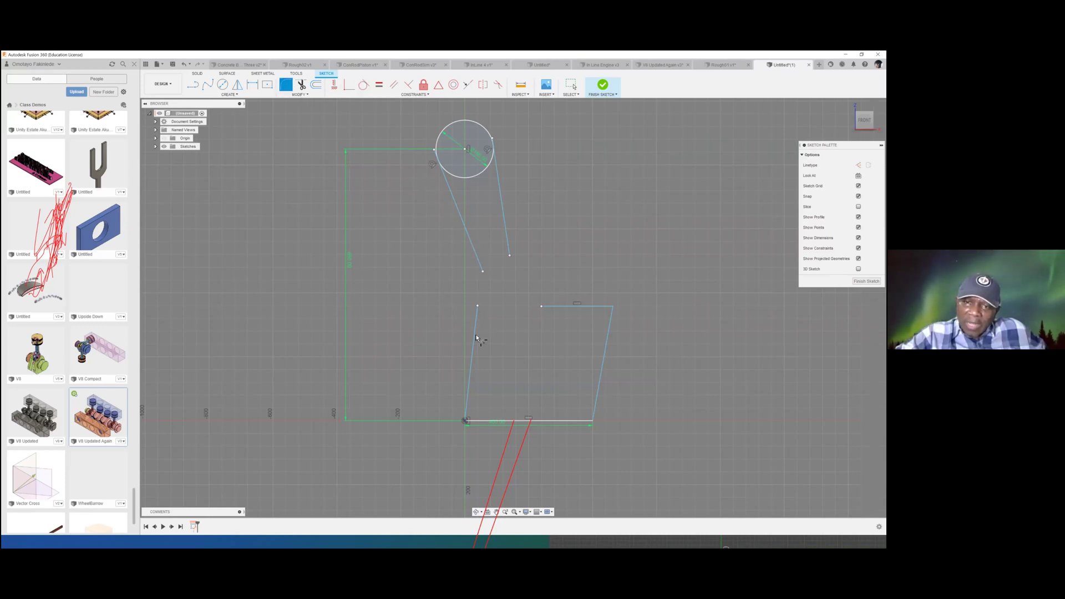
pyautogui.click(484, 269)
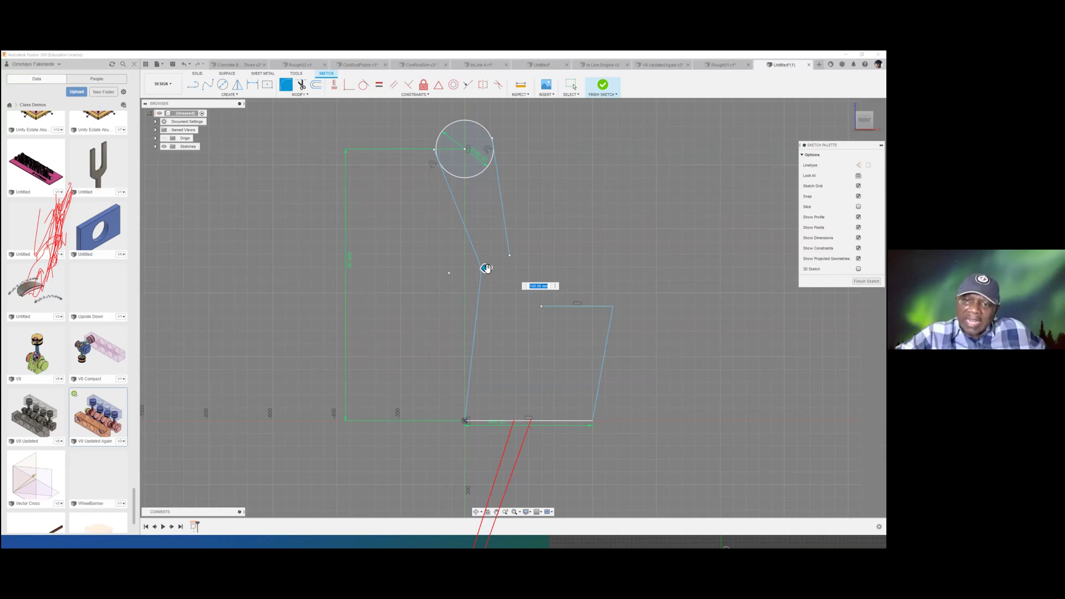
pyautogui.moveTo(493, 269); pyautogui.dragTo(524, 300)
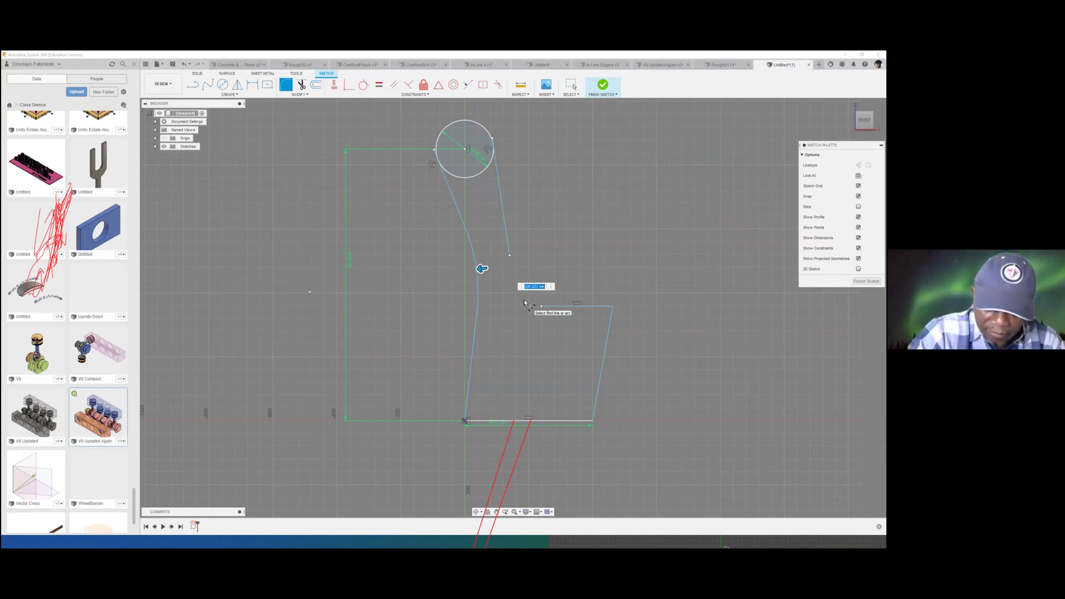
pyautogui.write('6')
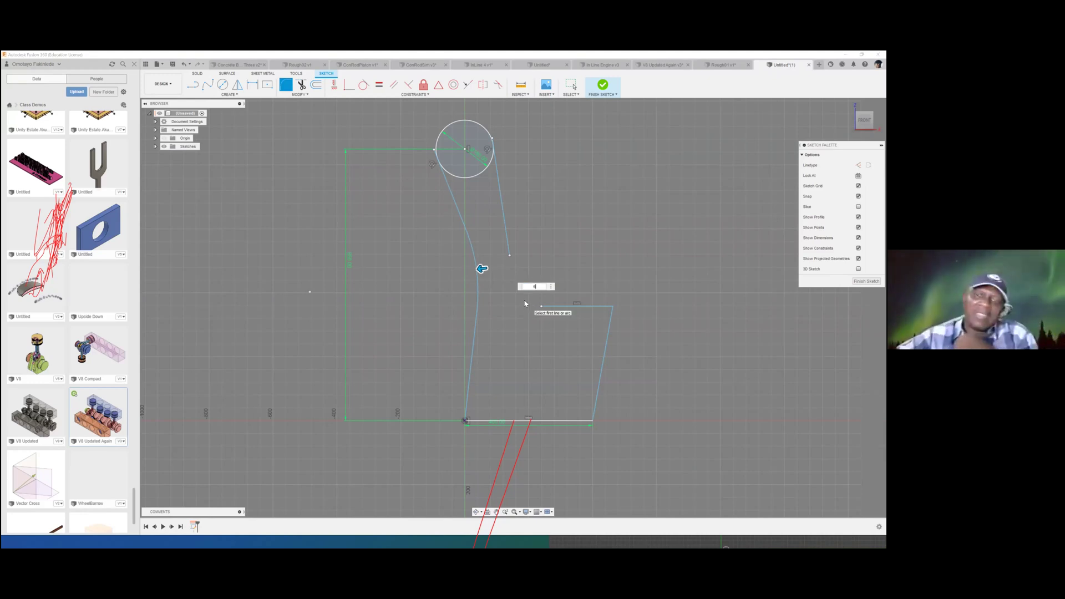
pyautogui.press('Return')
pyautogui.press('Escape')
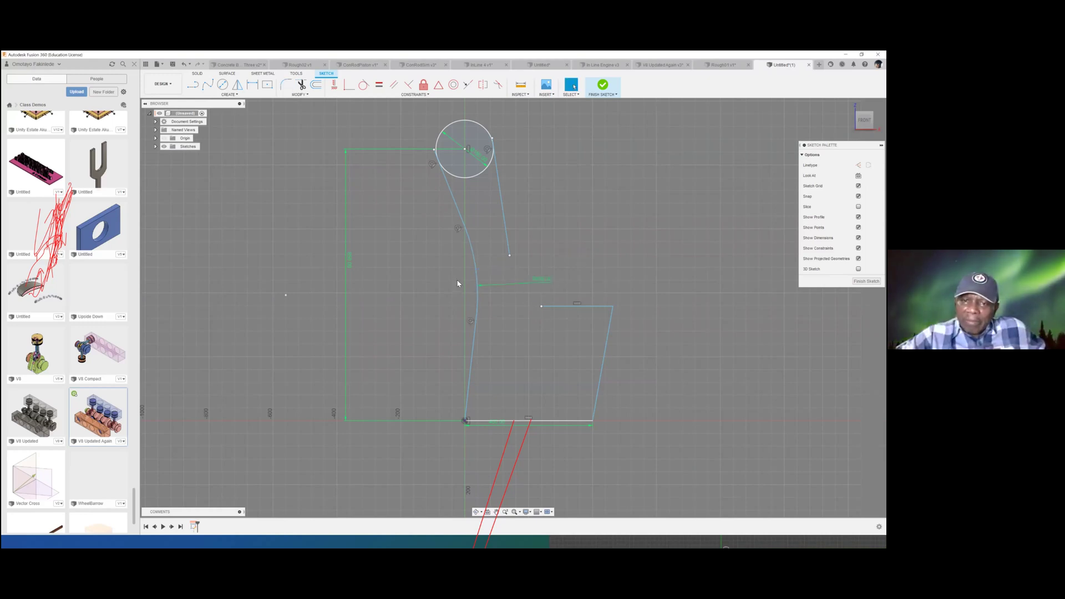
pyautogui.moveTo(497, 289); pyautogui.dragTo(370, 364)
pyautogui.press('Escape')
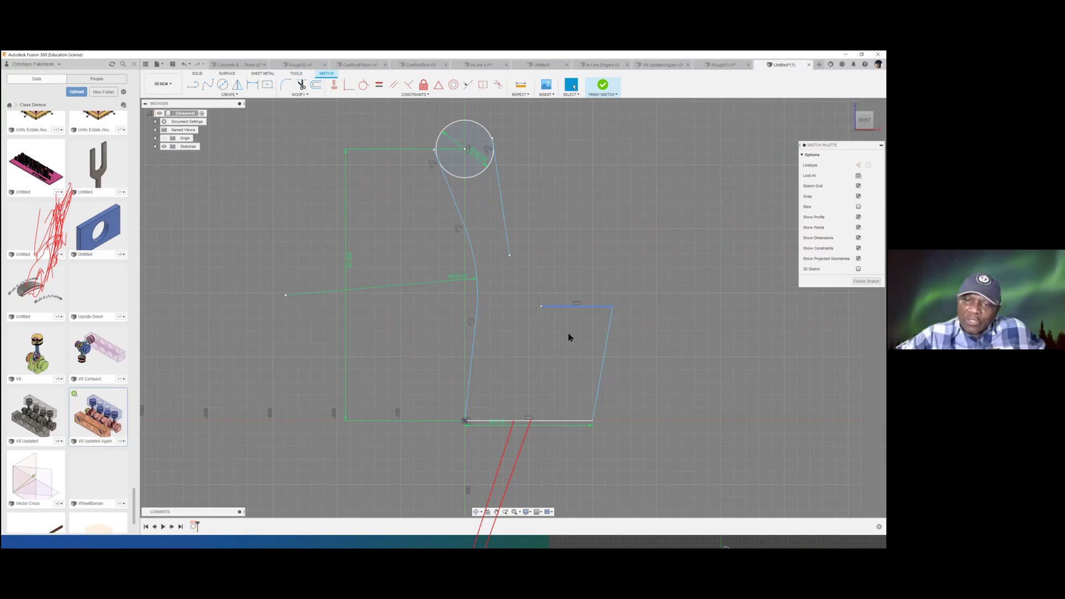
# Fillet the corner between the right backrest line and the horizontal seat line with a 140 mm radius
pyautogui.click(286, 84)
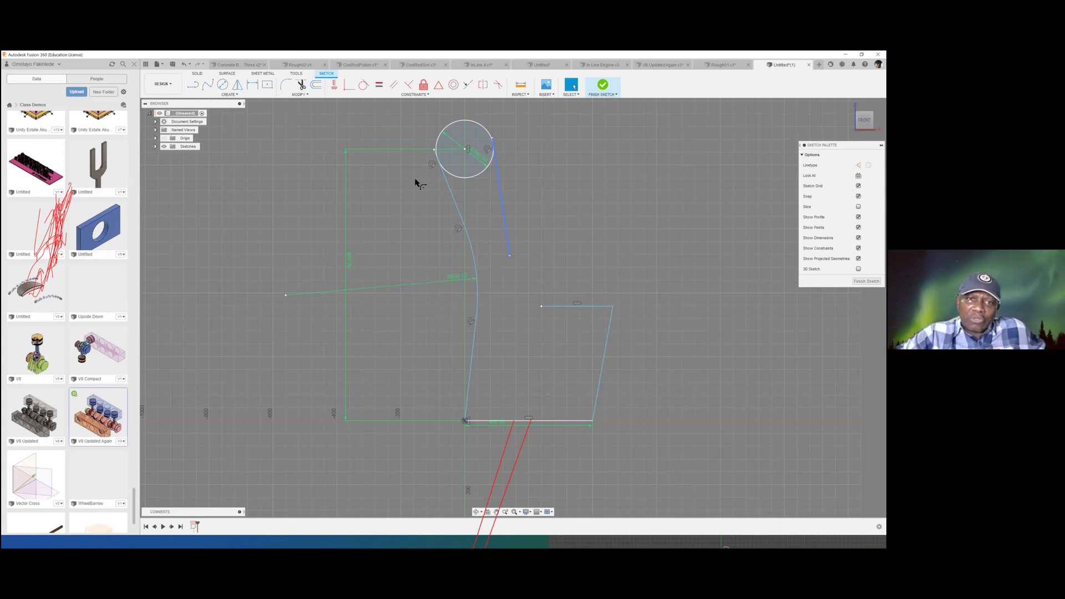
pyautogui.click(504, 213)
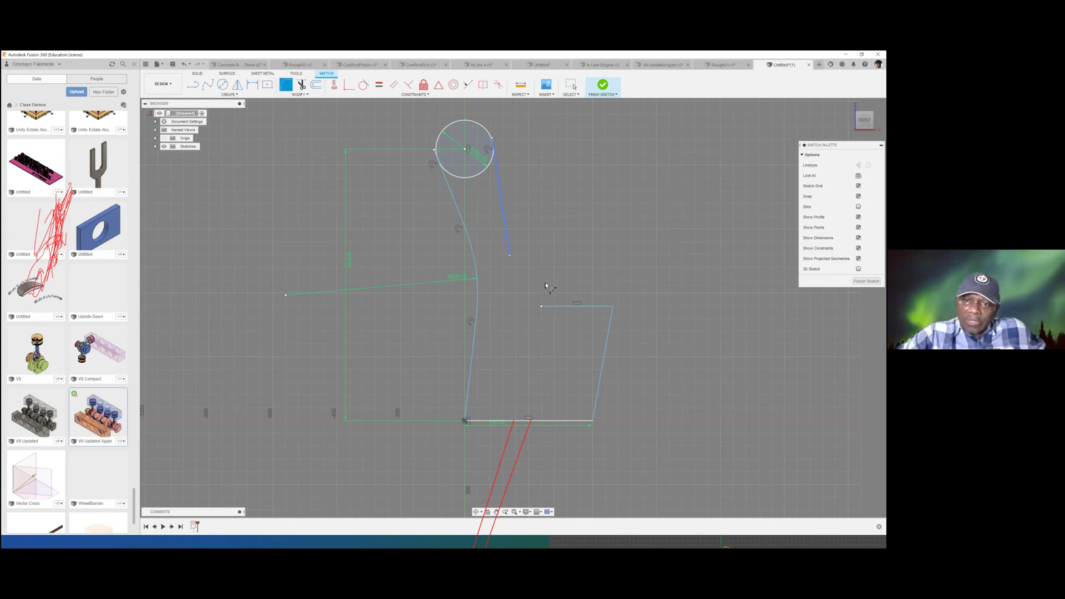
pyautogui.click(561, 306)
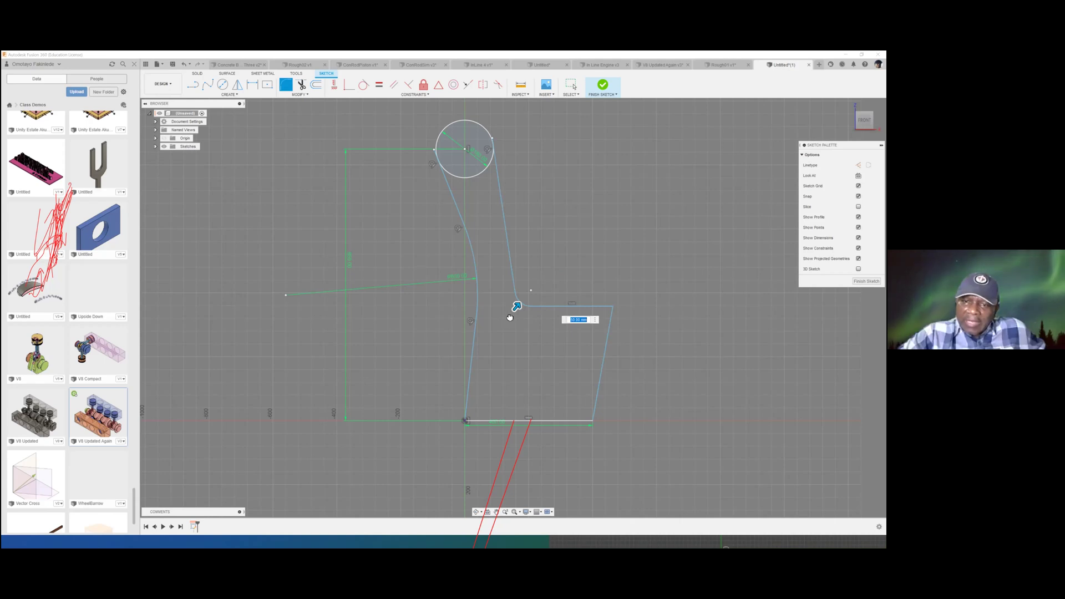
pyautogui.moveTo(518, 304); pyautogui.dragTo(526, 300)
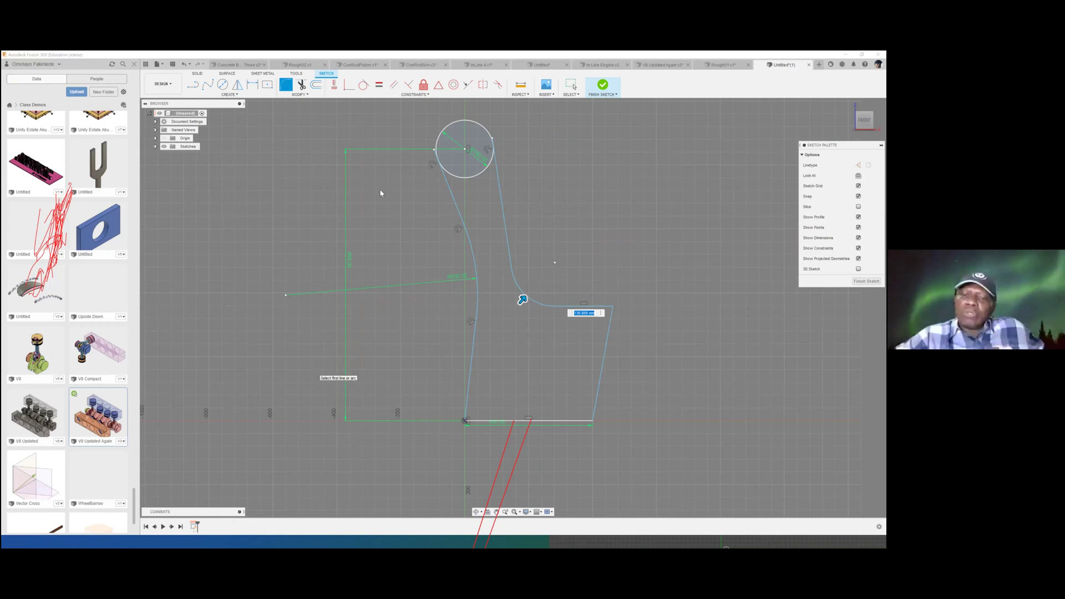
pyautogui.write('14')
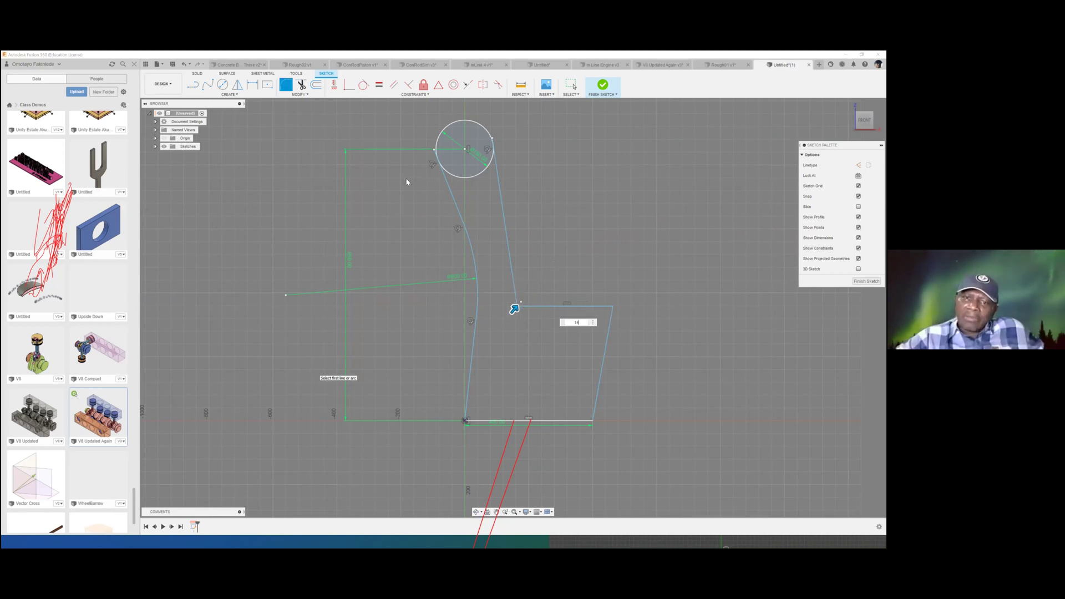
pyautogui.press('Return')
pyautogui.press('Escape')
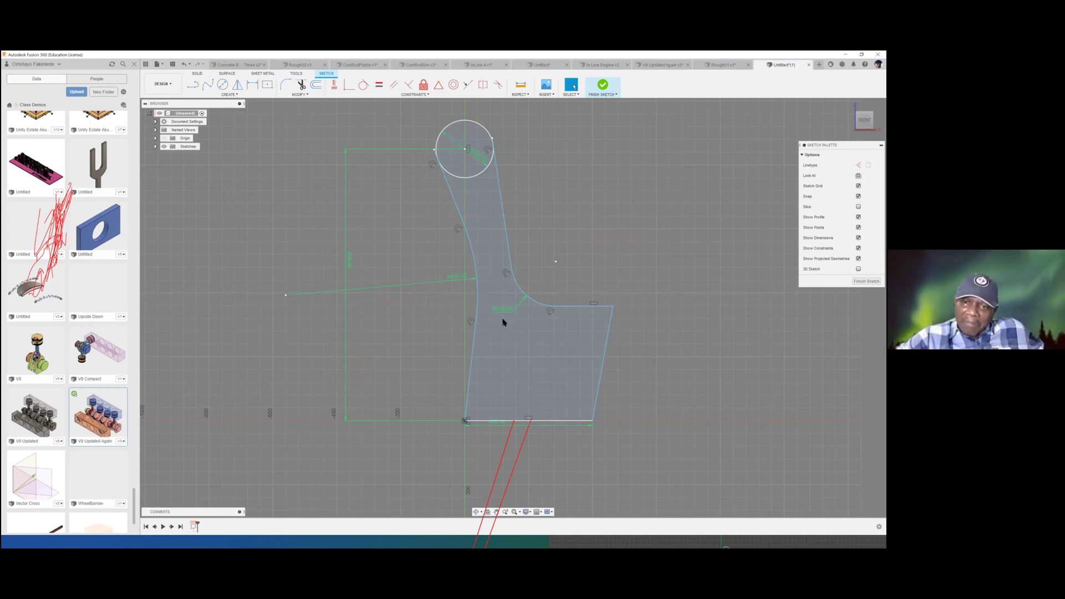
# Trim the backrest line ends that extend past their tangent points and the circle's lower arc between the two lines
pyautogui.moveTo(501, 299); pyautogui.dragTo(501, 299, button='middle')
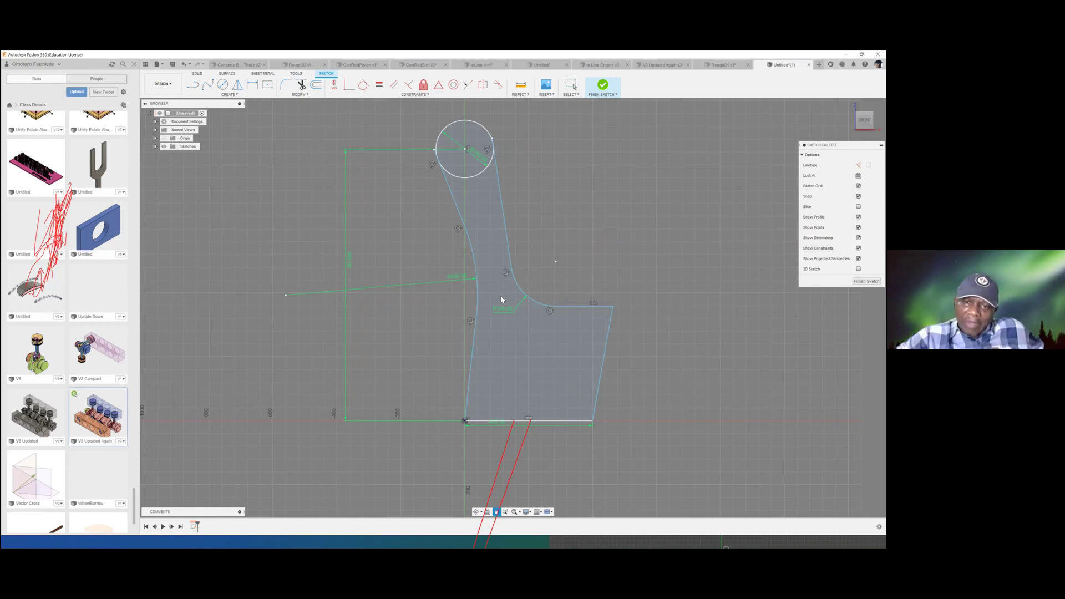
pyautogui.scroll(-2, 295, 255)
pyautogui.scroll(5, 282, 279)
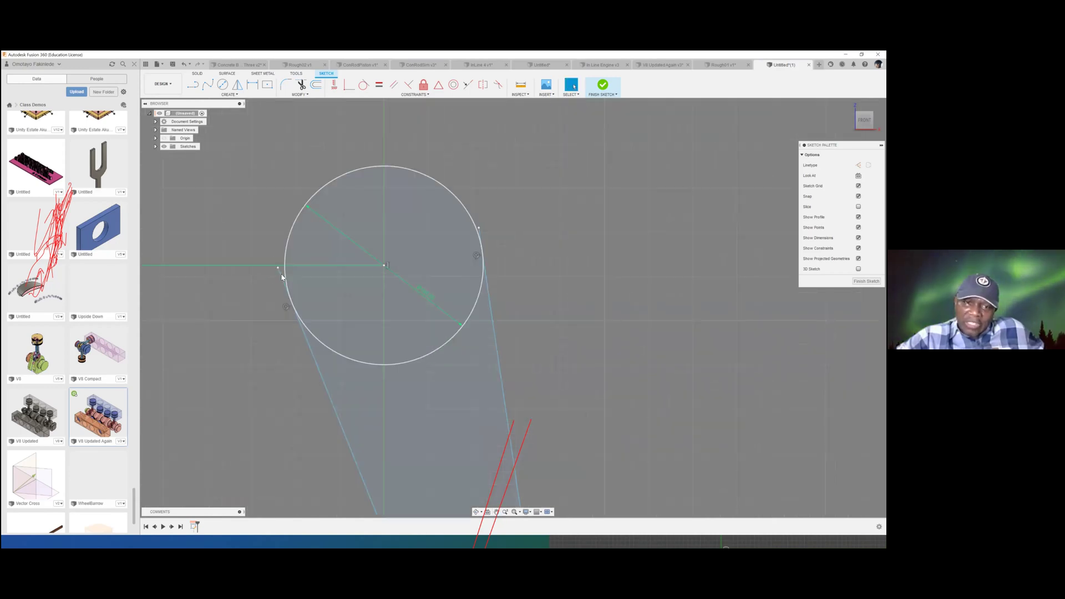
pyautogui.click(279, 275)
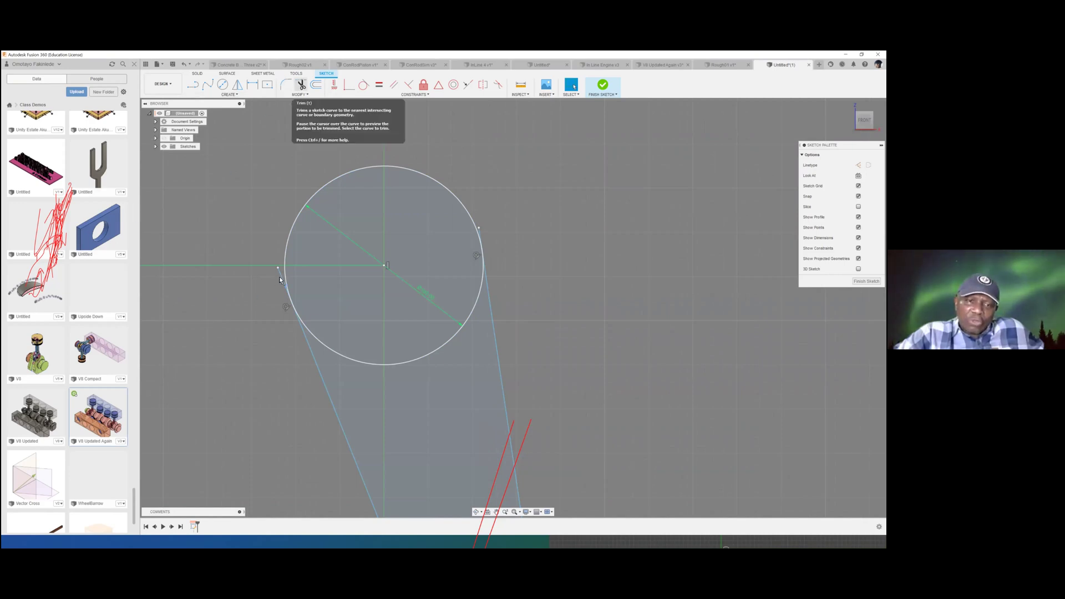
pyautogui.press('t')
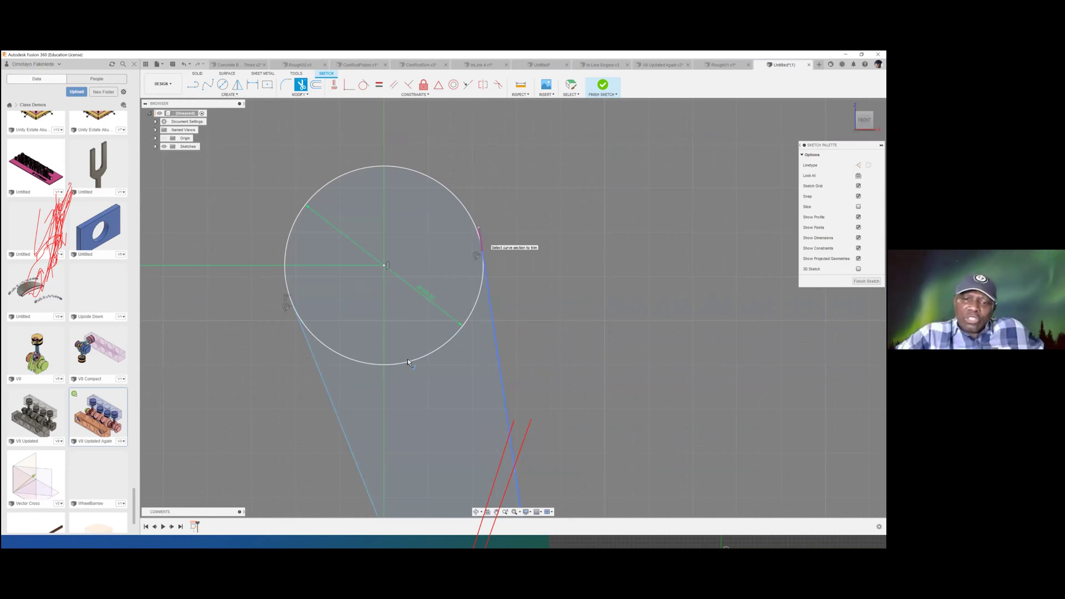
pyautogui.click(485, 250)
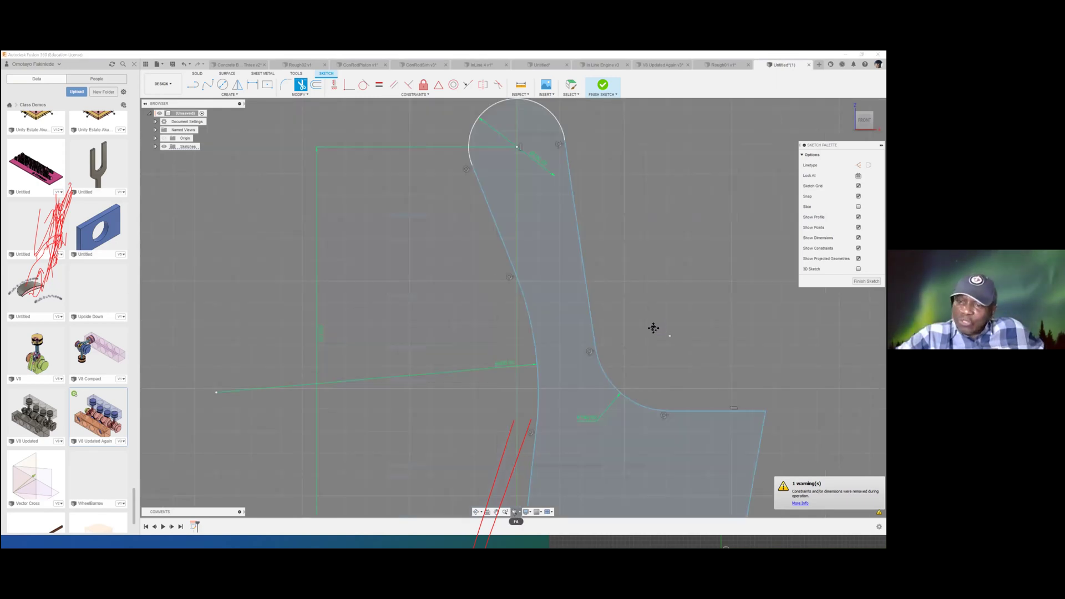
# Fillet the front corner between the horizontal seat line and the right leg line with a 20 mm radius
pyautogui.scroll(-2, 561, 324)
pyautogui.moveTo(637, 265); pyautogui.dragTo(486, 260, button='middle')
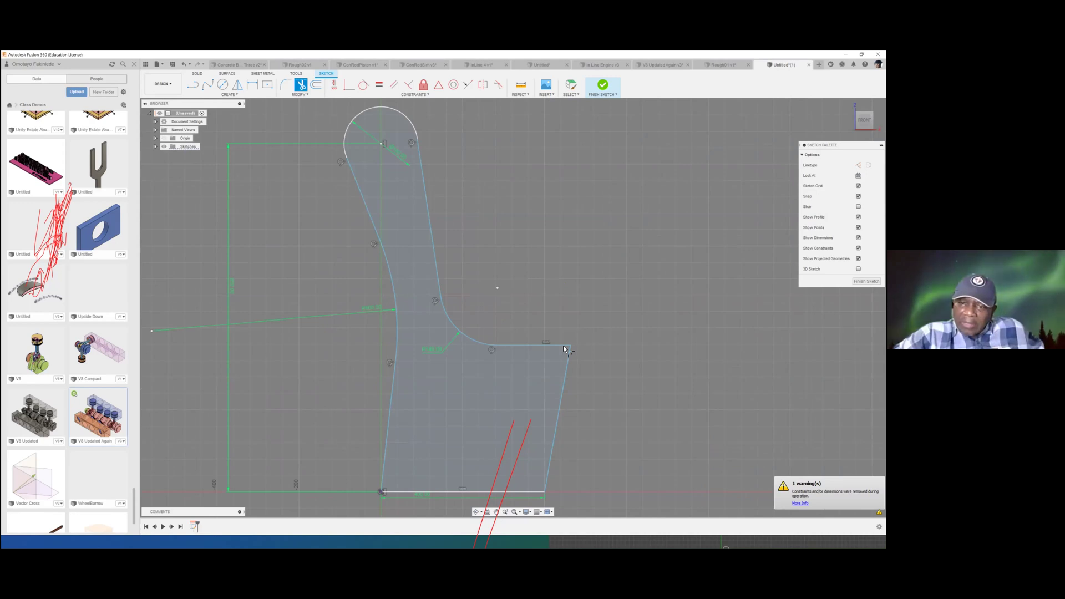
pyautogui.press('f')
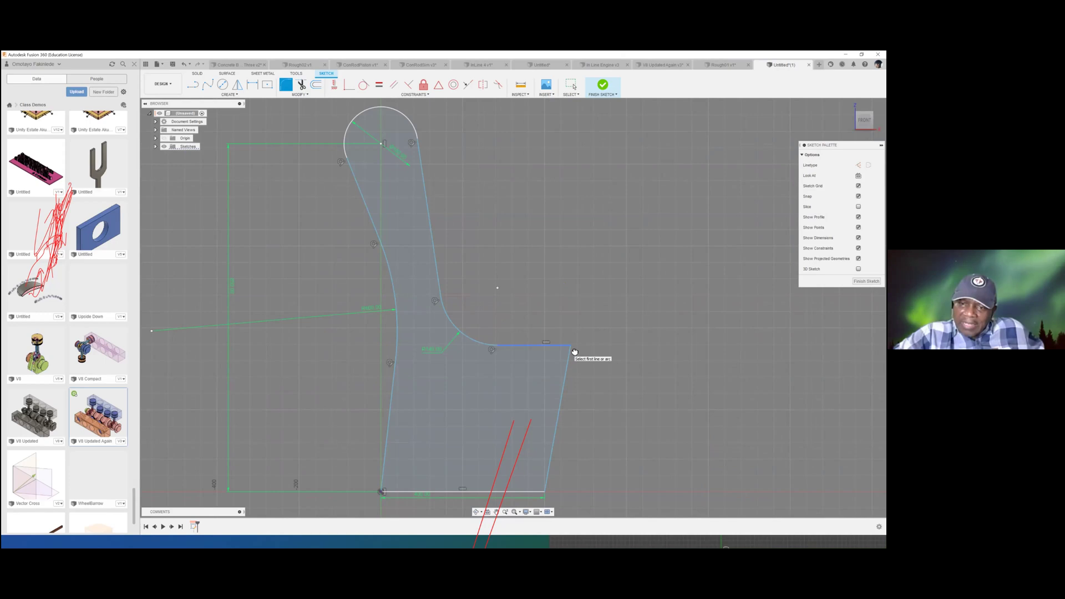
pyautogui.click(570, 355)
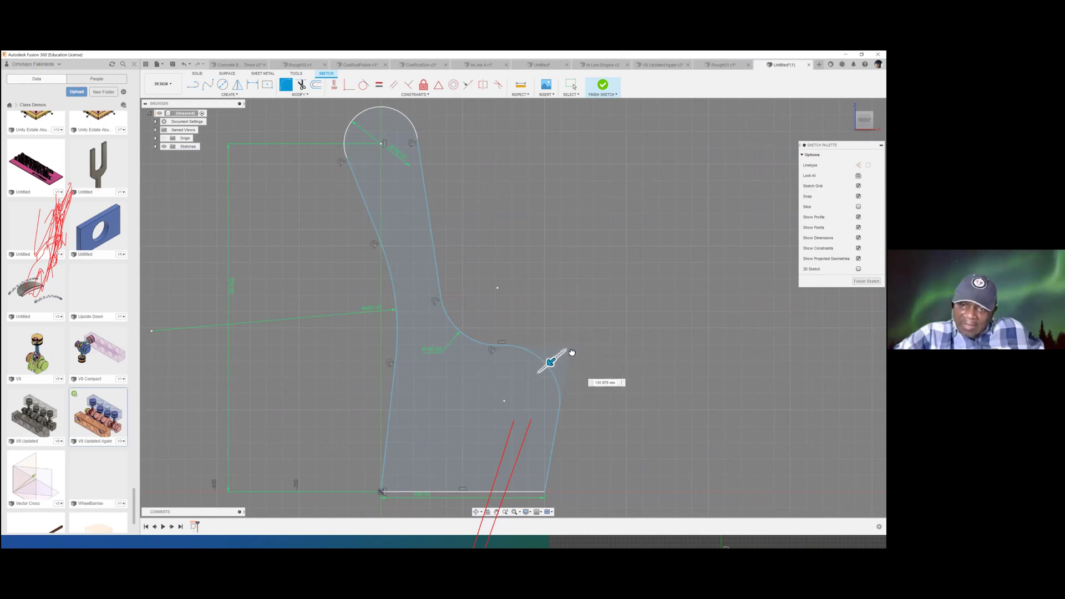
pyautogui.moveTo(572, 352); pyautogui.dragTo(574, 350)
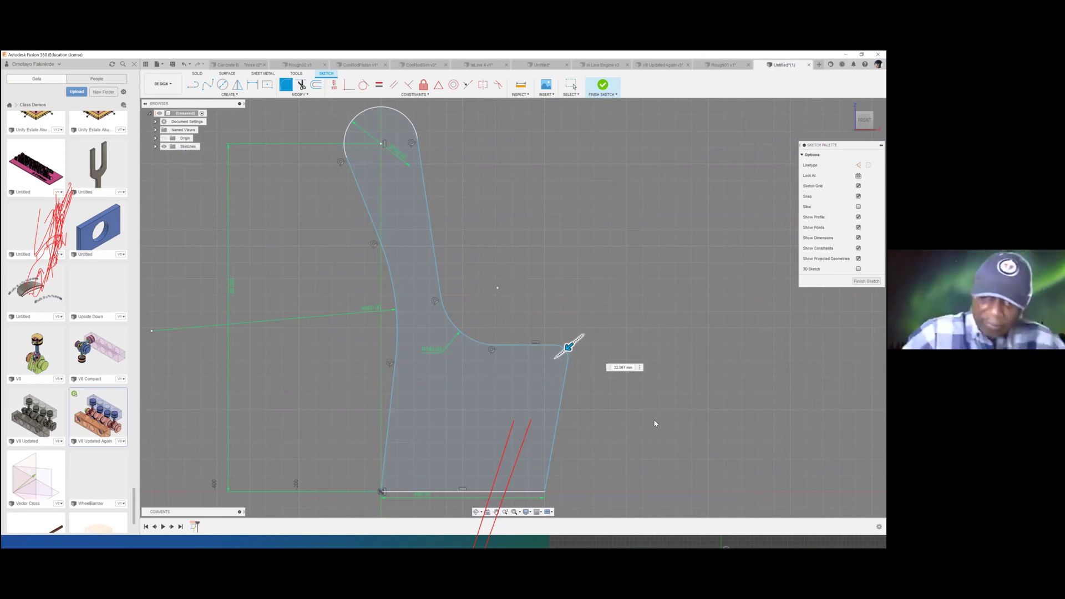
pyautogui.write('20')
pyautogui.press('Return')
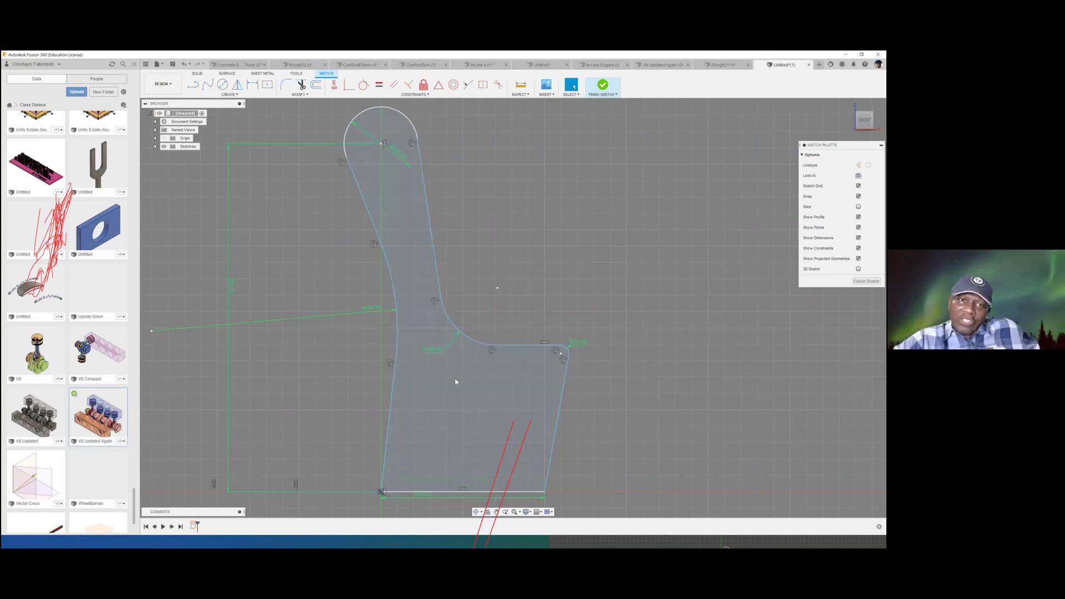
pyautogui.click(542, 382)
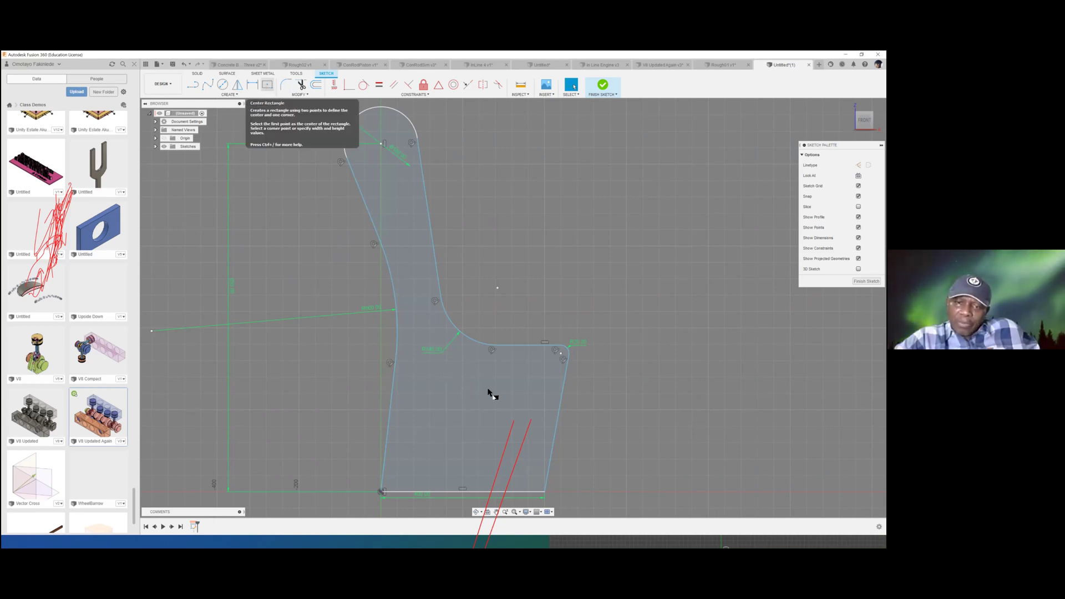
# Draw a center rectangle about 270 mm wide across the bench profile's left edge, just below the seat line
pyautogui.press('r')
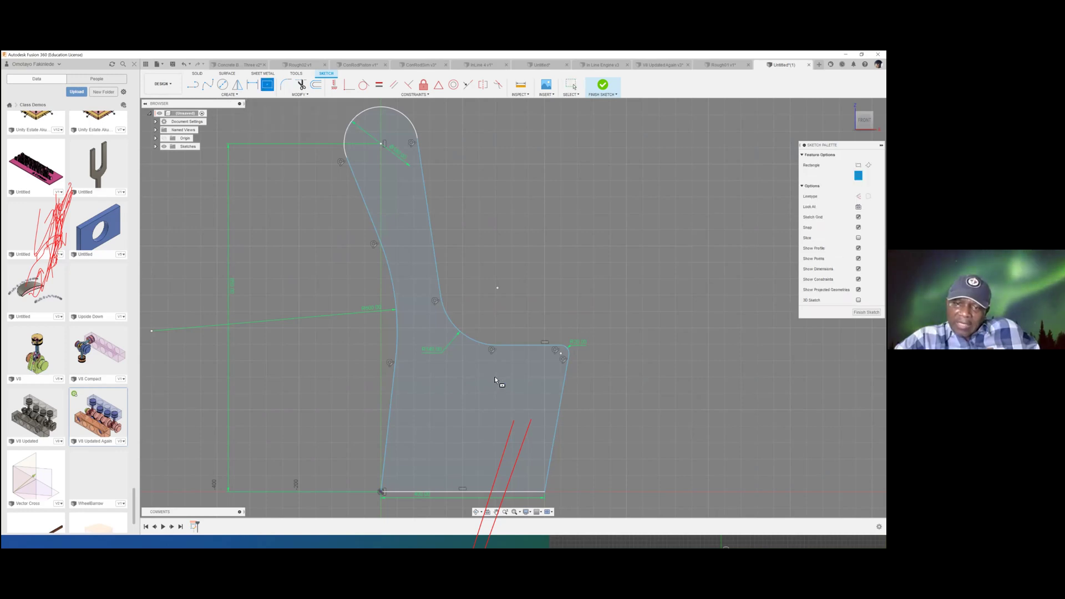
pyautogui.click(437, 368)
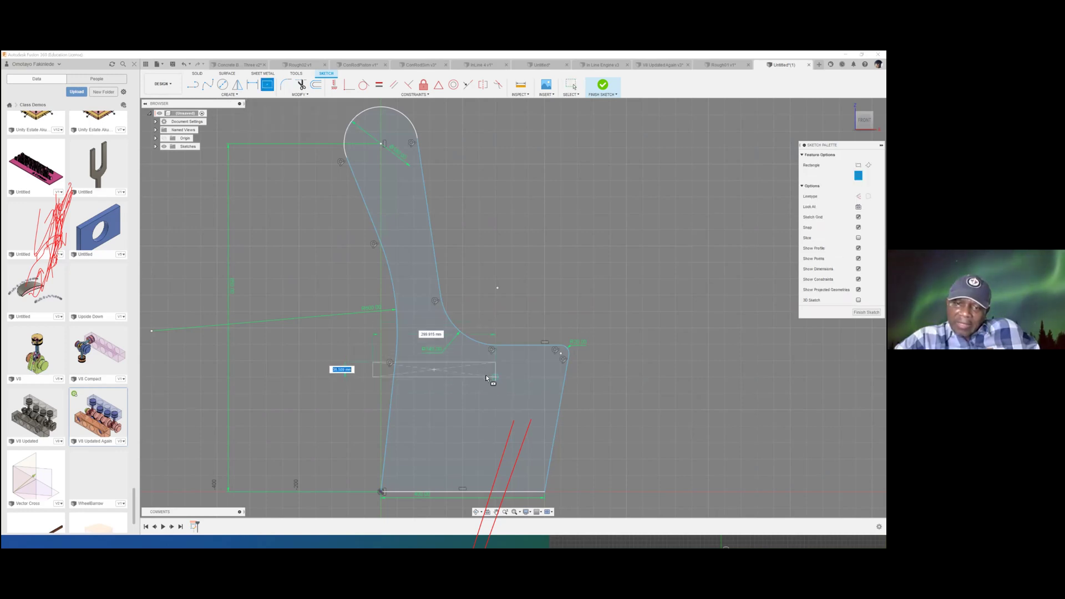
pyautogui.press('Tab')
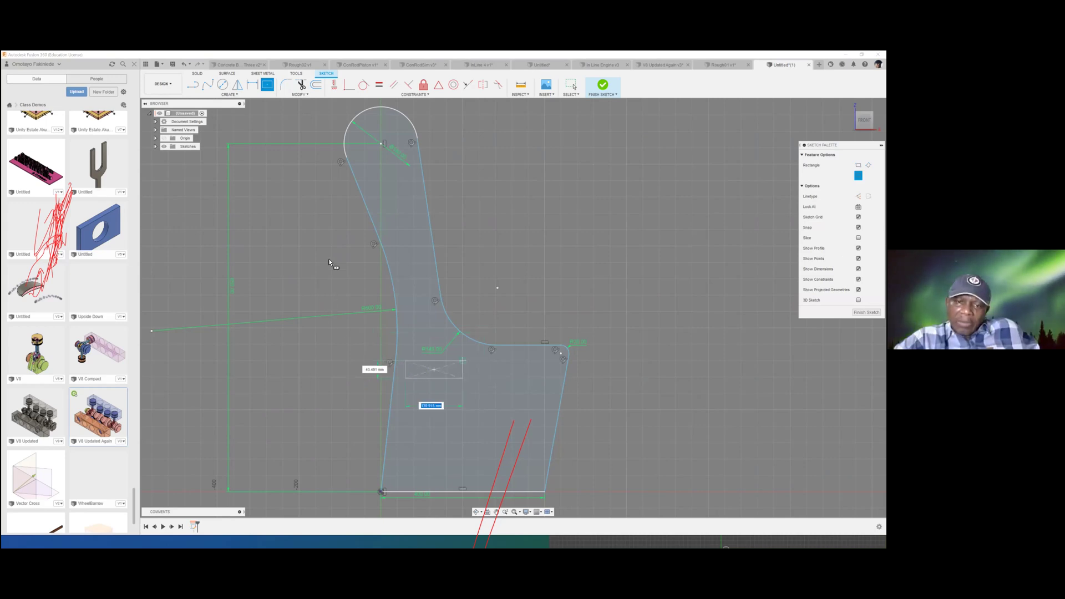
pyautogui.press('Tab')
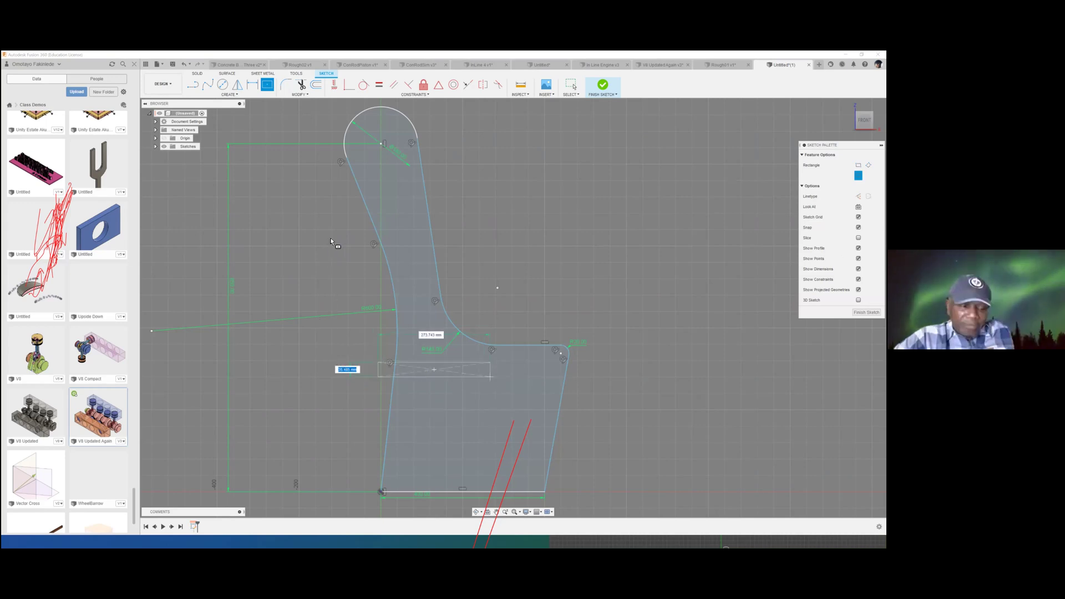
pyautogui.press('Return')
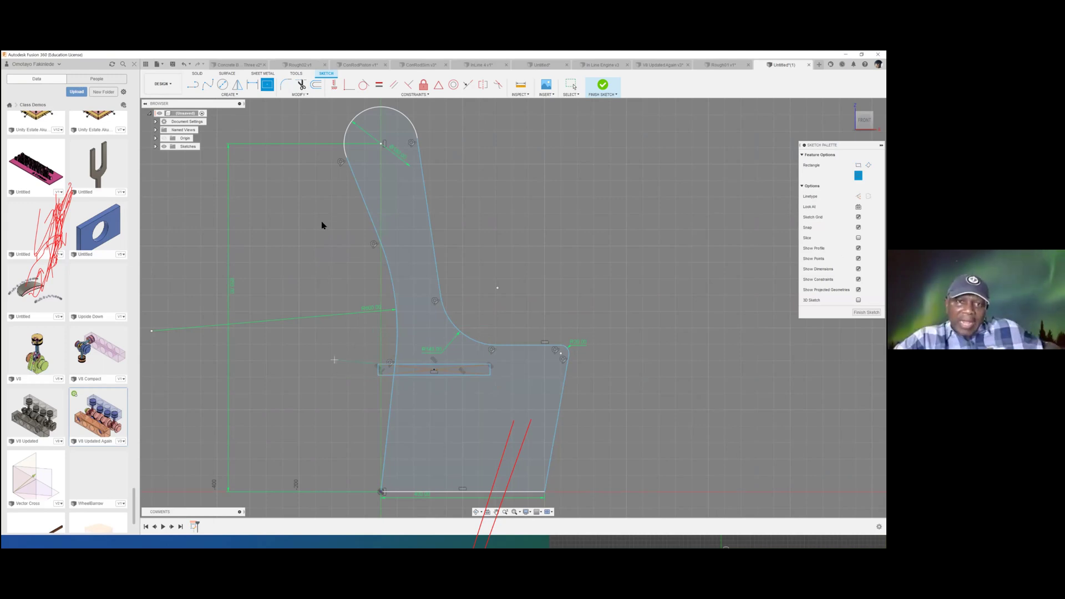
pyautogui.press('Escape')
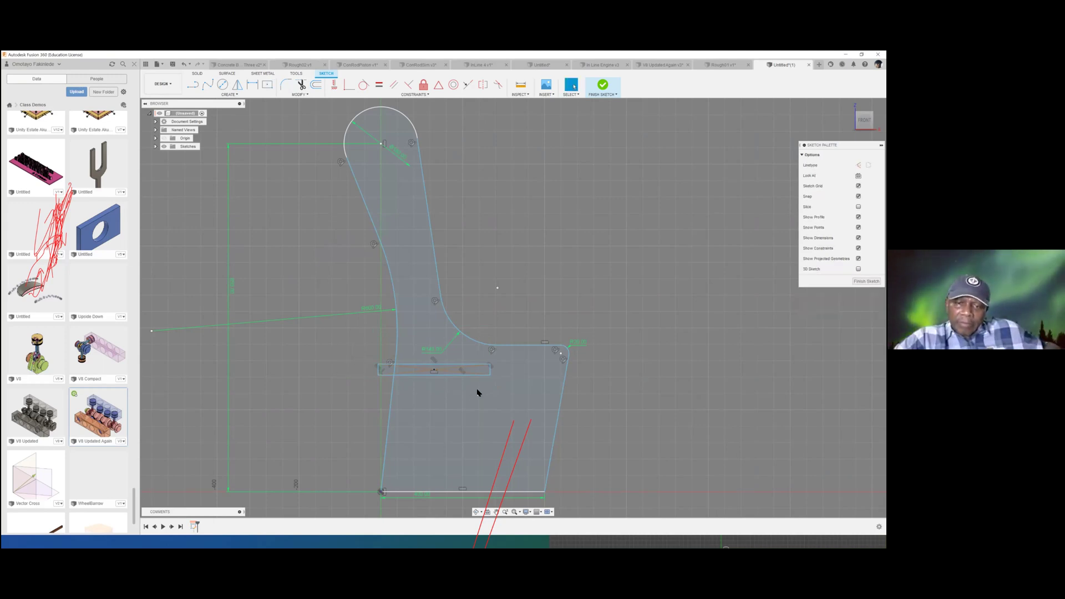
# Try to move the rectangle about 42 mm horizontally with Move/Copy, and undo the rectangle
pyautogui.moveTo(358, 349); pyautogui.dragTo(492, 397)
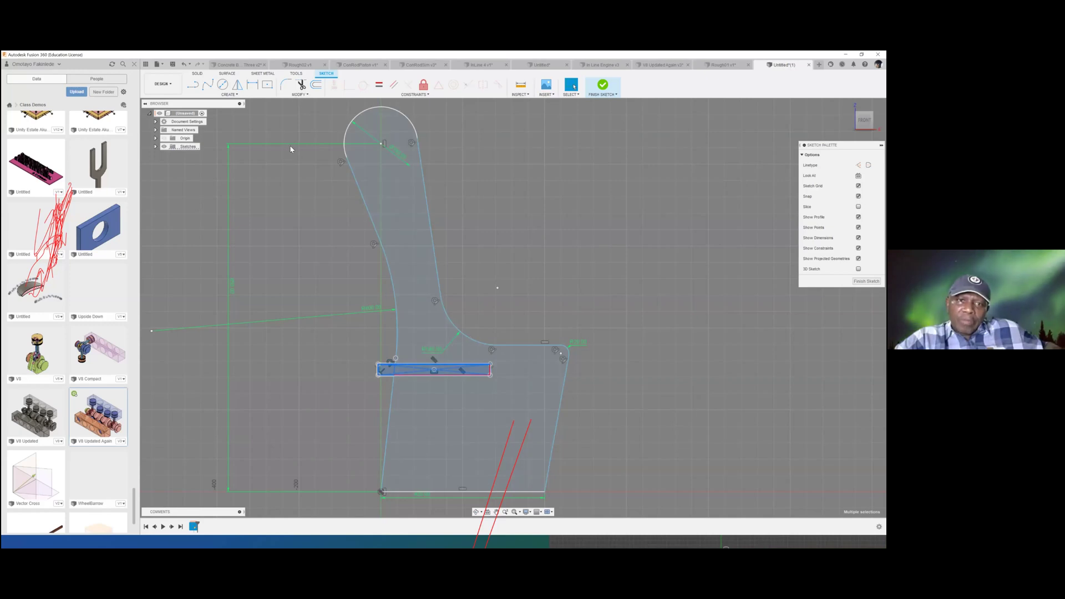
pyautogui.click(299, 94)
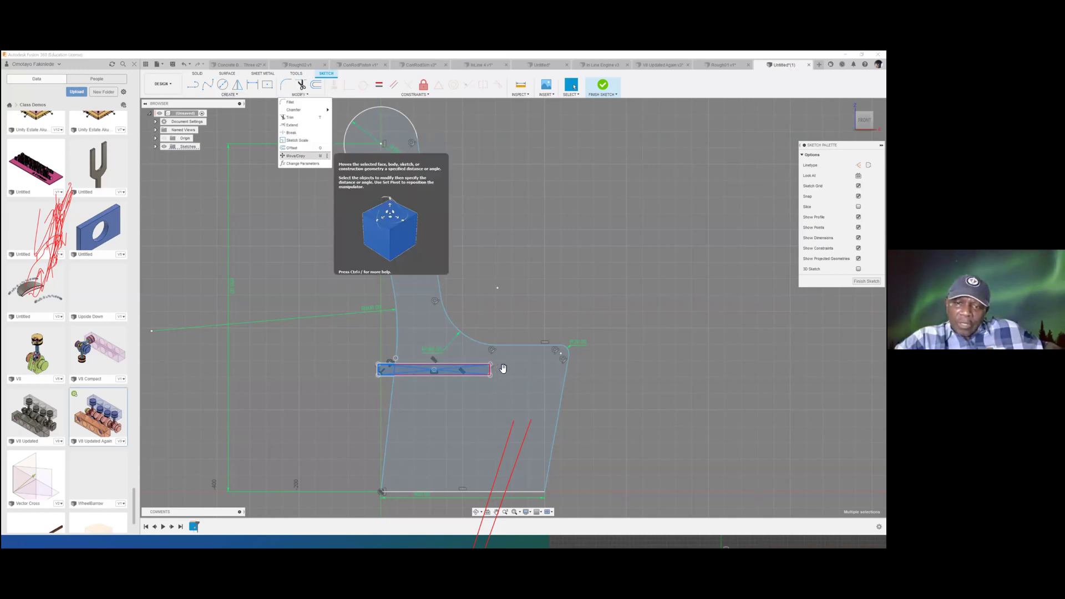
pyautogui.press('m')
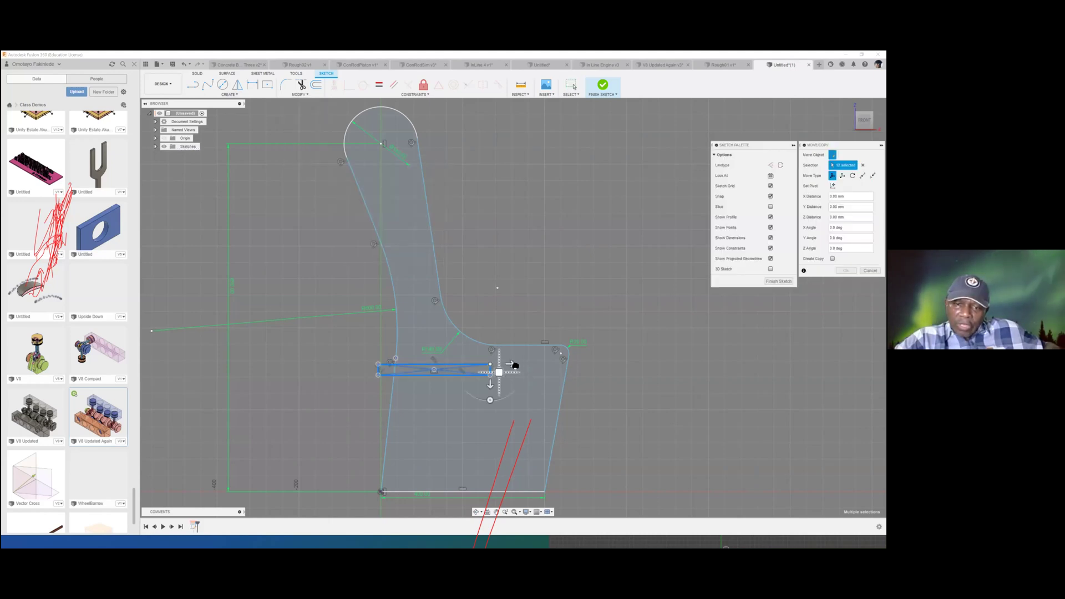
pyautogui.moveTo(521, 362); pyautogui.dragTo(527, 364)
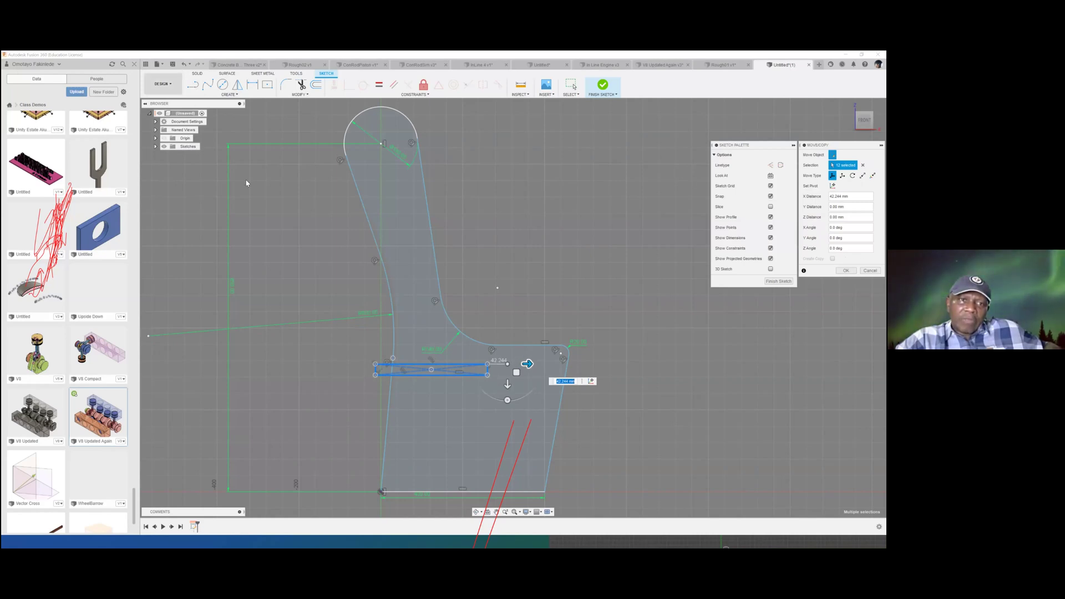
pyautogui.press('Return')
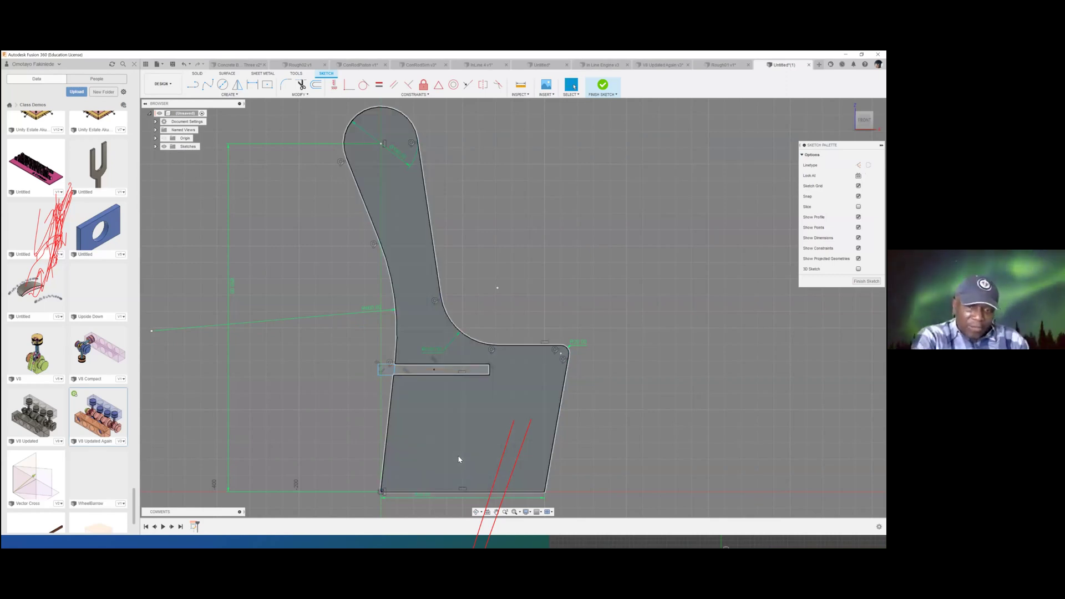
pyautogui.hotkey('ctrl', 'z')
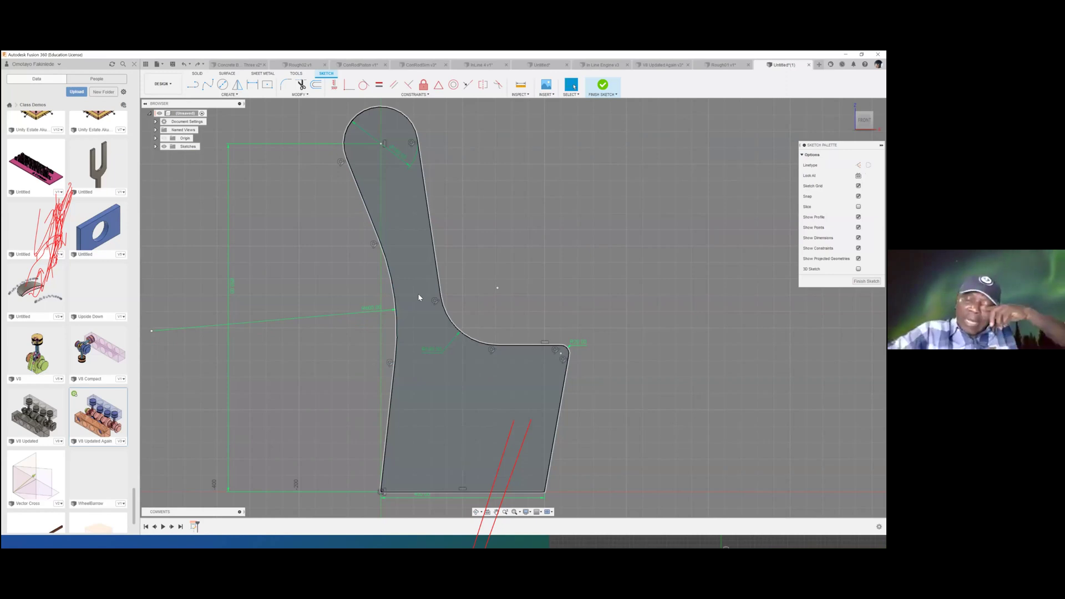
# Draw a horizontal line in the empty area right of the backrest and undo it
pyautogui.click(192, 85)
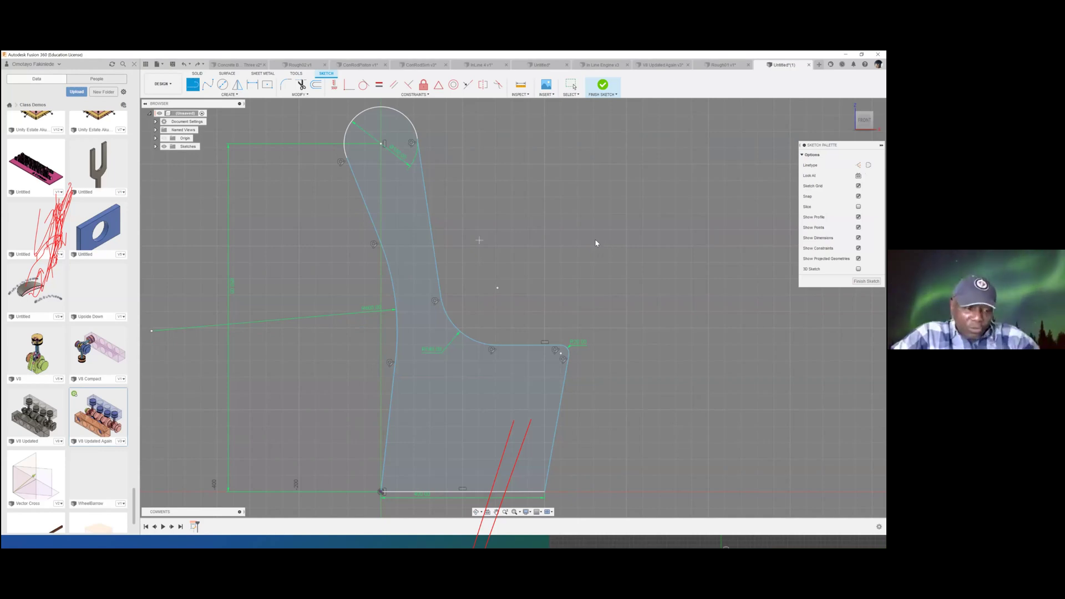
pyautogui.click(479, 240)
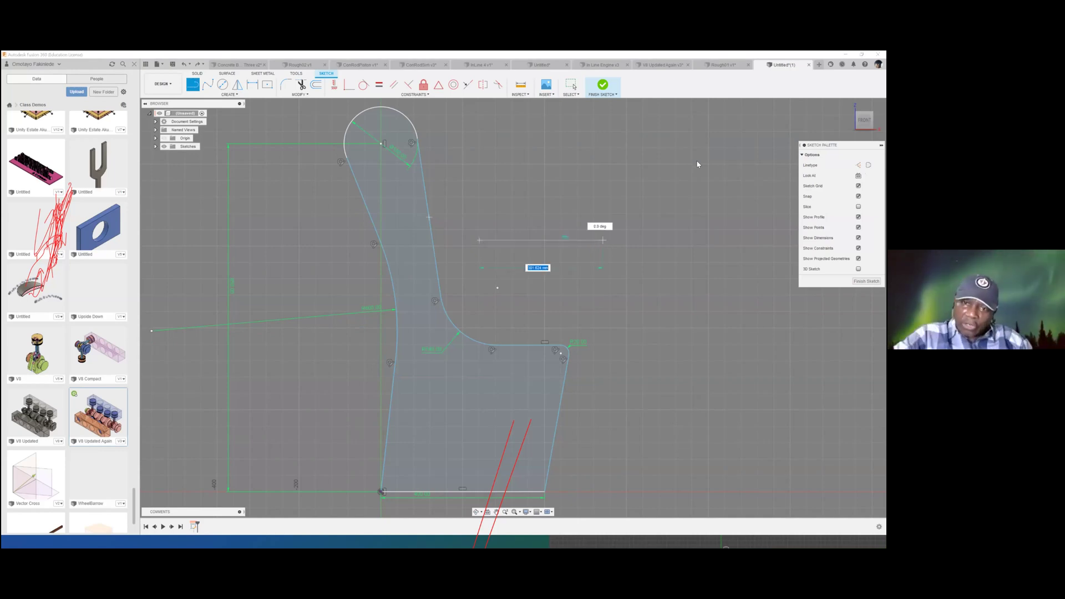
pyautogui.press('Return')
pyautogui.press('Escape')
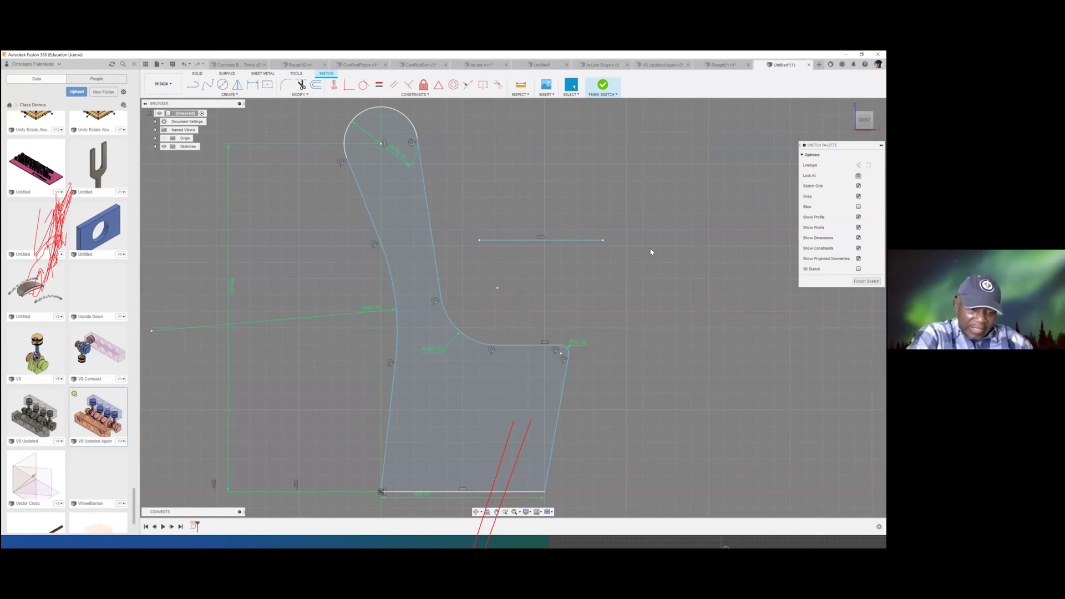
pyautogui.click(183, 64)
pyautogui.press('r')
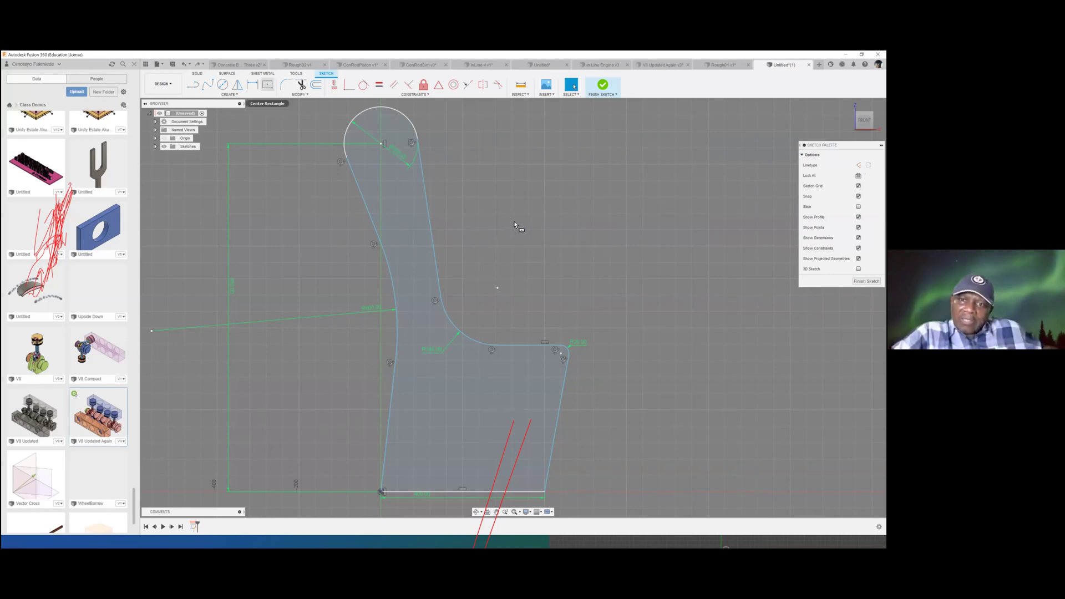
pyautogui.click(513, 222)
pyautogui.press('Tab')
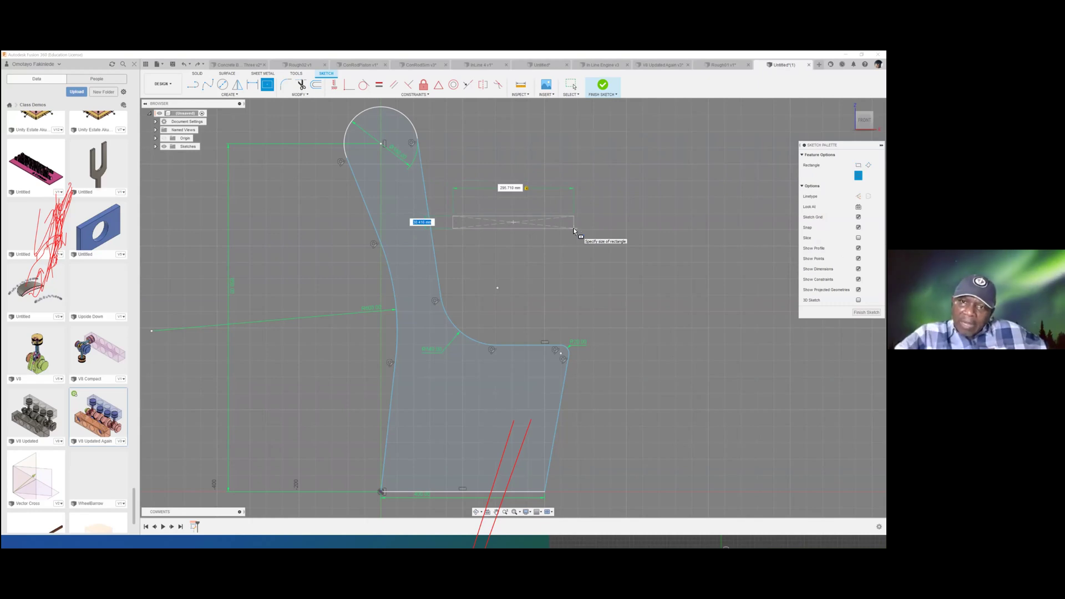
pyautogui.press('Tab')
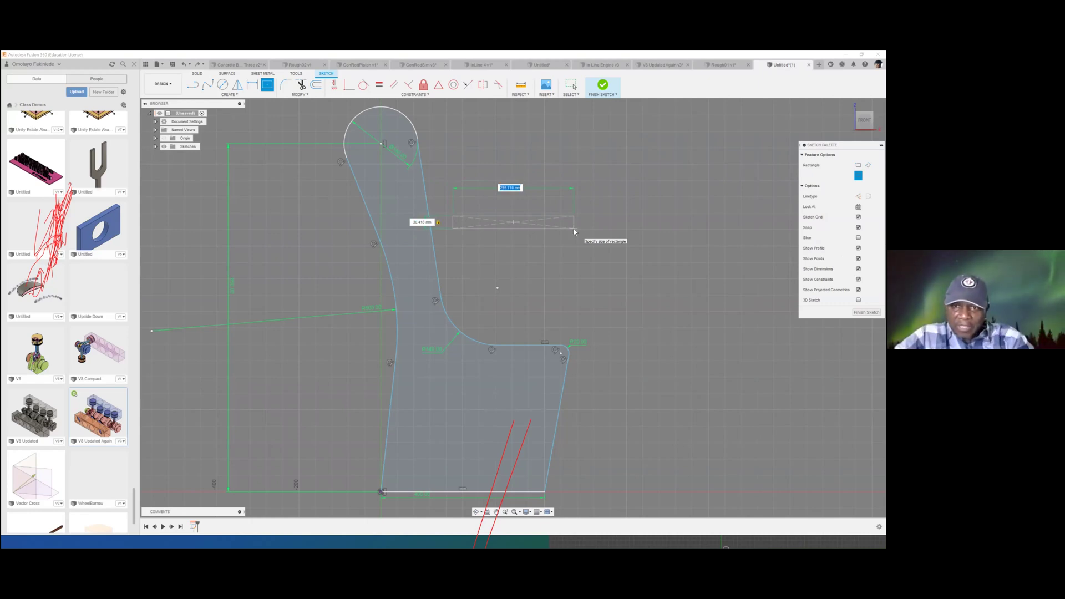
pyautogui.press('Escape')
pyautogui.click(286, 85)
# Draw a center rectangle 250 mm wide and 25 mm high in the empty area right of the backrest
pyautogui.press('r')
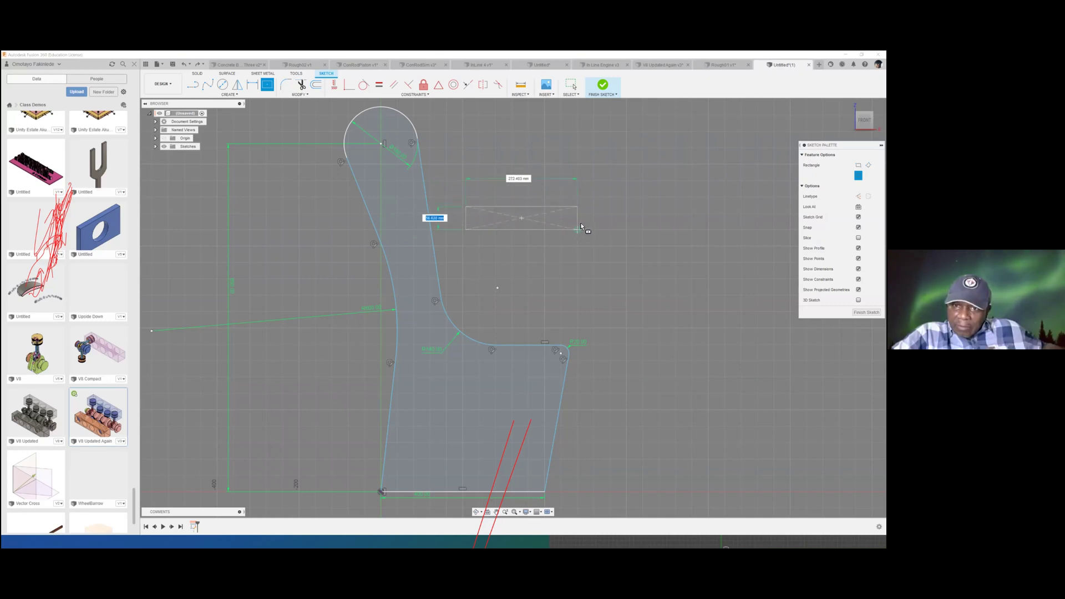
pyautogui.press('Tab')
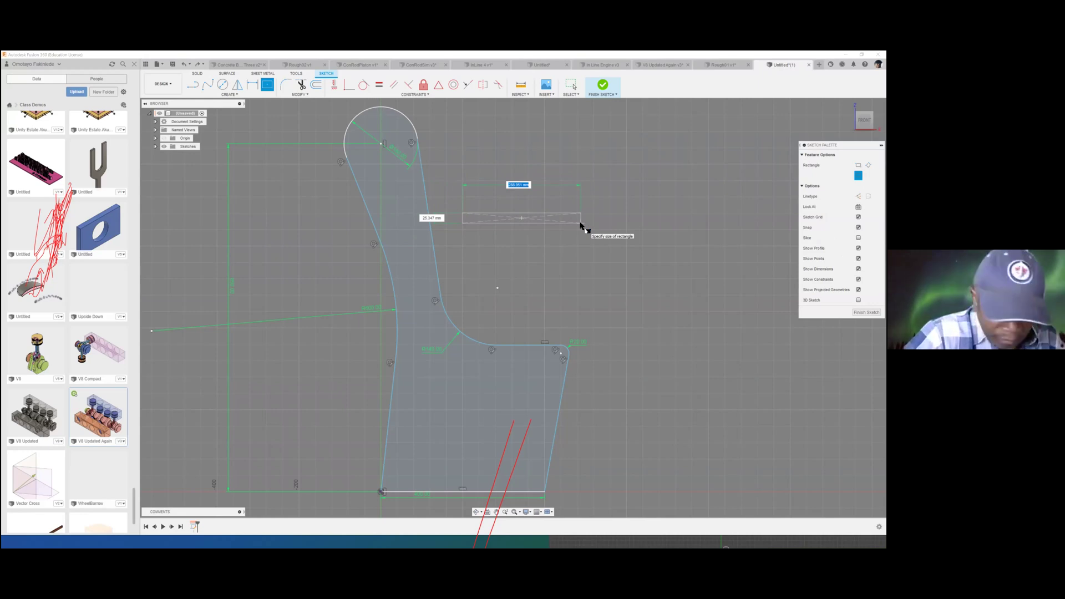
pyautogui.write('250')
pyautogui.press('Tab')
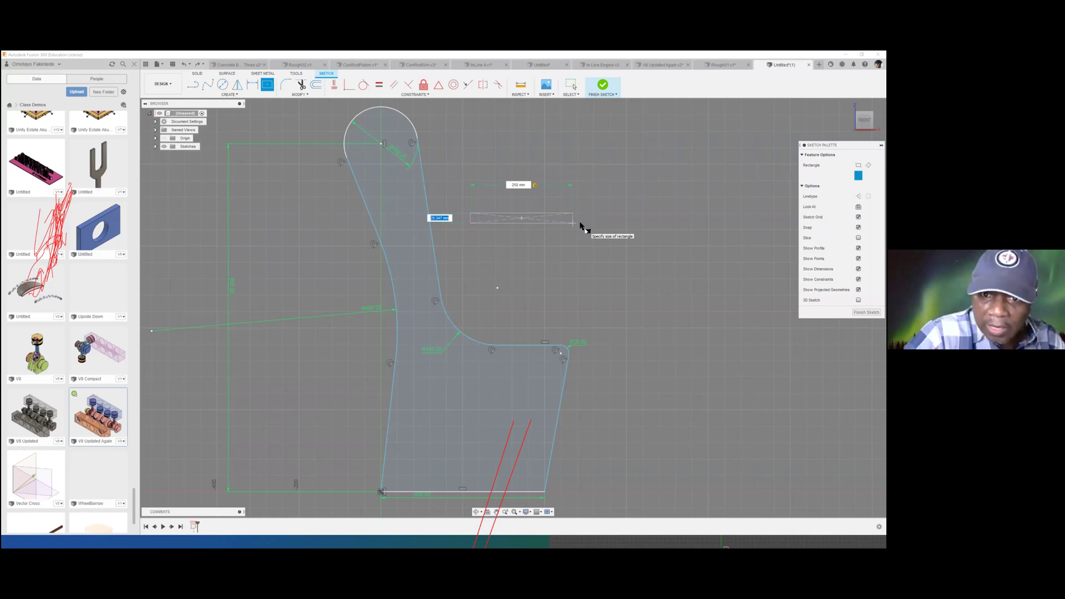
pyautogui.write('25')
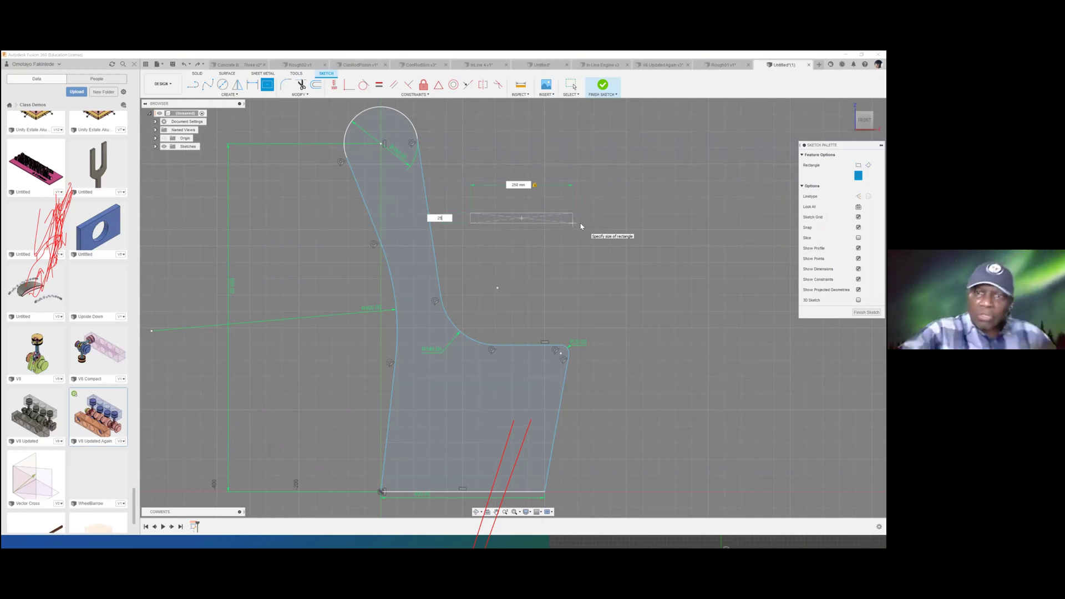
# Finish the narrow horizontal rectangle beside the chair-side profile and move it inside the profile, just below the seat edge
pyautogui.press('Return')
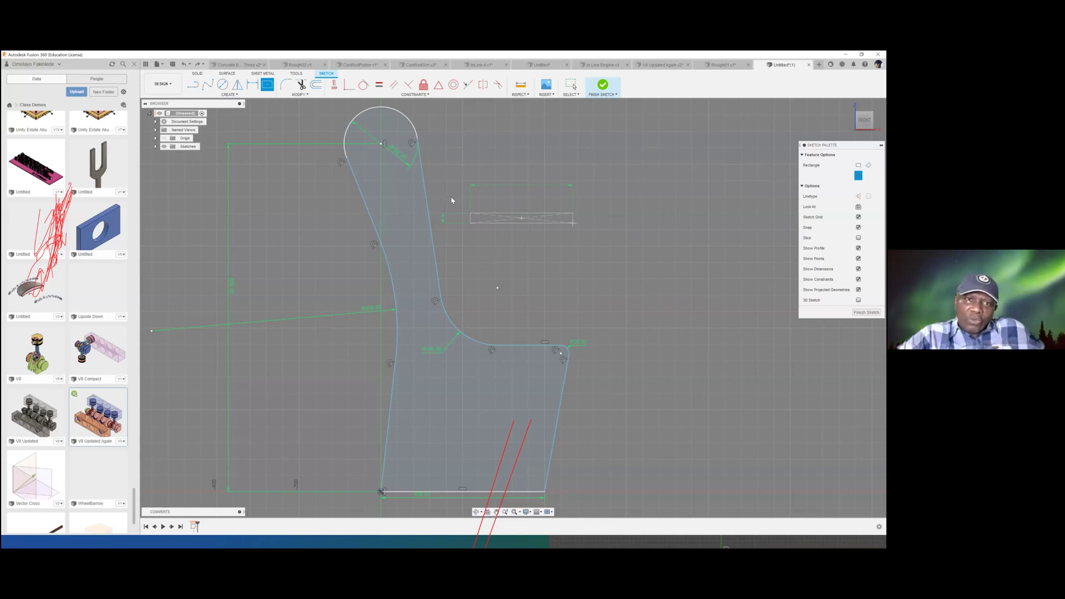
pyautogui.press('Escape')
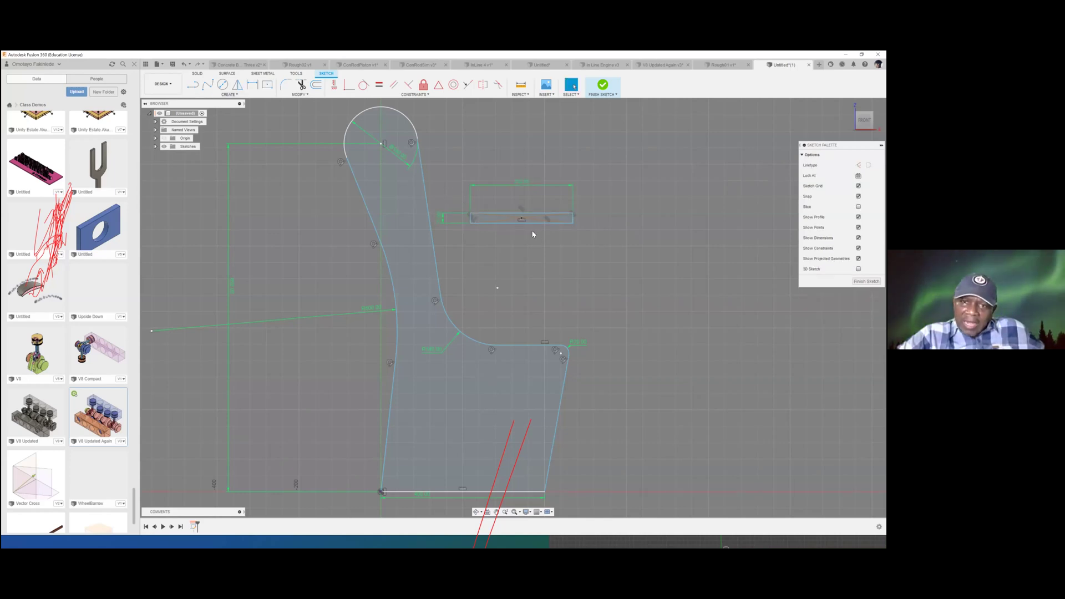
pyautogui.moveTo(461, 200); pyautogui.dragTo(584, 232)
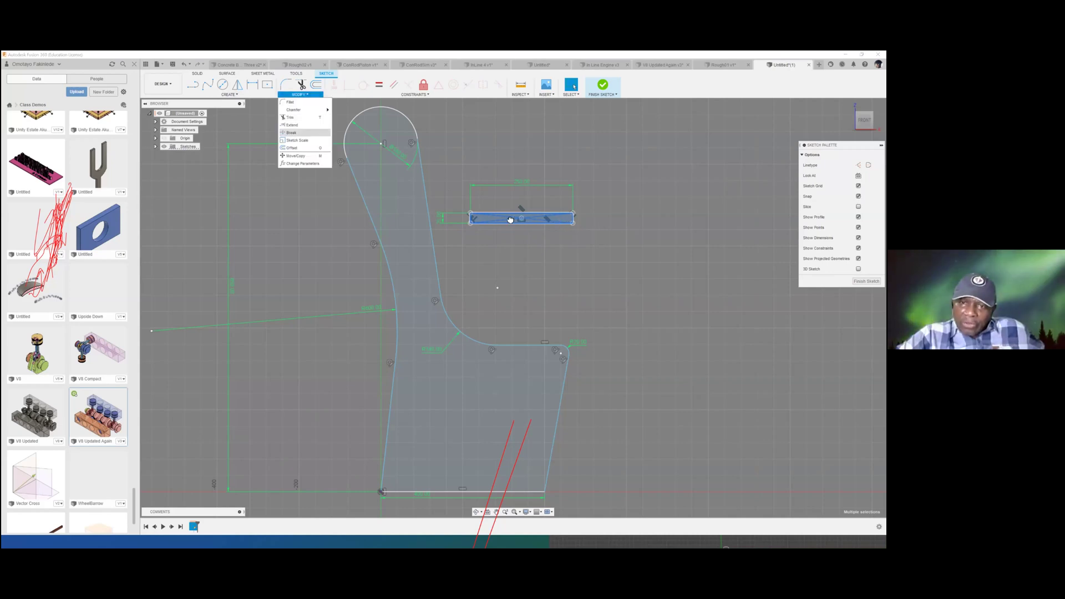
pyautogui.press('m')
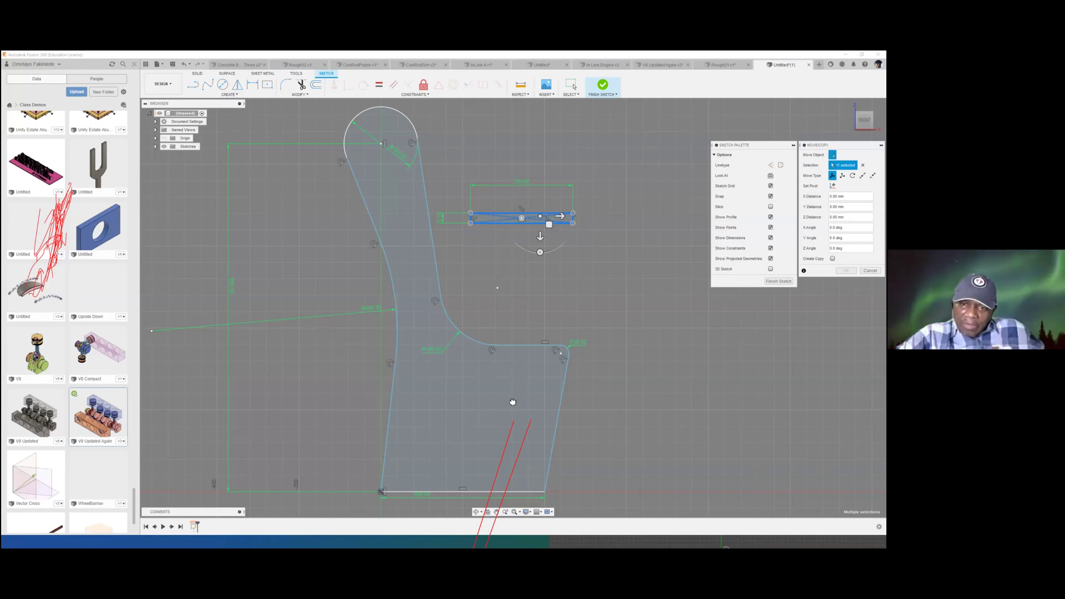
pyautogui.moveTo(561, 216); pyautogui.dragTo(527, 216)
pyautogui.moveTo(522, 371); pyautogui.dragTo(526, 372)
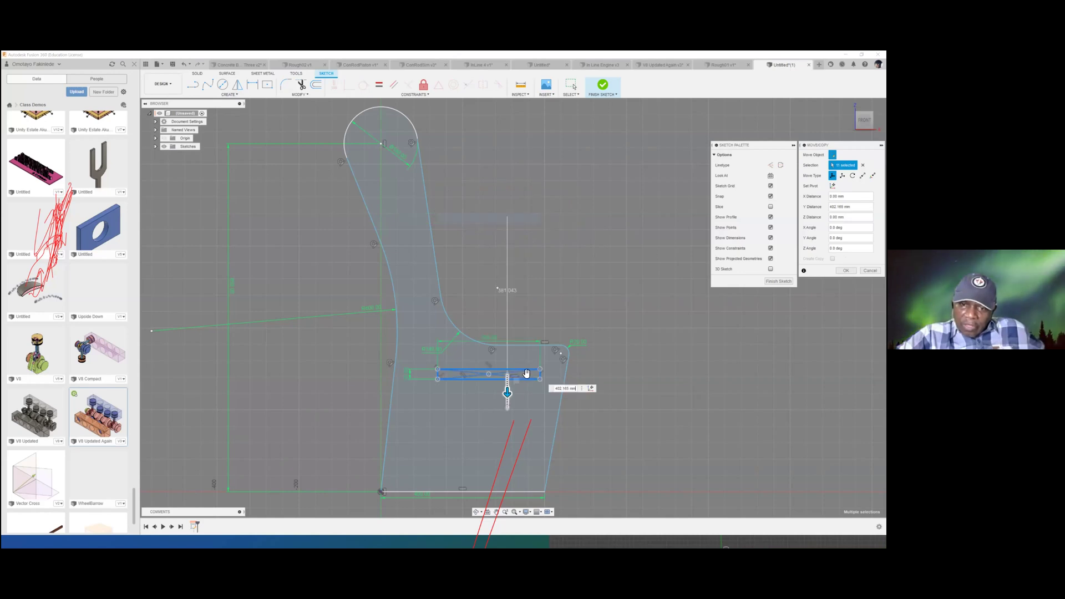
pyautogui.click(623, 379)
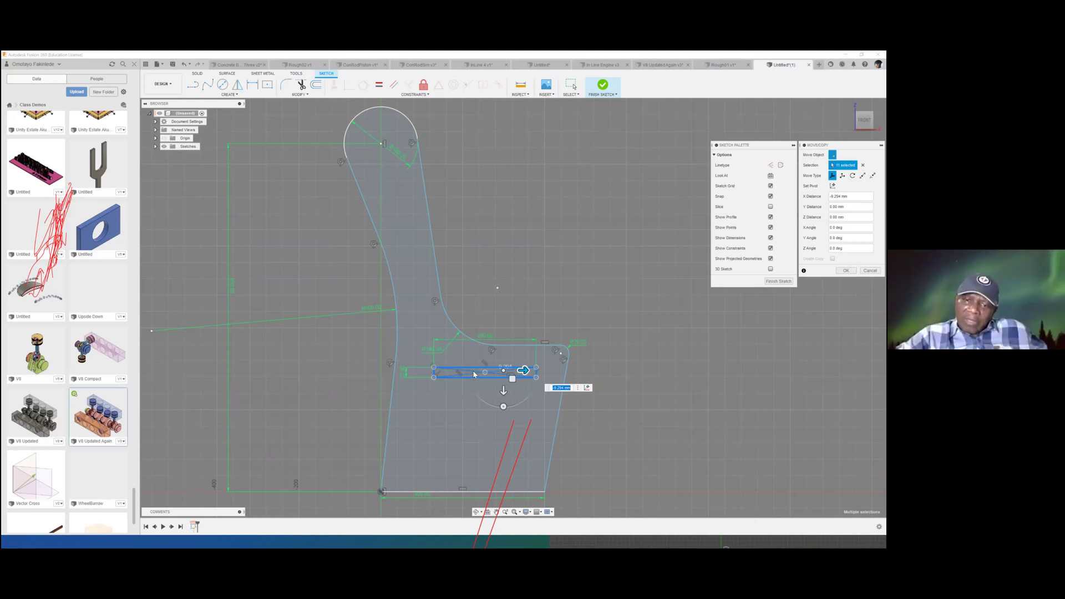
pyautogui.press('Return')
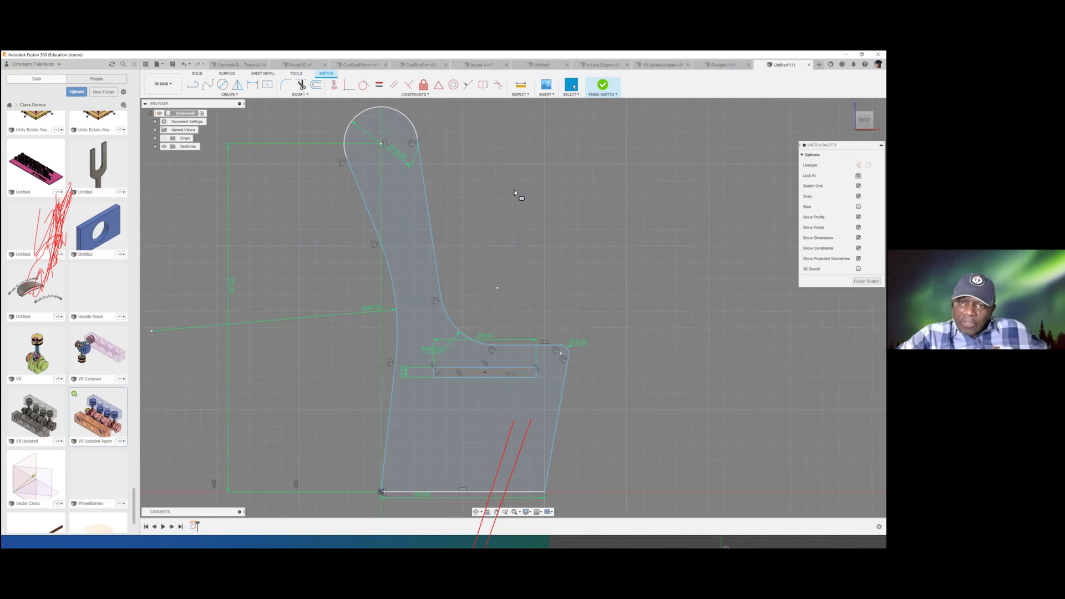
# Sketch a short horizontal center rectangle in the empty area beside the backrest of the profile
pyautogui.press('r')
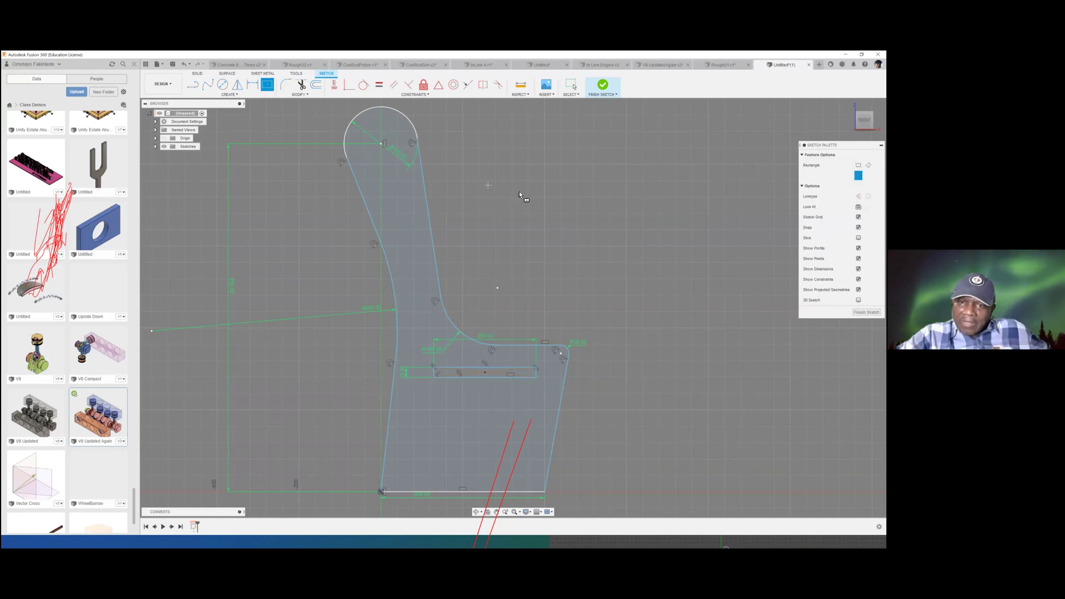
pyautogui.click(488, 185)
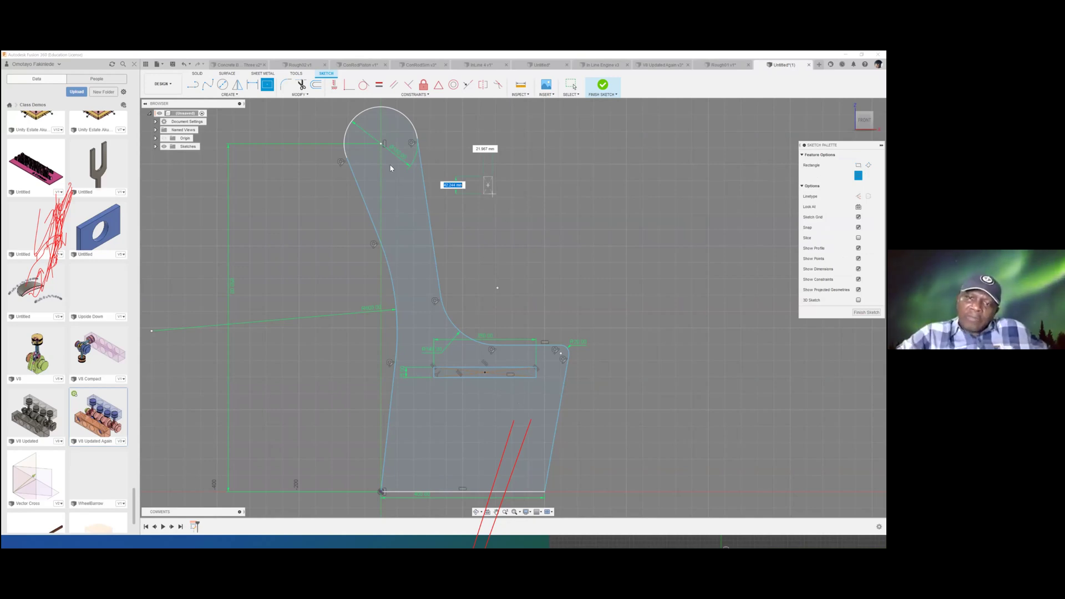
pyautogui.press('Return')
pyautogui.press('Escape')
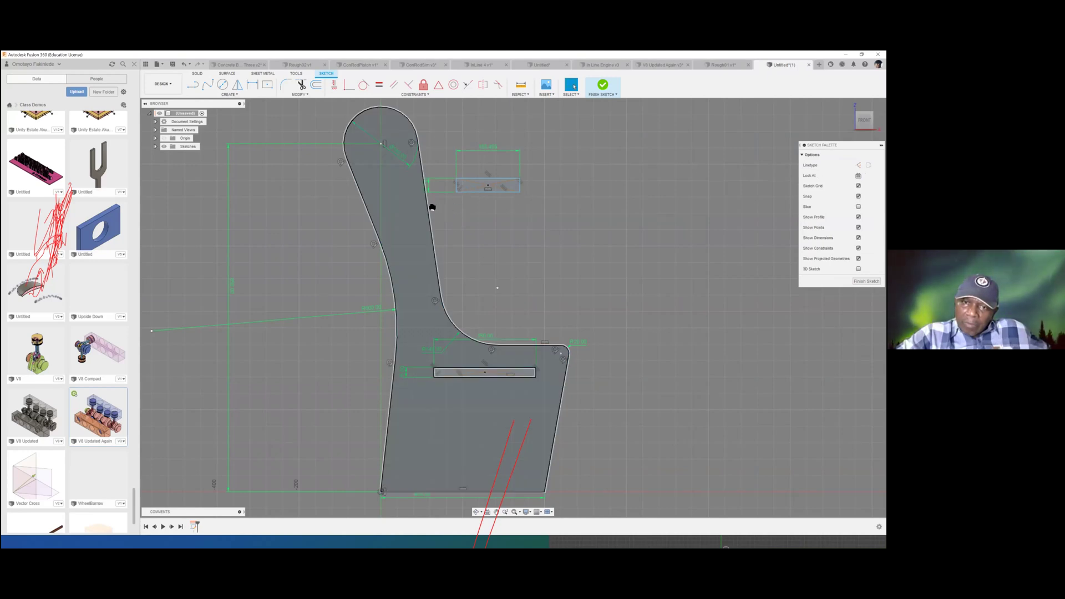
pyautogui.press('m')
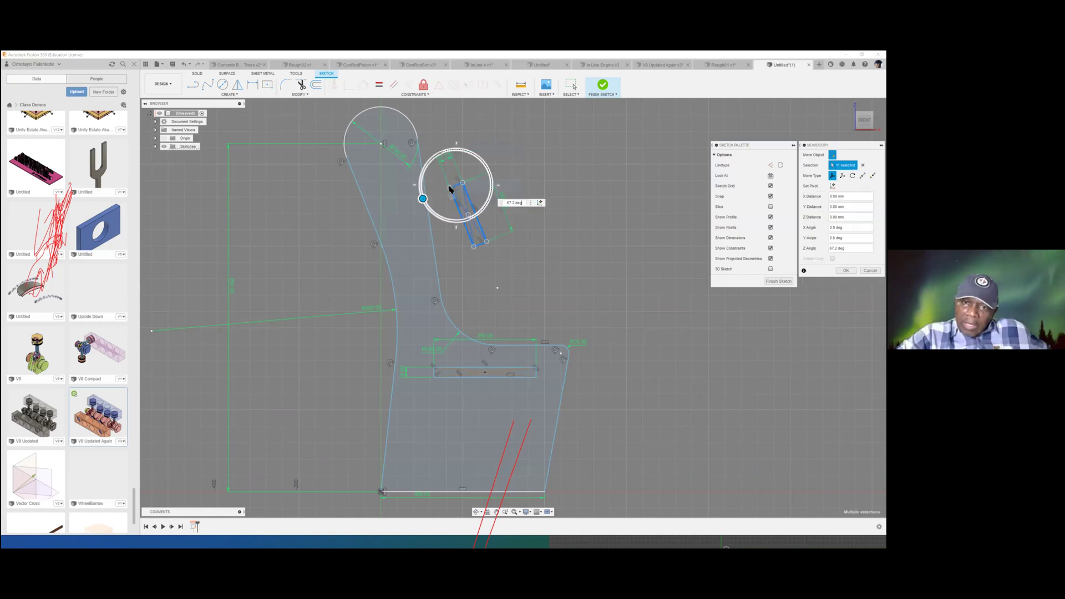
pyautogui.moveTo(450, 188); pyautogui.dragTo(447, 188)
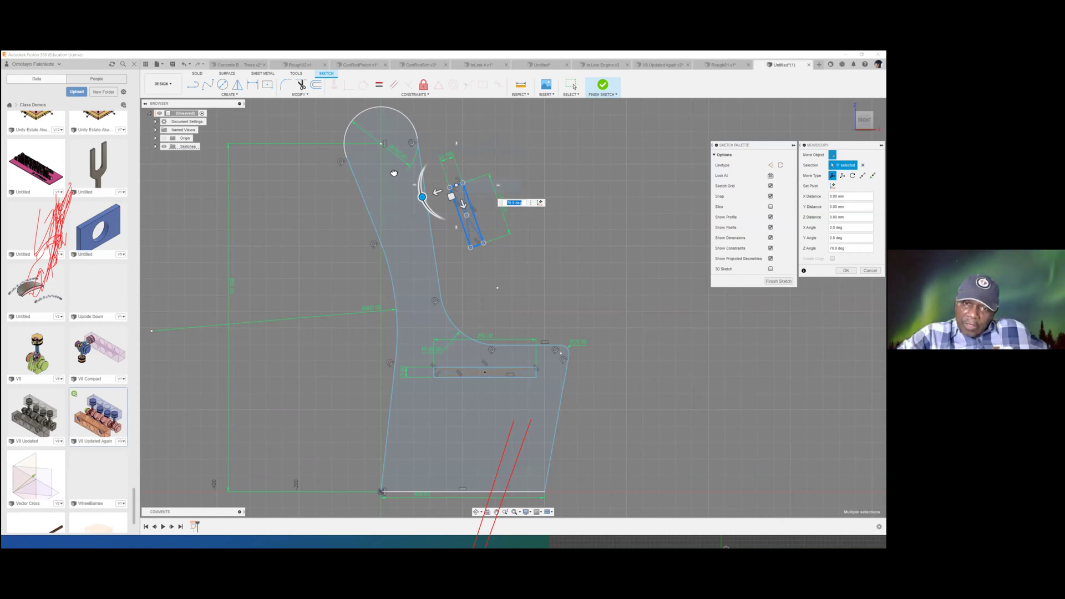
pyautogui.moveTo(394, 173); pyautogui.dragTo(394, 176)
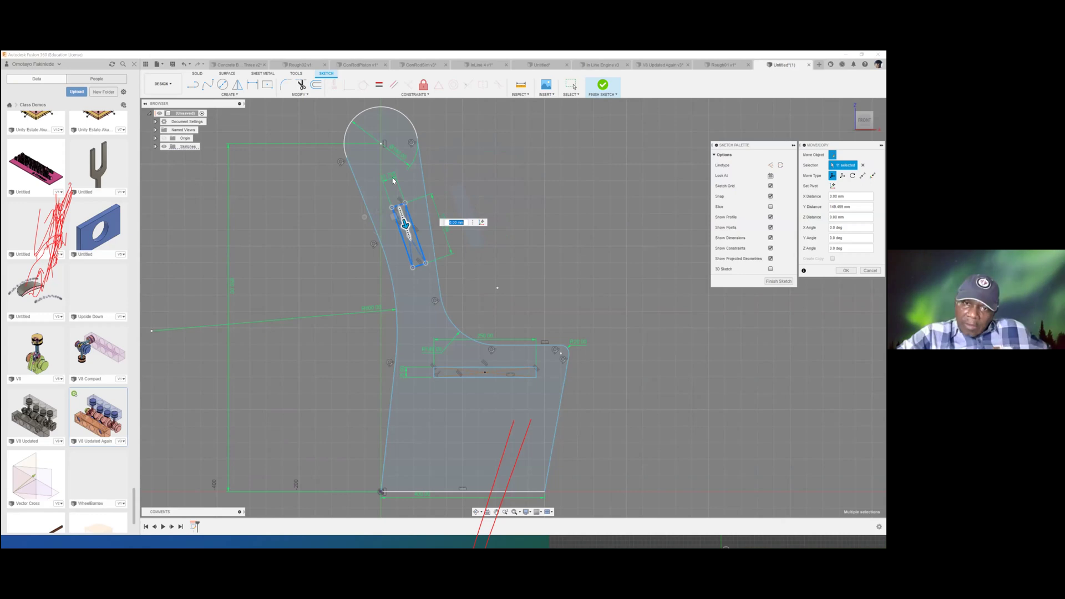
pyautogui.moveTo(406, 224); pyautogui.dragTo(347, 165)
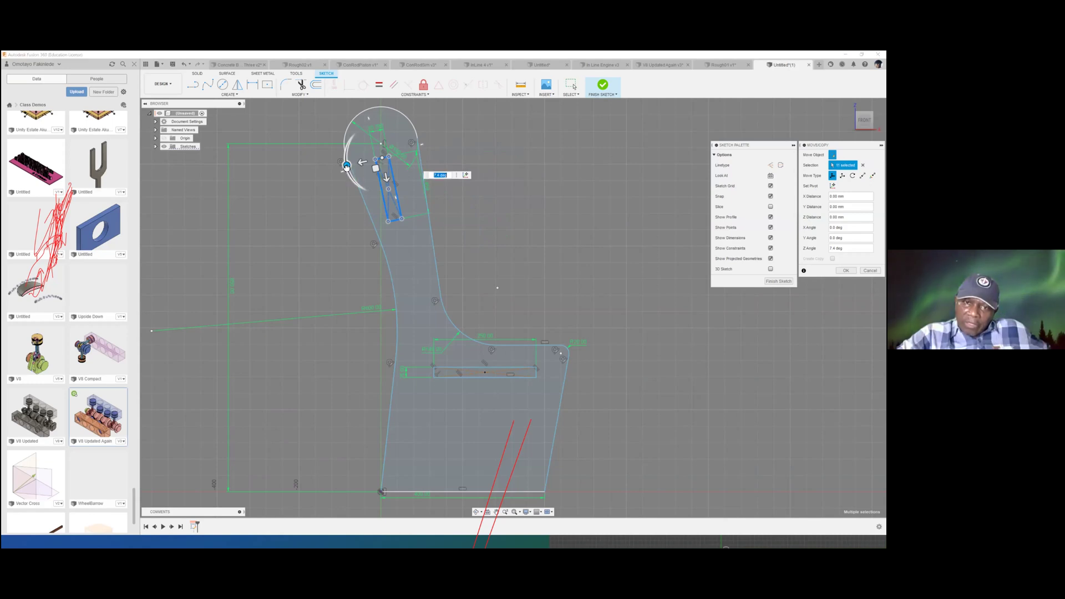
pyautogui.moveTo(348, 170); pyautogui.dragTo(347, 169)
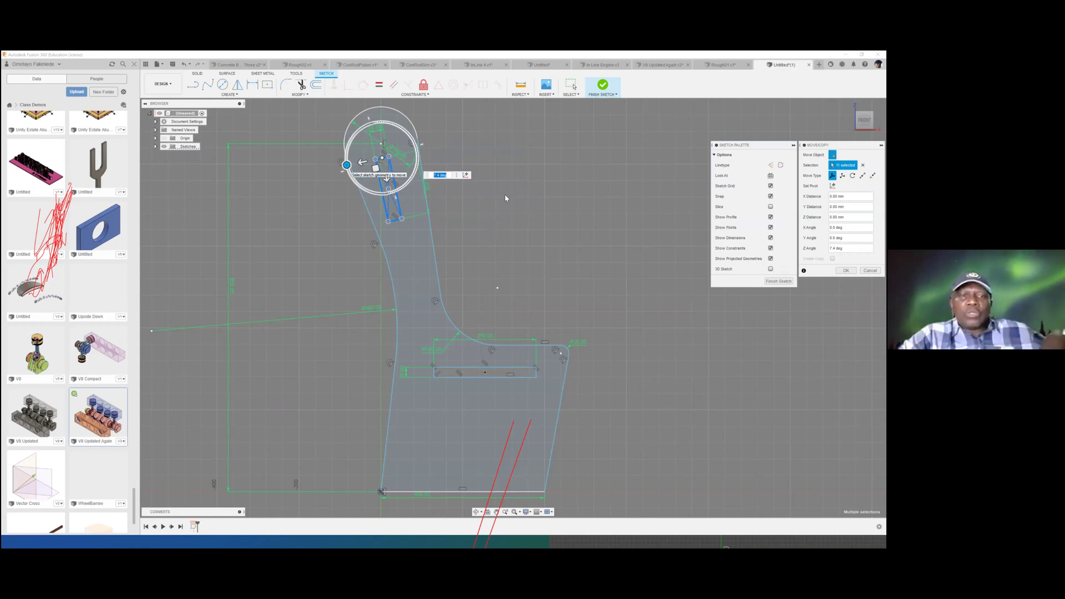
pyautogui.press('Escape')
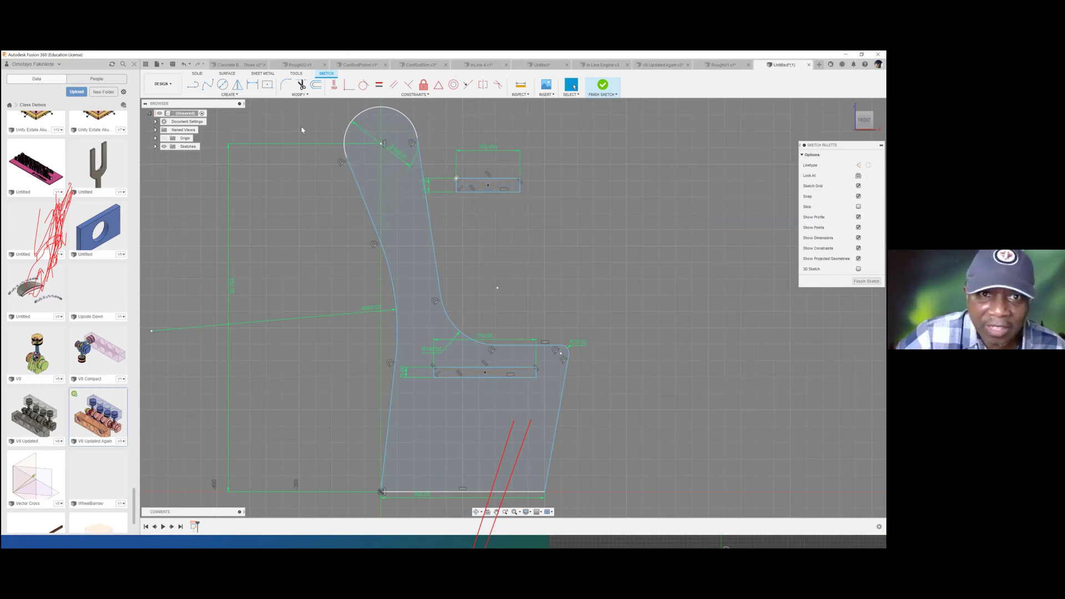
# Rotate the short rectangle to follow the backrest's slope and move it inside the backrest, with a final shift of -90 mm along its length
pyautogui.moveTo(481, 183); pyautogui.dragTo(524, 198)
pyautogui.click(300, 94)
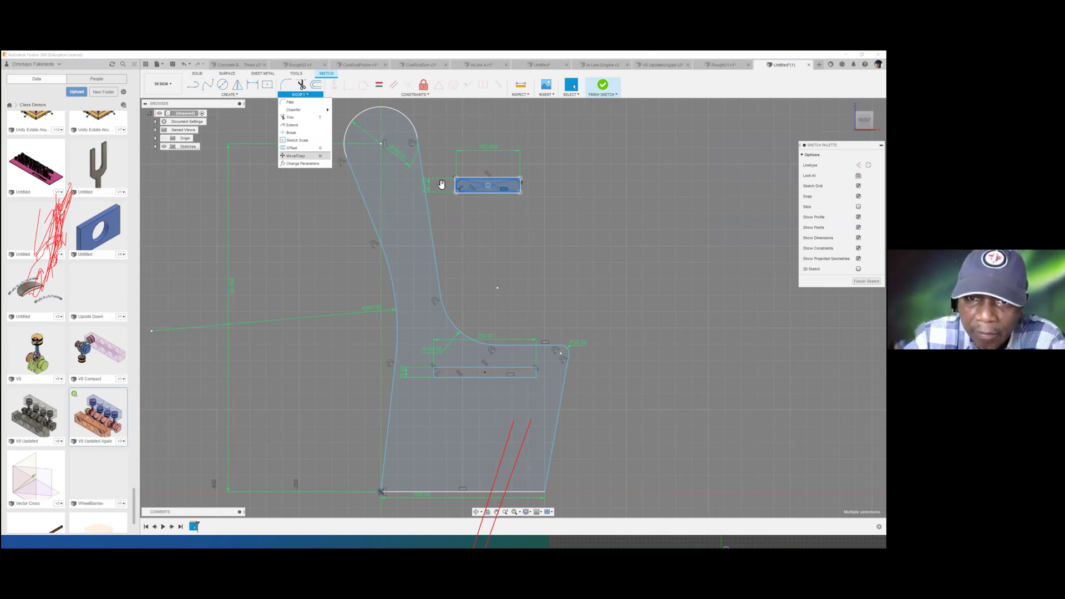
pyautogui.click(296, 156)
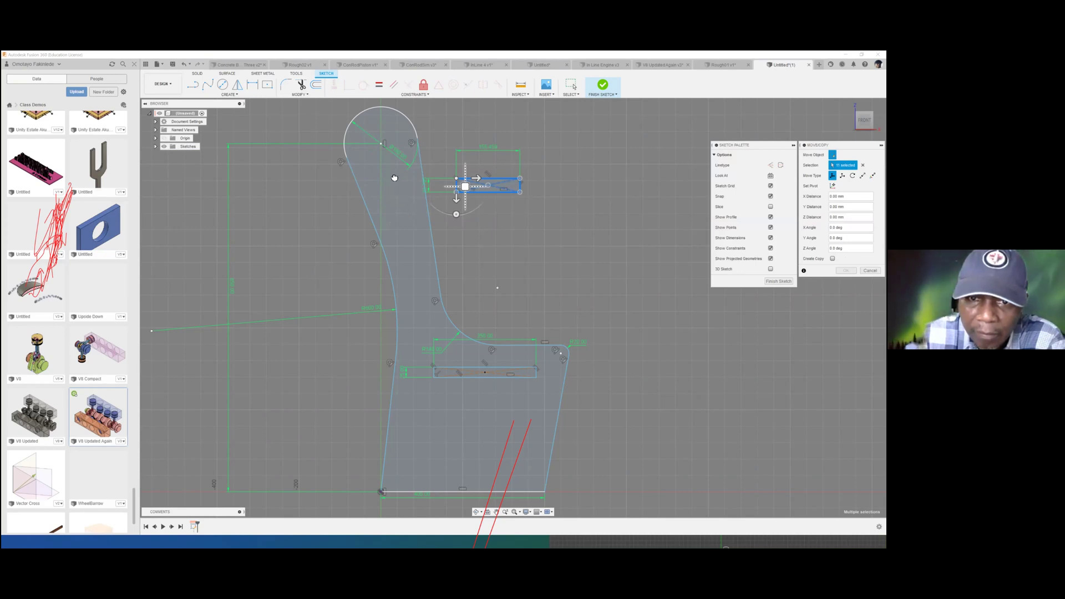
pyautogui.moveTo(456, 214); pyautogui.dragTo(384, 197)
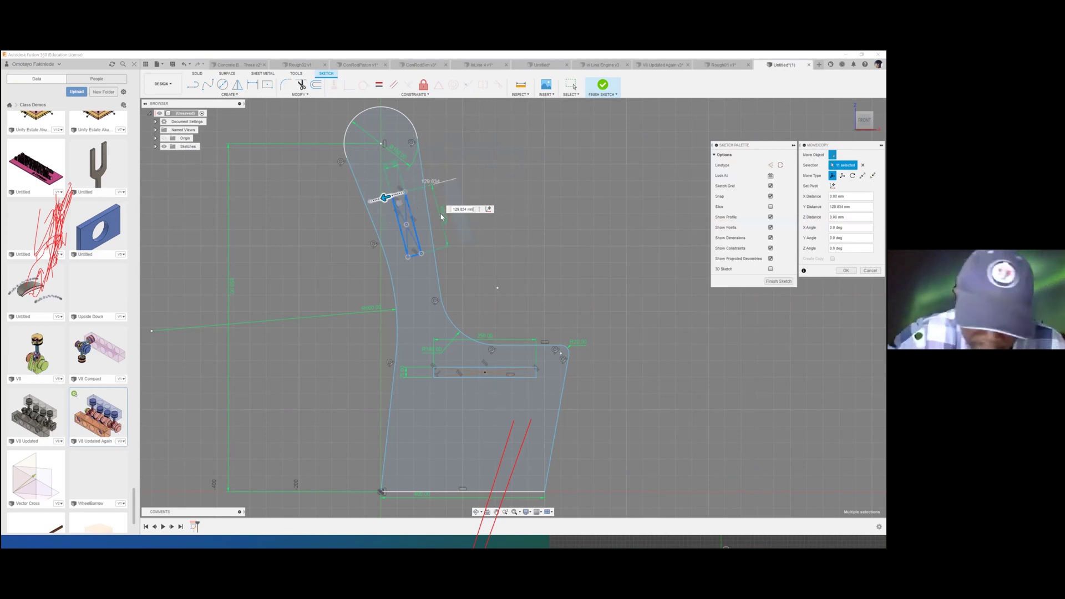
pyautogui.press('Tab')
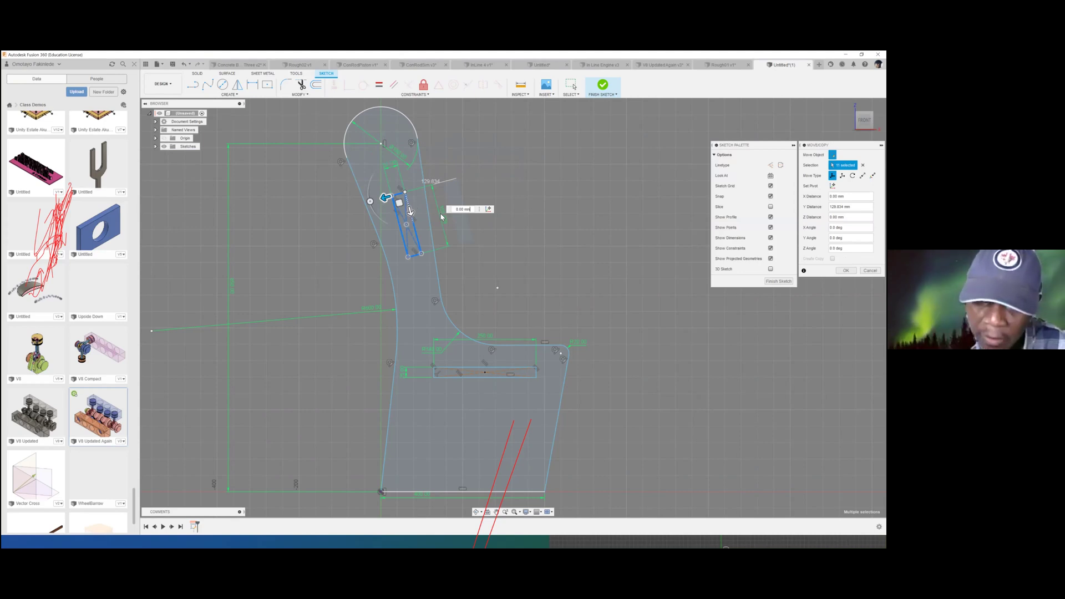
pyautogui.moveTo(410, 212); pyautogui.dragTo(400, 175)
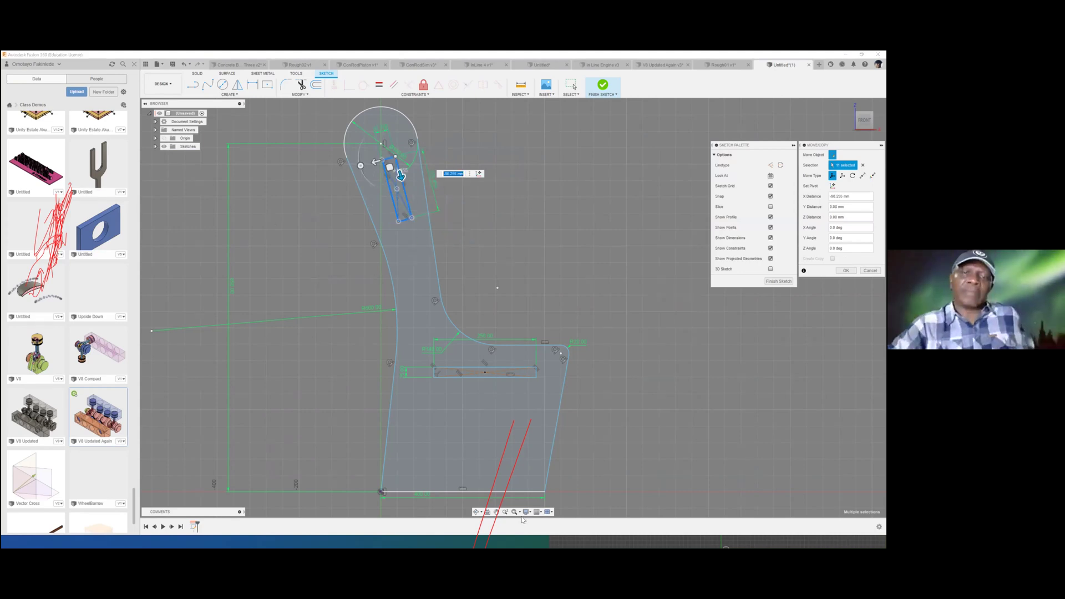
pyautogui.write('-90')
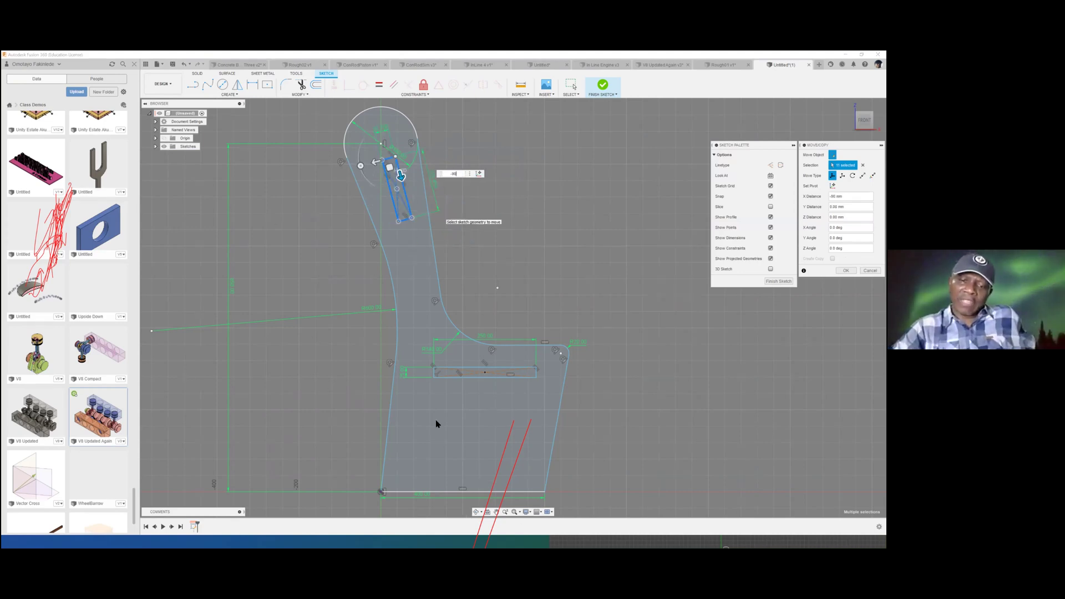
pyautogui.press('Return')
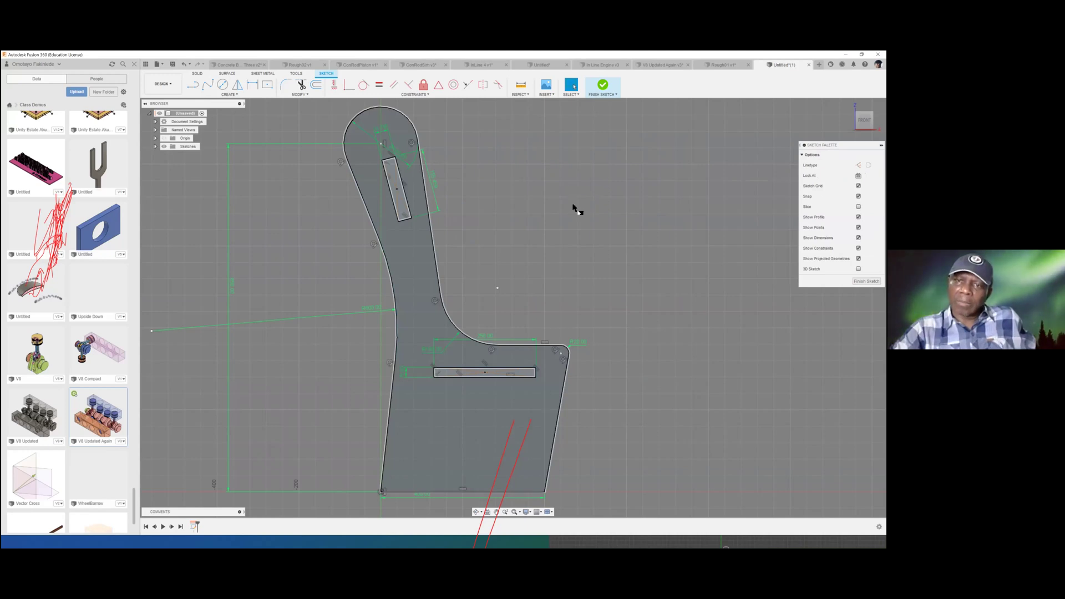
pyautogui.press('r')
pyautogui.click(544, 164)
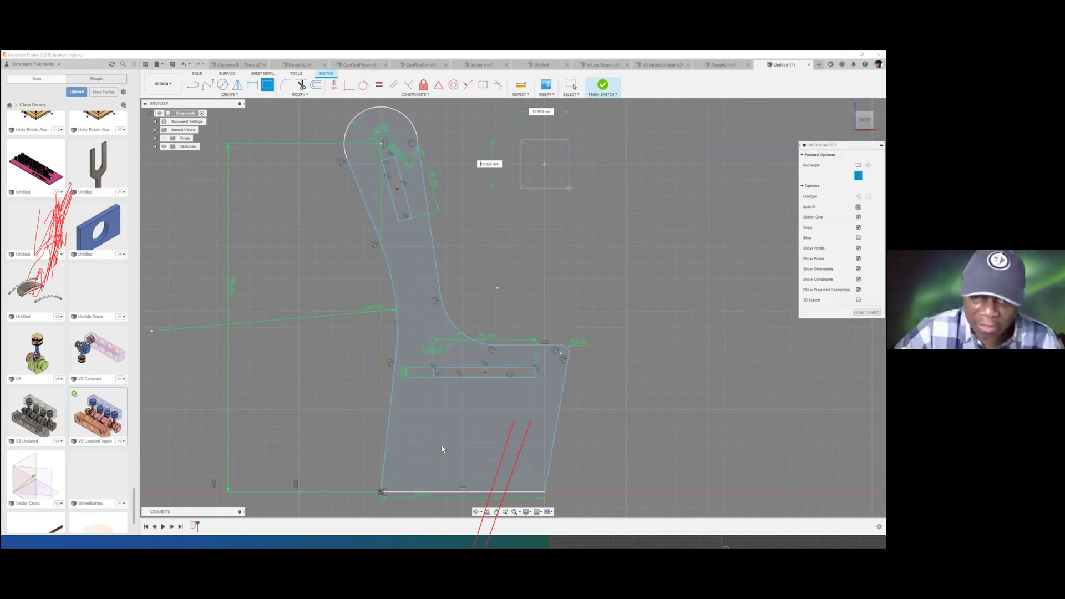
pyautogui.press('Escape')
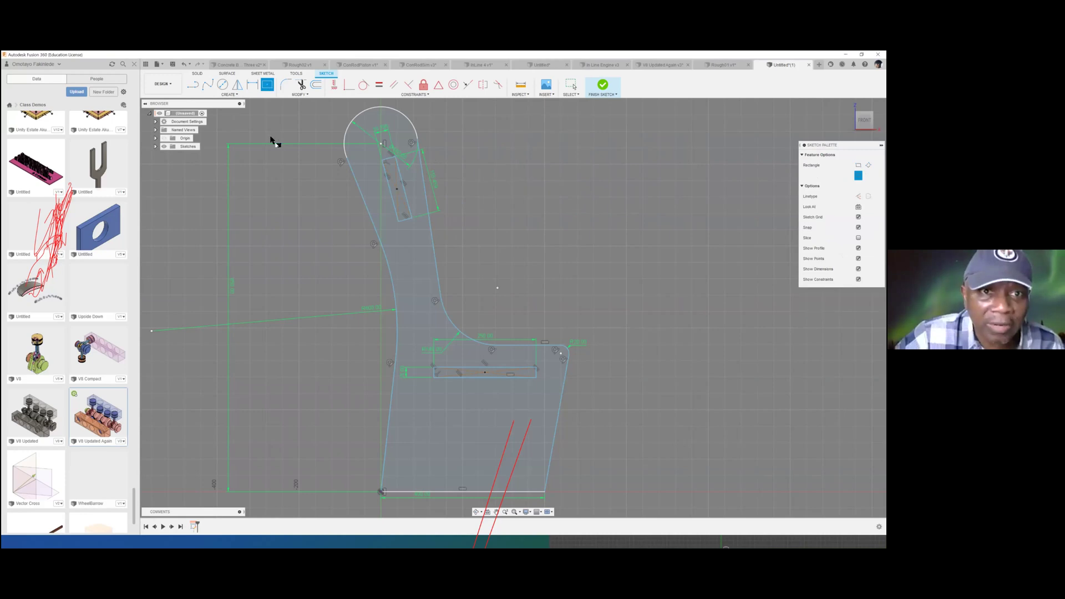
# Sketch a large center rectangle in the lower part of the profile, beneath the narrow seat slot
pyautogui.press('r')
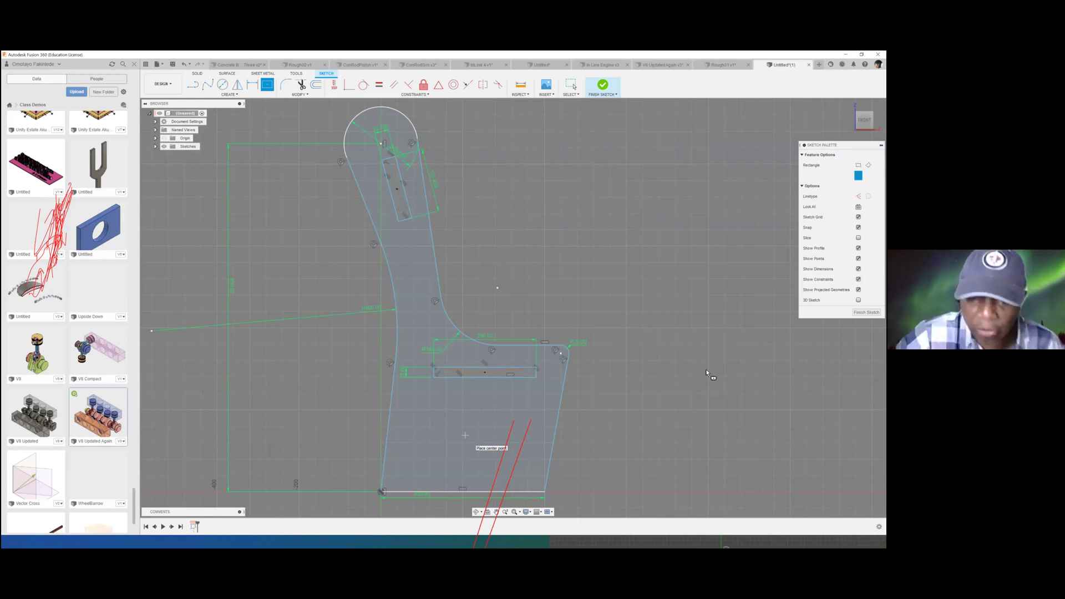
pyautogui.click(464, 435)
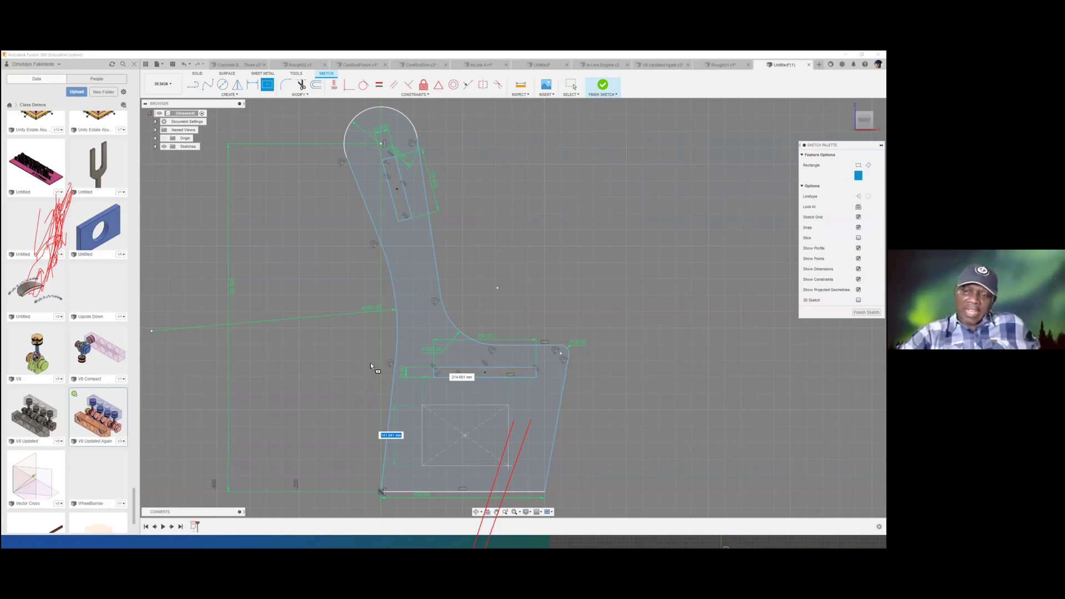
pyautogui.press('Return')
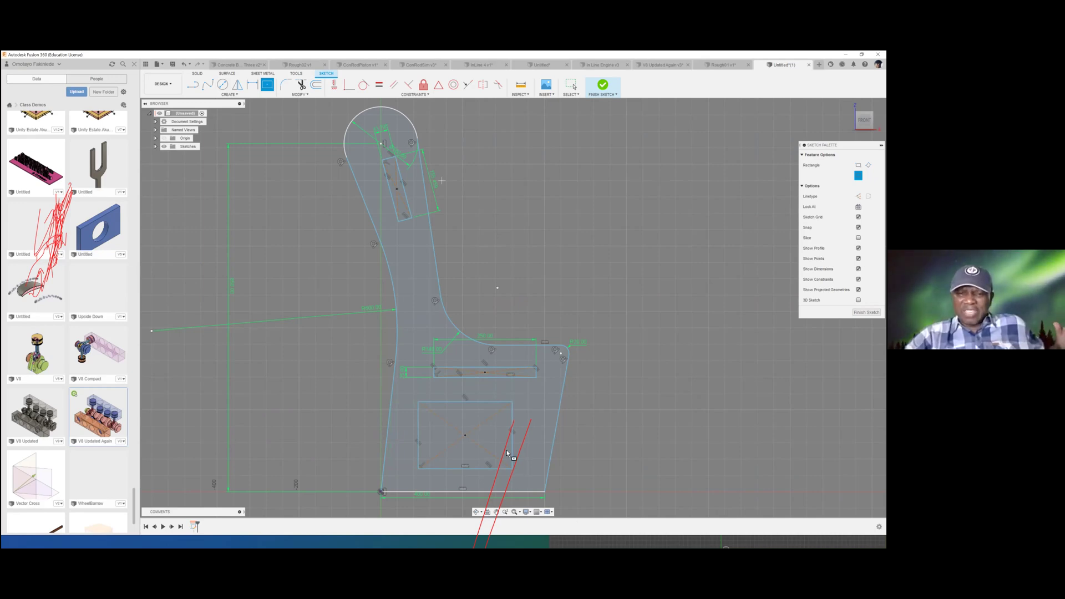
pyautogui.press('super')
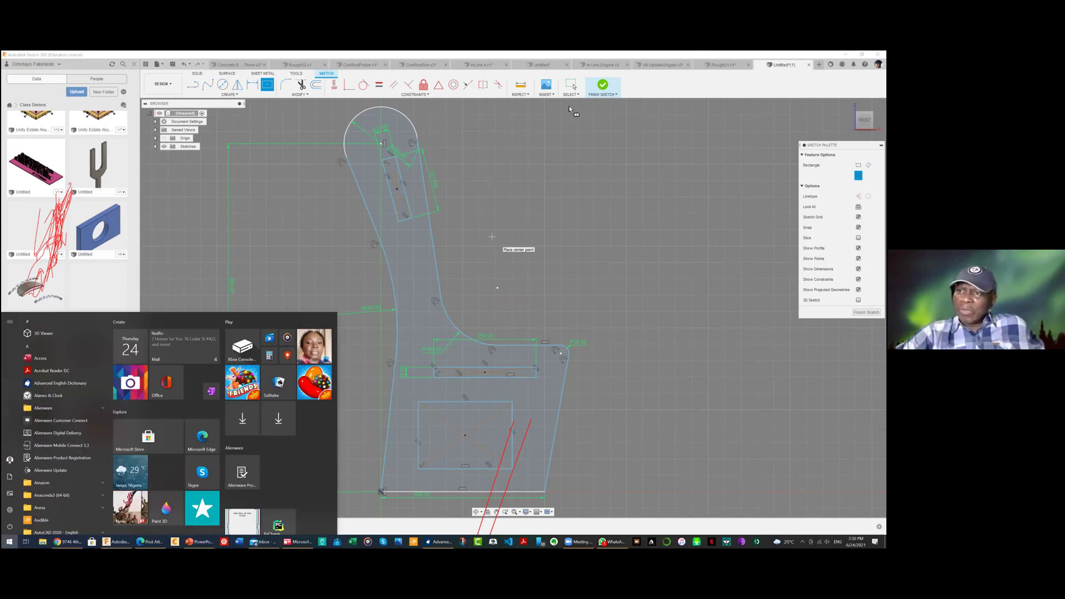
pyautogui.press('super')
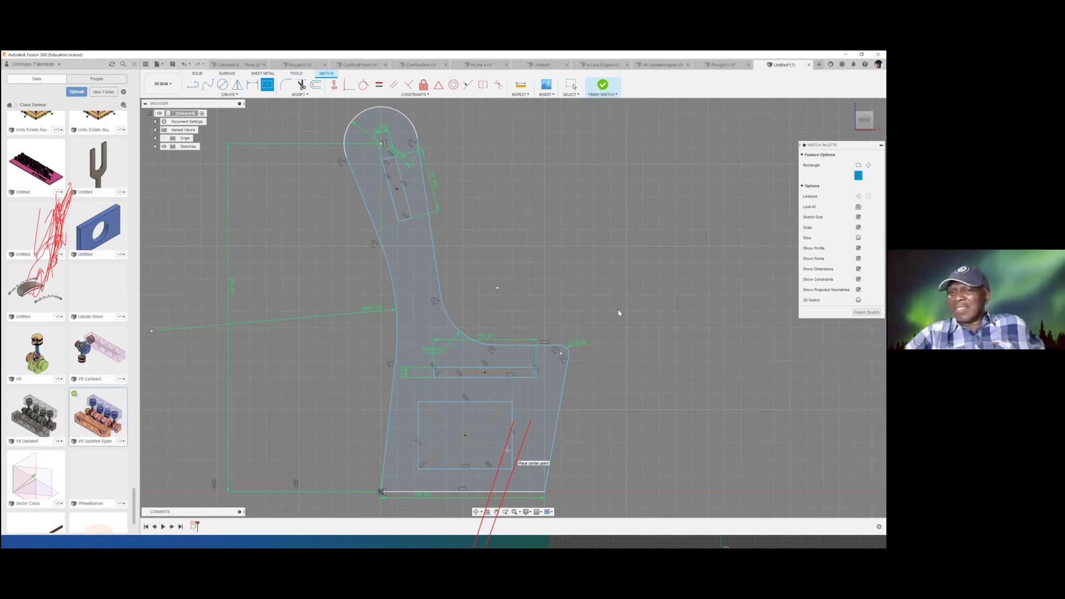
# Extrude the chair-side profile to one side as a new body, leaving the three rectangles as openings
pyautogui.click(848, 104)
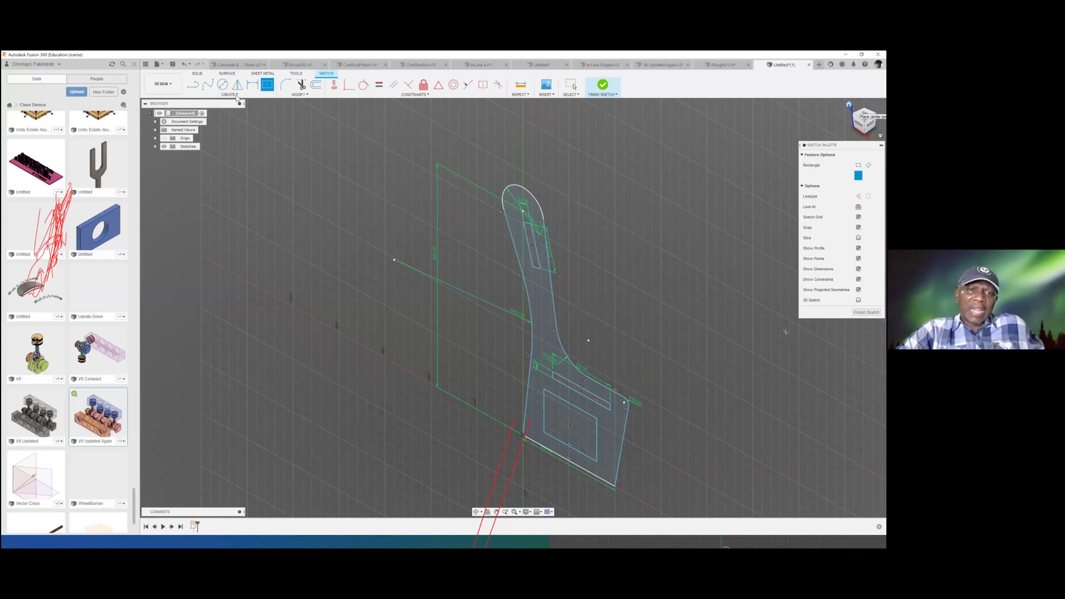
pyautogui.press('e')
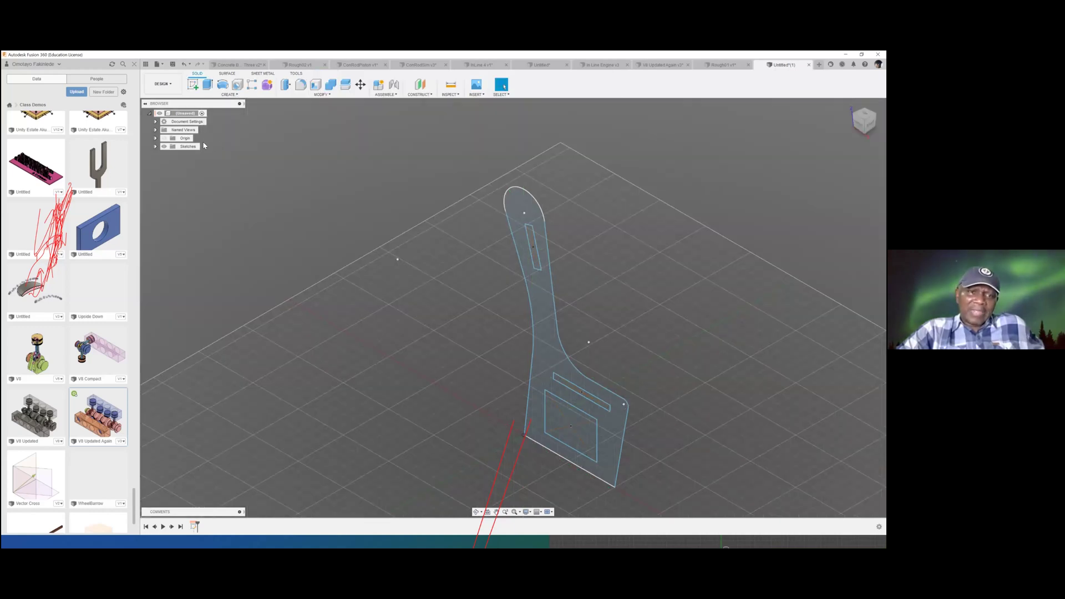
pyautogui.click(229, 94)
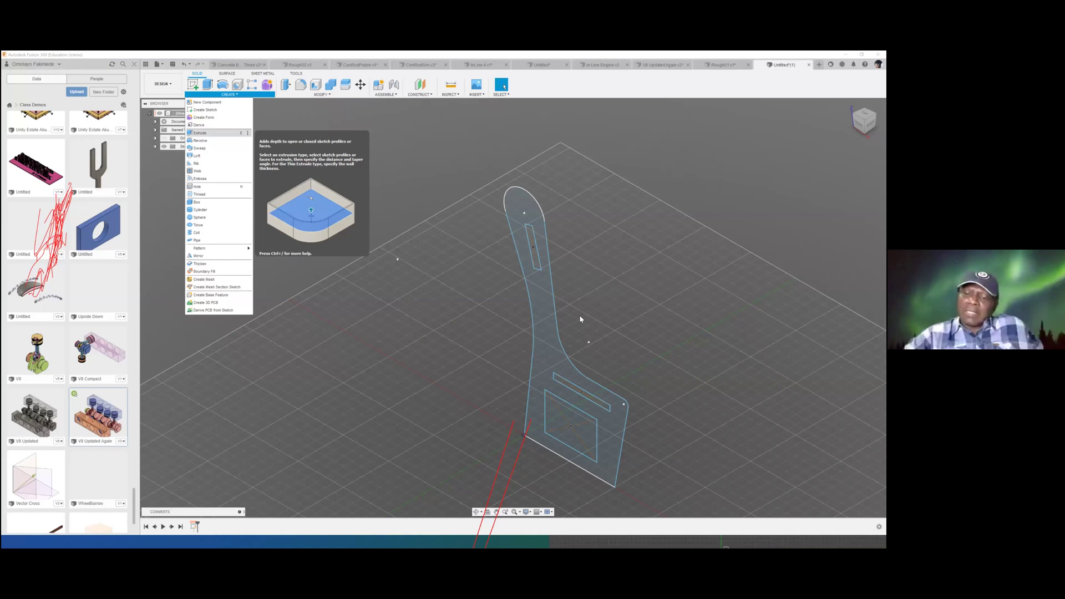
pyautogui.press('e')
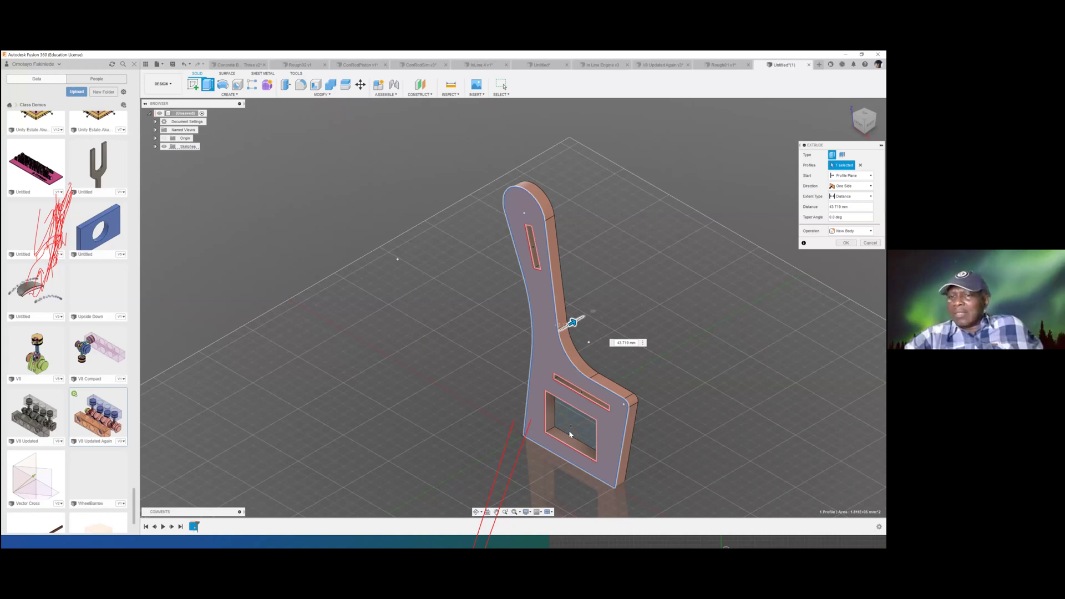
pyautogui.press('Return')
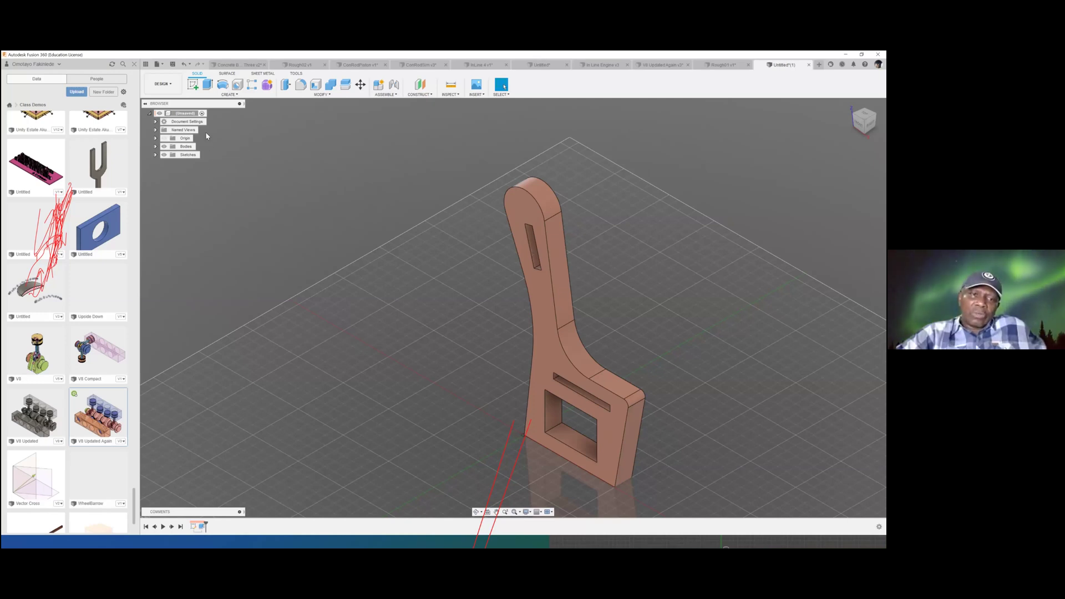
pyautogui.click(535, 247)
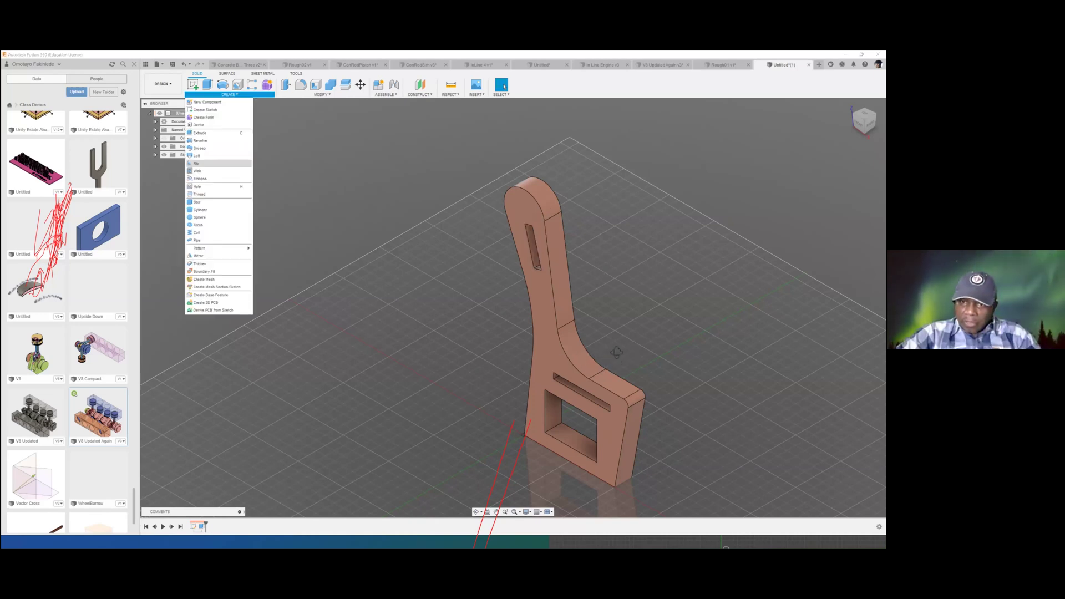
pyautogui.click(631, 349)
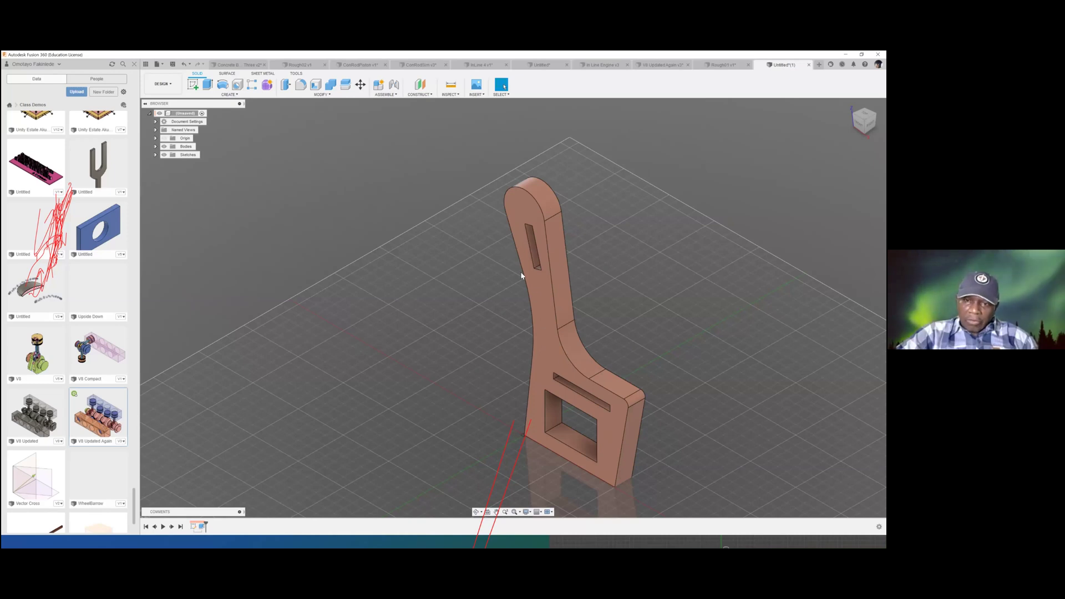
pyautogui.press('e')
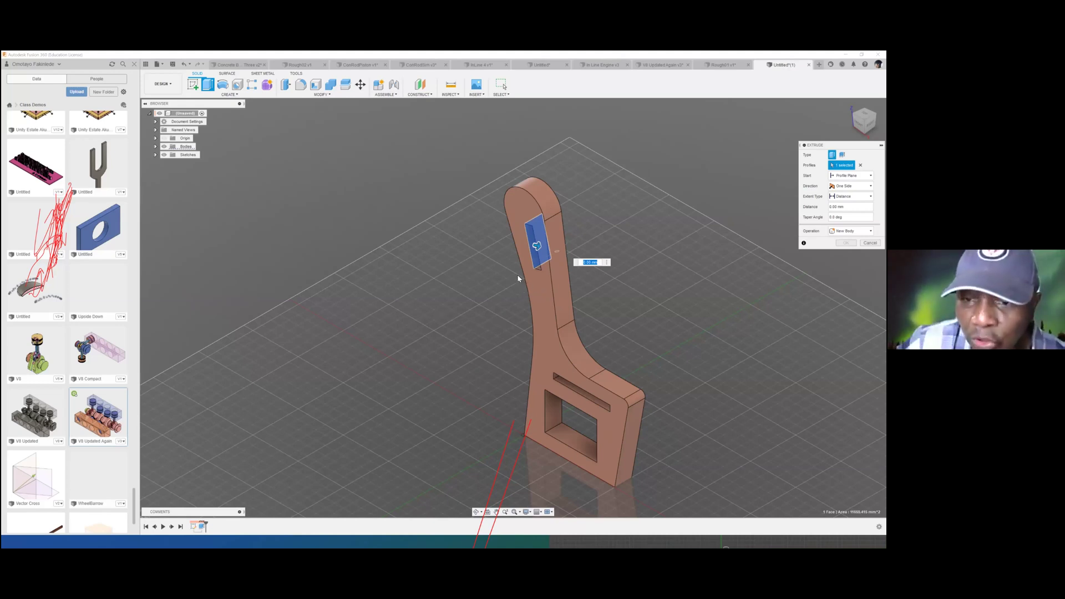
pyautogui.press('Escape')
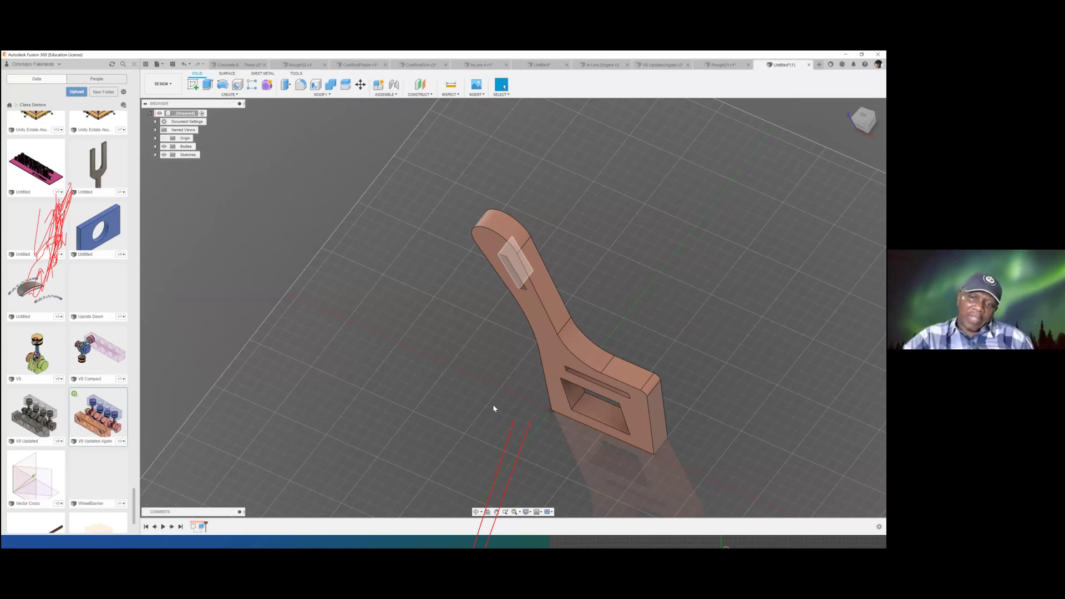
# Start a new sketch on the side panel's front face, the one showing the three rectangular openings
pyautogui.click(193, 527)
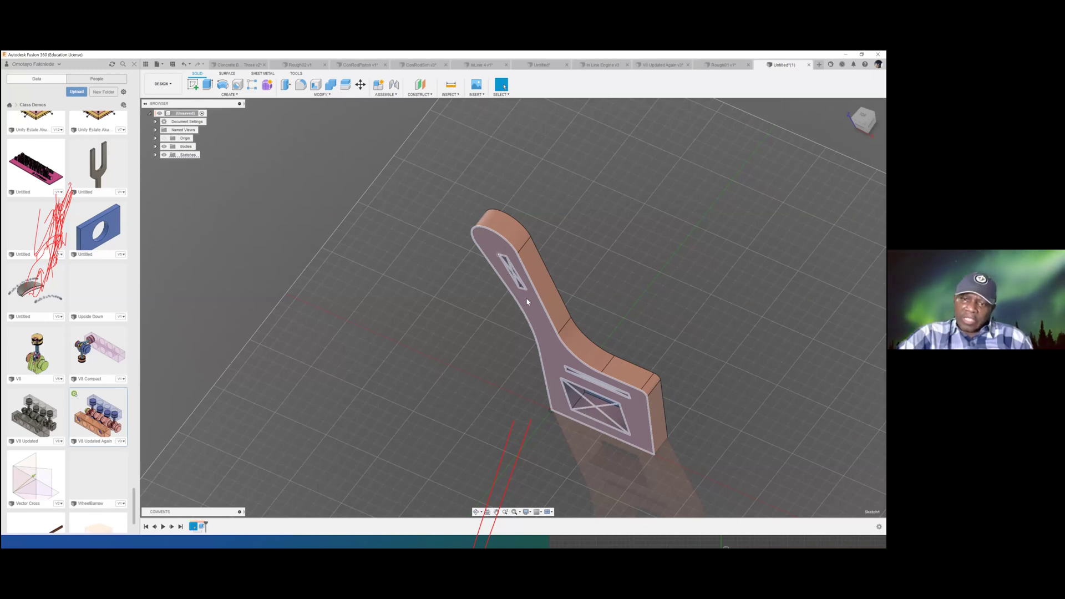
pyautogui.click(232, 96)
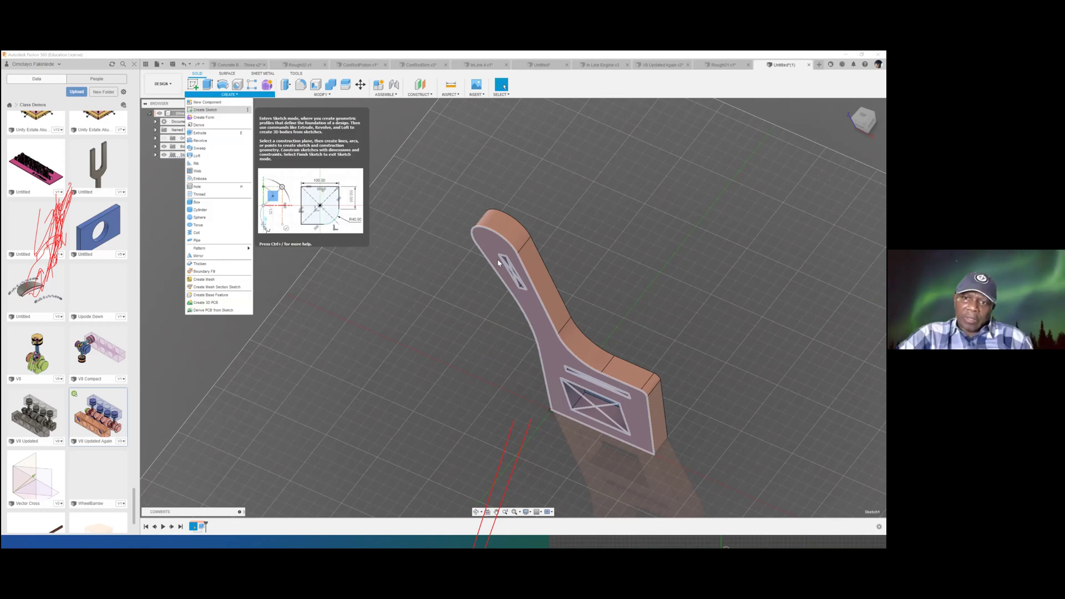
pyautogui.click(201, 111)
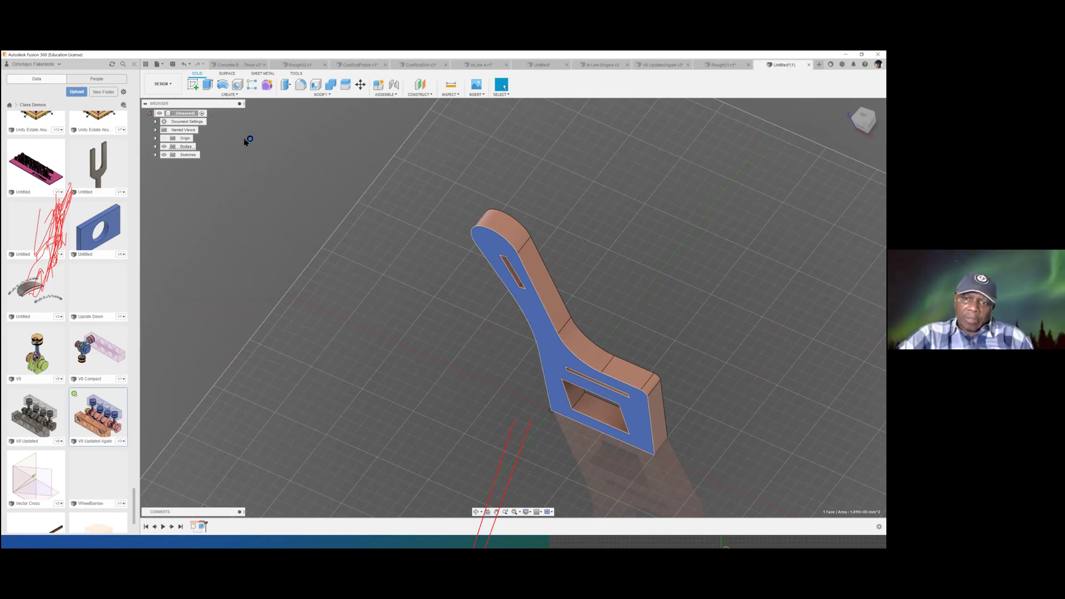
pyautogui.click(547, 335)
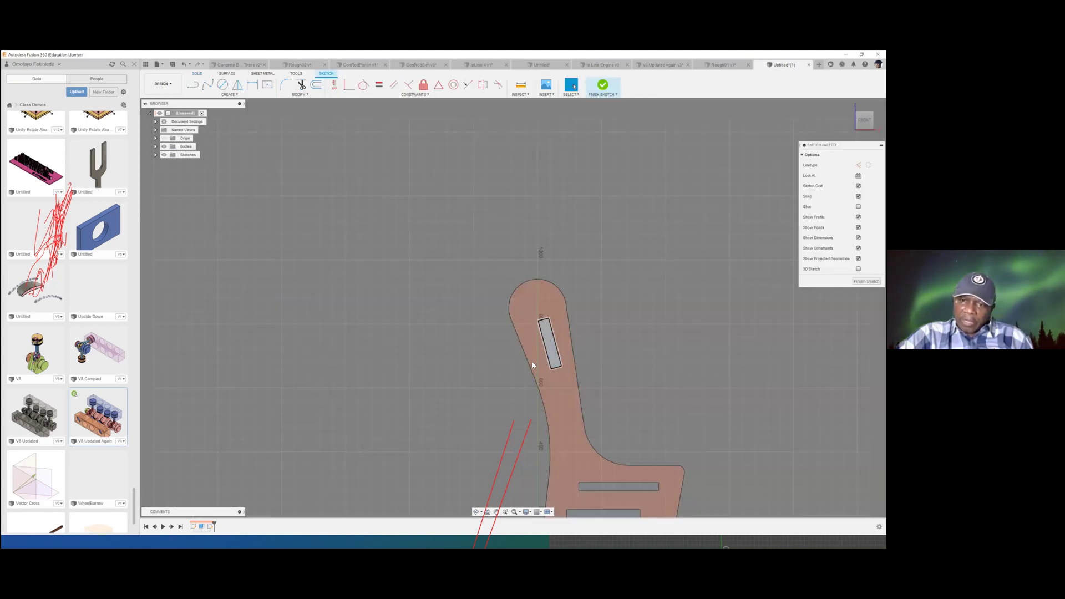
# Extrude the backrest slot profile by -1000 mm, through the panel and out behind it, using the Join operation
pyautogui.click(550, 343)
pyautogui.rightClick(548, 336)
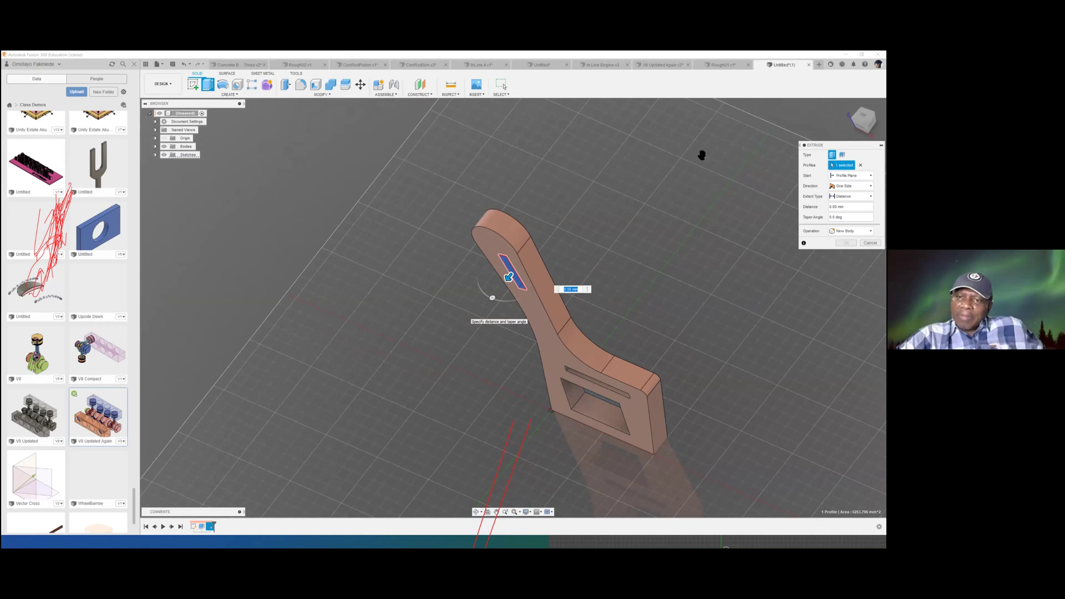
pyautogui.moveTo(692, 408); pyautogui.dragTo(698, 354)
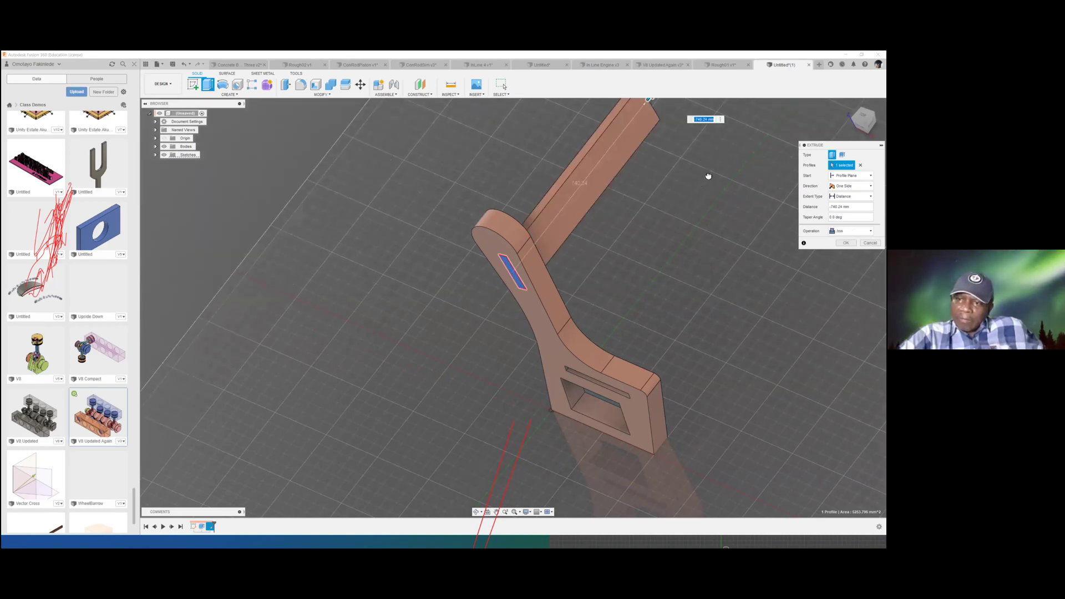
pyautogui.scroll(-3, 697, 401)
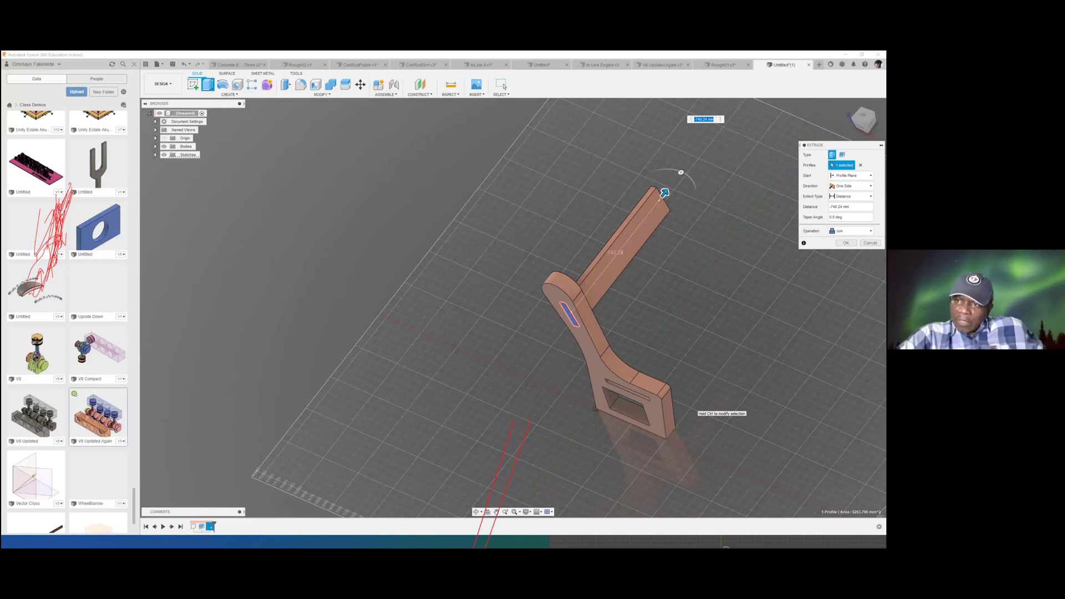
pyautogui.keyDown('shift'); pyautogui.moveTo(696, 407); pyautogui.dragTo(656, 352, button='middle'); pyautogui.keyUp('shift')
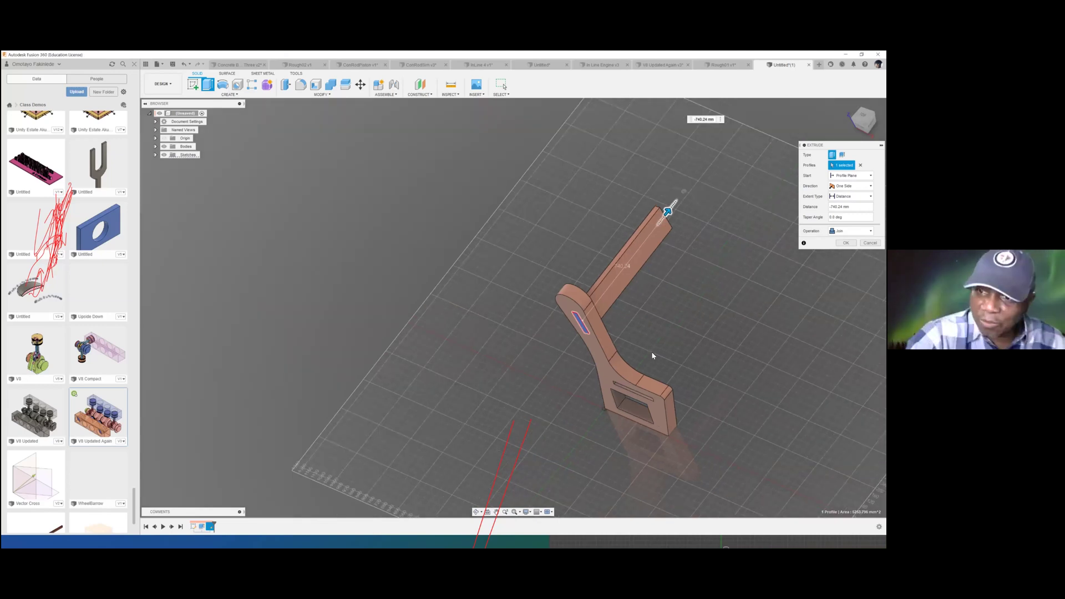
pyautogui.moveTo(667, 212); pyautogui.dragTo(731, 131)
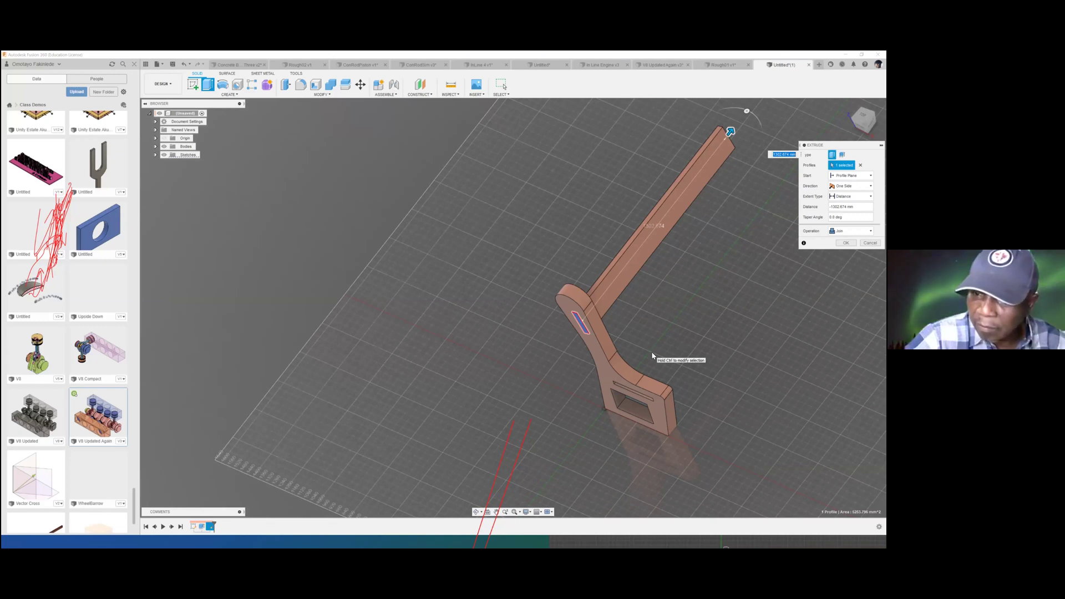
pyautogui.write('10000')
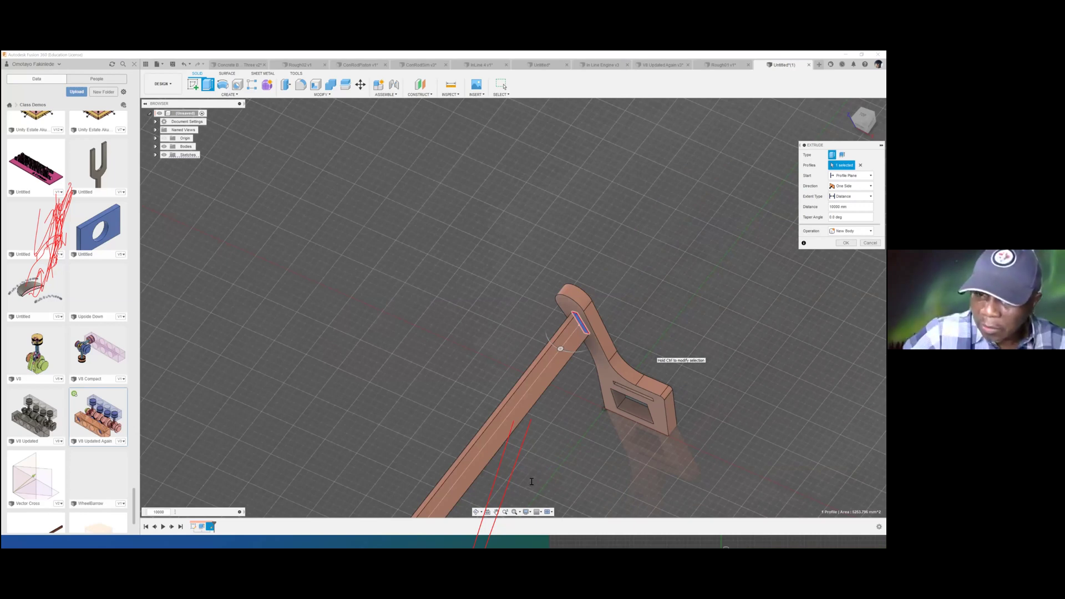
pyautogui.press('BackSpace')
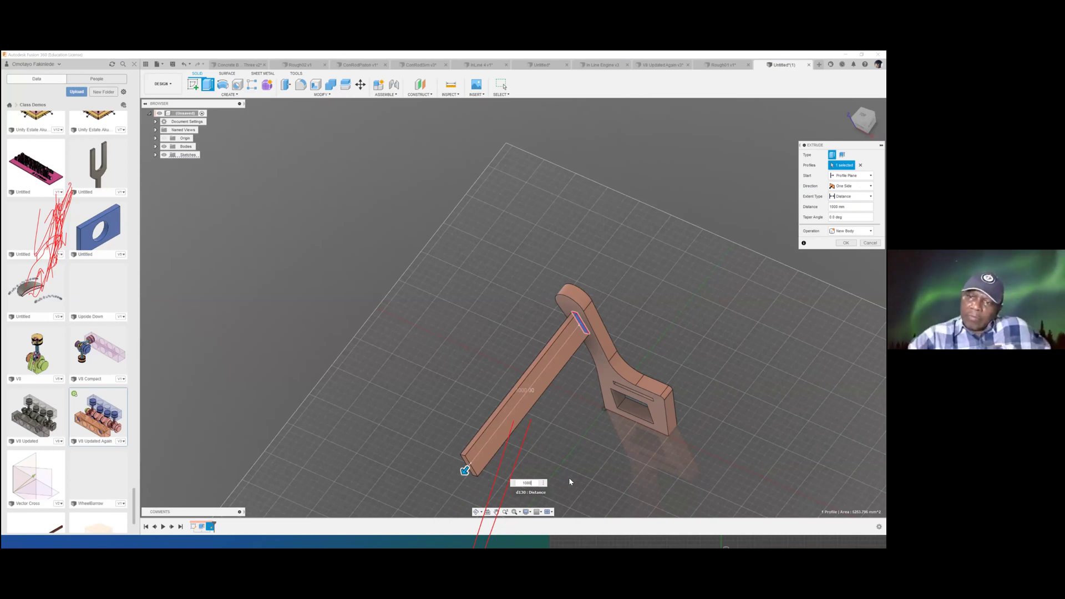
pyautogui.press('Home')
pyautogui.write('-')
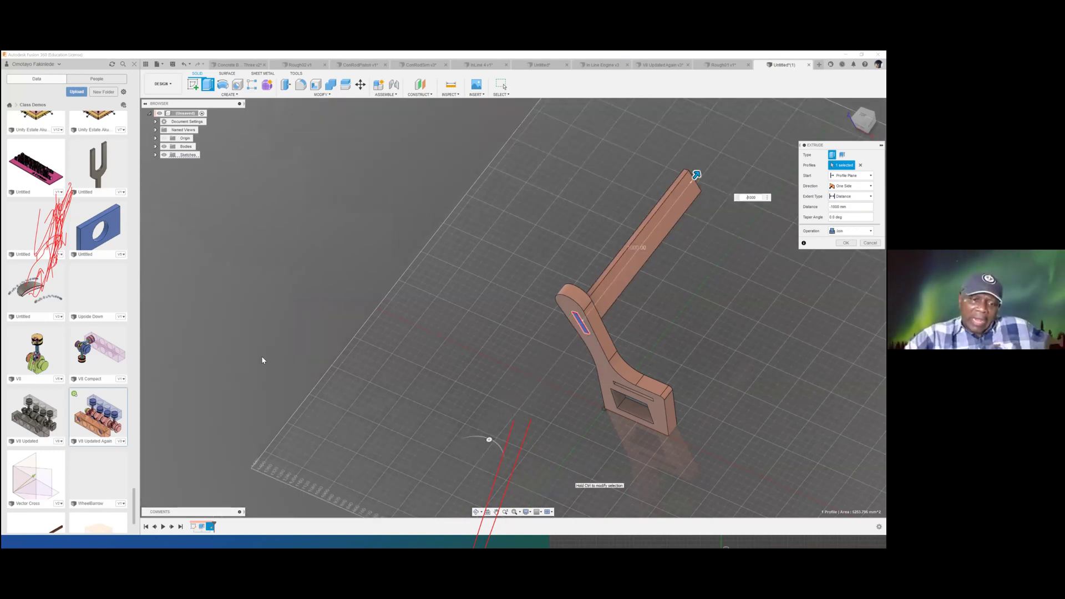
pyautogui.click(502, 85)
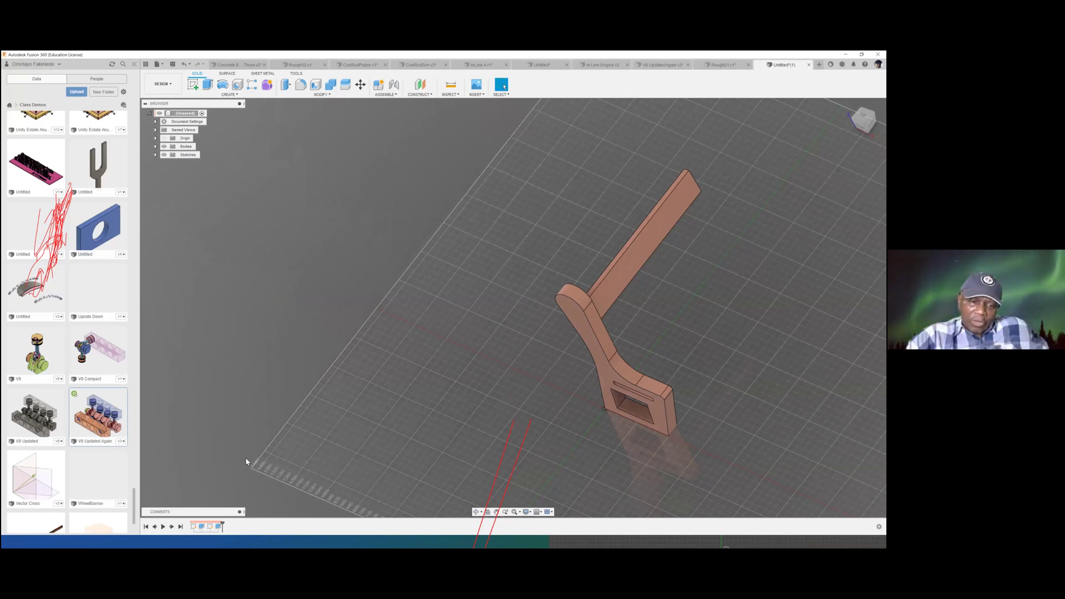
# Edit the backrest rail's extrusion so that its operation is New Body
pyautogui.rightClick(218, 526)
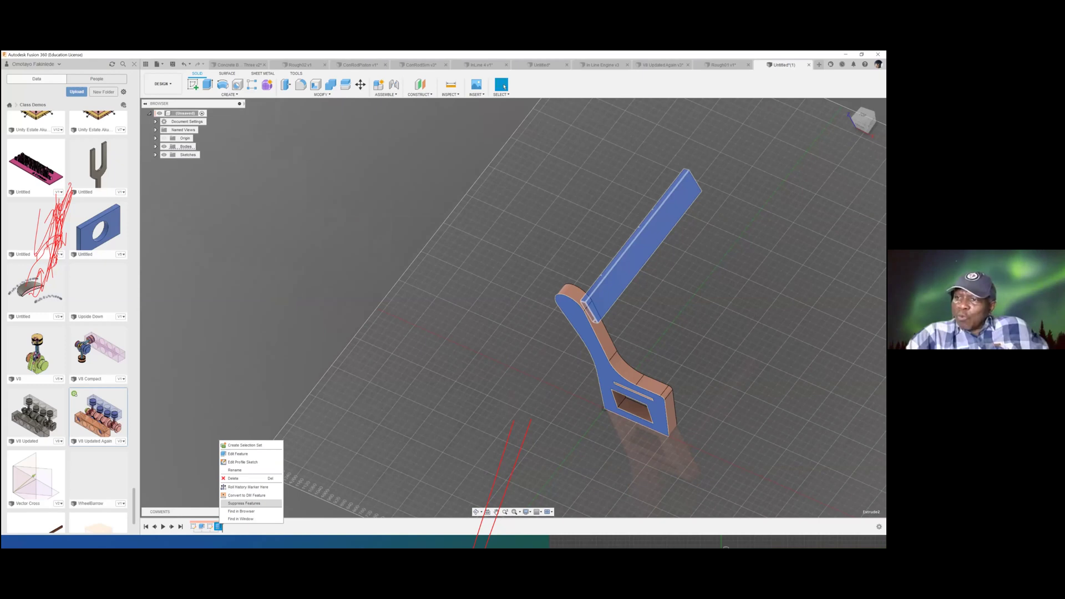
pyautogui.click(238, 454)
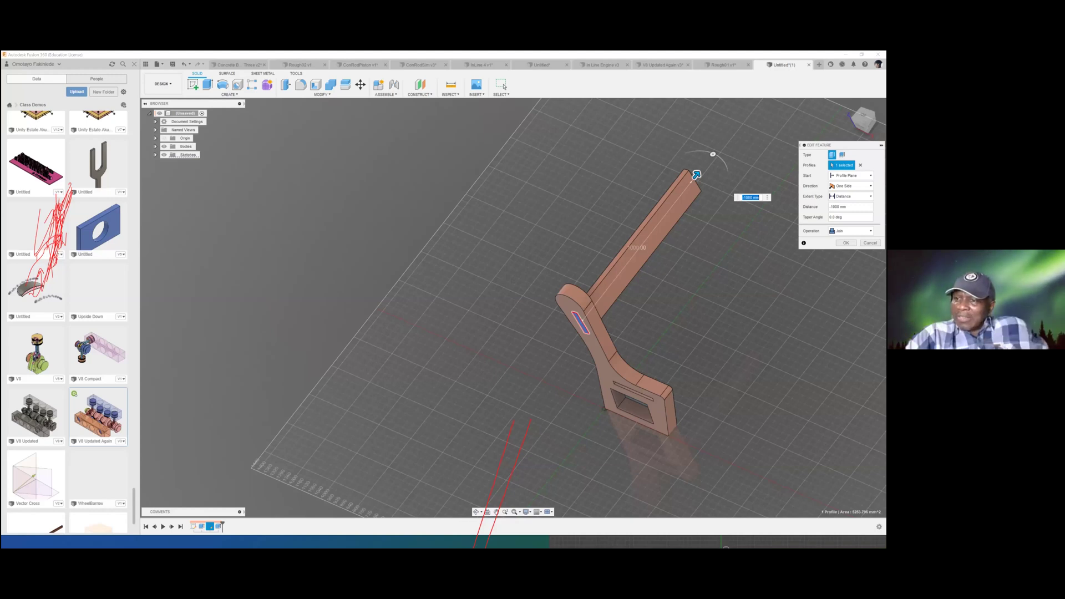
pyautogui.click(852, 230)
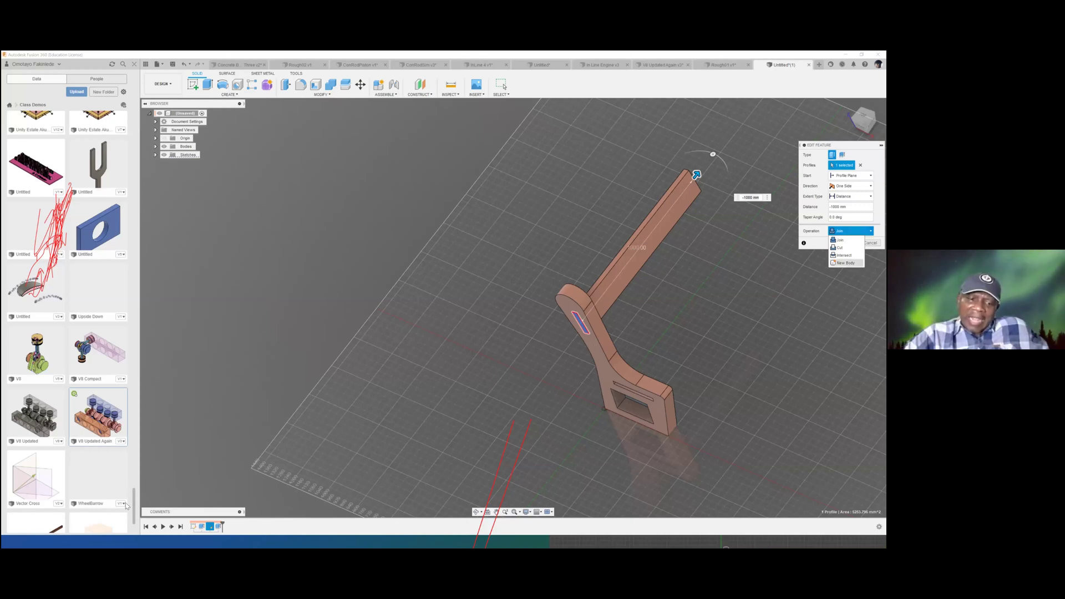
pyautogui.press('Return')
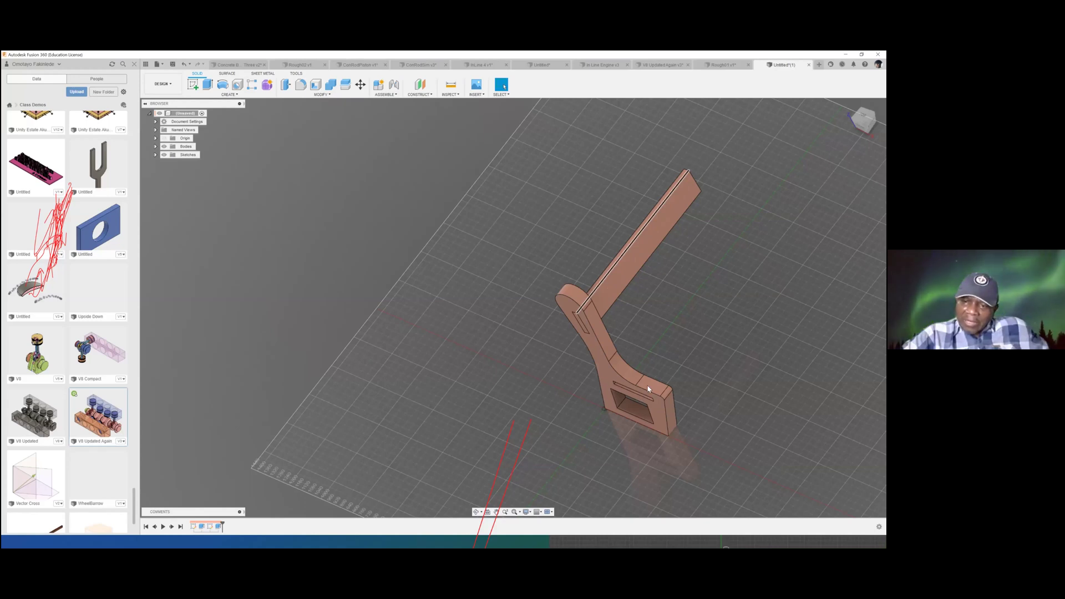
pyautogui.click(201, 526)
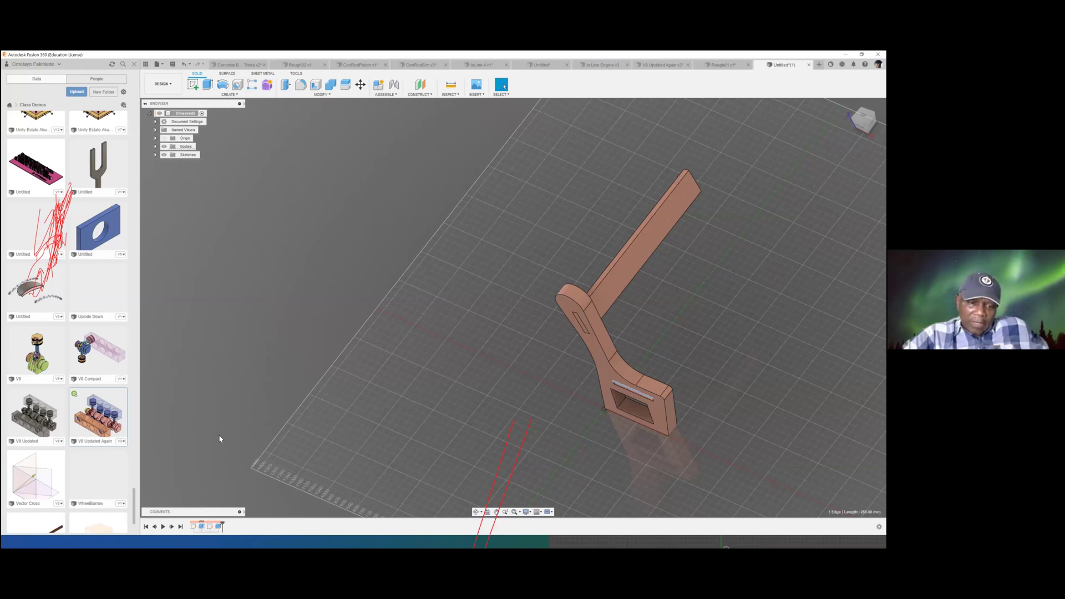
pyautogui.rightClick(193, 526)
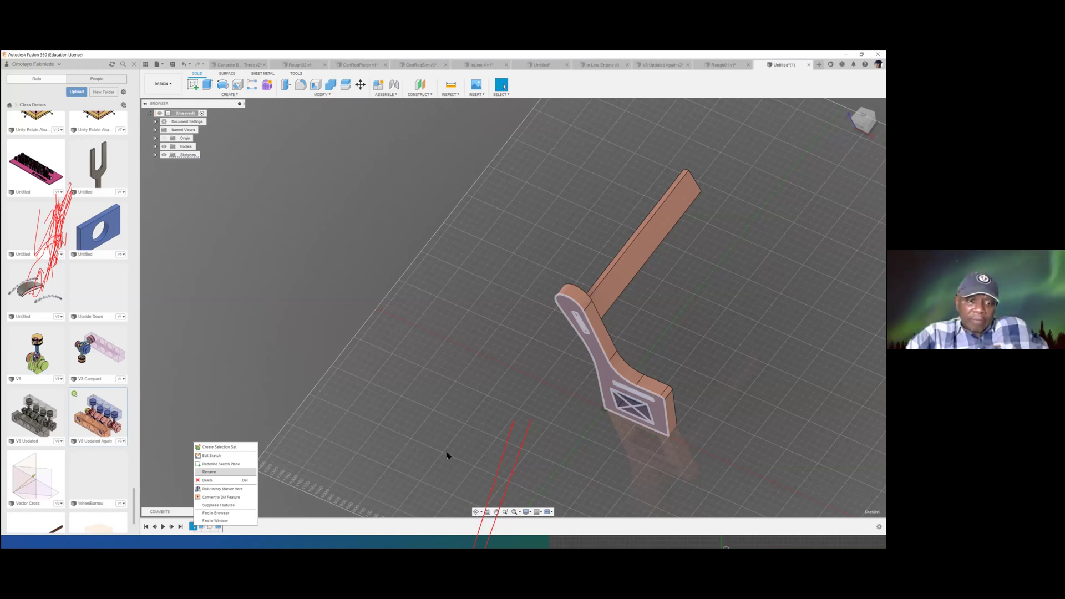
pyautogui.doubleClick(618, 387)
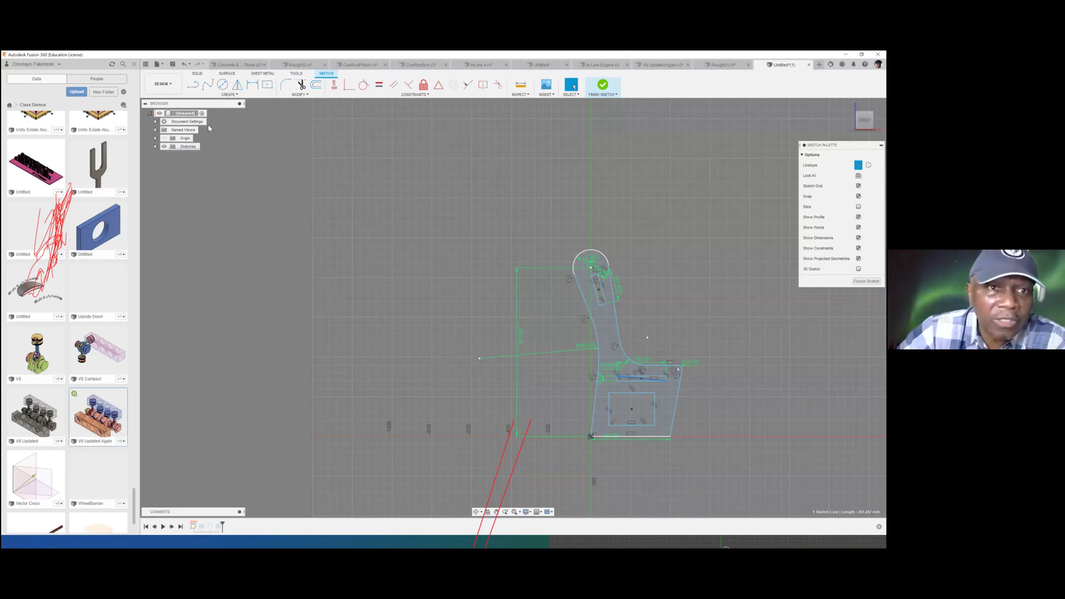
pyautogui.click(471, 159)
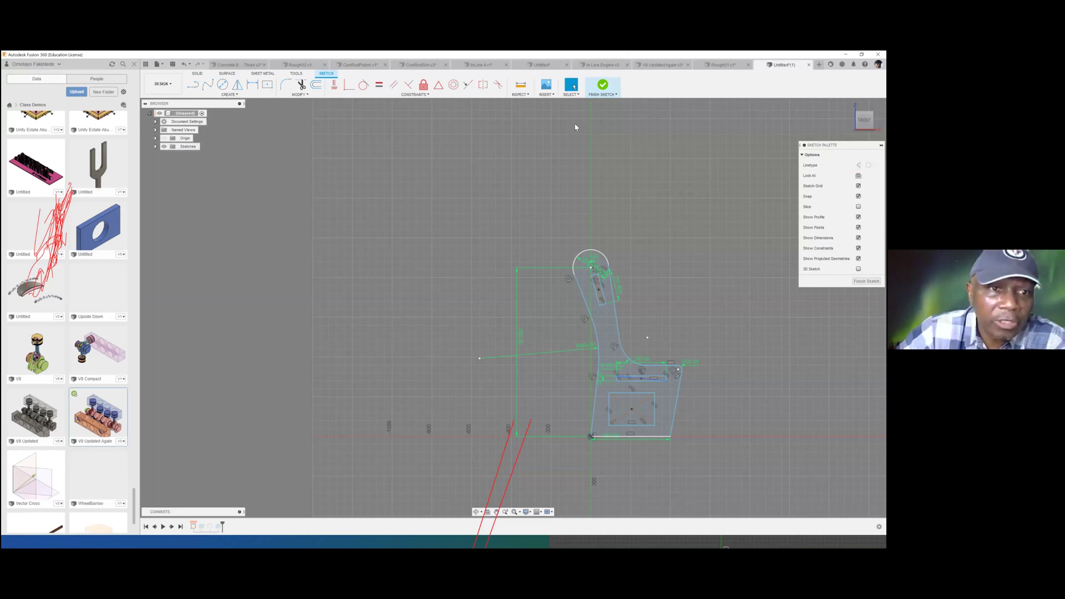
# Start a sketch on the side panel's front face and draw a two-point rectangle corner to corner over the narrow seat slot
pyautogui.click(229, 94)
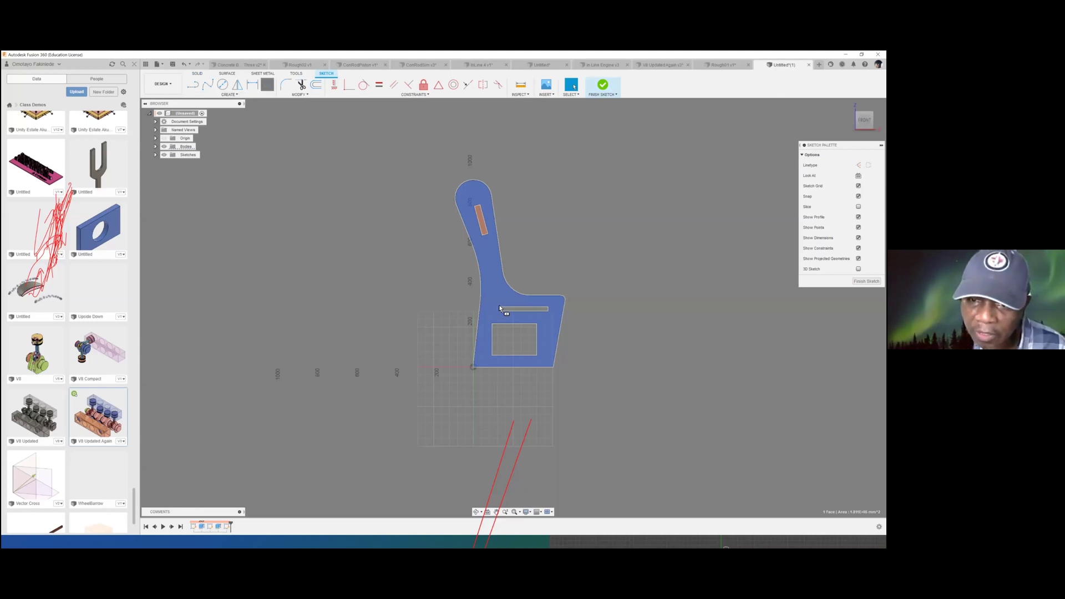
pyautogui.click(264, 87)
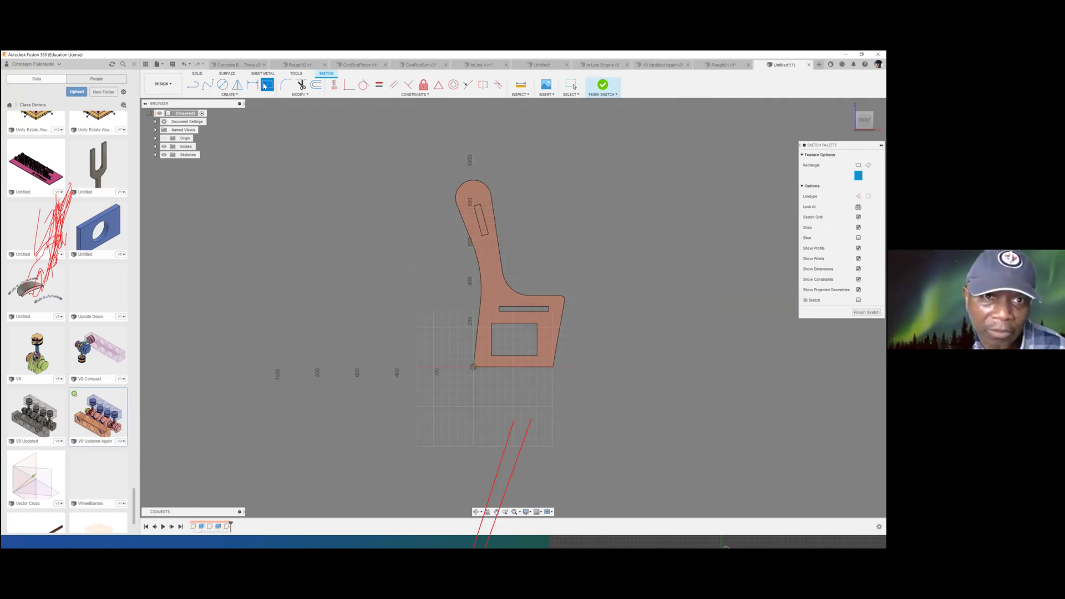
pyautogui.click(240, 98)
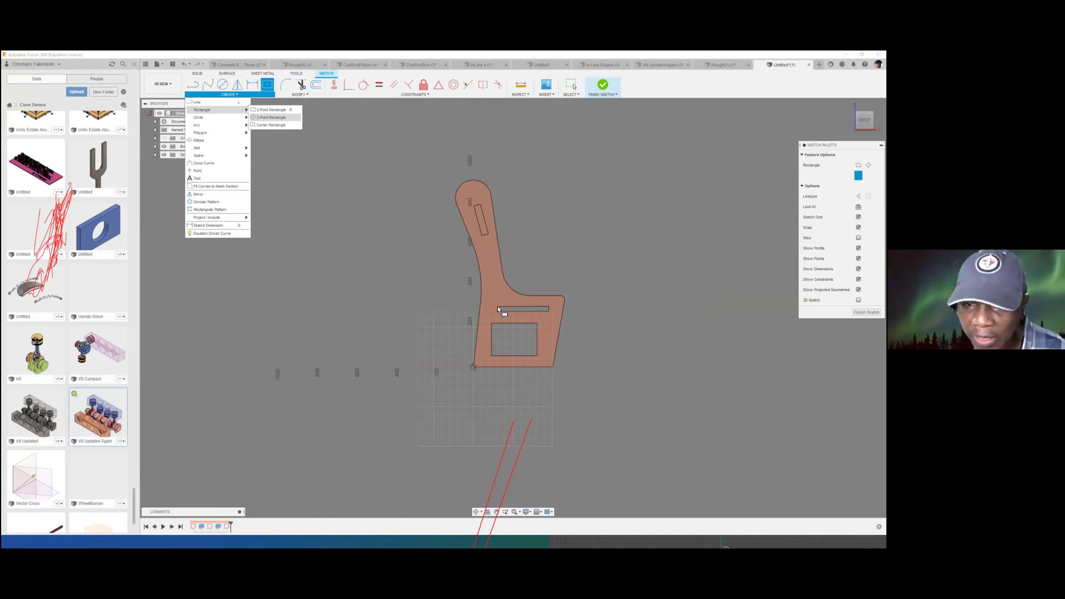
pyautogui.press('r')
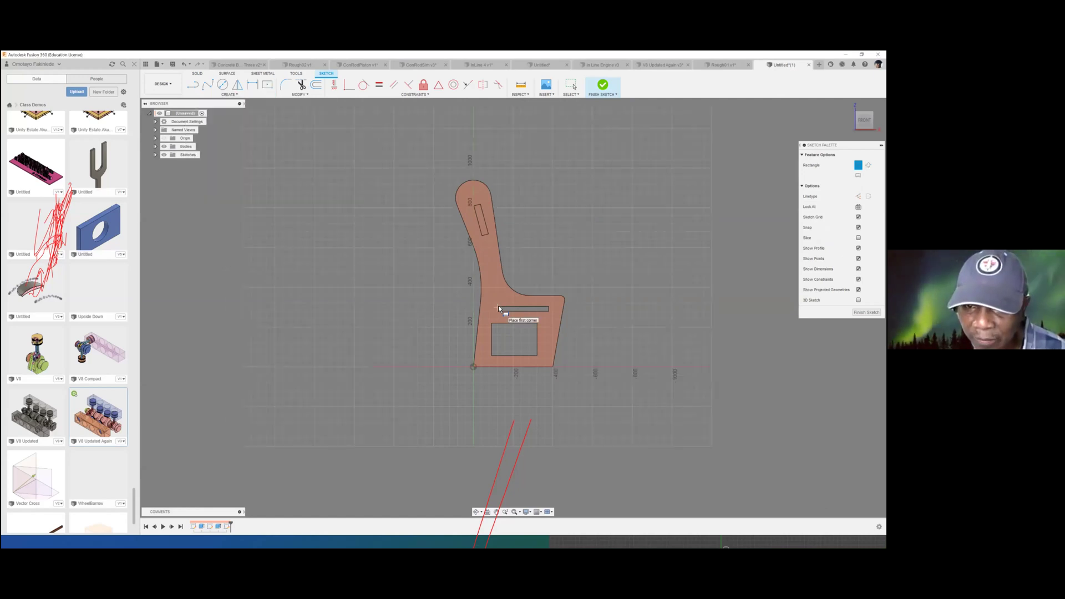
pyautogui.click(548, 310)
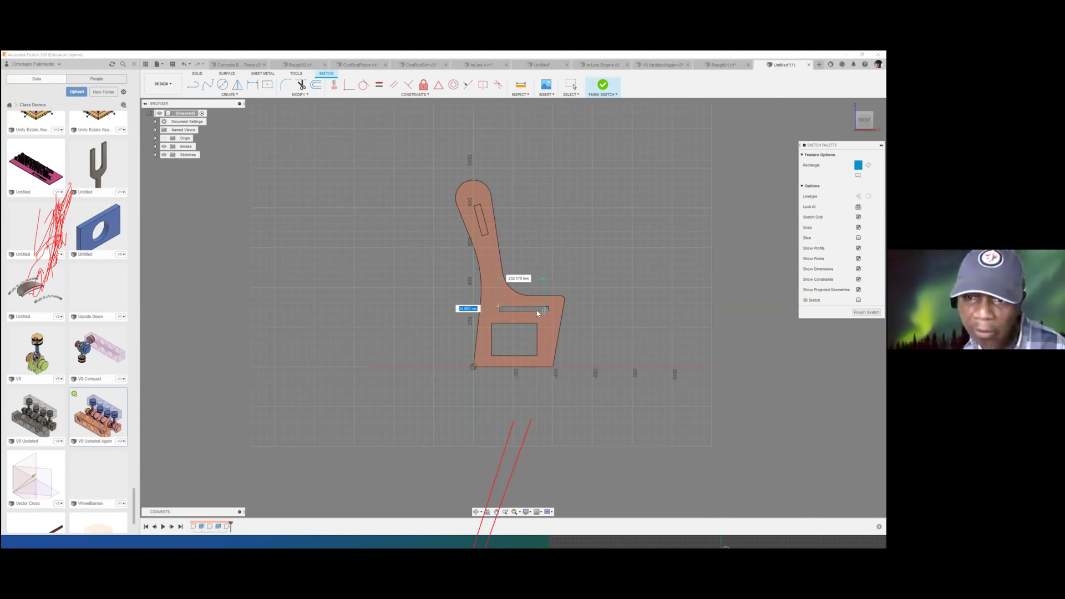
pyautogui.press('Return')
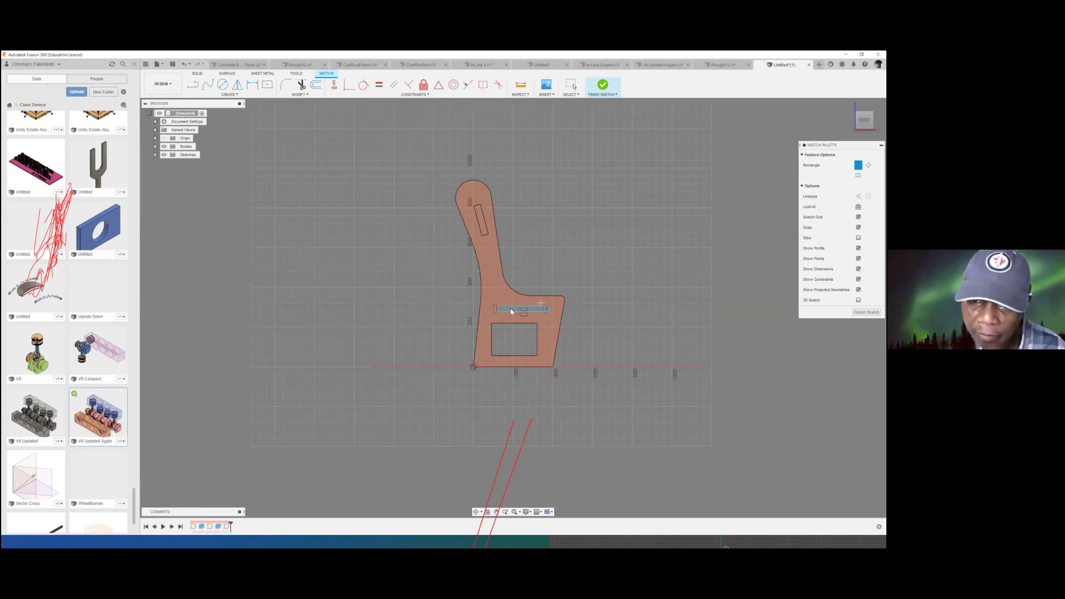
pyautogui.press('Escape')
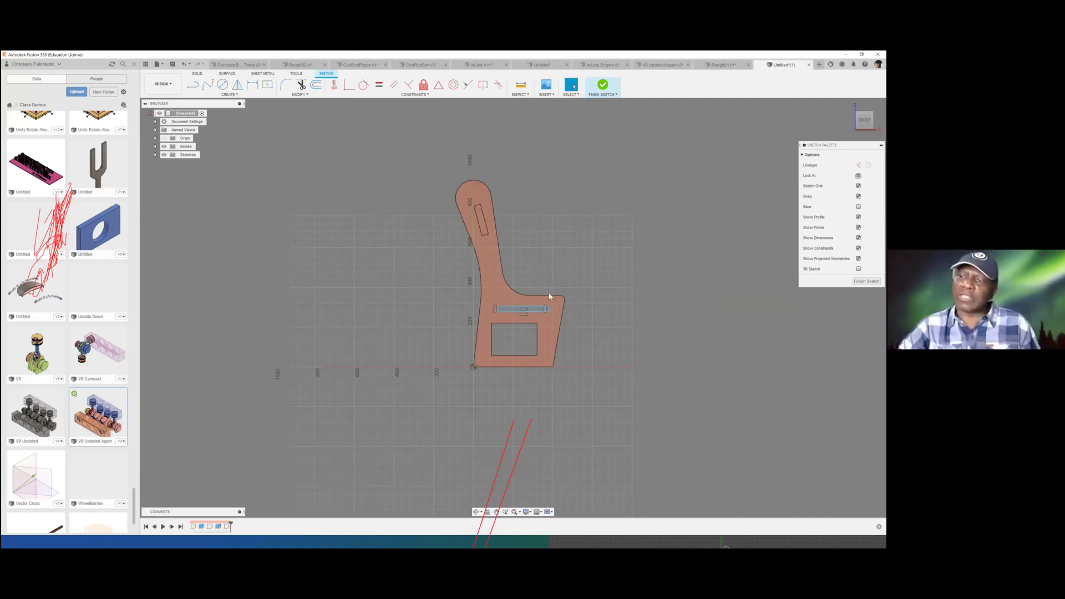
# Extrude the narrow seat slot profile through the side panel and out behind it as a new component to form the seat board
pyautogui.rightClick(511, 309)
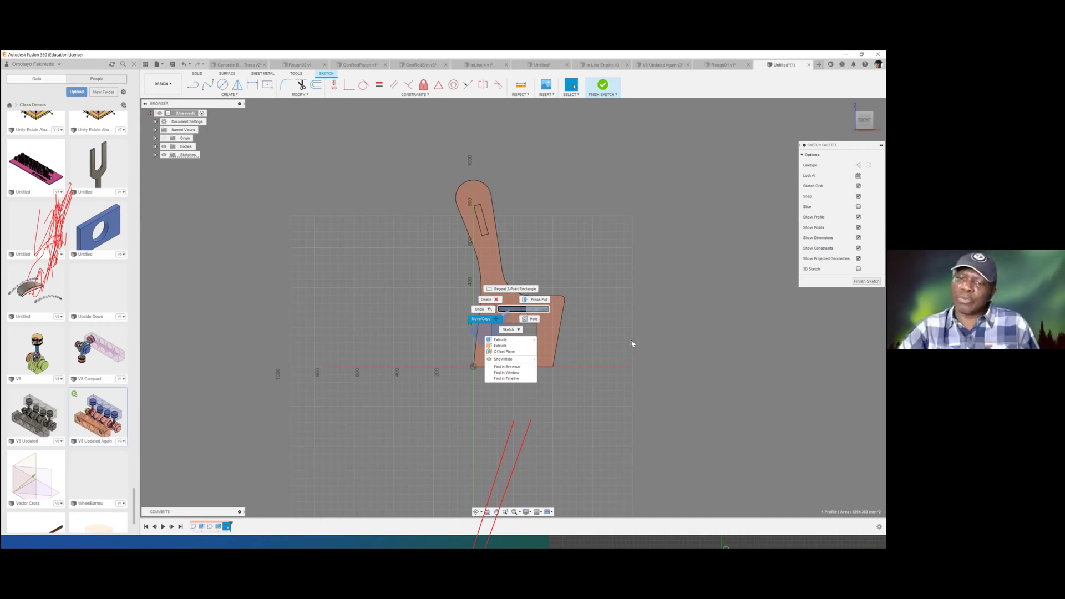
pyautogui.press('e')
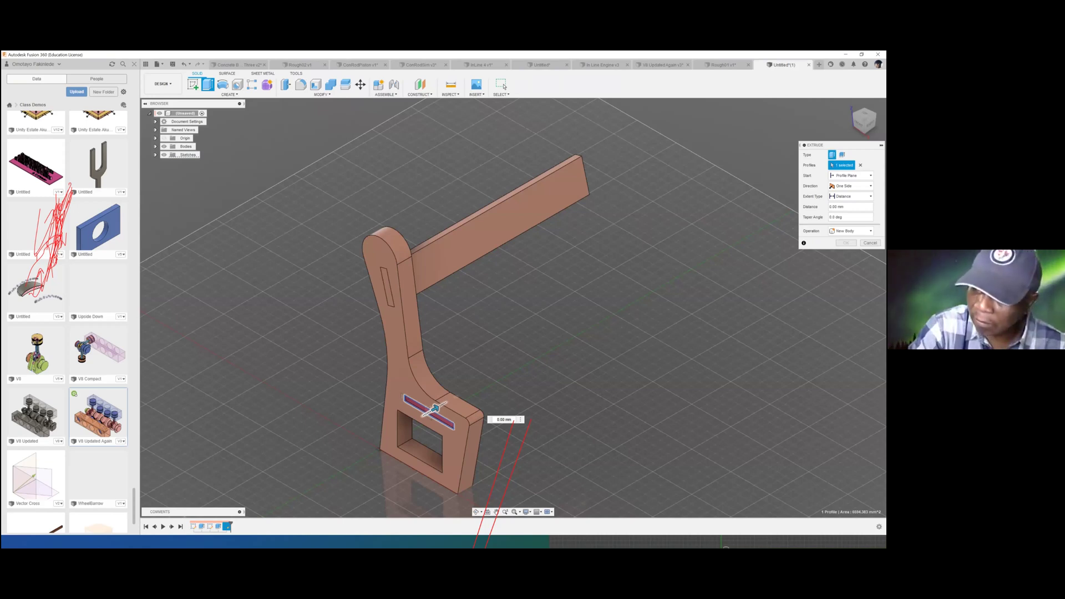
pyautogui.moveTo(435, 408); pyautogui.dragTo(711, 248)
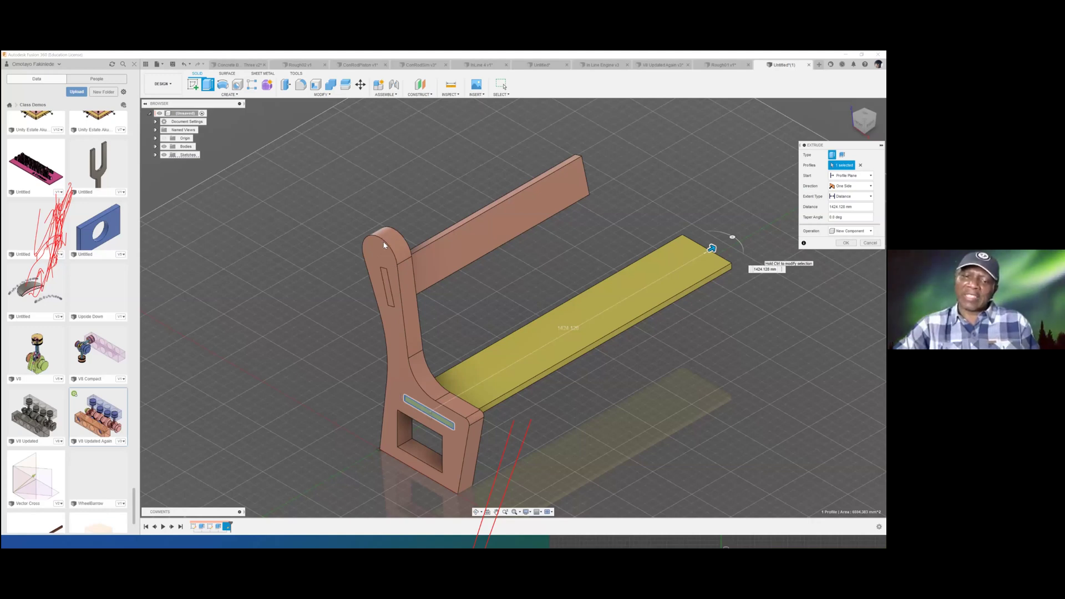
pyautogui.press('Return')
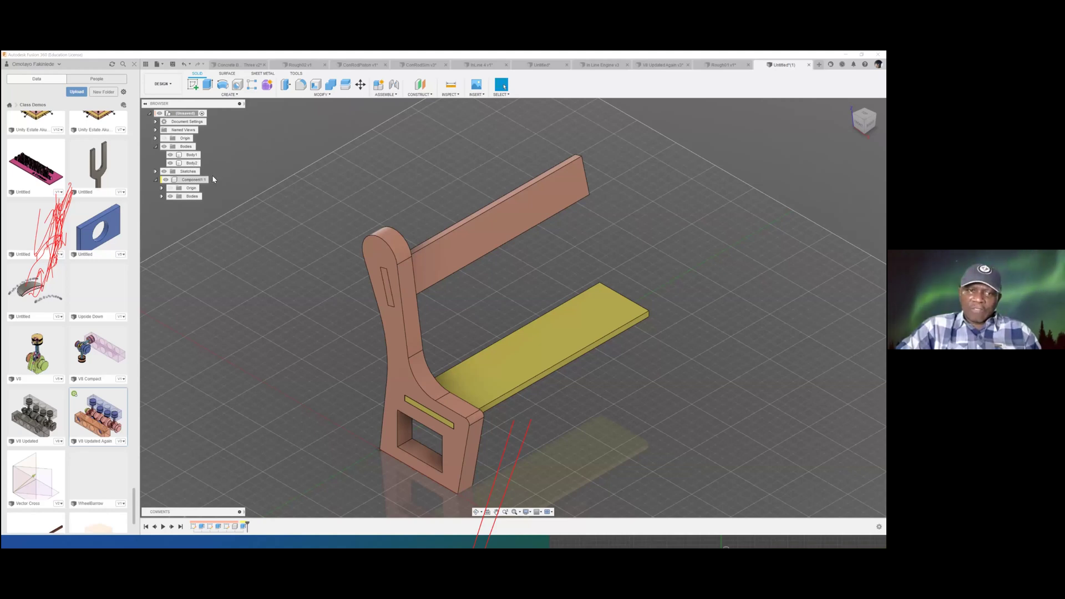
# Convert the backrest rail body into a component and rename it Back Rest
pyautogui.rightClick(191, 162)
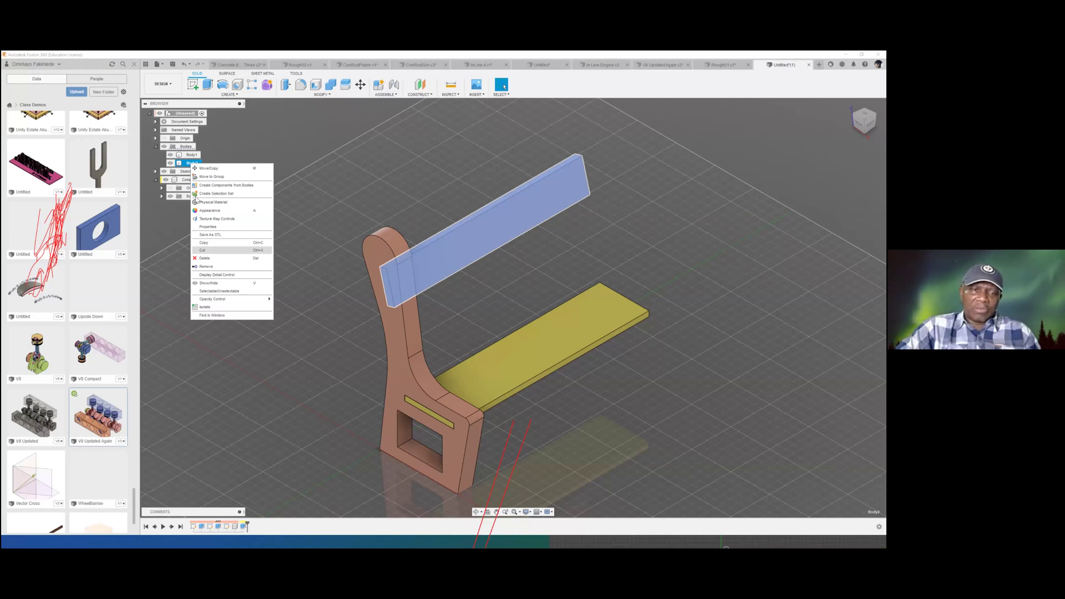
pyautogui.click(211, 186)
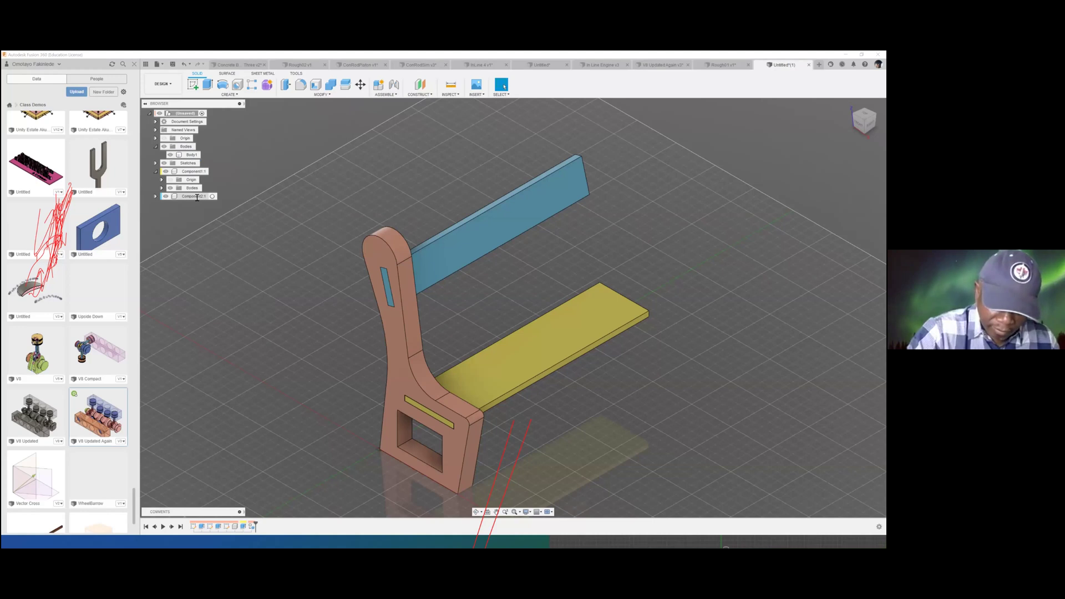
pyautogui.doubleClick(194, 196)
pyautogui.write('Back')
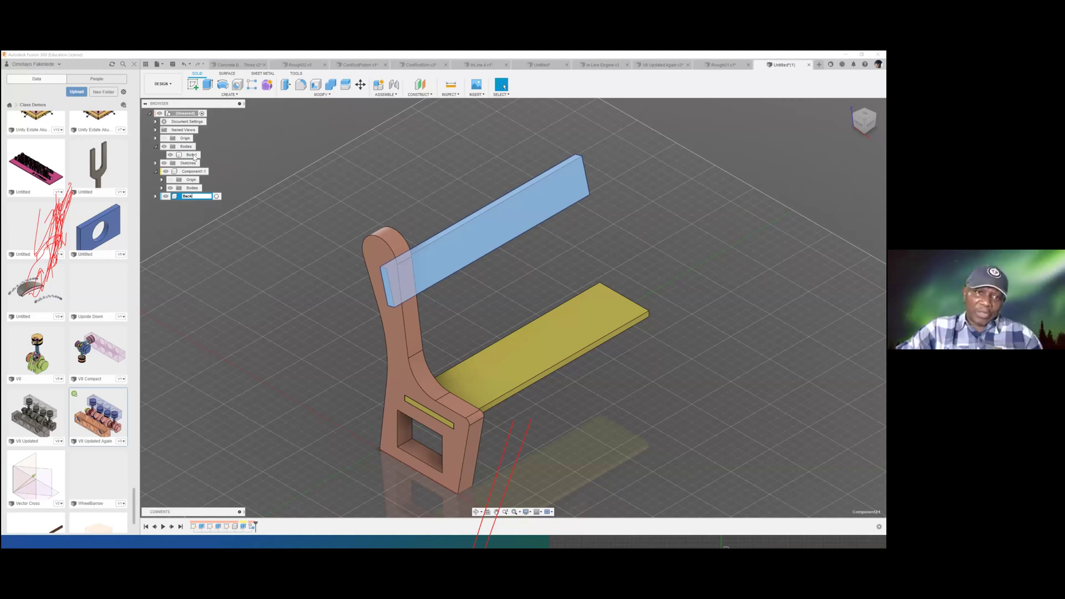
pyautogui.write('est')
pyautogui.press('Return')
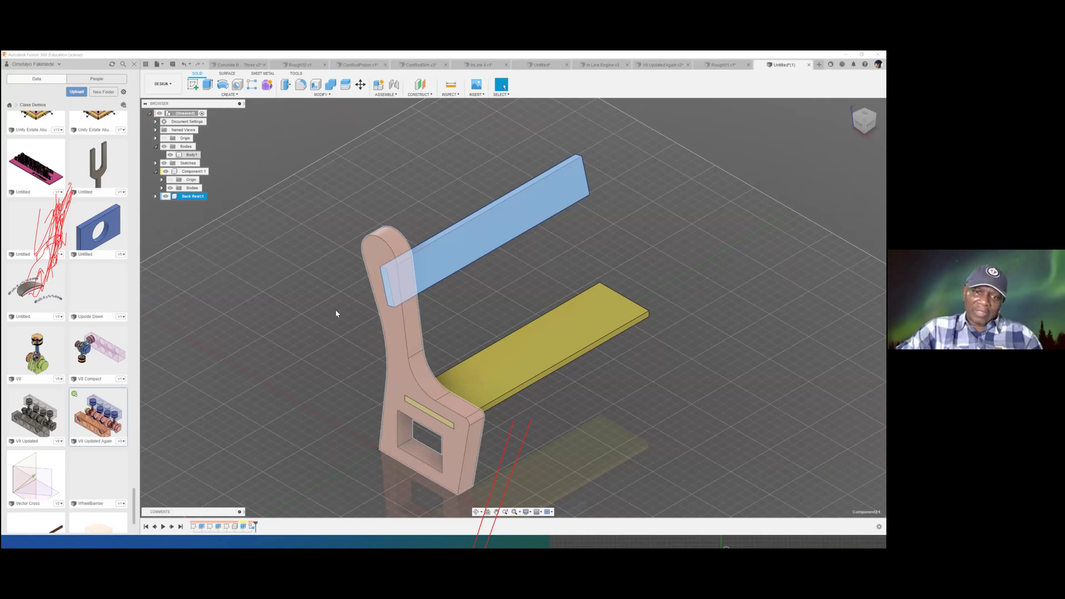
# Convert the side panel body into a component and rename it Arm
pyautogui.click(192, 155)
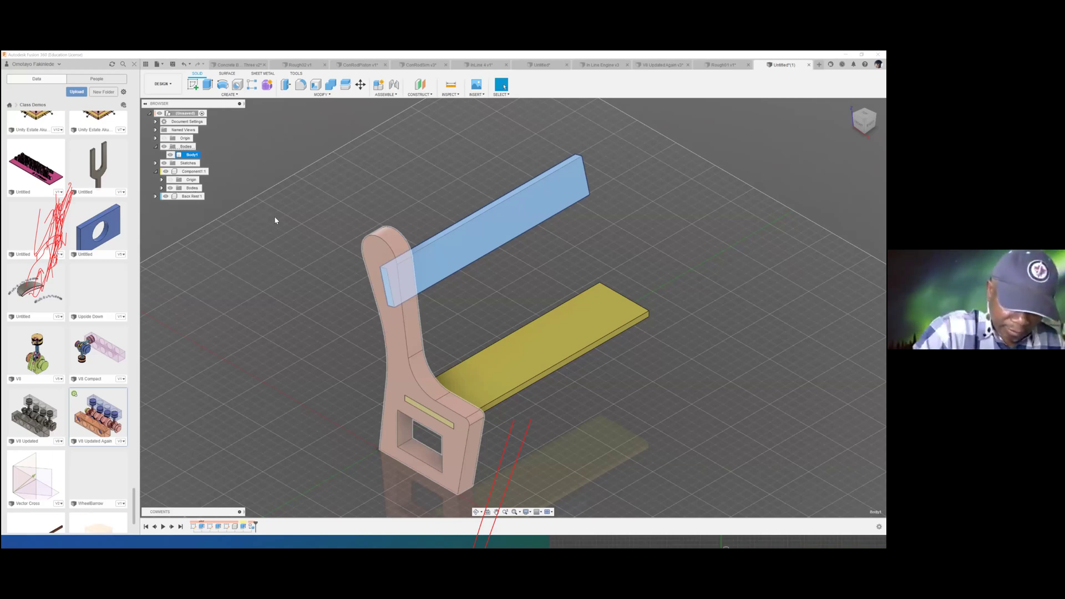
pyautogui.rightClick(192, 156)
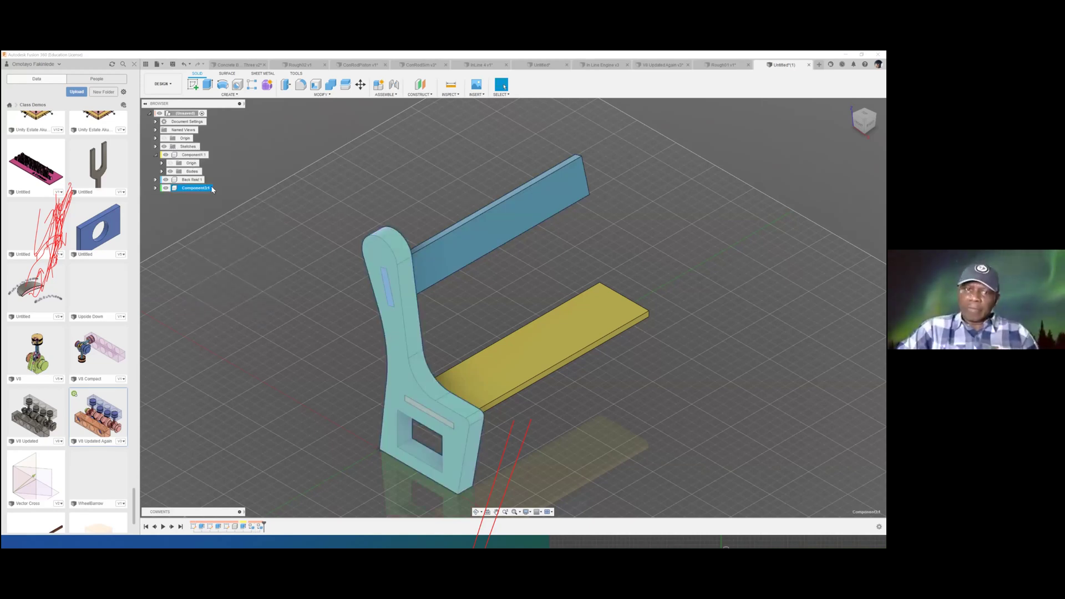
pyautogui.press('l')
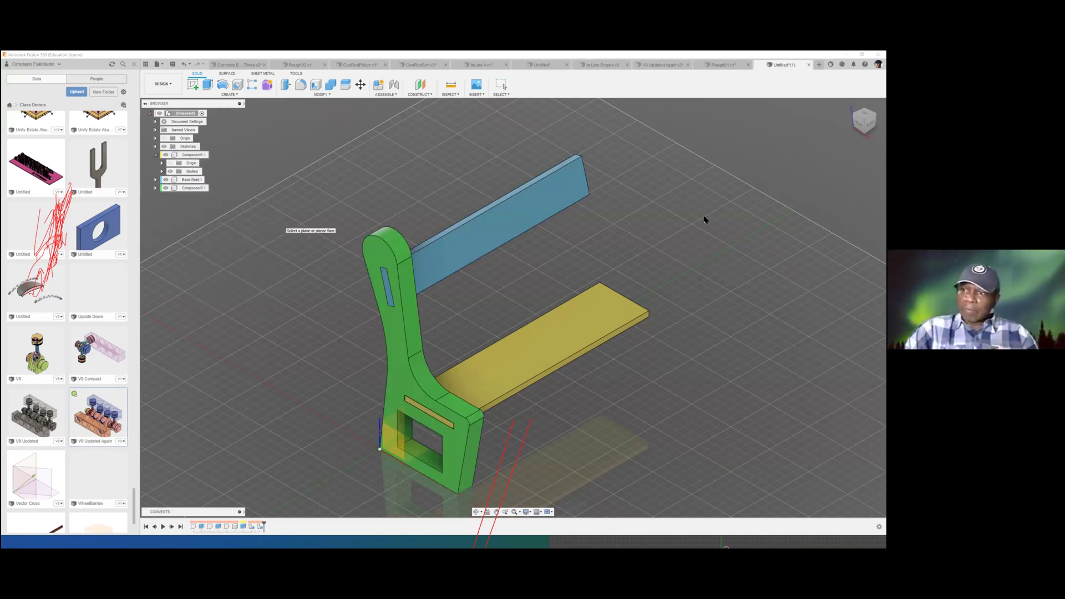
pyautogui.press('m')
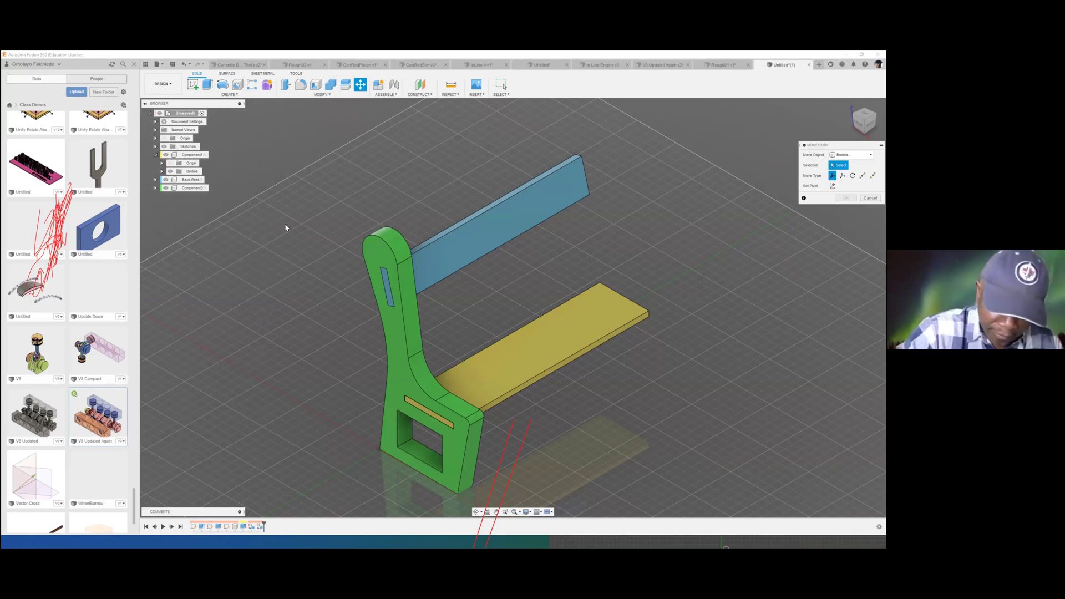
pyautogui.press('Escape')
pyautogui.doubleClick(194, 188)
pyautogui.write('A')
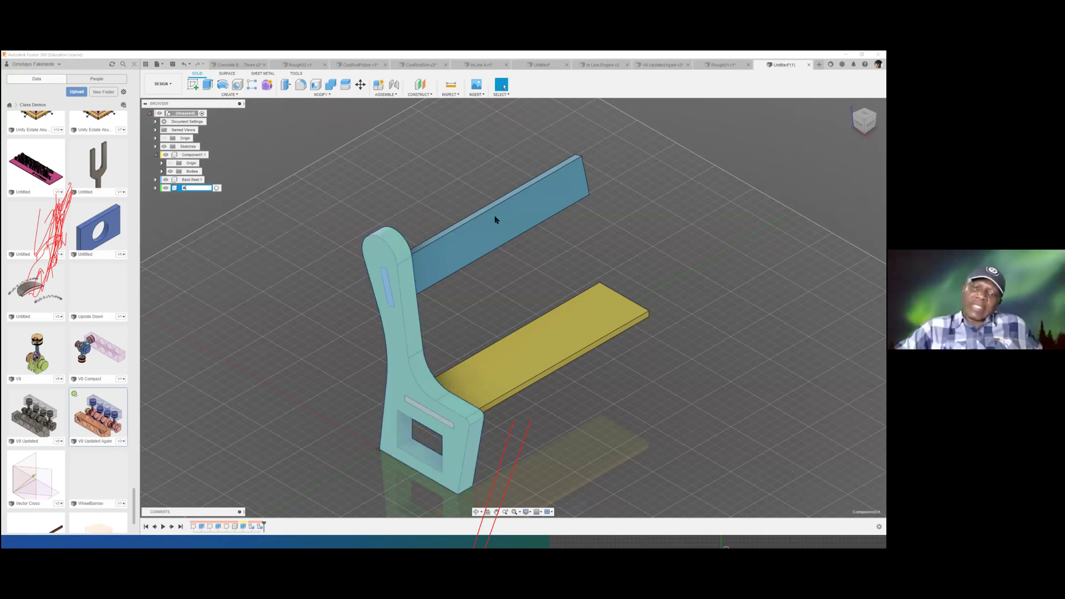
pyautogui.write('rm')
pyautogui.press('Return')
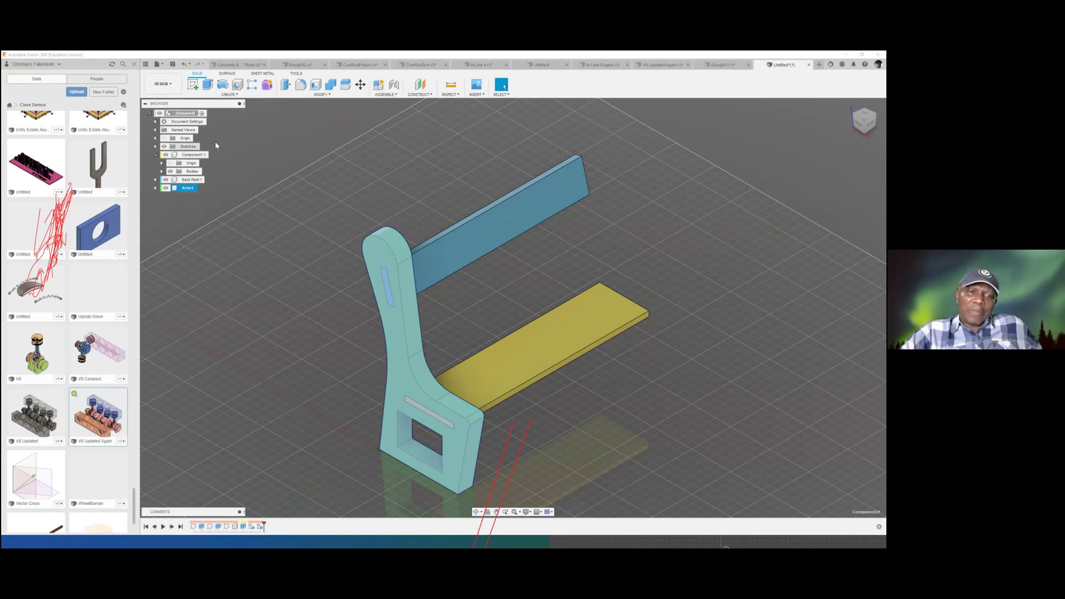
# Start a rectangular pattern of the Arm component with the origin's Y axis as its direction
pyautogui.rightClick(188, 188)
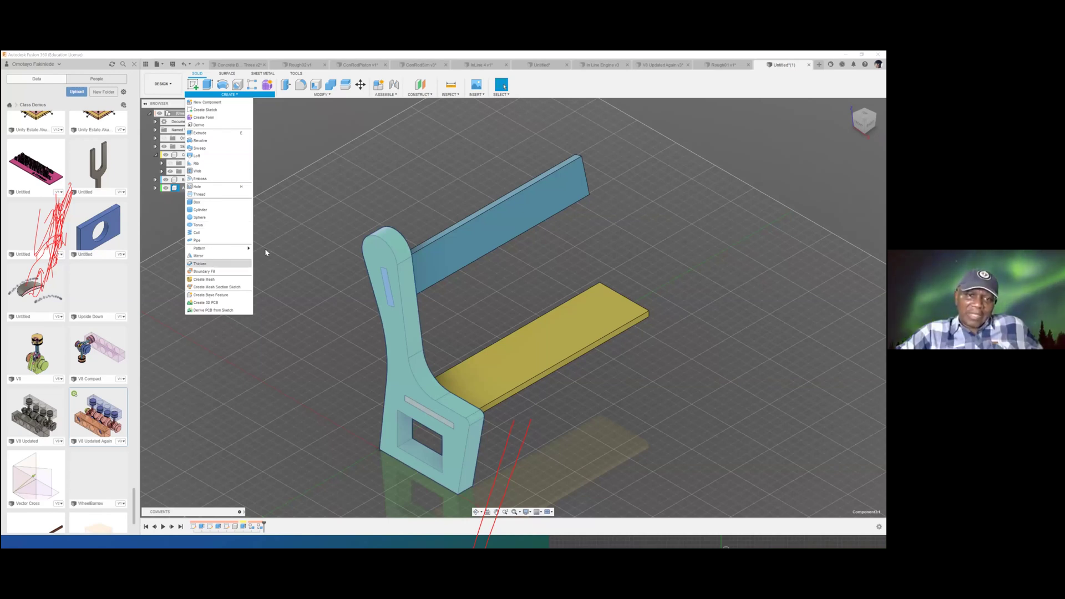
pyautogui.moveTo(222, 248)
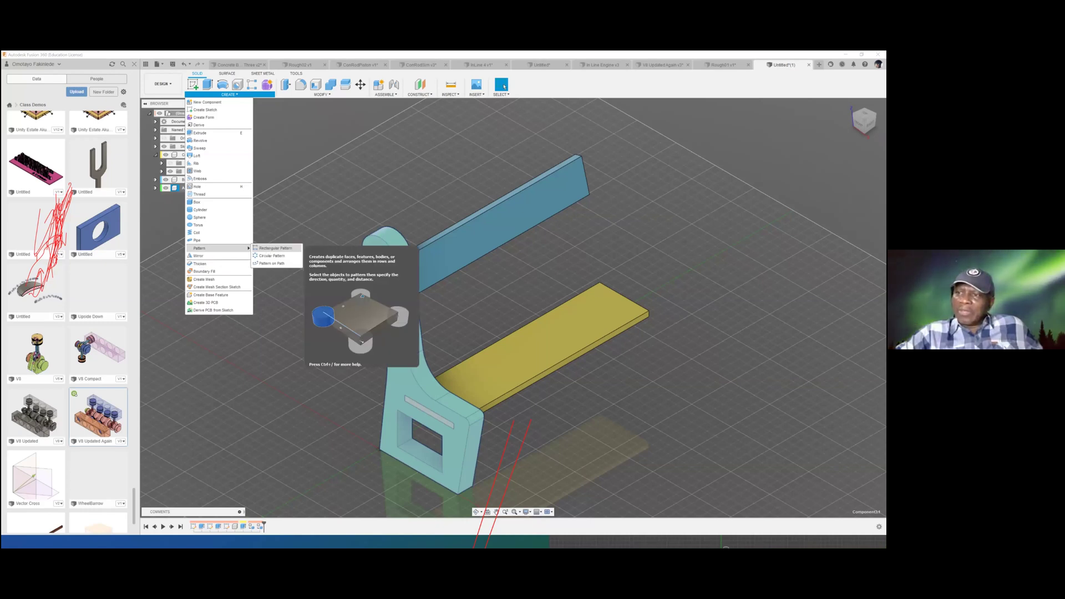
pyautogui.click(275, 248)
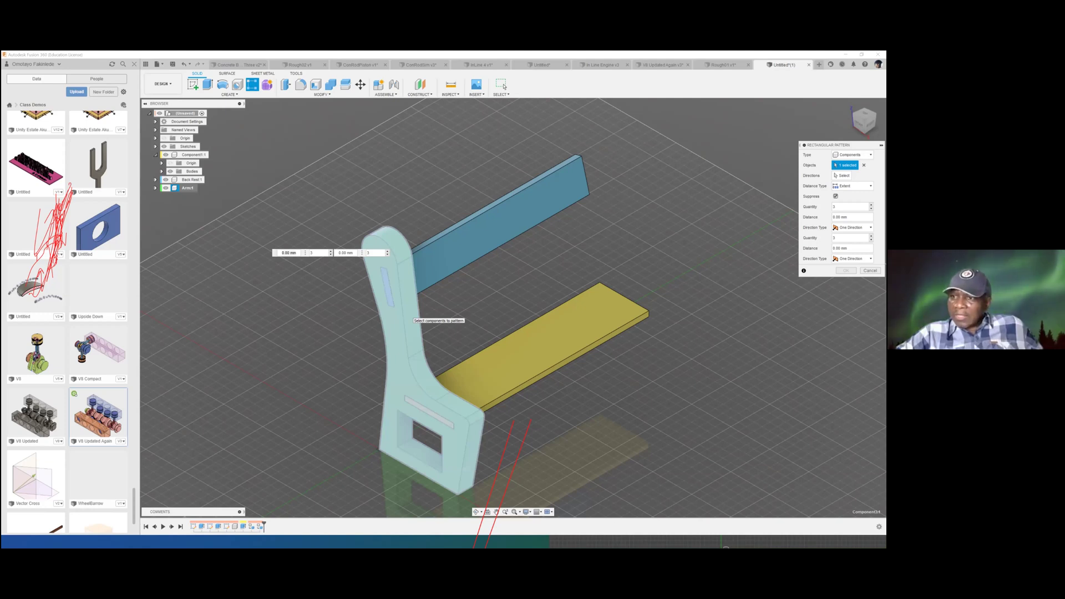
pyautogui.click(412, 319)
pyautogui.click(411, 320)
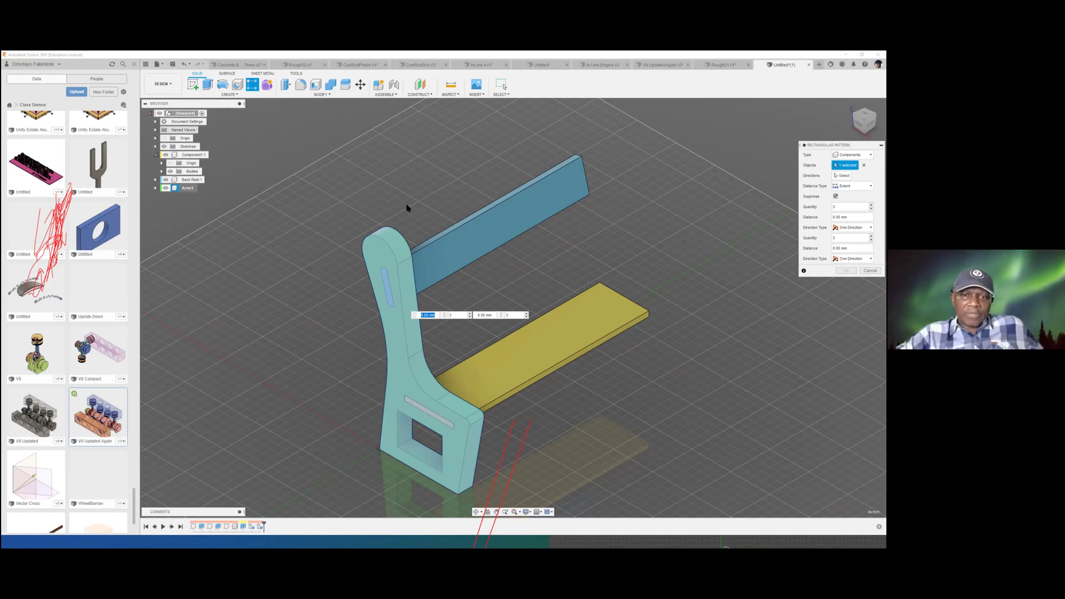
pyautogui.click(412, 433)
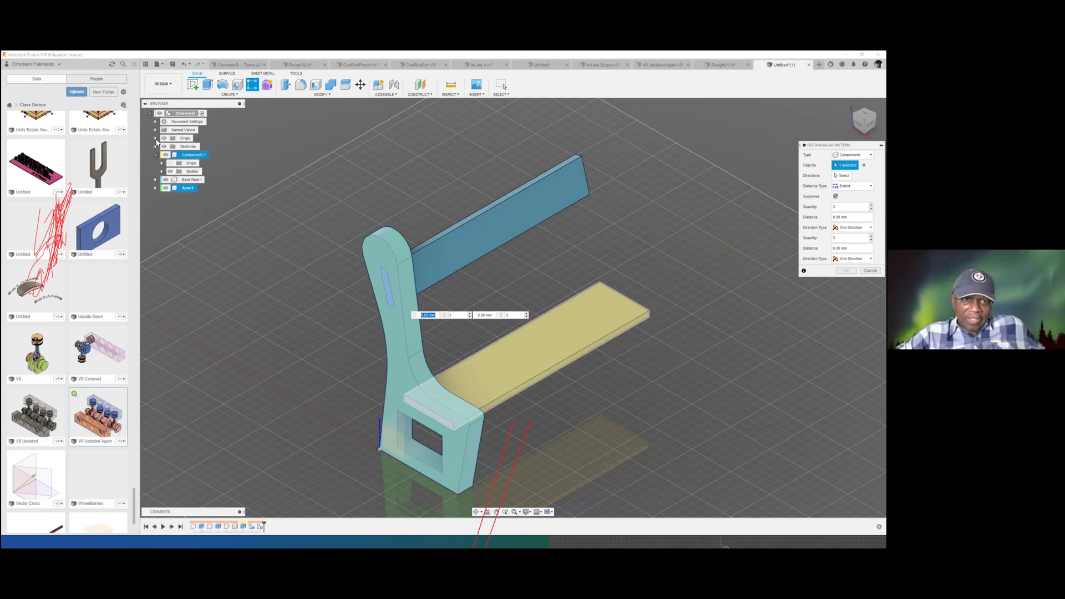
pyautogui.click(189, 164)
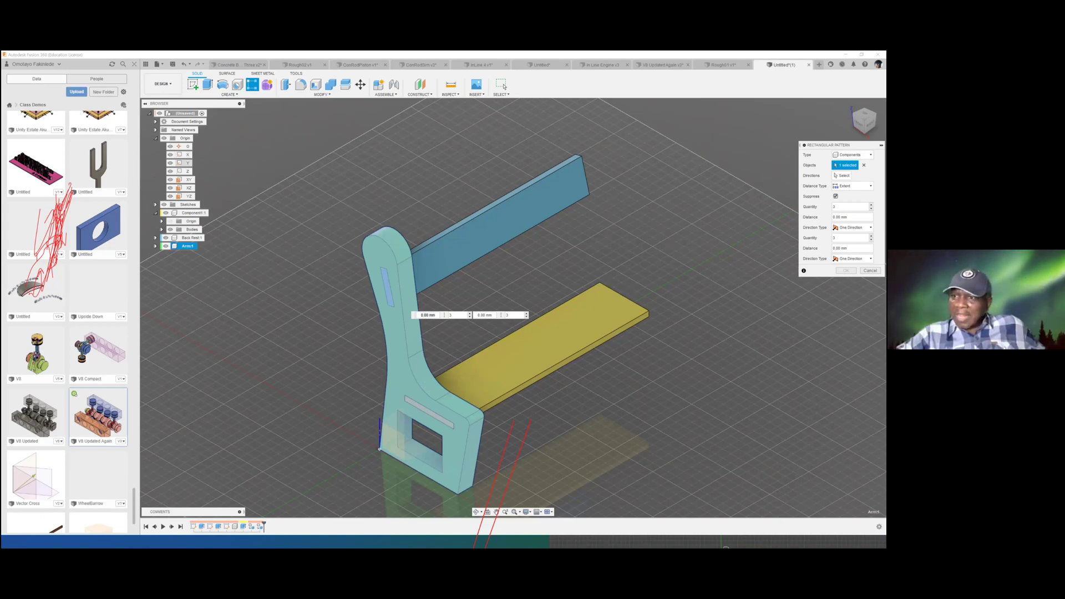
pyautogui.click(188, 163)
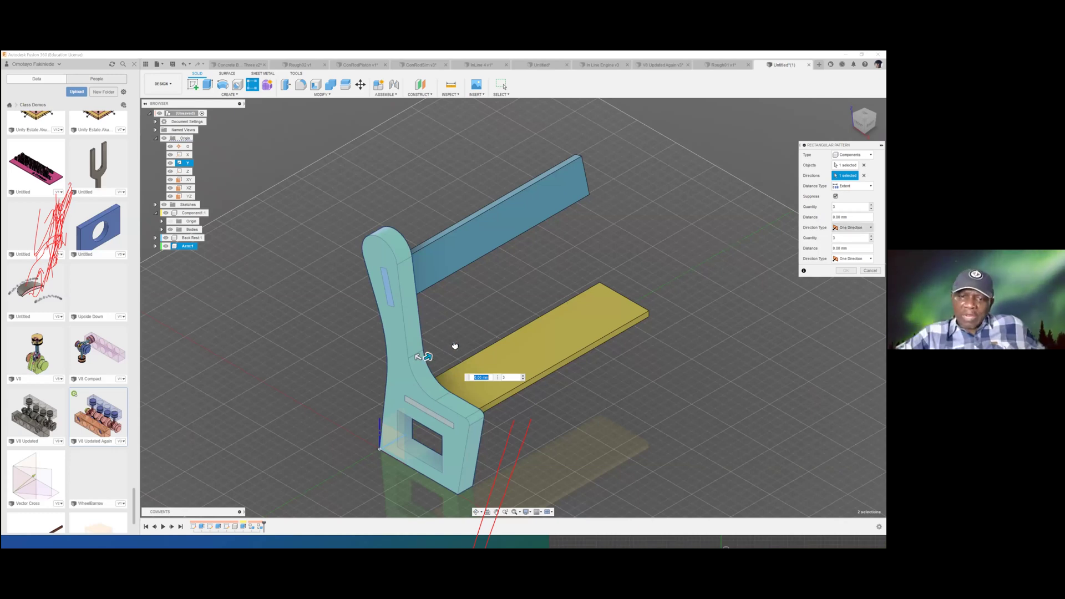
# Pattern the Arm with quantity 2 and a distance of about 930 mm, placing the copy at the far ends of the backrest and seat
pyautogui.press('Tab')
pyautogui.write('4')
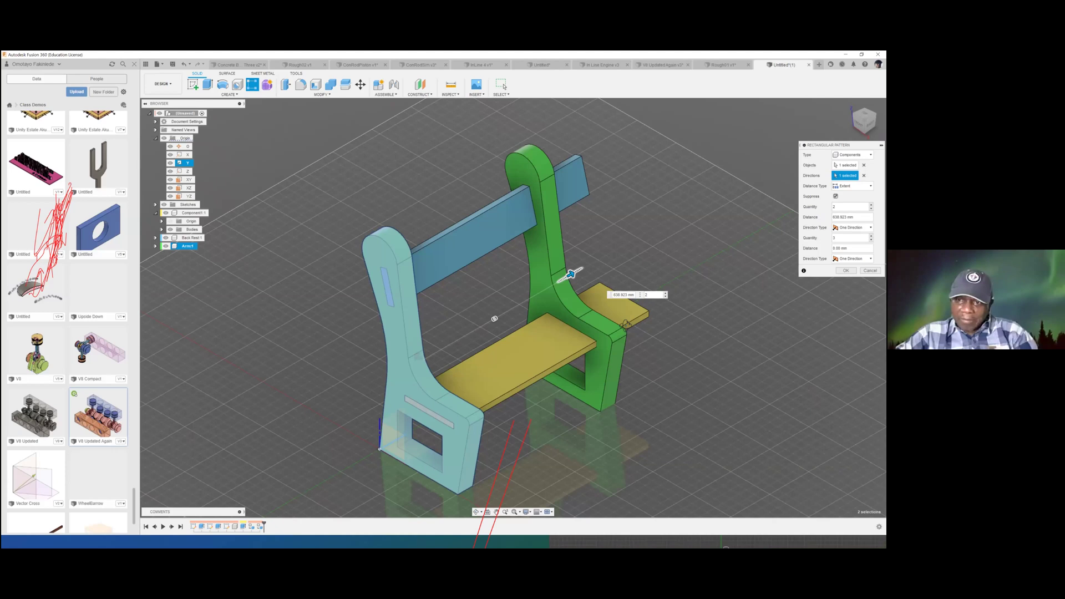
pyautogui.moveTo(571, 274); pyautogui.dragTo(615, 249)
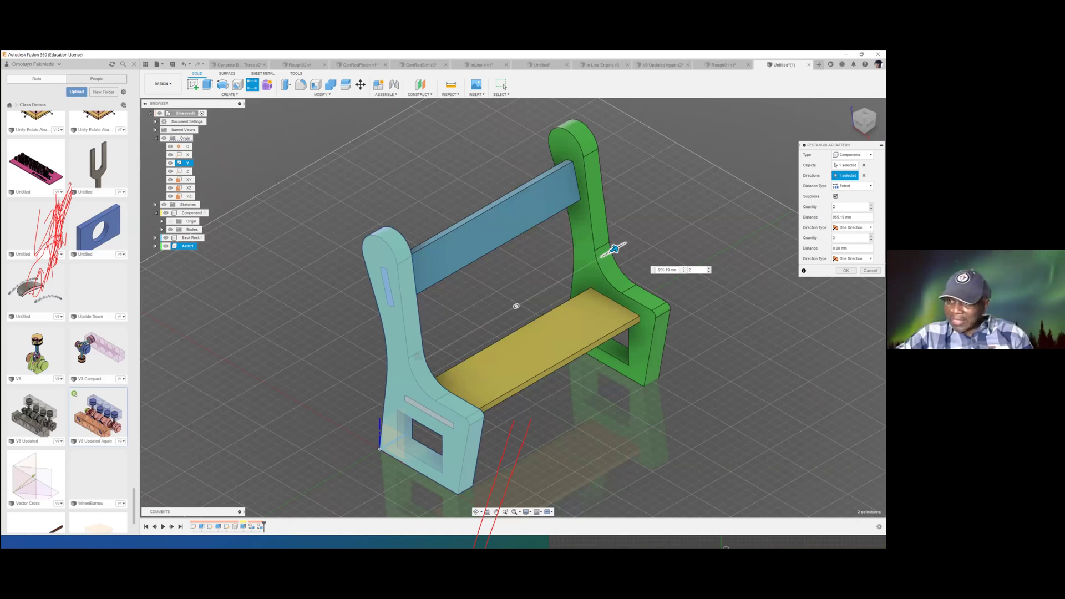
pyautogui.keyDown('shift'); pyautogui.moveTo(516, 305); pyautogui.dragTo(422, 314, button='middle'); pyautogui.keyUp('shift')
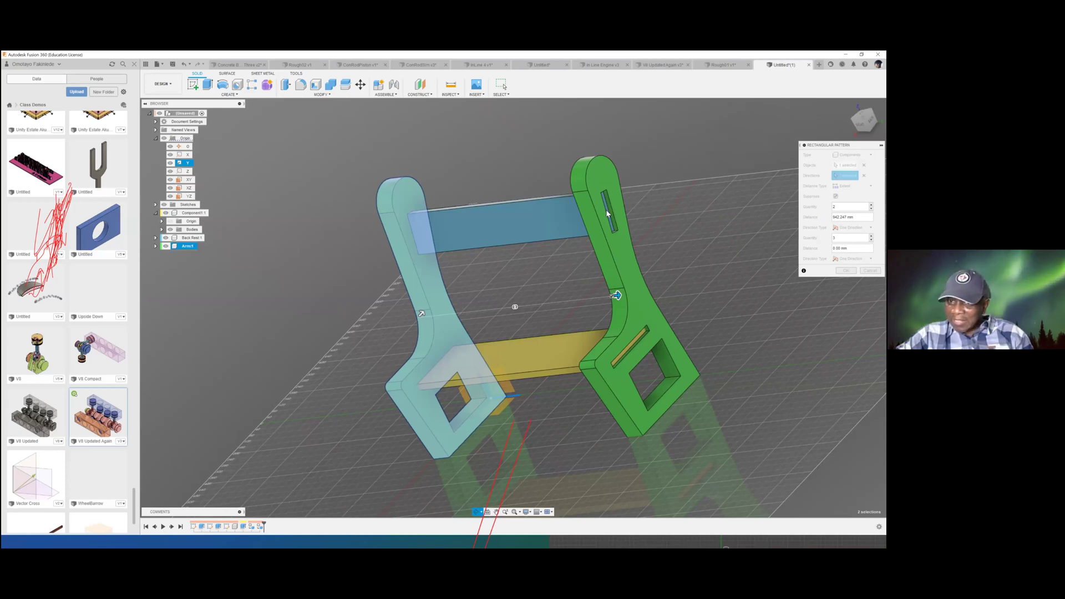
pyautogui.keyDown('shift'); pyautogui.moveTo(610, 207); pyautogui.dragTo(643, 237, button='middle'); pyautogui.keyUp('shift')
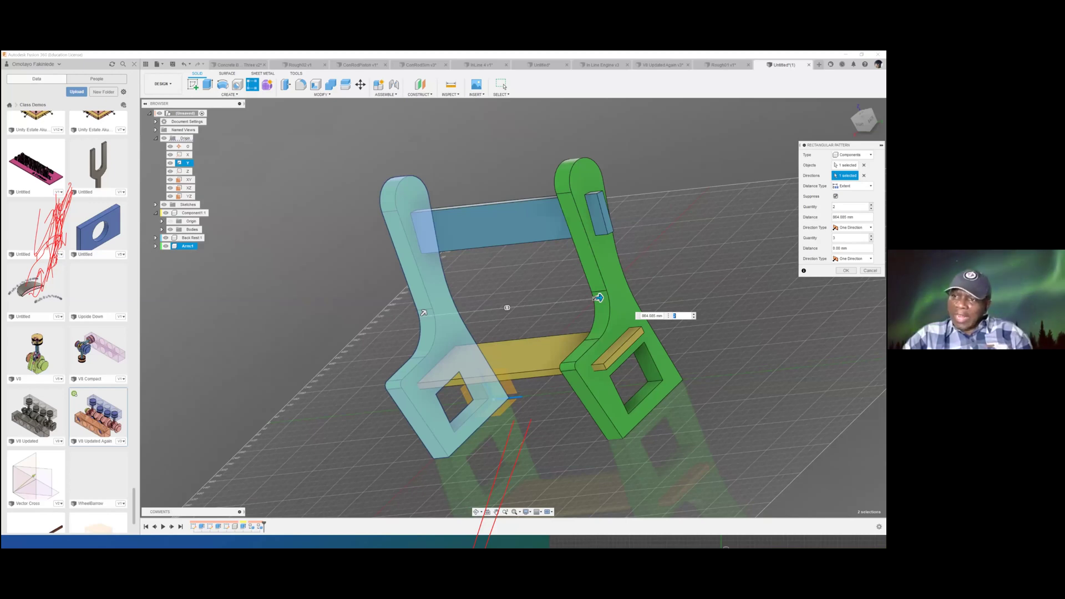
pyautogui.press('Tab')
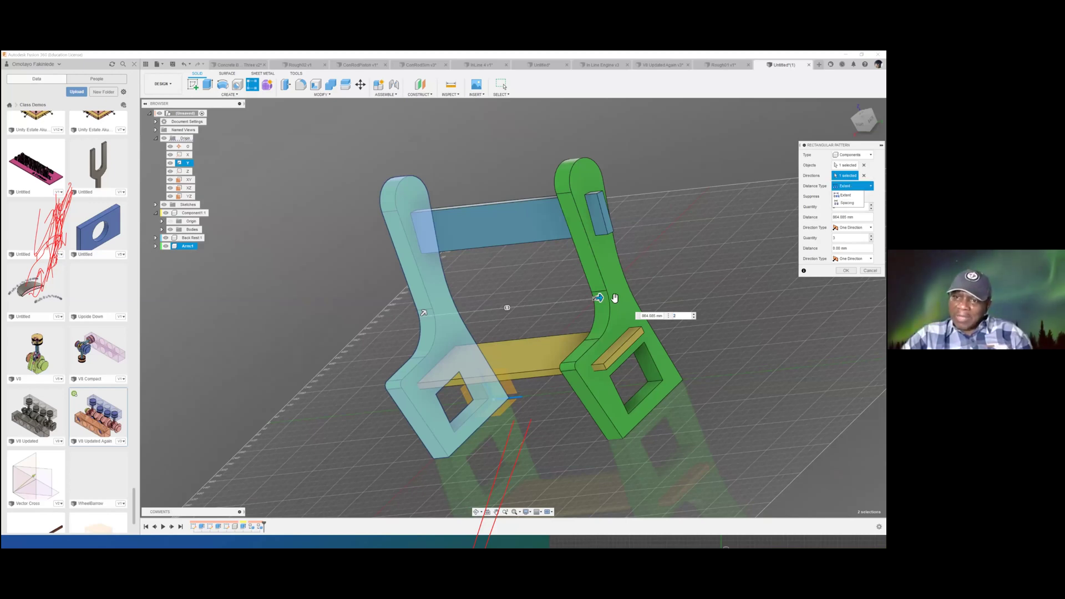
pyautogui.moveTo(608, 296); pyautogui.dragTo(617, 295)
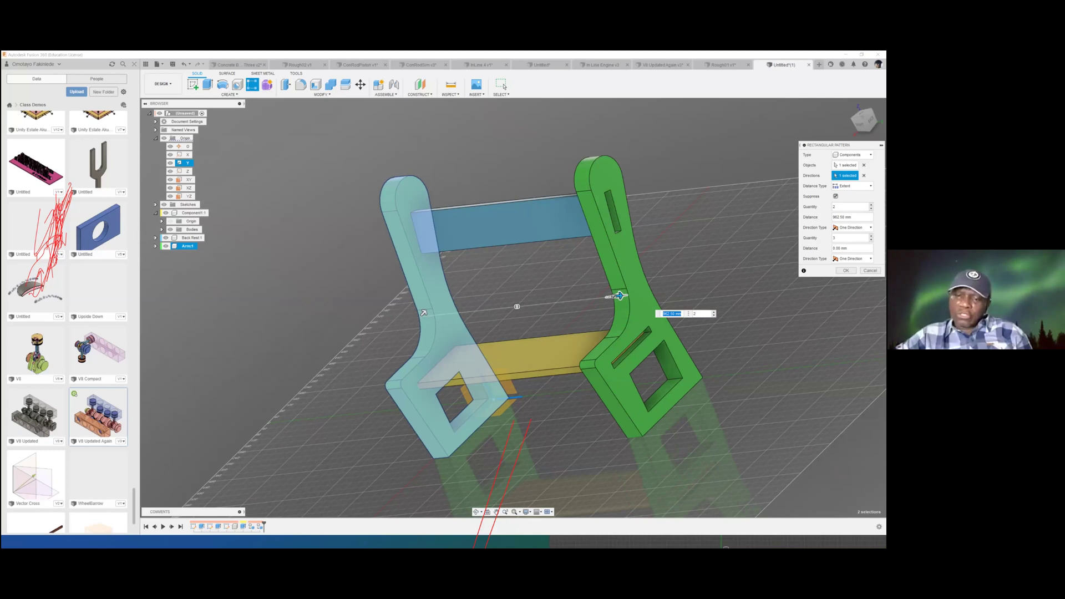
pyautogui.moveTo(619, 296); pyautogui.dragTo(612, 297)
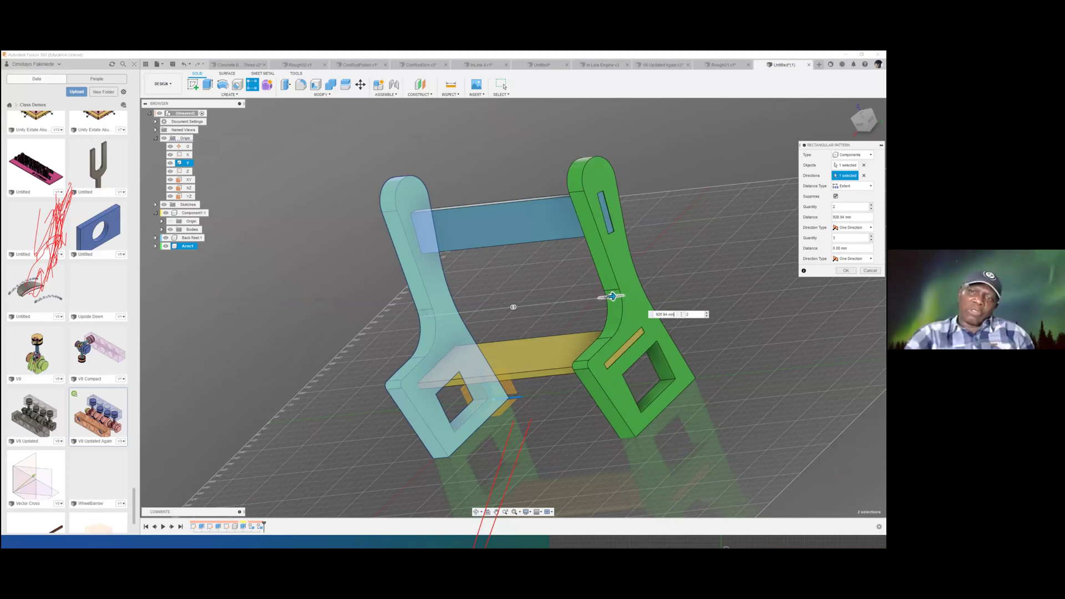
pyautogui.press('Return')
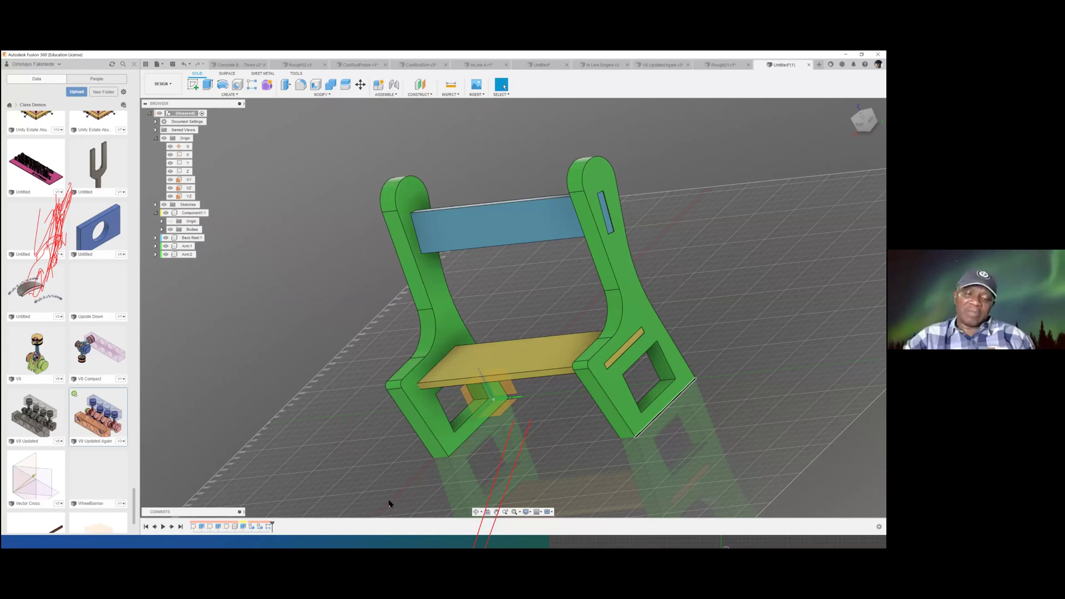
# Switch to the PowerPoint presentation and examine the Connecting Rod Sketch slide for its circle sizes and positions
pyautogui.press('super')
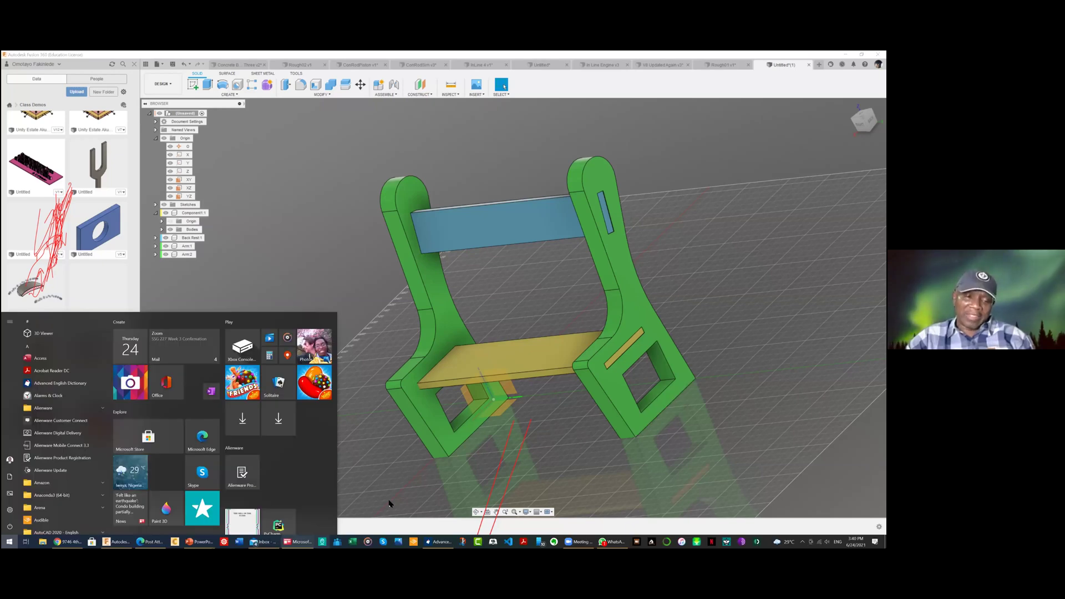
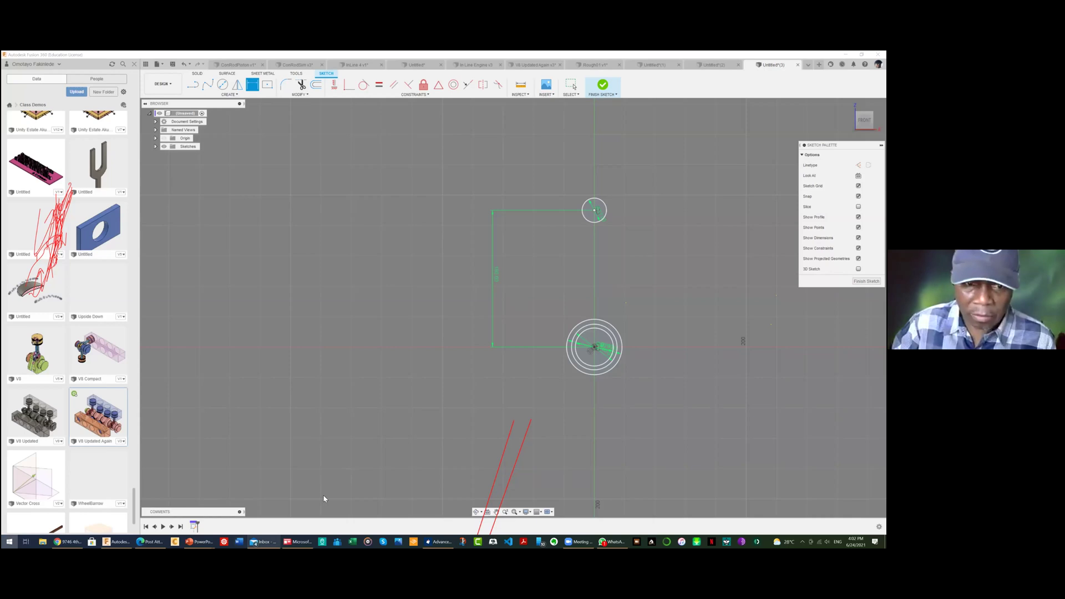
pyautogui.press('super')
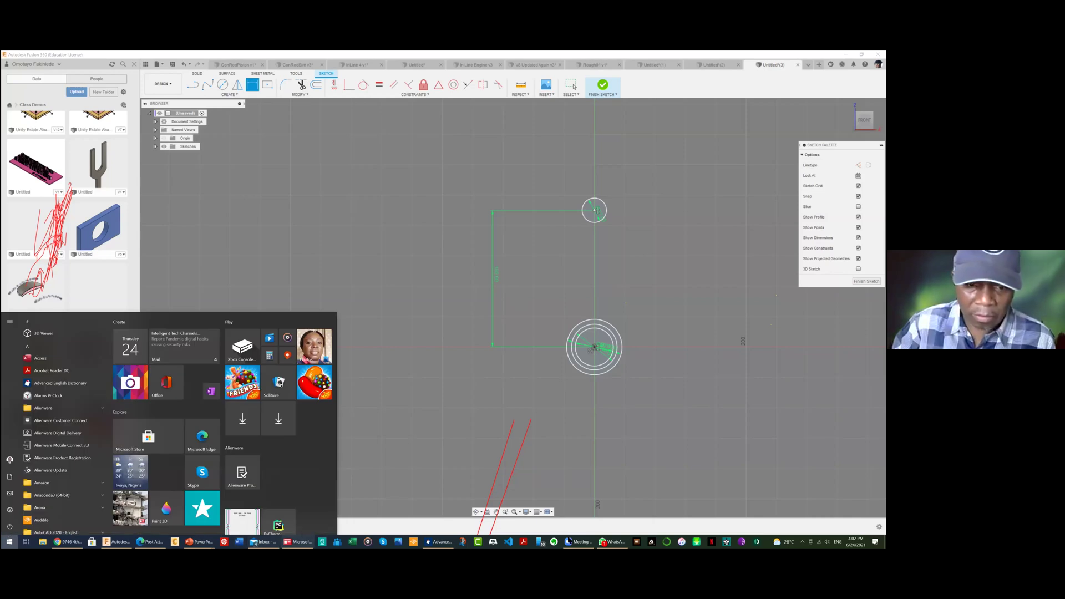
pyautogui.click(584, 540)
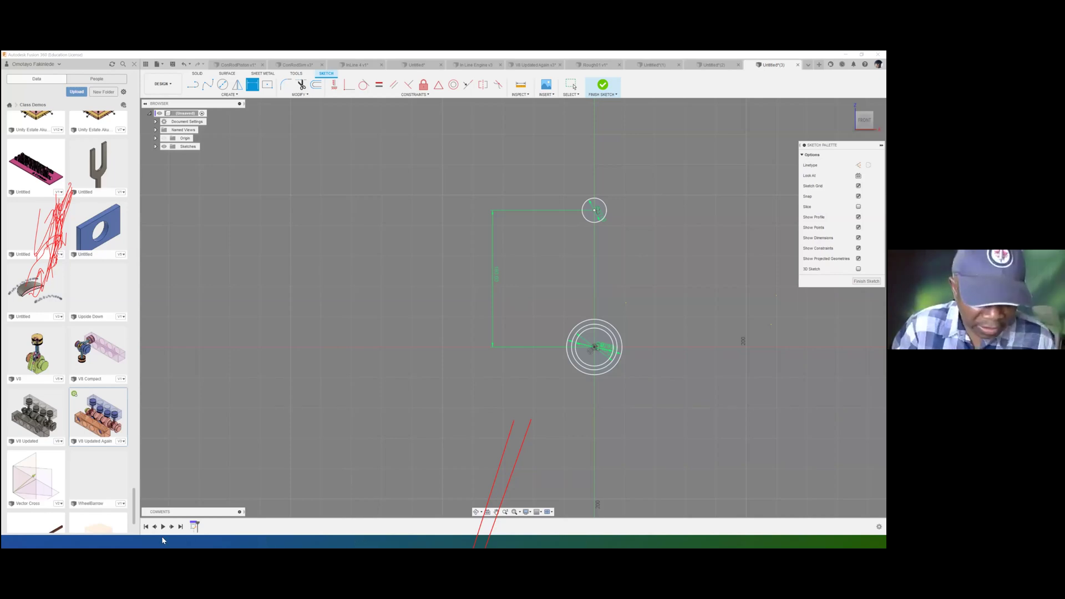
pyautogui.press('super')
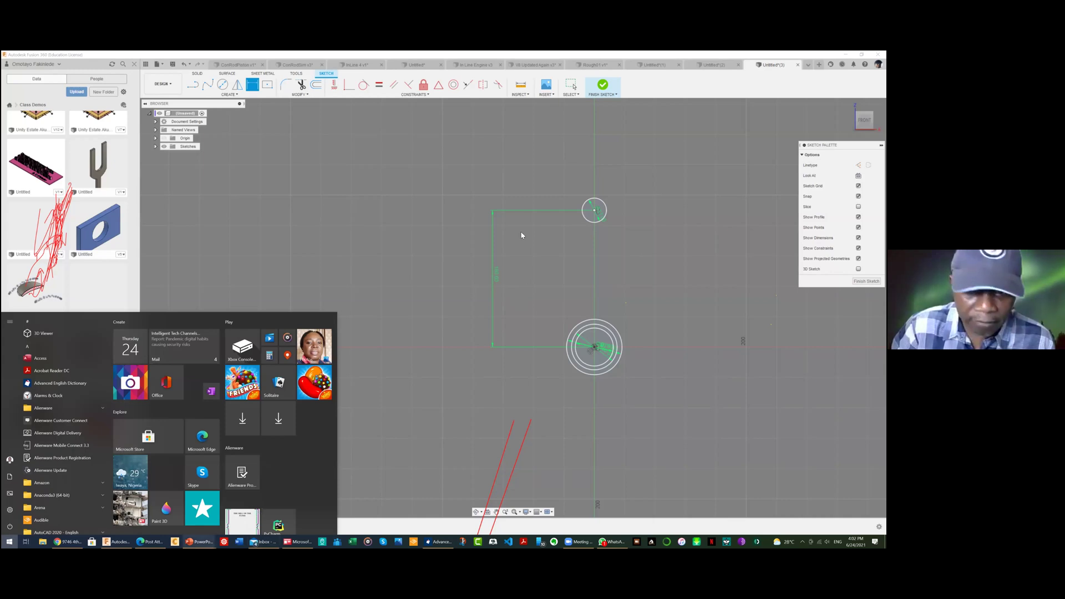
pyautogui.moveTo(199, 541)
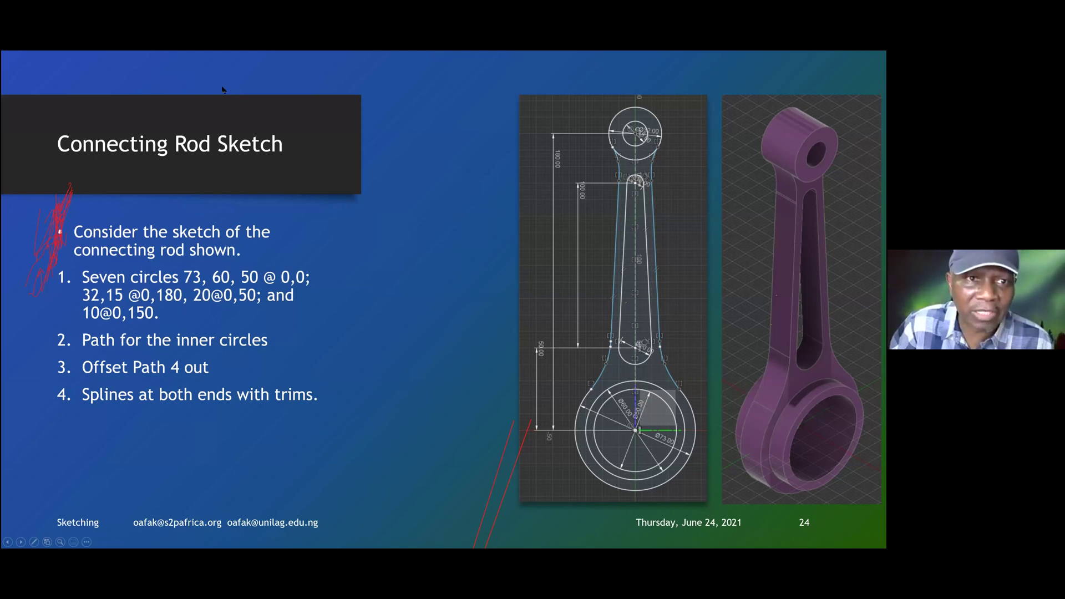
# Switch back to Fusion 360 and draw a 15 mm diameter circle concentric with the 32 mm upper circle
pyautogui.press('super')
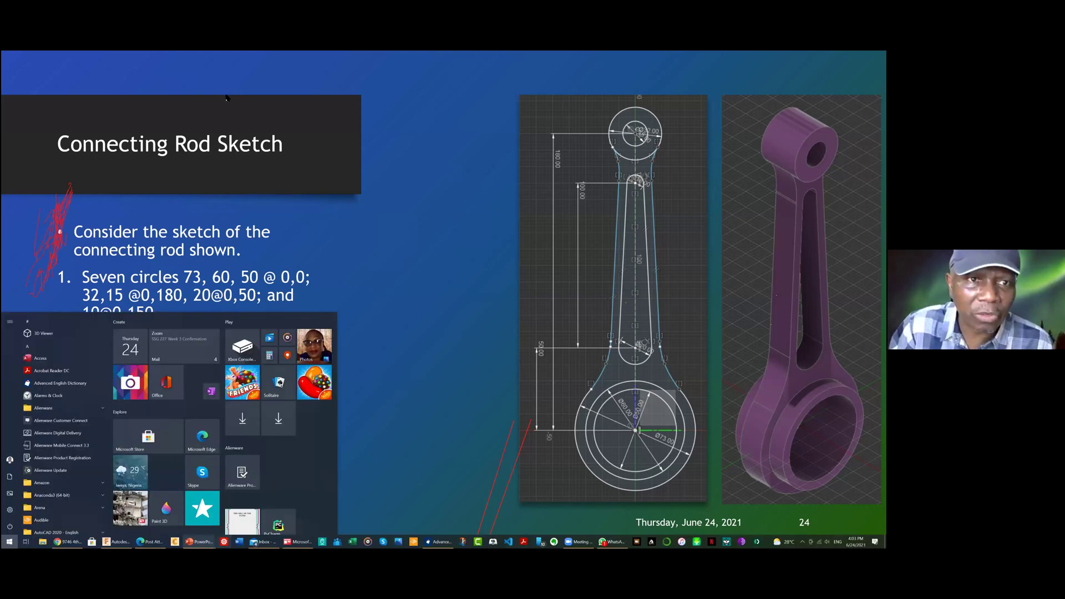
pyautogui.hotkey('alt', 'Tab')
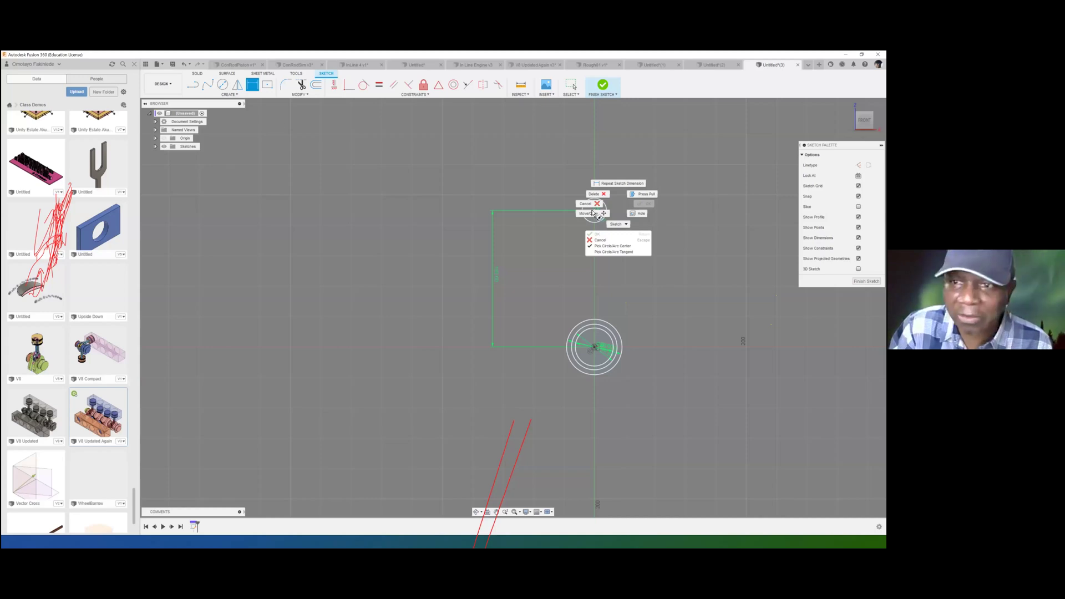
pyautogui.press('c')
pyautogui.click(594, 211)
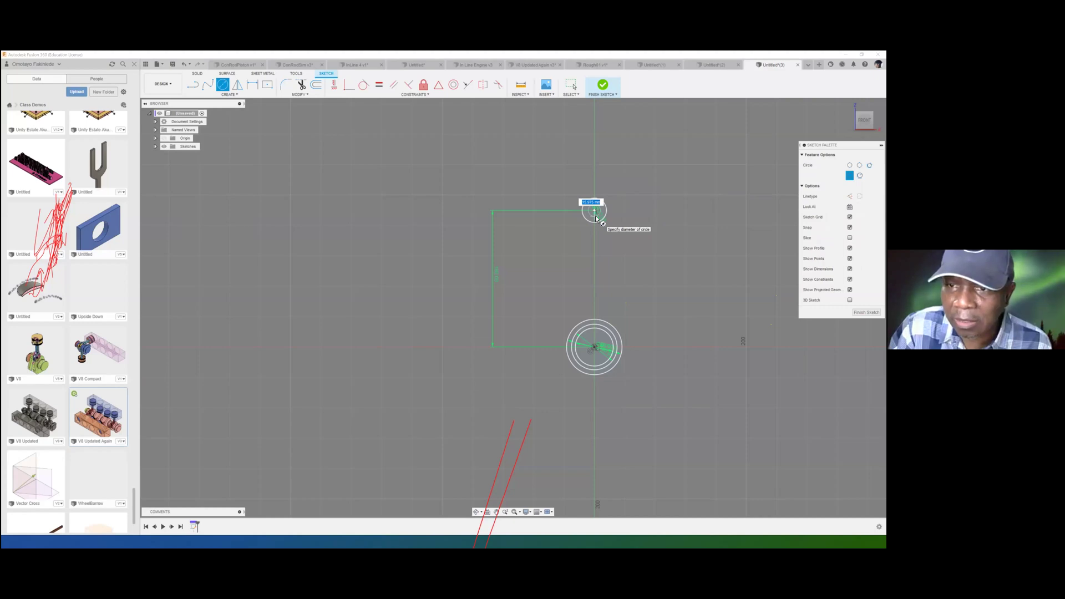
pyautogui.write('15')
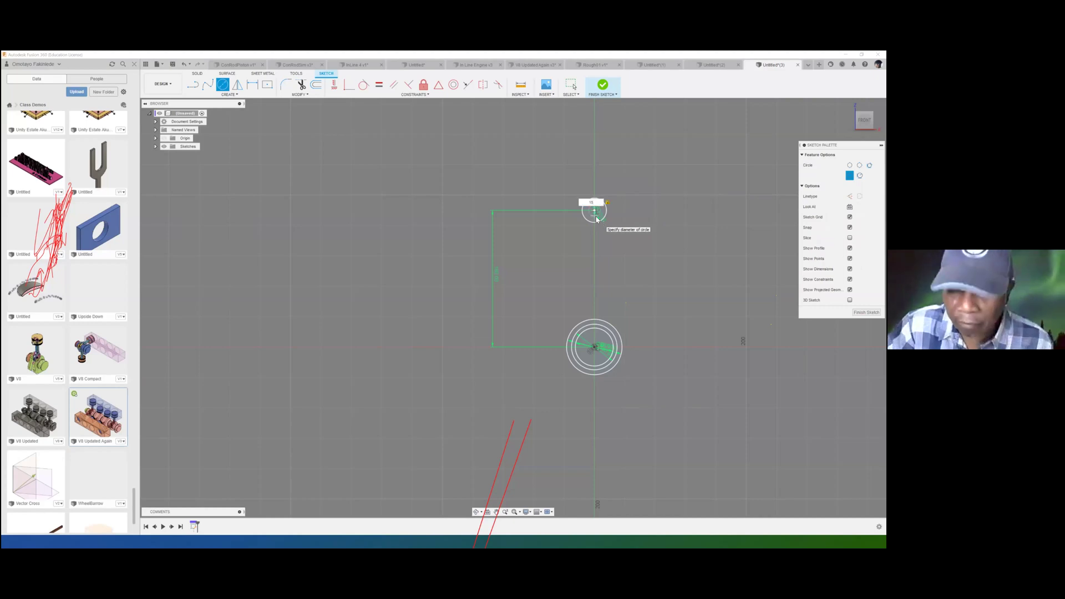
pyautogui.press('Return')
pyautogui.press('Escape')
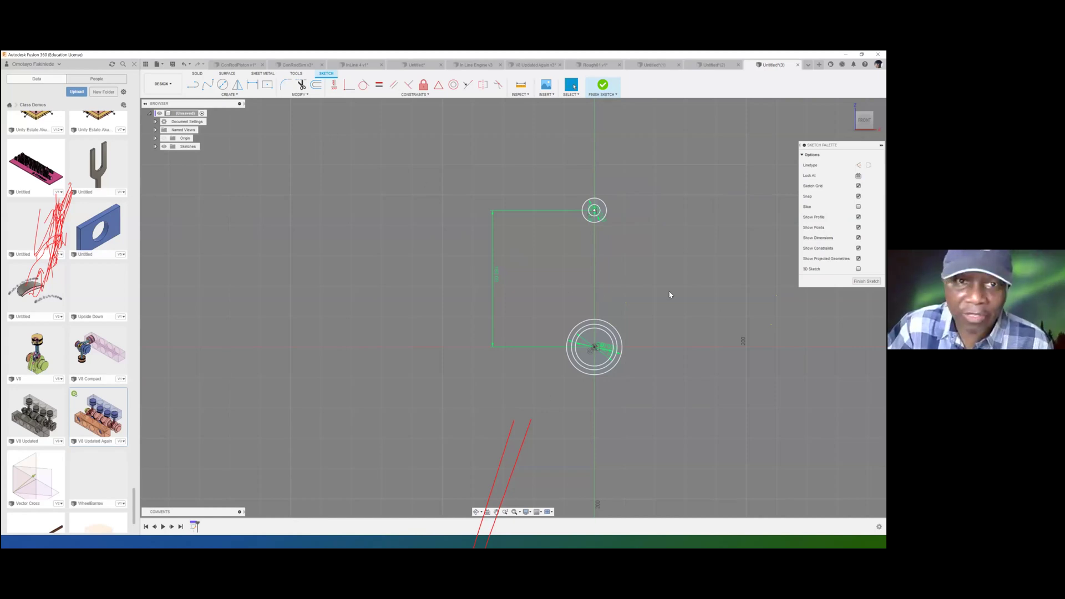
# Draw a 20 mm diameter circle between the two circle groups and move it closer to the vertical axis
pyautogui.rightClick(616, 293)
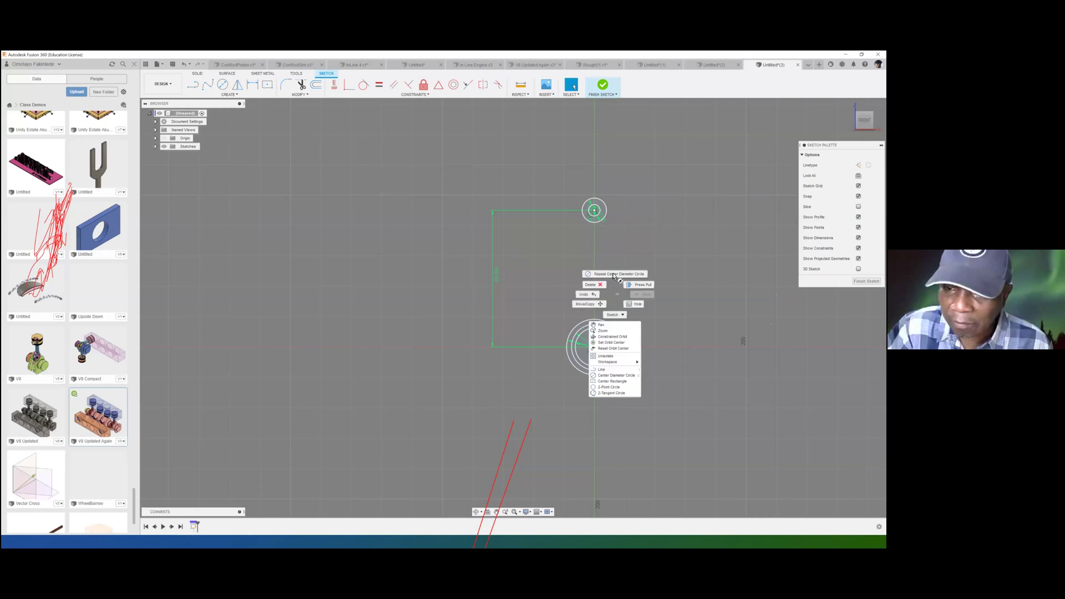
pyautogui.click(560, 285)
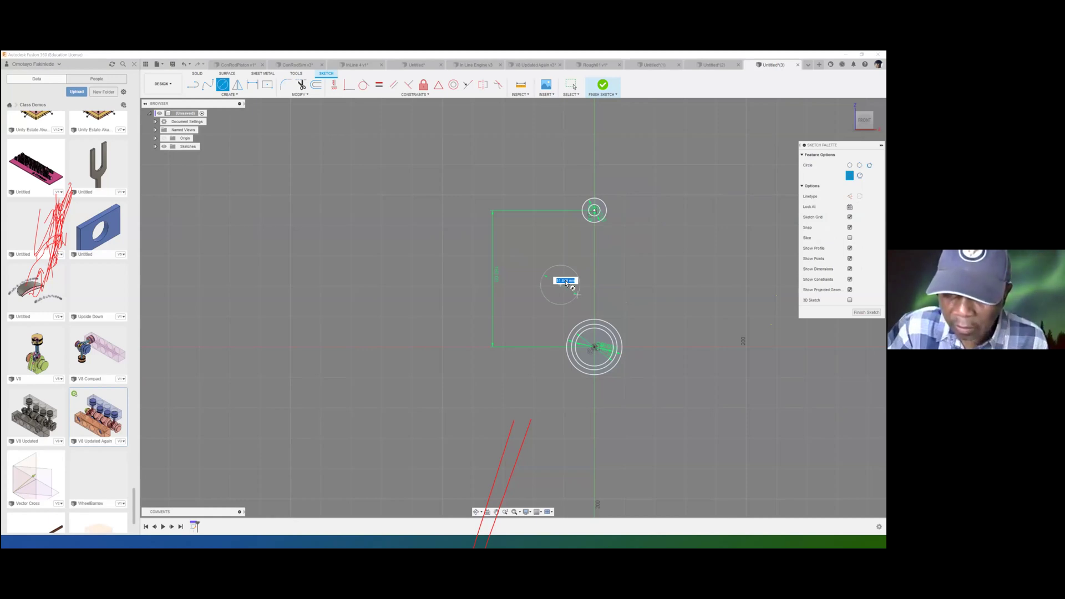
pyautogui.write('20')
pyautogui.press('Return')
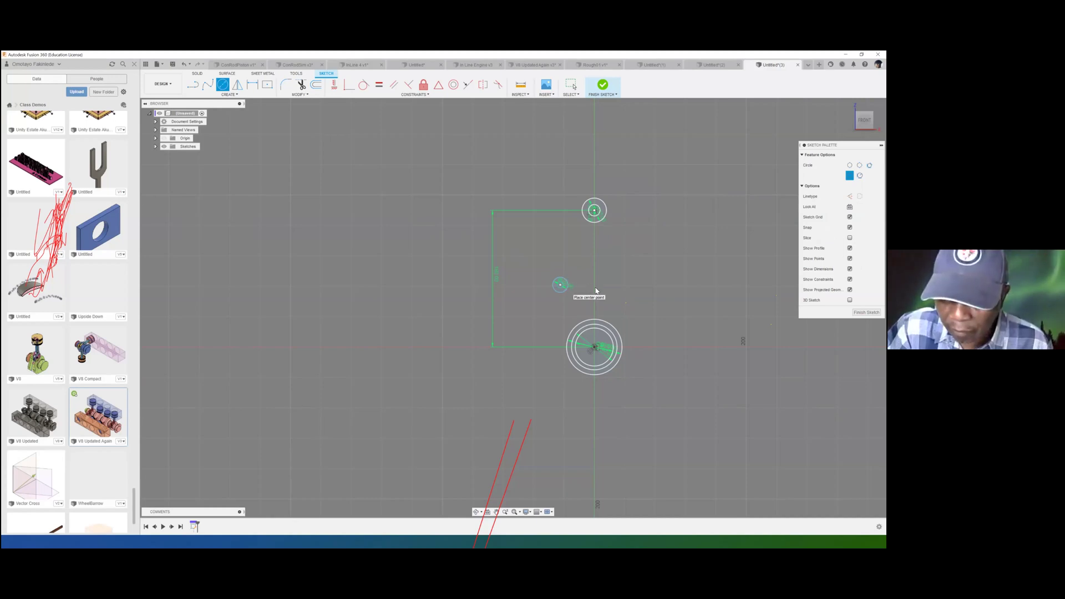
pyautogui.press('Escape')
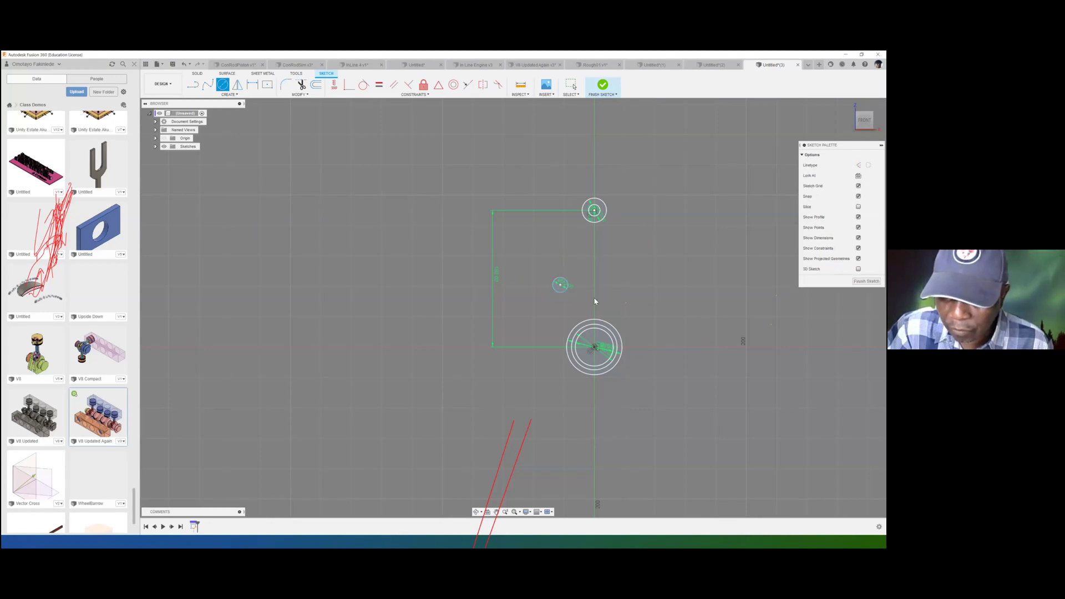
pyautogui.press('Escape')
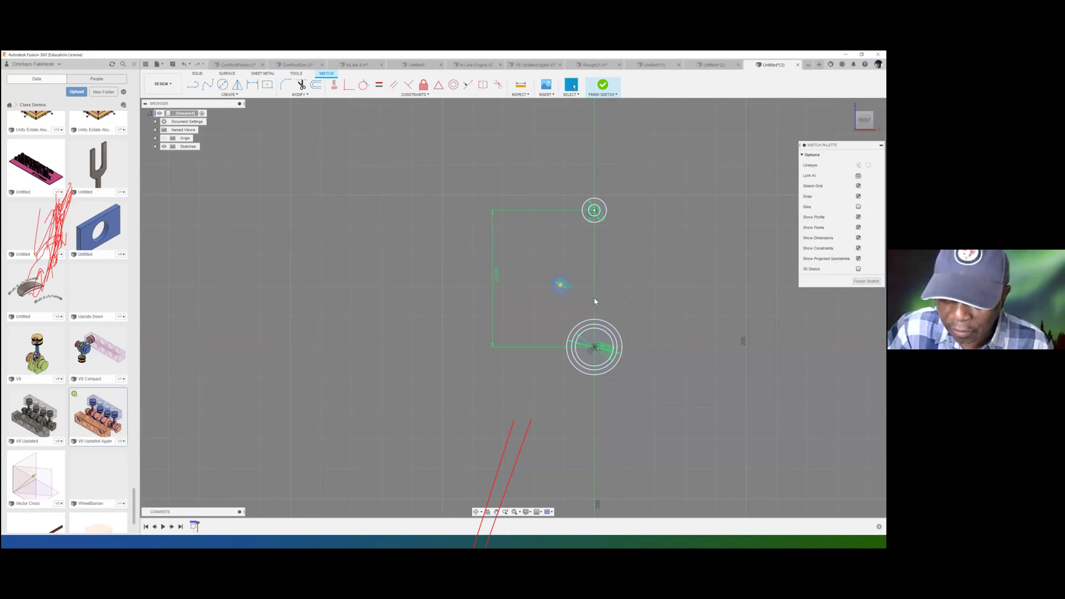
pyautogui.moveTo(560, 285); pyautogui.dragTo(567, 285)
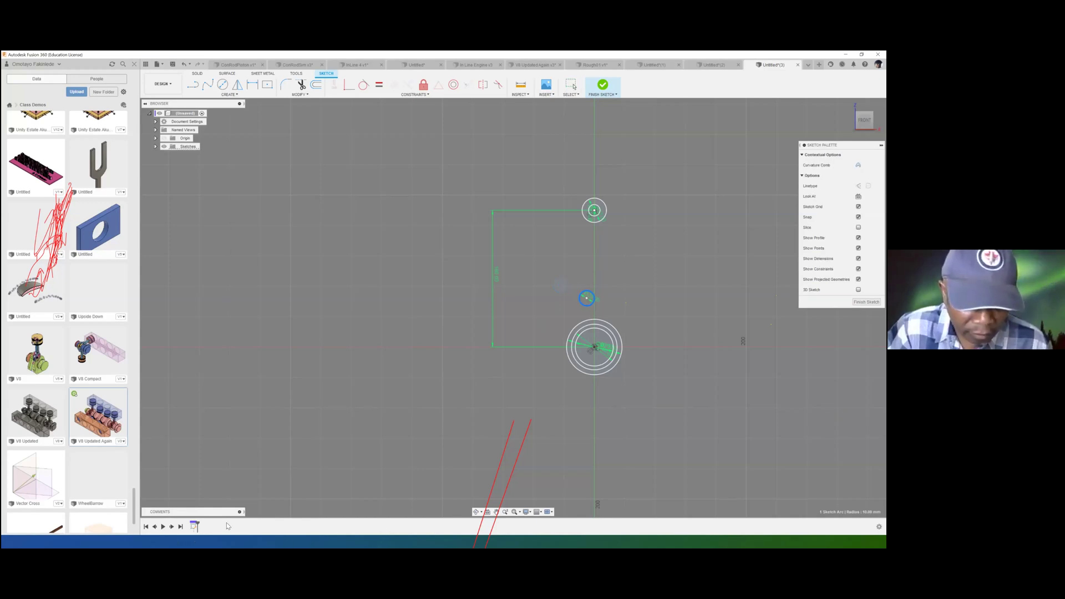
# Draw a 10 mm diameter circle near the vertical axis, between the 20 mm circle and the upper circles
pyautogui.press('super')
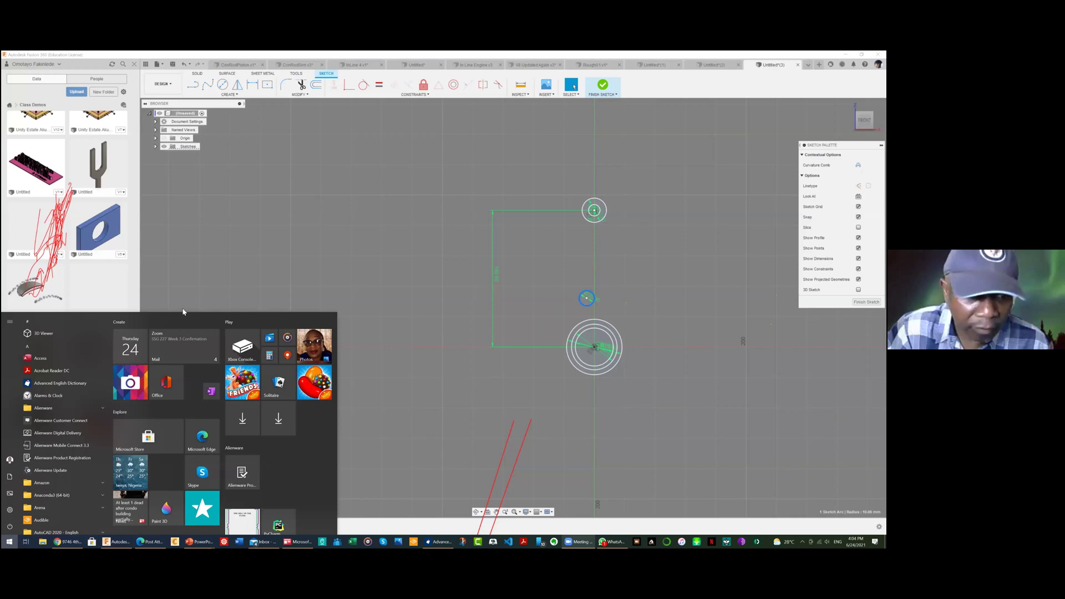
pyautogui.press('super')
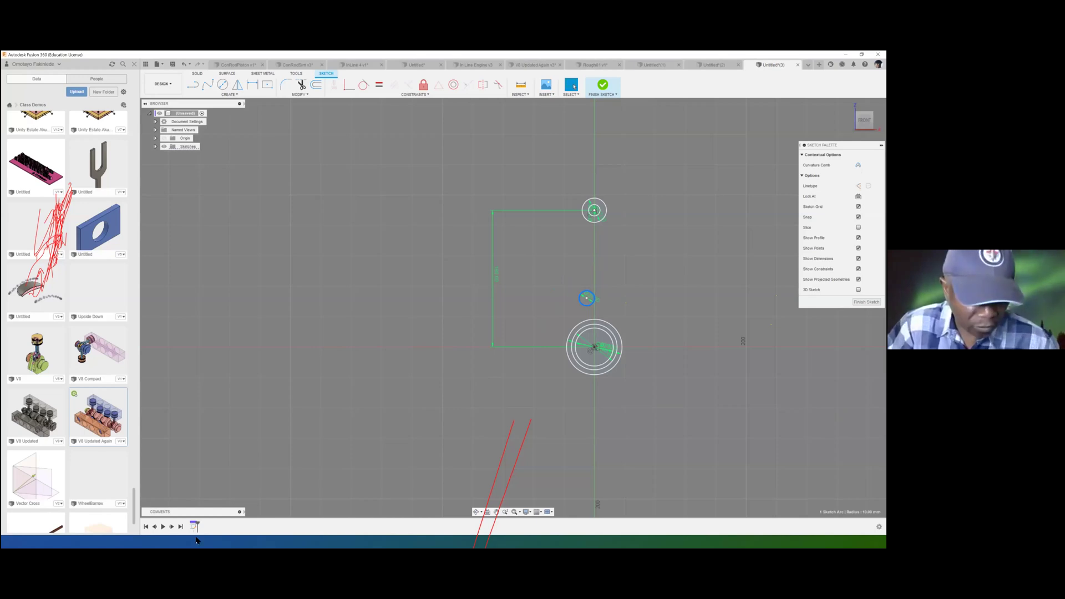
pyautogui.click(110, 540)
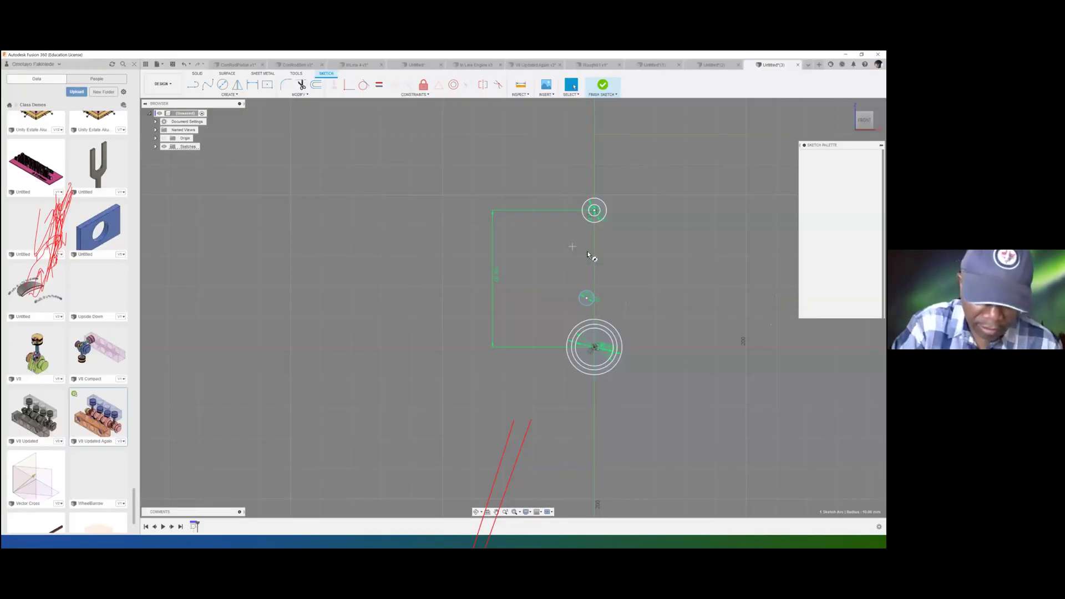
pyautogui.press('c')
pyautogui.click(585, 244)
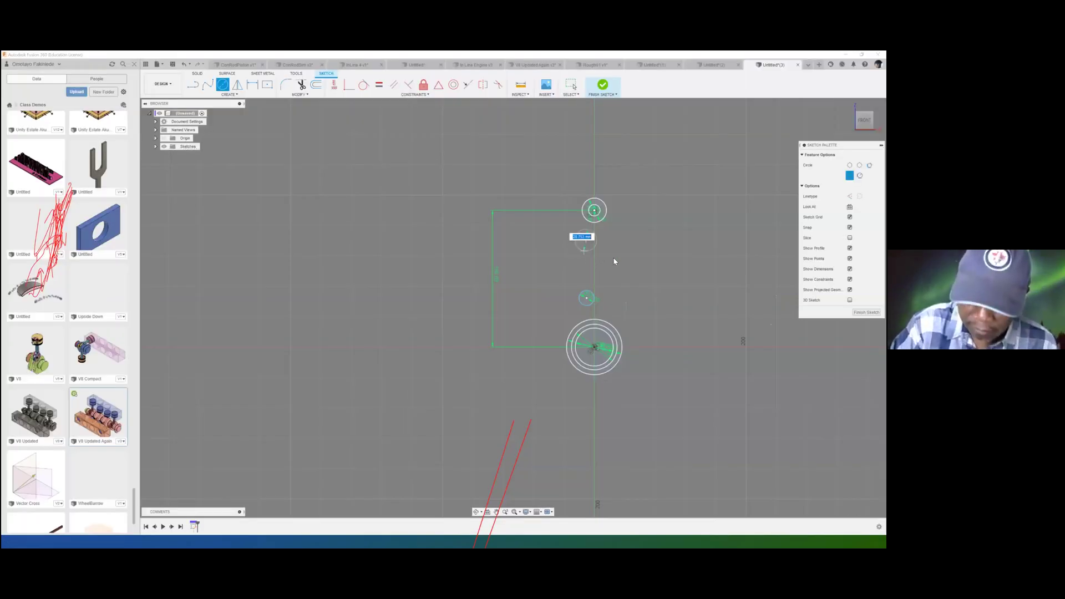
pyautogui.press('Return')
pyautogui.press('Escape')
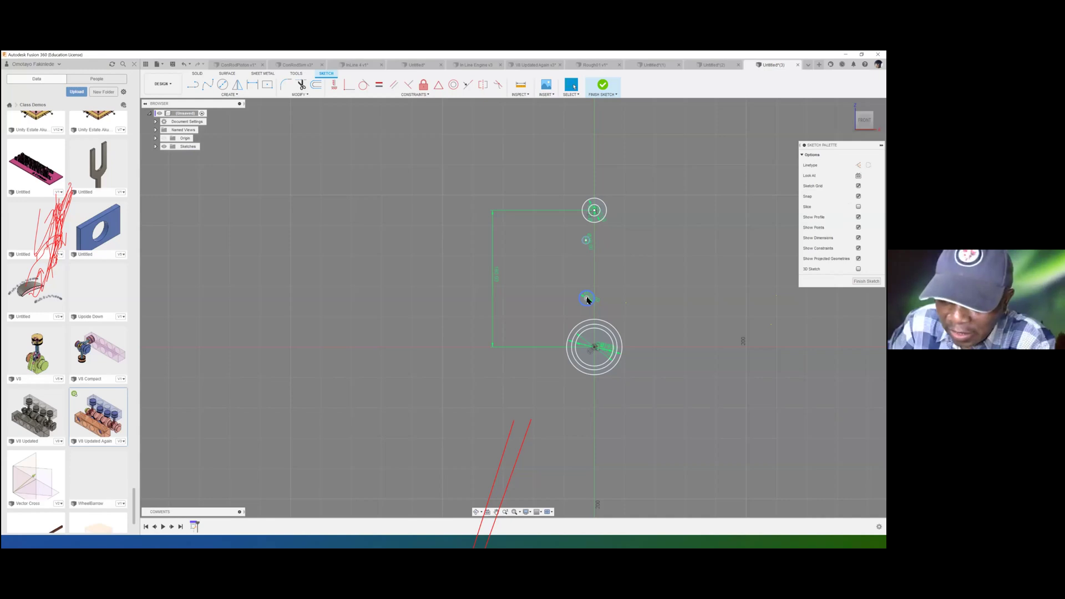
# Align the centres of the 20 mm and 10 mm circles vertically with the origin using a Horizontal/Vertical constraint
pyautogui.click(588, 300)
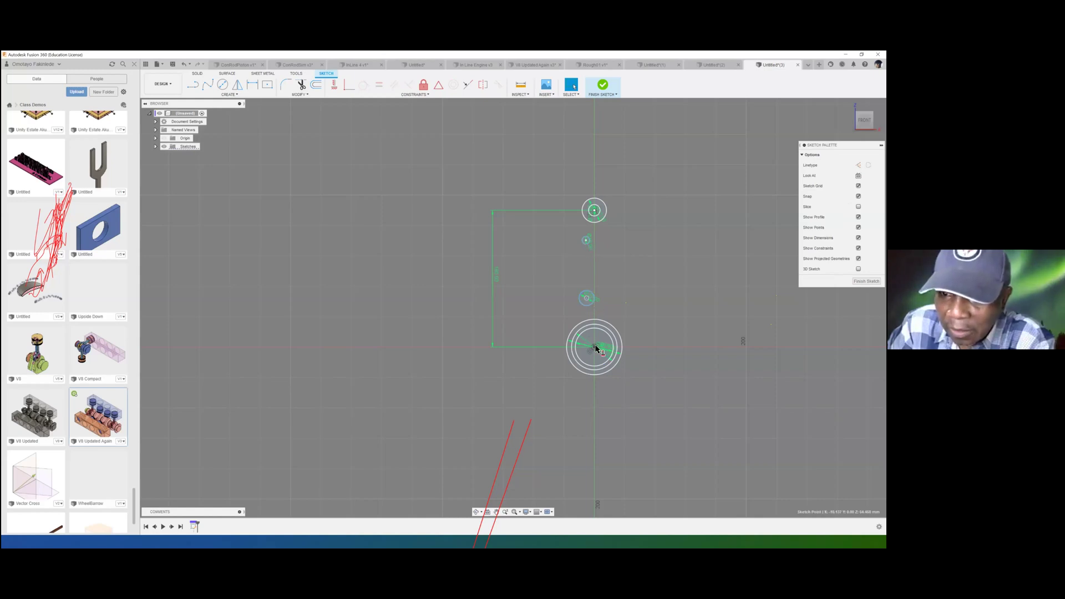
pyautogui.click(594, 347)
pyautogui.click(586, 239)
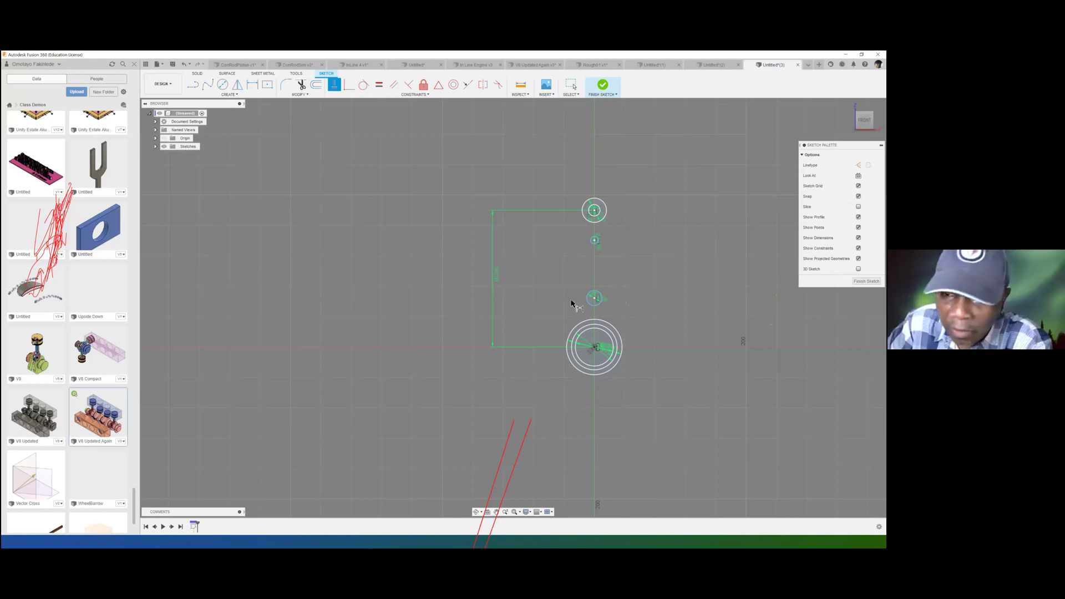
# Dimension the 20 mm circle's centre at 50 mm above the origin
pyautogui.press('d')
pyautogui.click(593, 299)
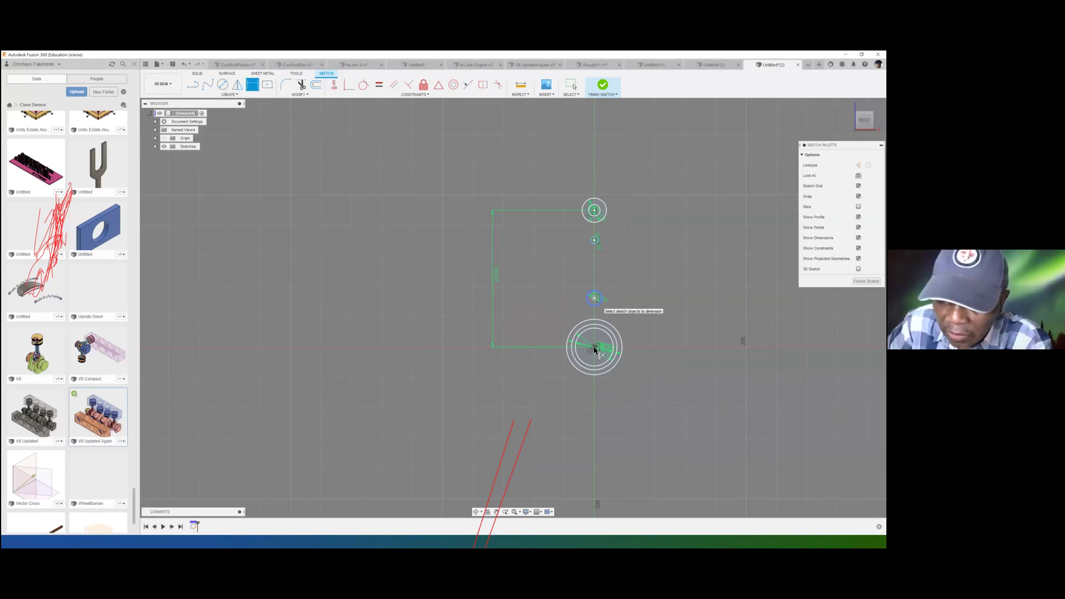
pyautogui.click(524, 346)
pyautogui.click(526, 331)
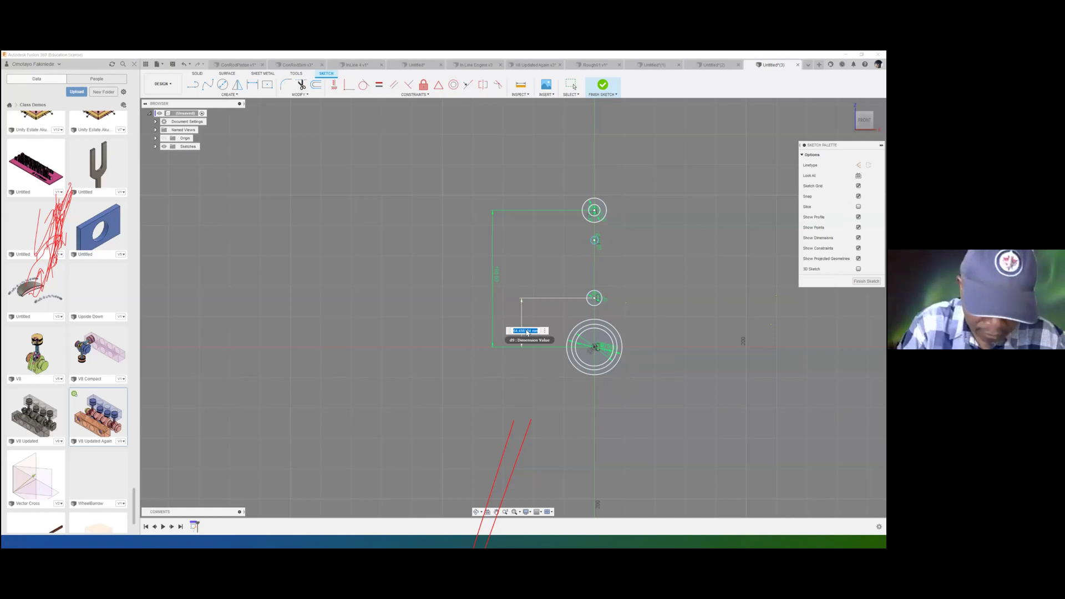
pyautogui.write('4')
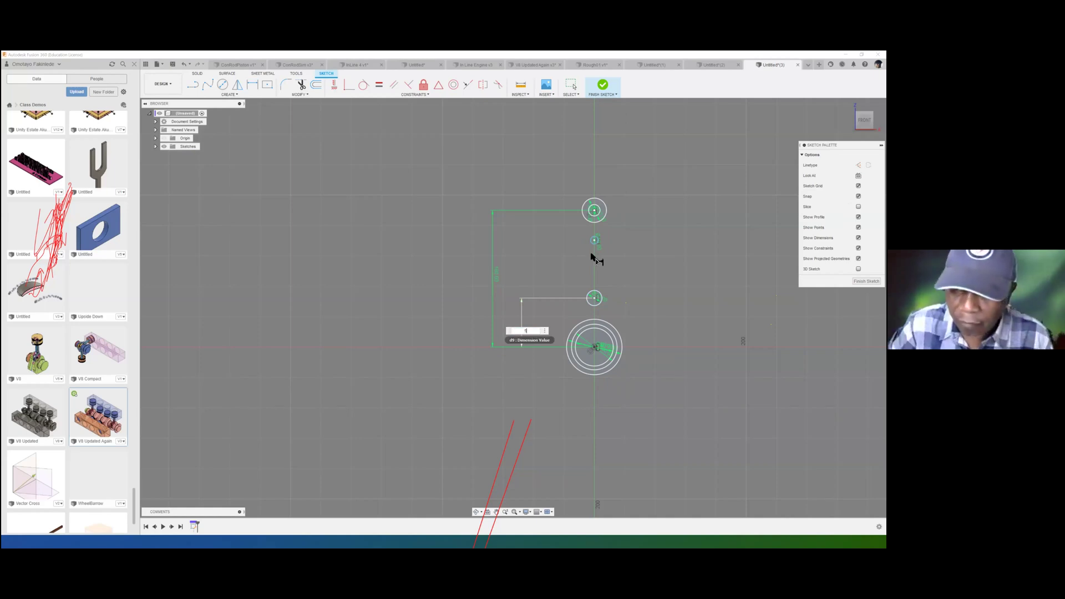
pyautogui.write('0')
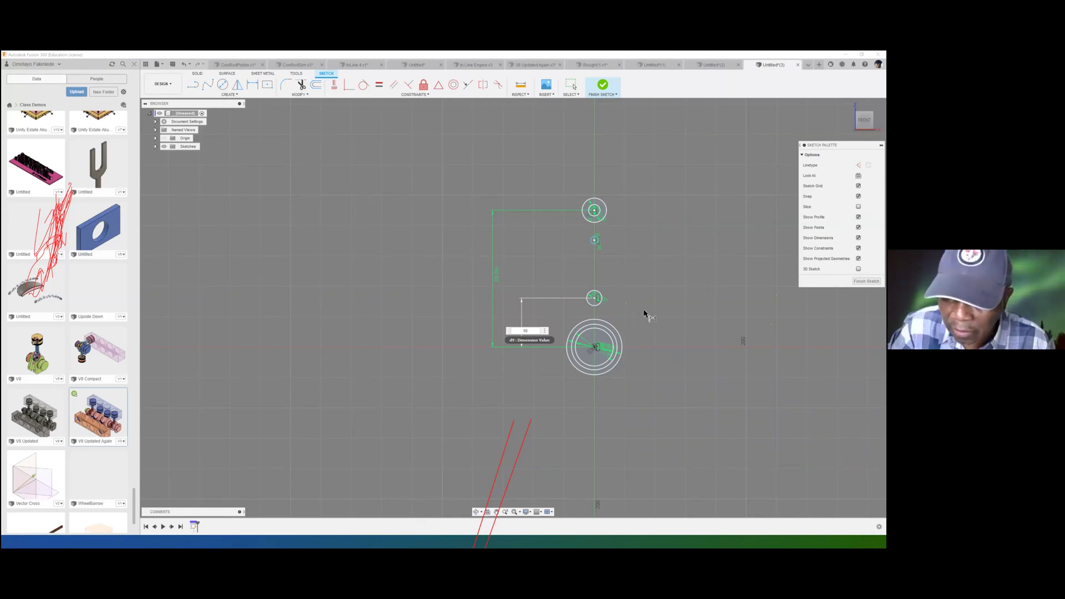
pyautogui.press('Return')
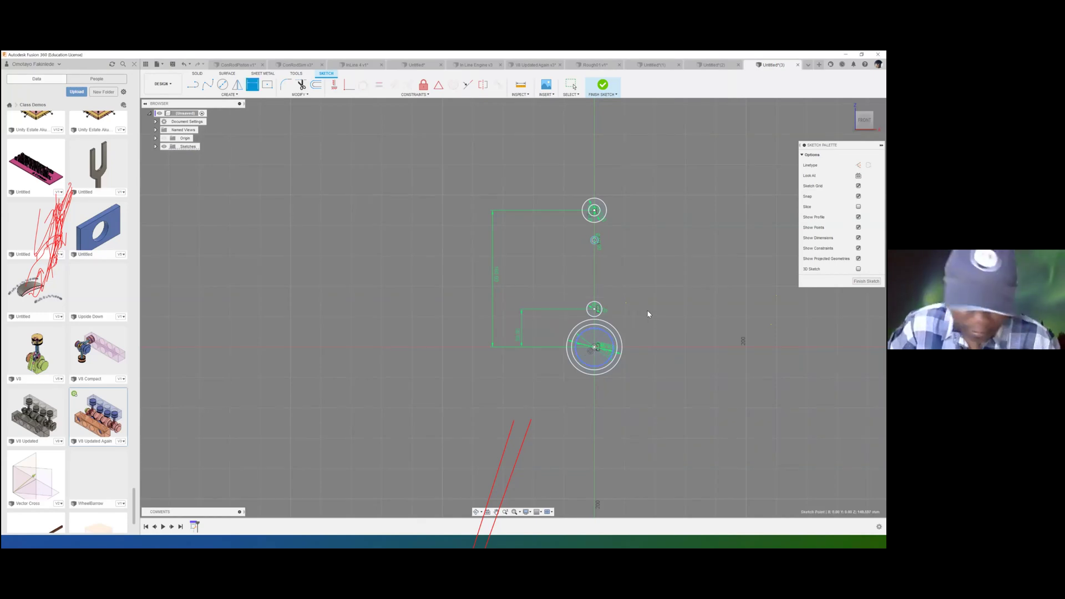
# Dimension the 10 mm circle's centre at 150 mm above the origin
pyautogui.click(648, 314)
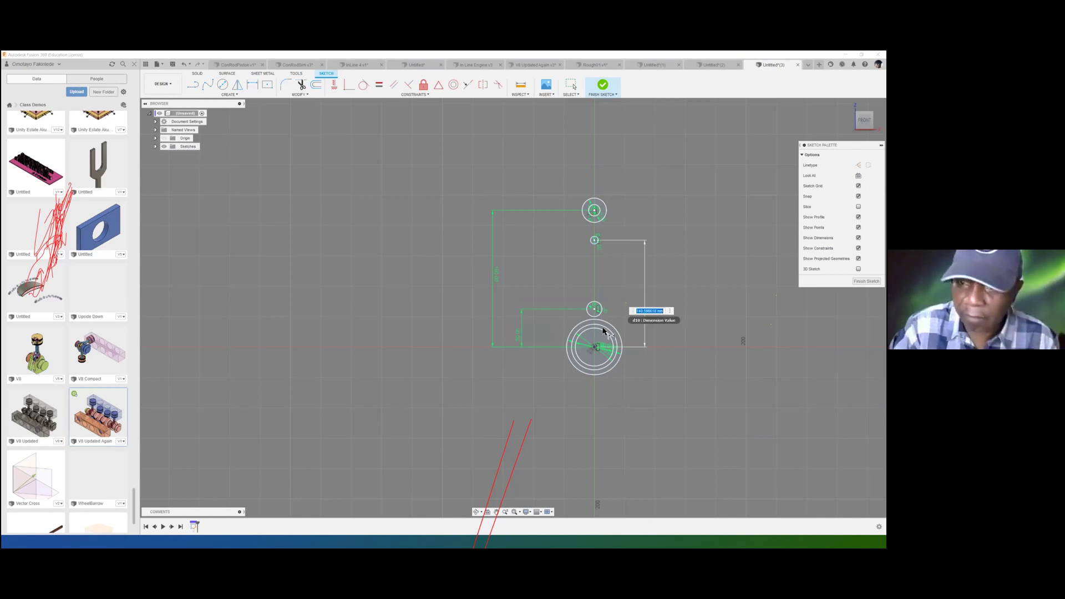
pyautogui.write('150')
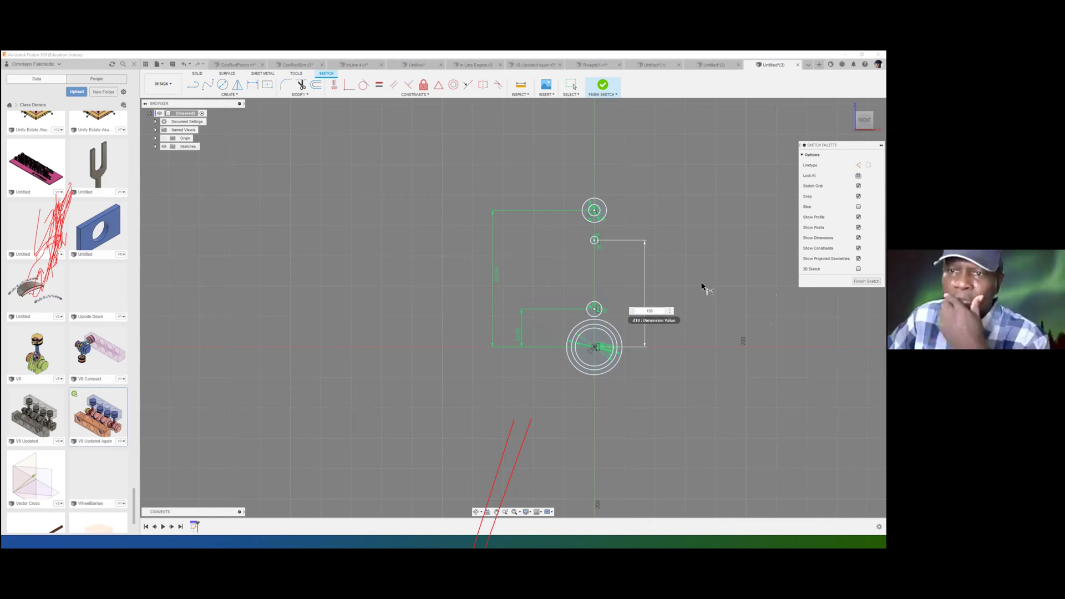
pyautogui.press('Return')
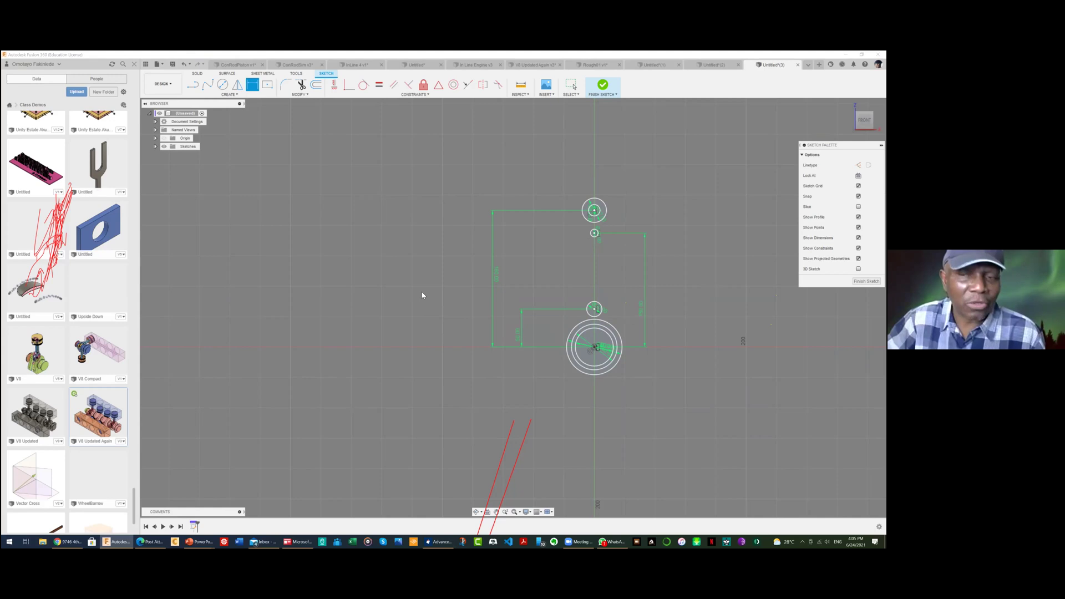
# Check the connecting rod slide in PowerPoint, and sketch a steep line in Fusion 360 along the right side of the 10 mm and 20 mm circles
pyautogui.press('super')
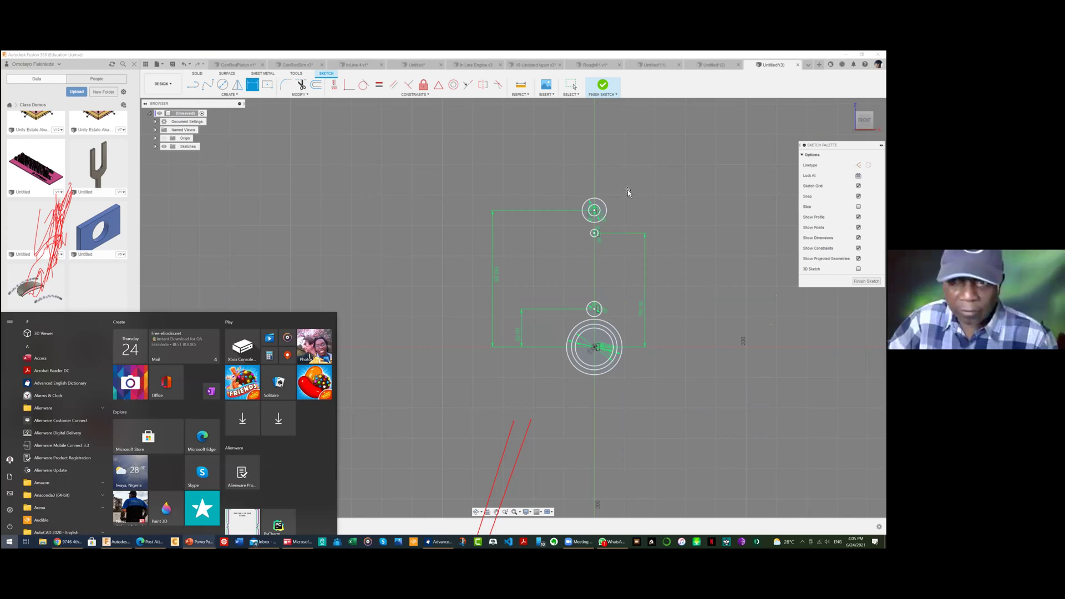
pyautogui.hotkey('alt', 'Tab')
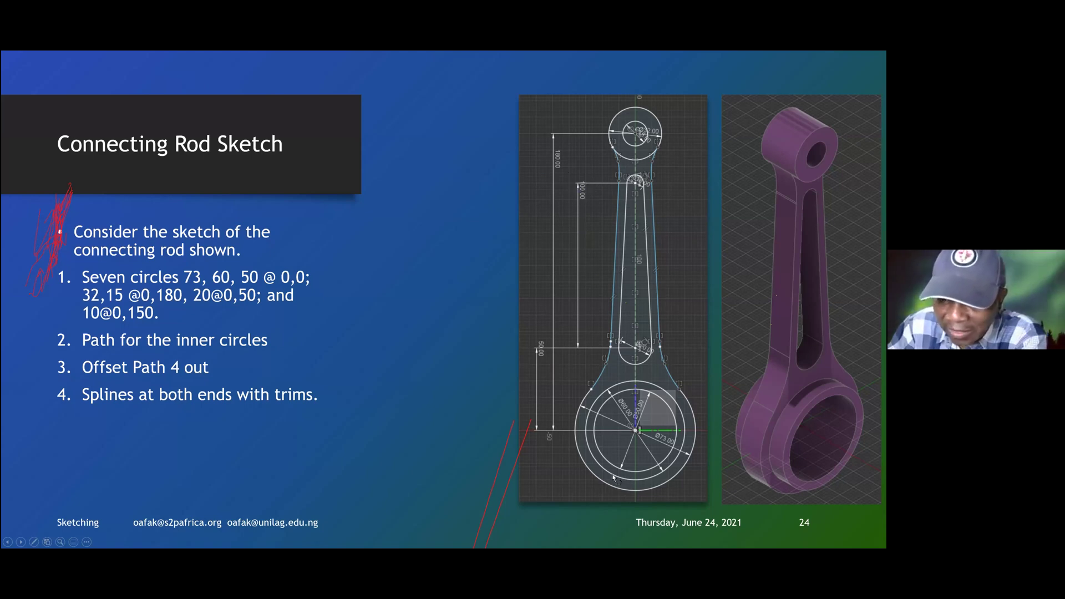
pyautogui.hotkey('alt', 'Tab')
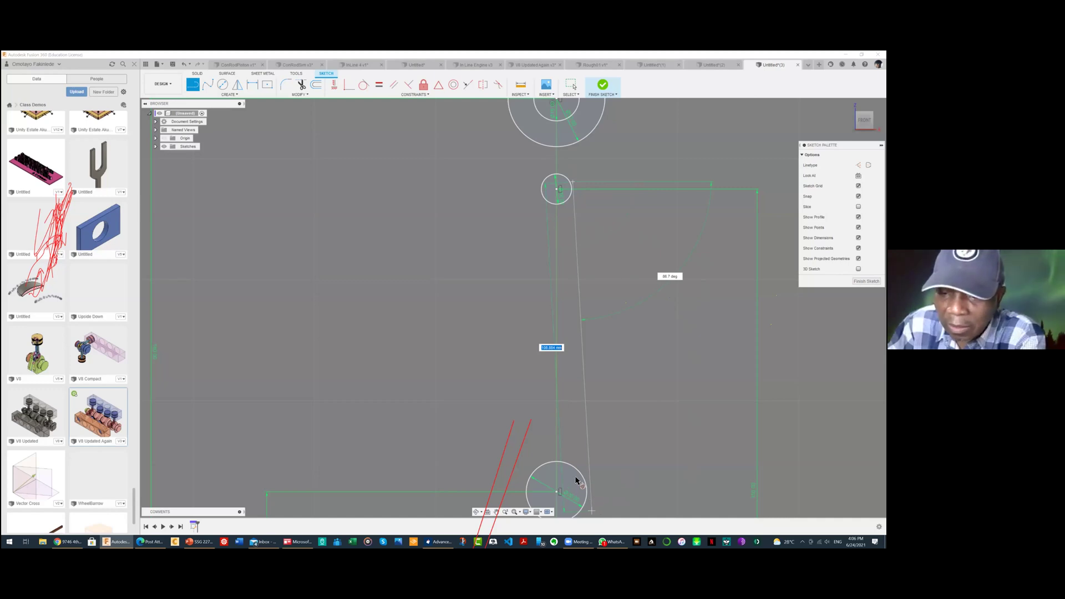
pyautogui.click(592, 511)
pyautogui.press('Escape')
# Make the line tangent to both the 10 mm and 20 mm circles
pyautogui.click(363, 84)
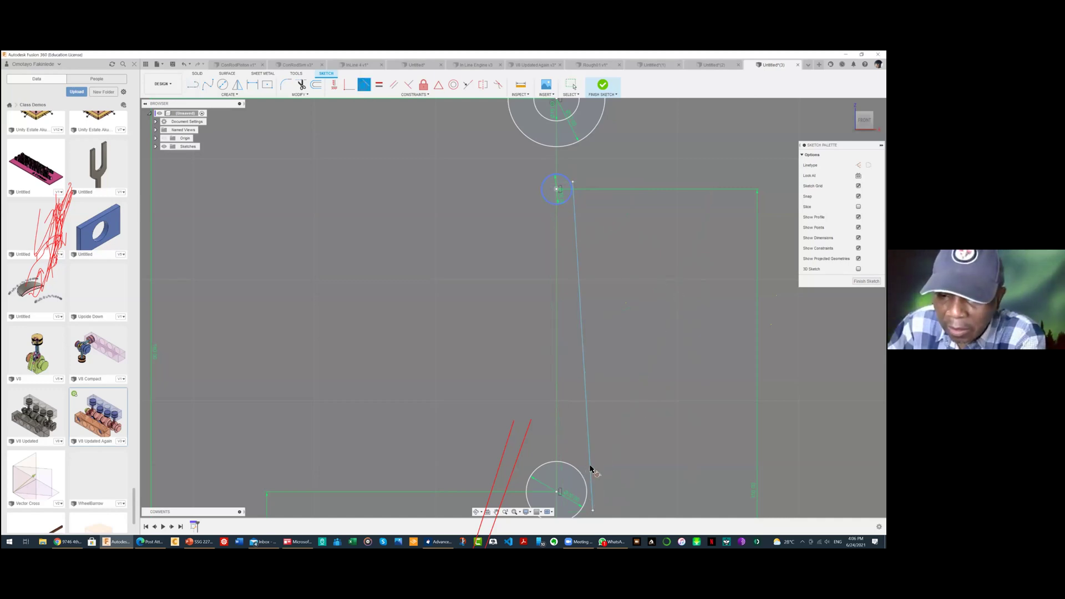
pyautogui.click(576, 194)
pyautogui.click(576, 194)
pyautogui.scroll(-3, 578, 201)
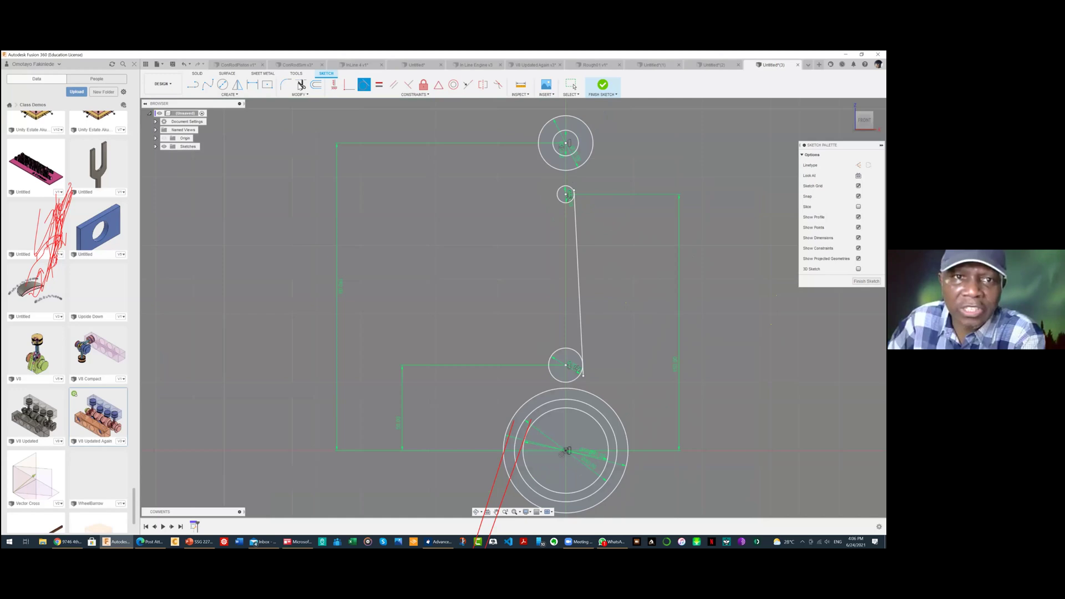
# Trim the ends of the tangent line that extend past its contact points on the 10 mm and 20 mm circles
pyautogui.press('t')
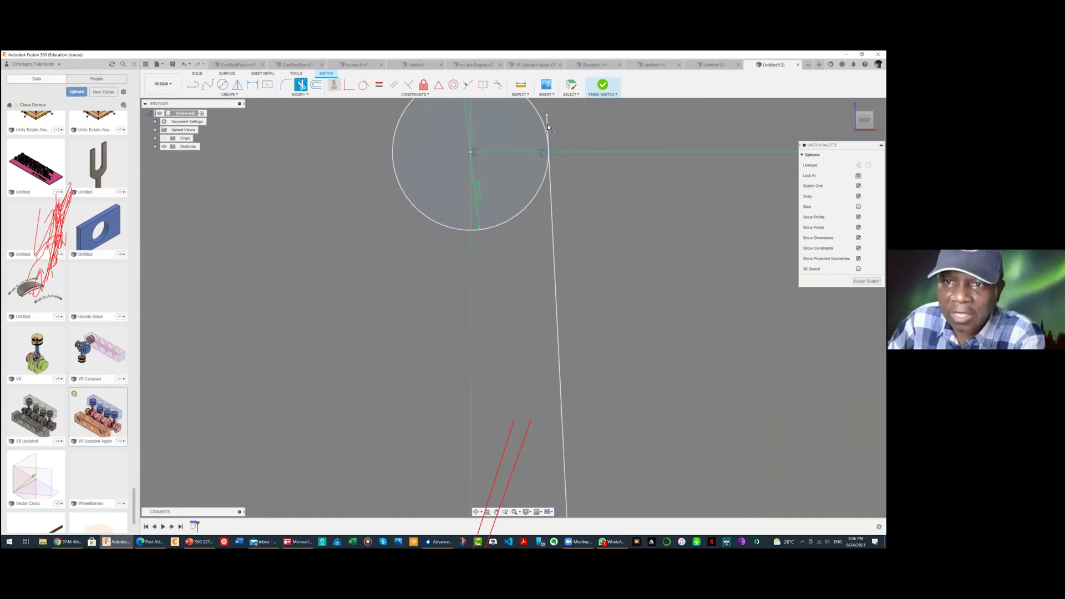
pyautogui.click(547, 131)
pyautogui.moveTo(595, 502); pyautogui.dragTo(562, 56, button='middle')
pyautogui.moveTo(562, 438); pyautogui.dragTo(574, 57, button='middle')
pyautogui.moveTo(642, 462); pyautogui.dragTo(594, 124, button='middle')
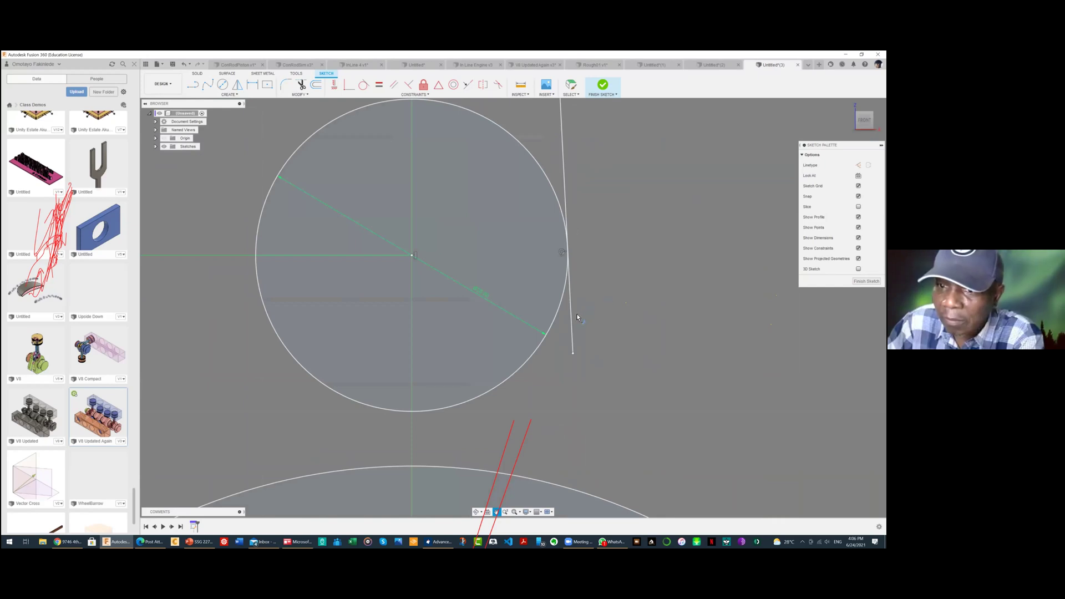
pyautogui.press('t')
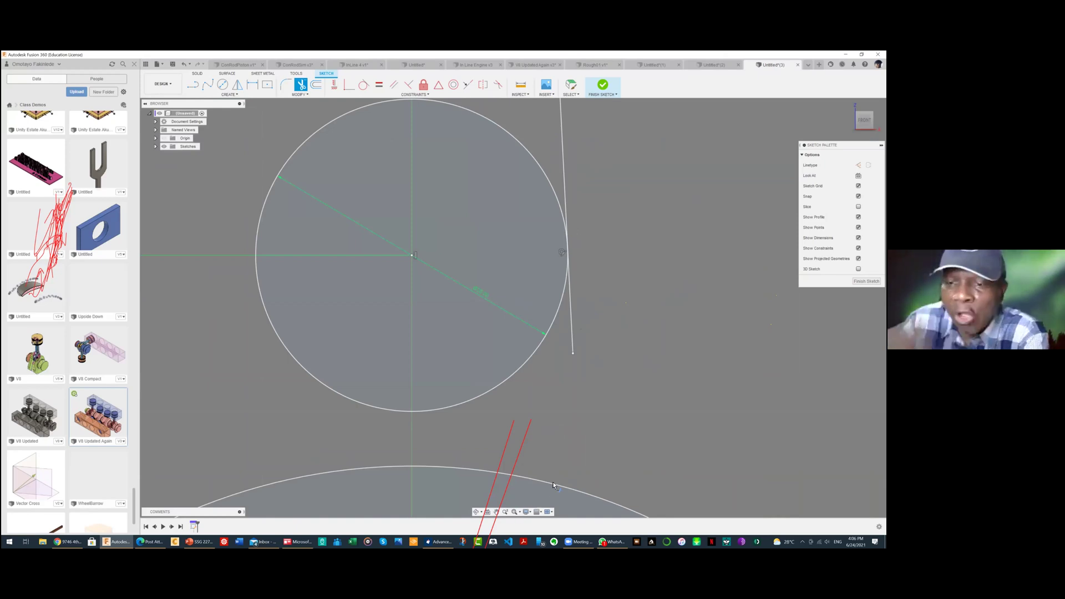
pyautogui.rightClick(596, 197)
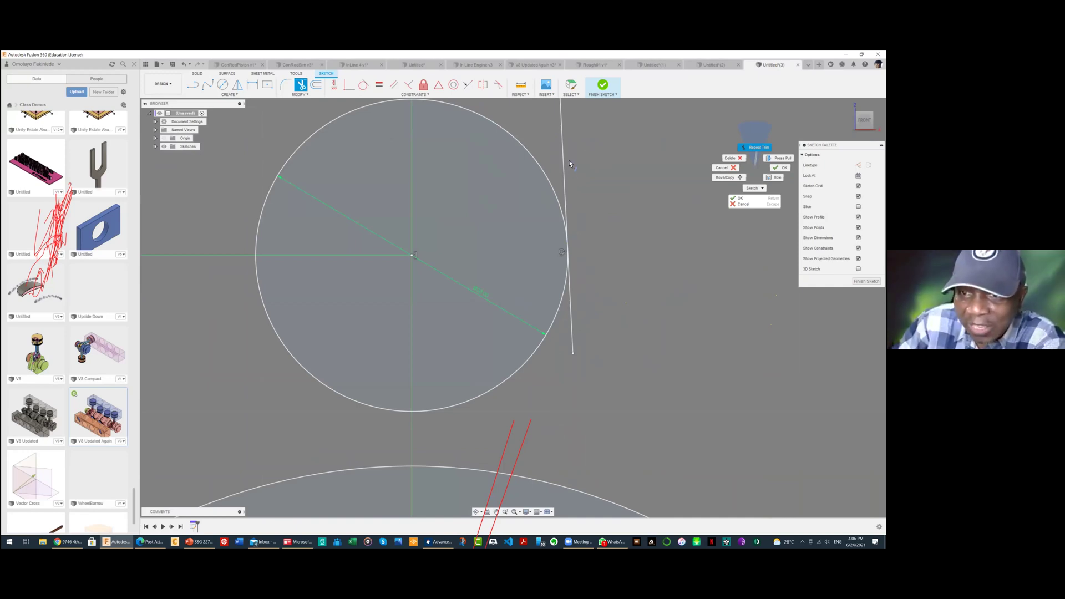
# Draw a vertical line from the origin to the centre of the uppermost circles and convert it to a construction line
pyautogui.press('F6')
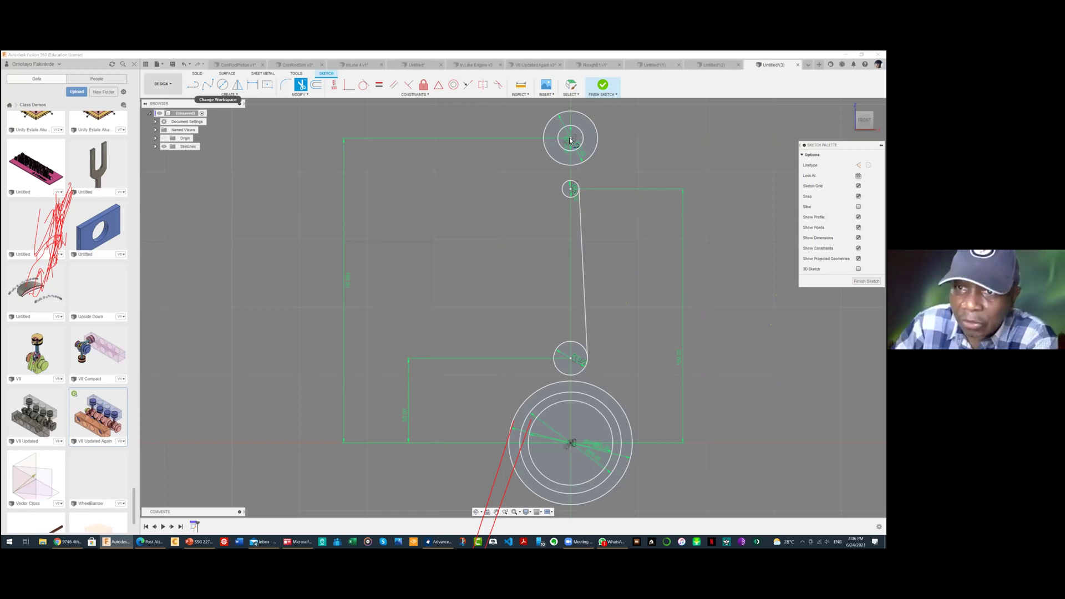
pyautogui.press('l')
pyautogui.click(570, 443)
pyautogui.click(570, 138)
pyautogui.press('Escape')
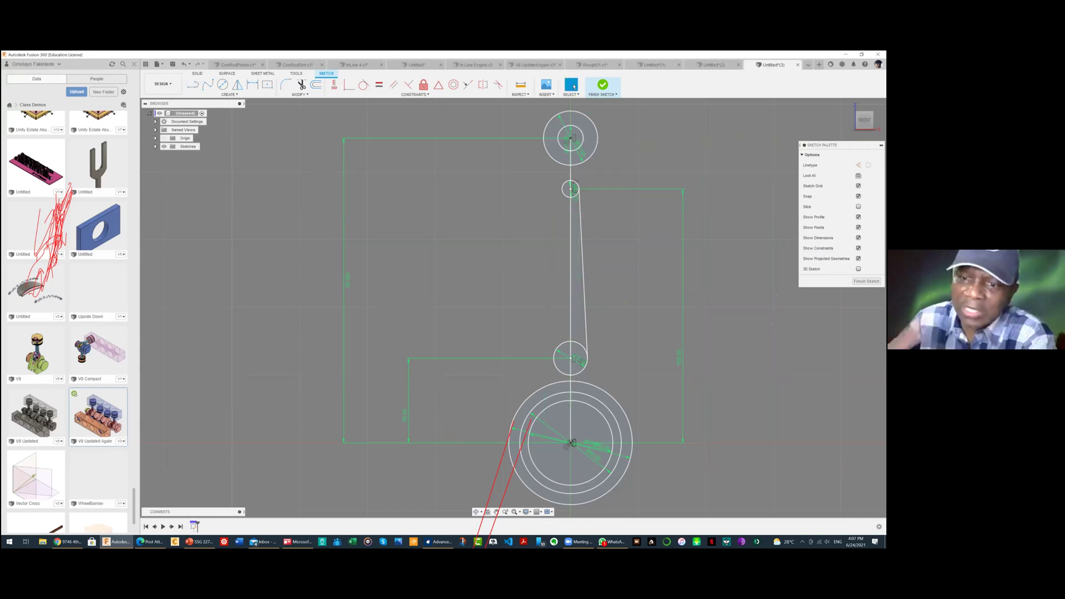
pyautogui.click(569, 436)
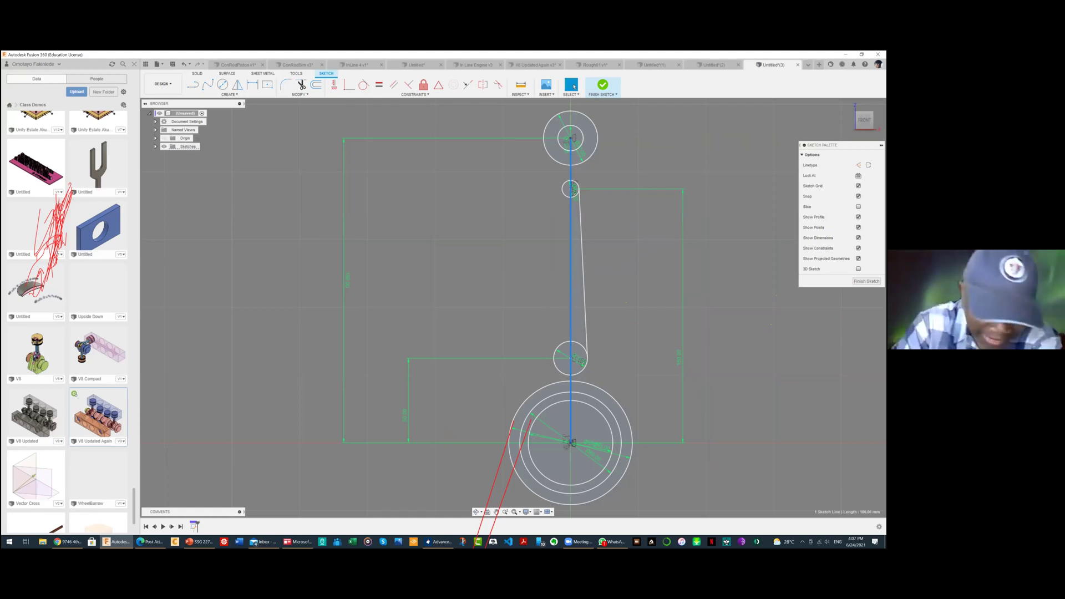
pyautogui.press('x')
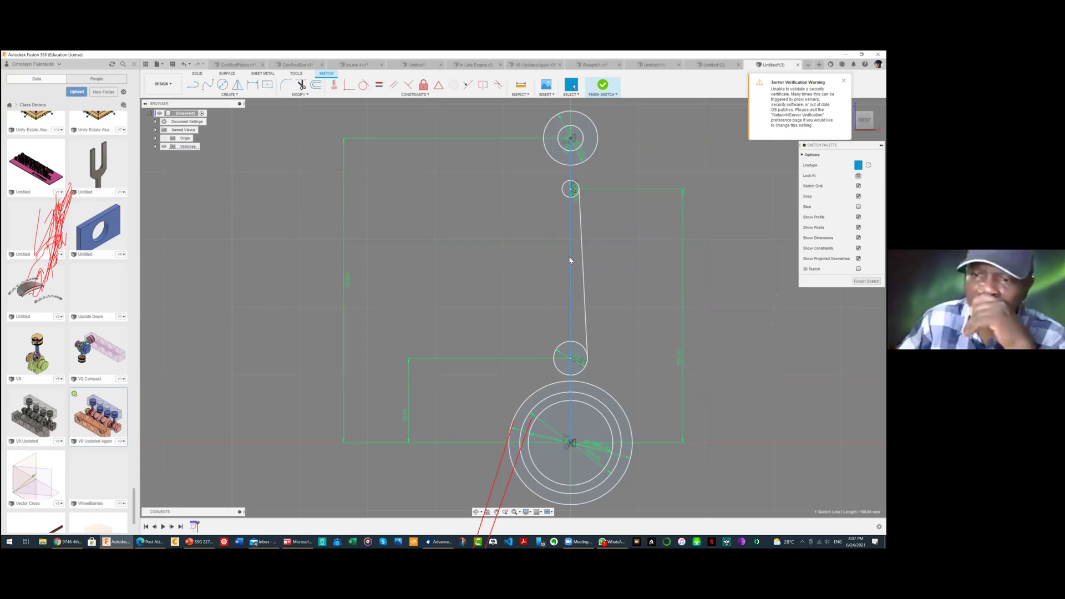
# Mirror the tangent line about the vertical construction centreline
pyautogui.click(580, 222)
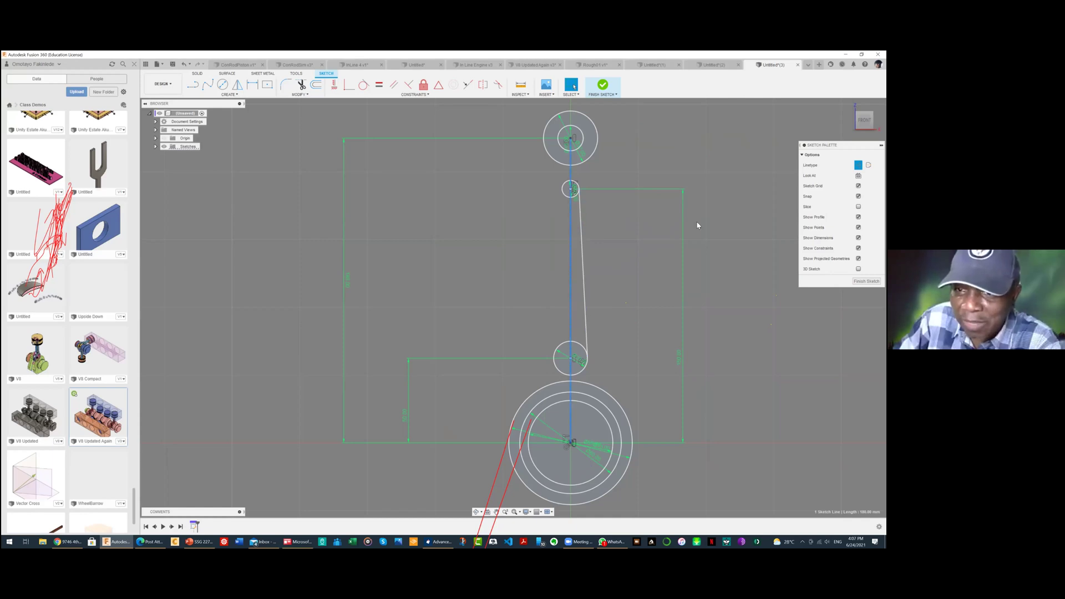
pyautogui.click(222, 84)
pyautogui.click(229, 94)
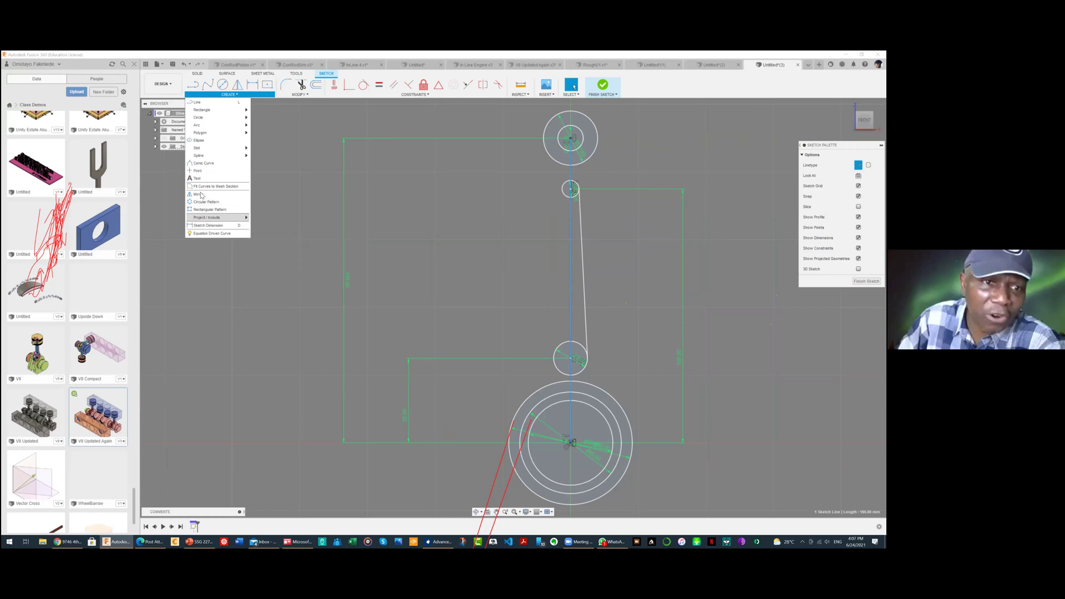
pyautogui.click(199, 194)
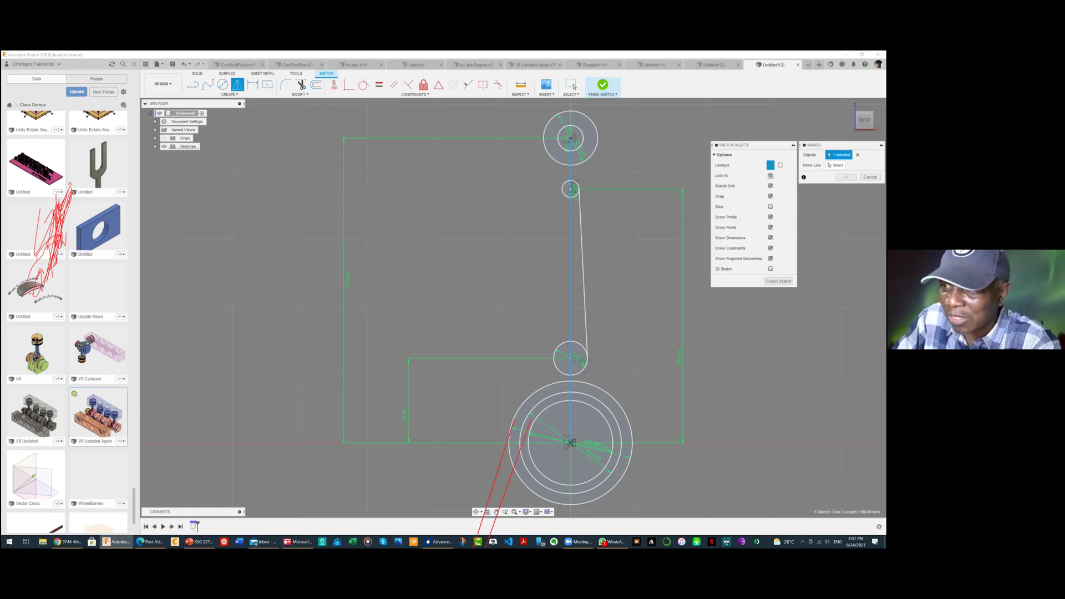
pyautogui.click(582, 253)
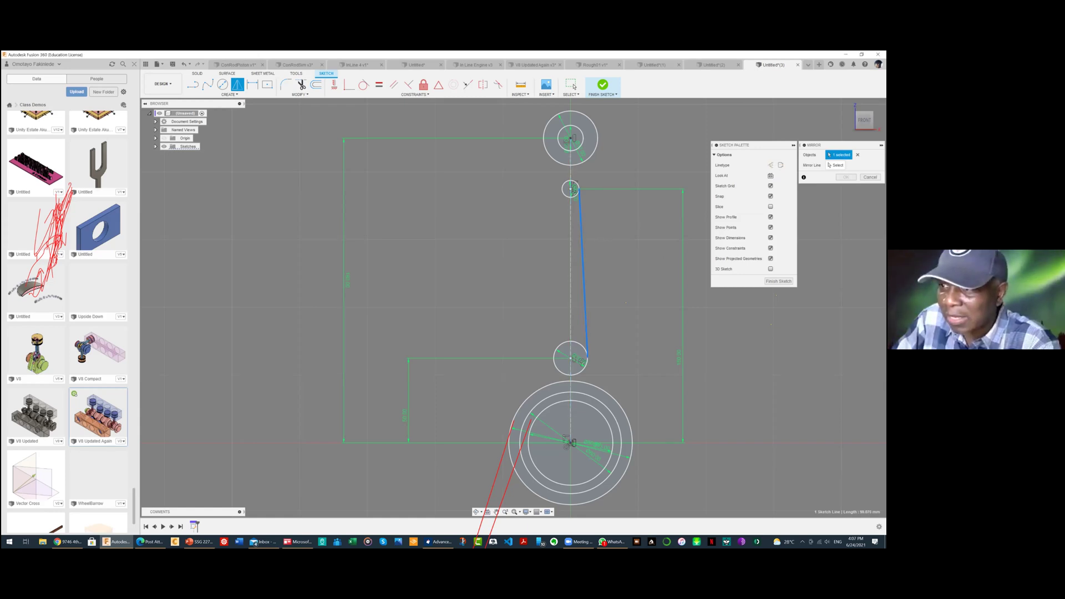
pyautogui.click(834, 165)
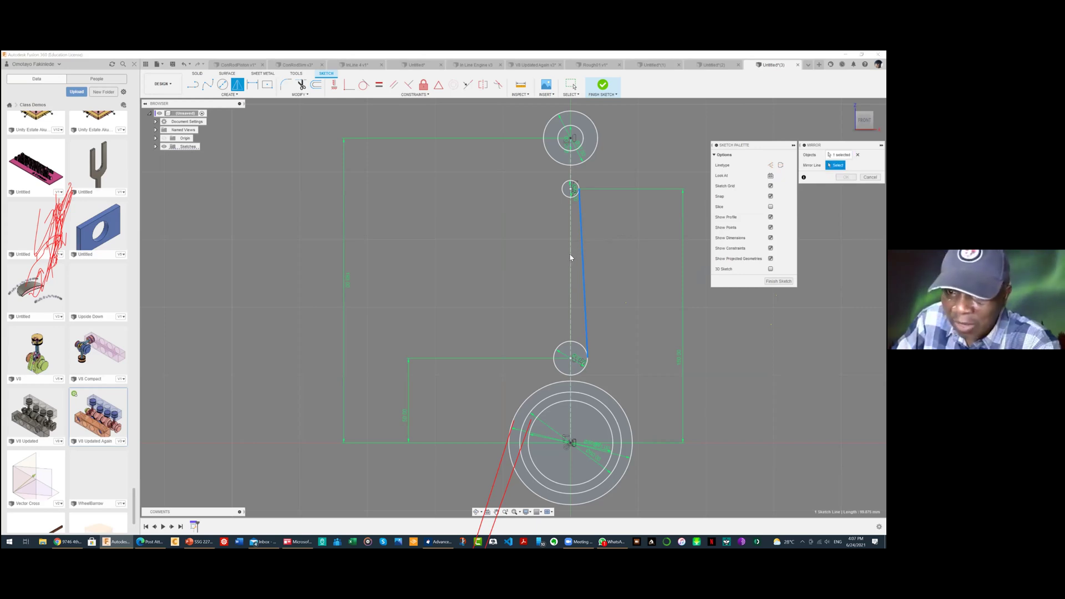
pyautogui.click(571, 259)
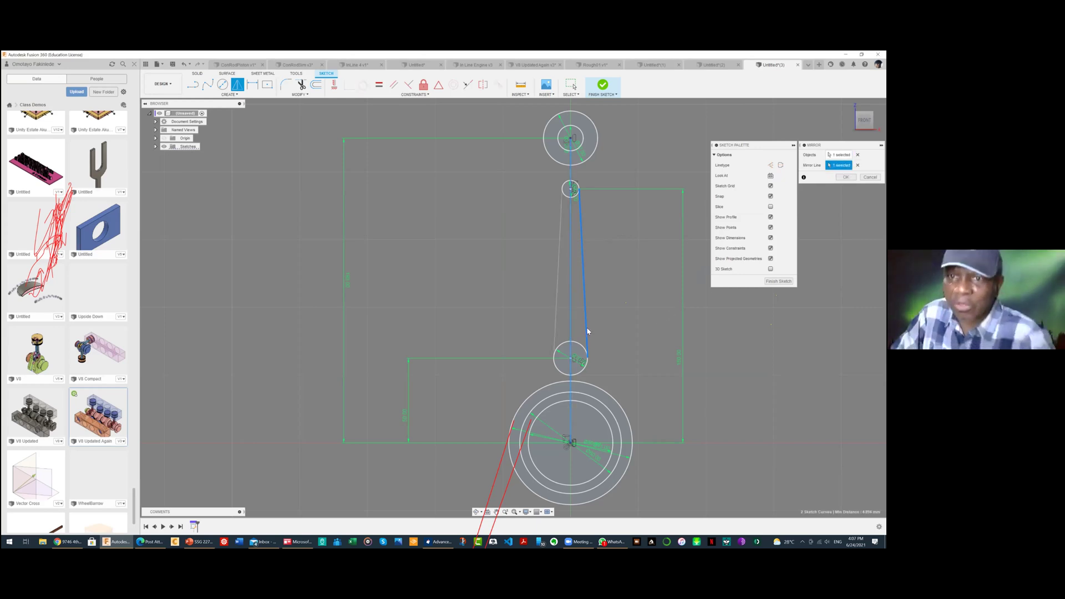
pyautogui.press('Return')
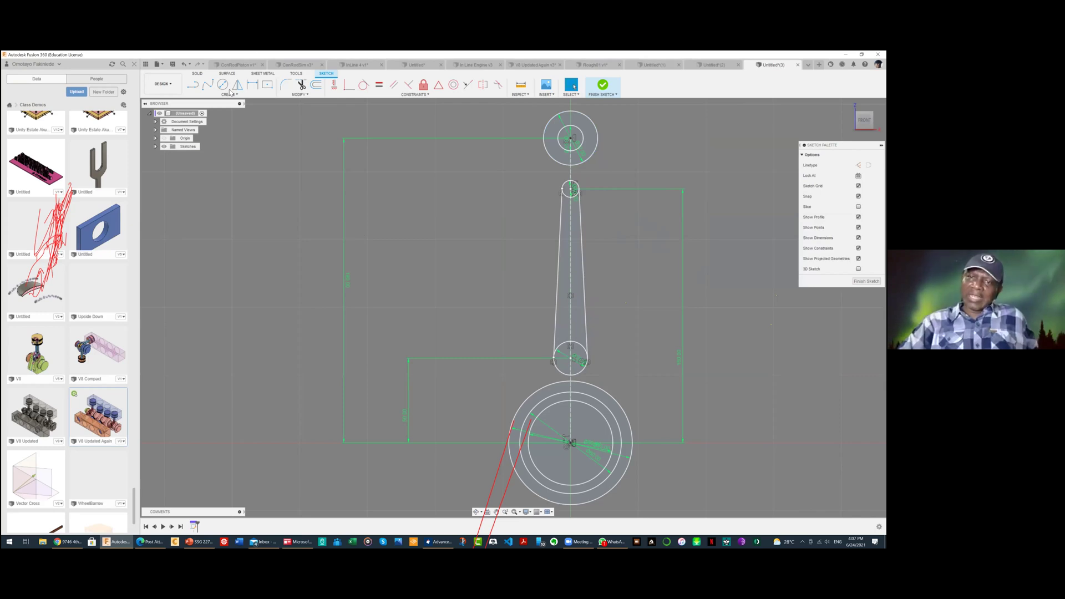
# Trim away the inner arcs of the 10 mm and 20 mm circles between the two tangent lines
pyautogui.click(300, 84)
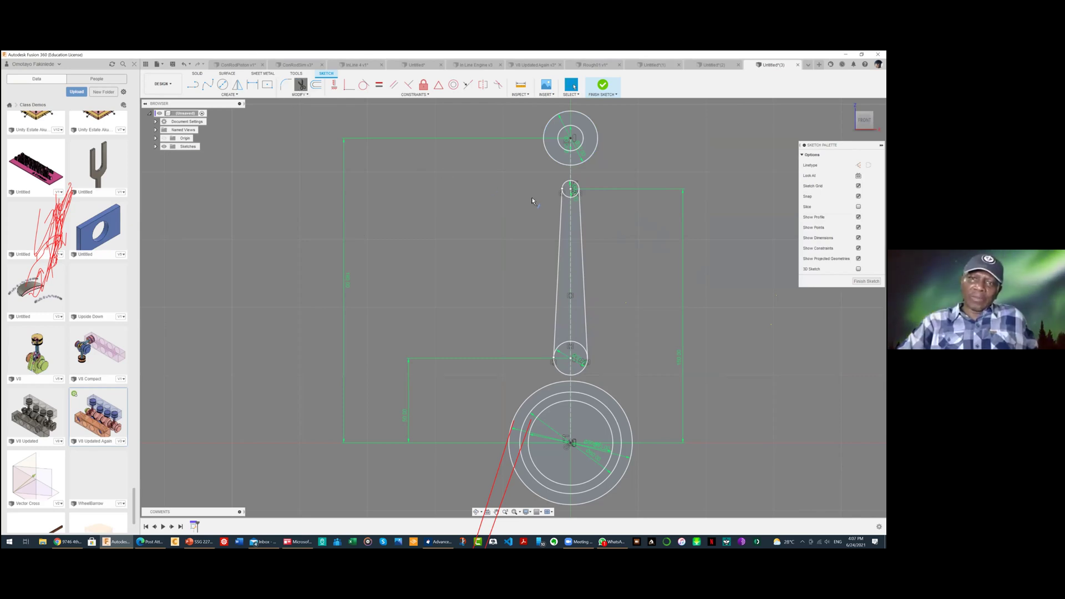
pyautogui.click(572, 198)
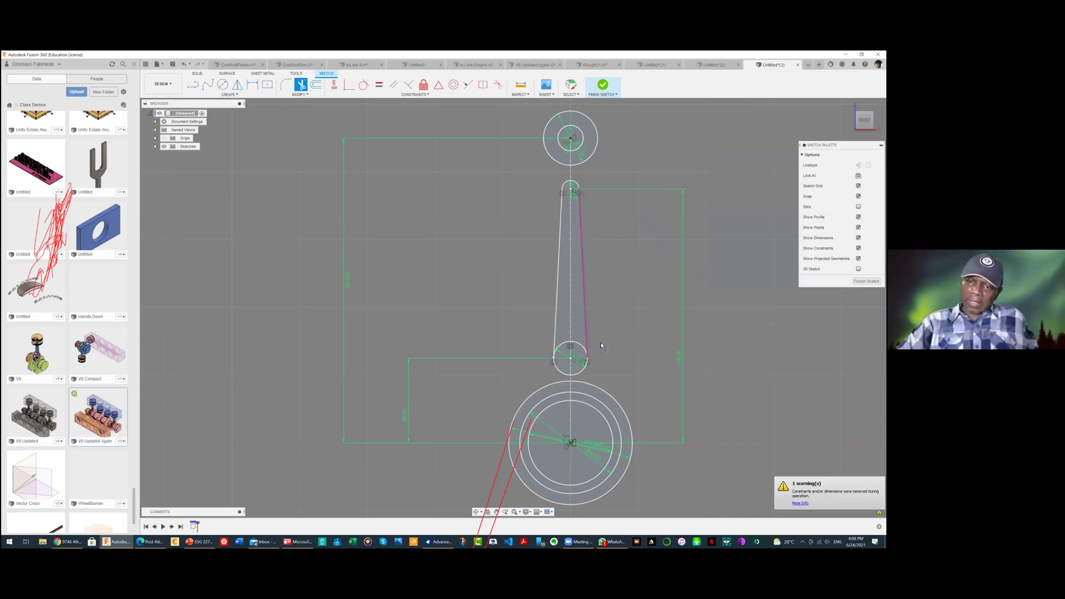
pyautogui.click(581, 191)
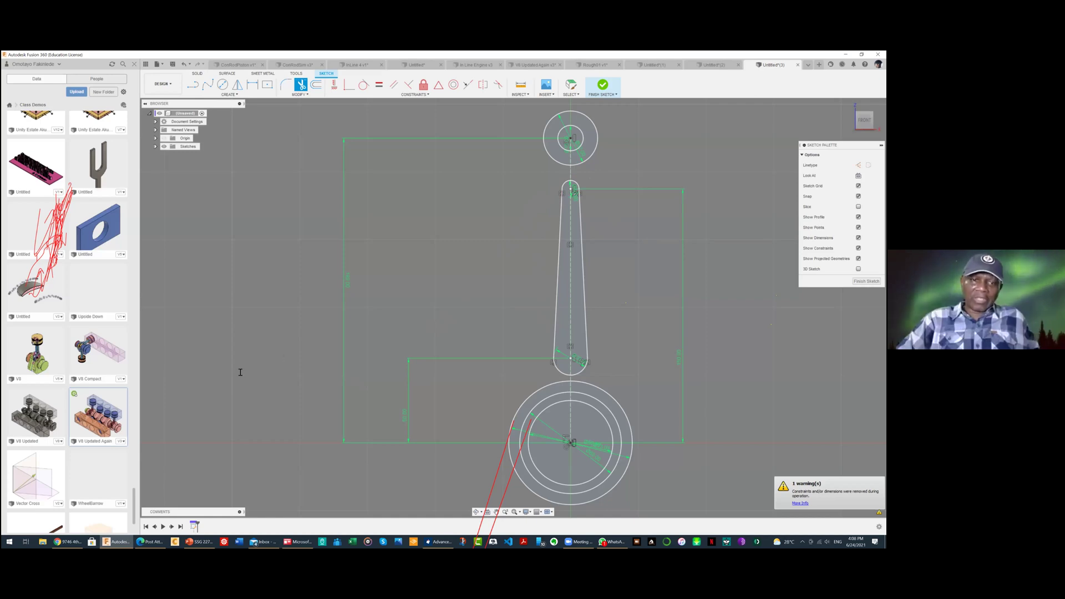
# Check the offset in the connecting rod slide in PowerPoint, and offset the closed inner path 4 mm outward in Fusion 360
pyautogui.hotkey('alt', 'Tab')
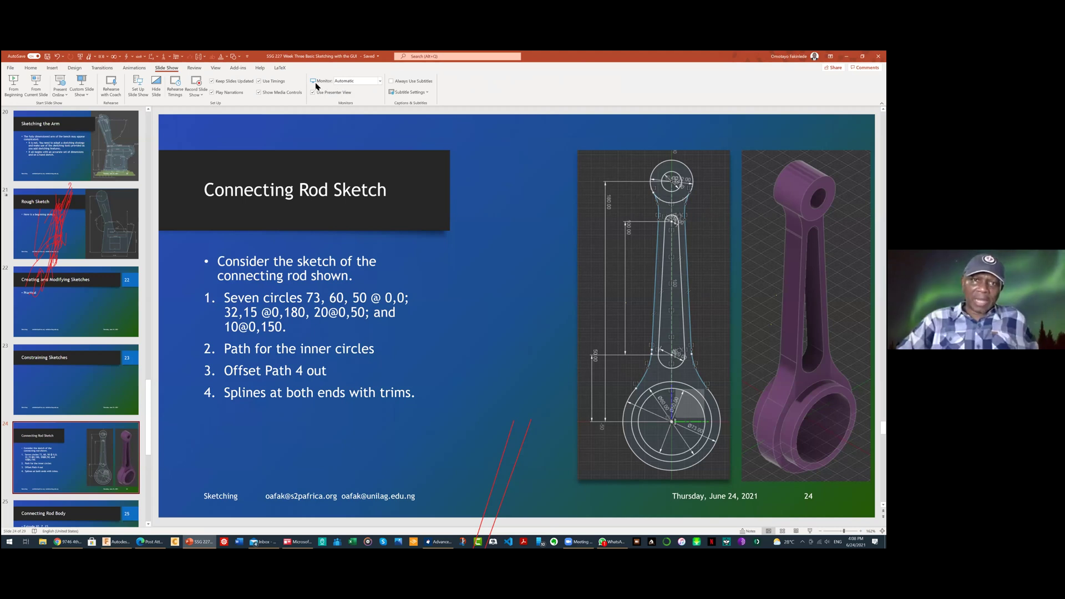
pyautogui.hotkey('alt', 'Tab')
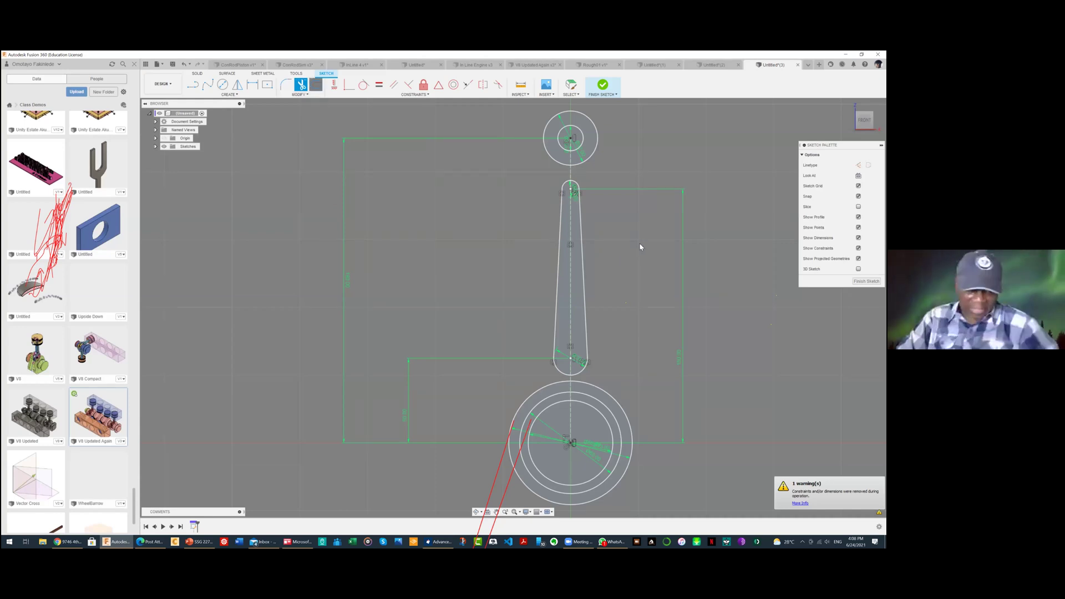
pyautogui.press('o')
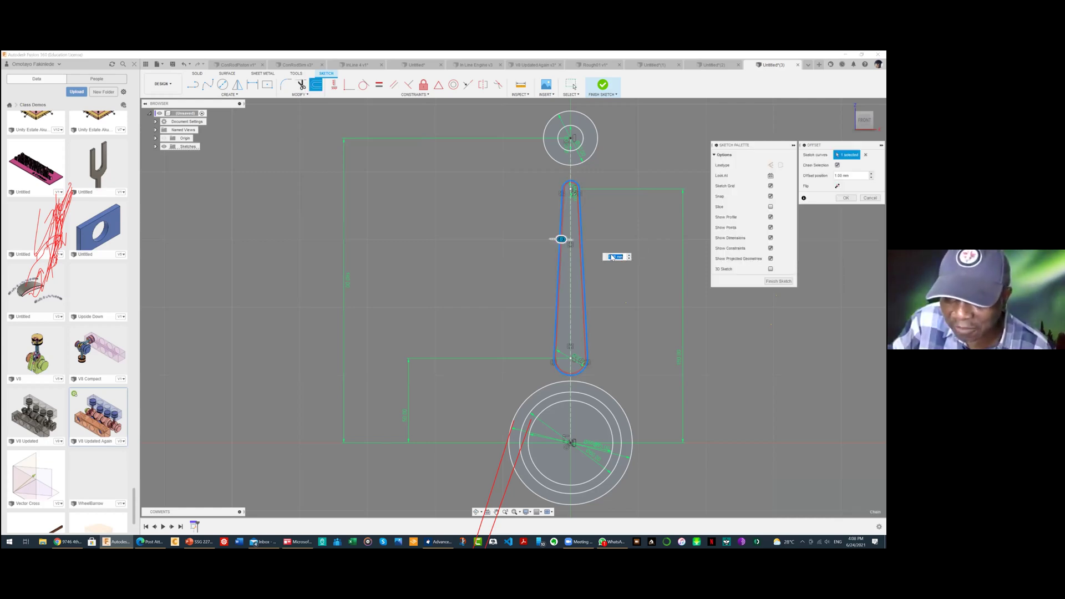
pyautogui.write('3')
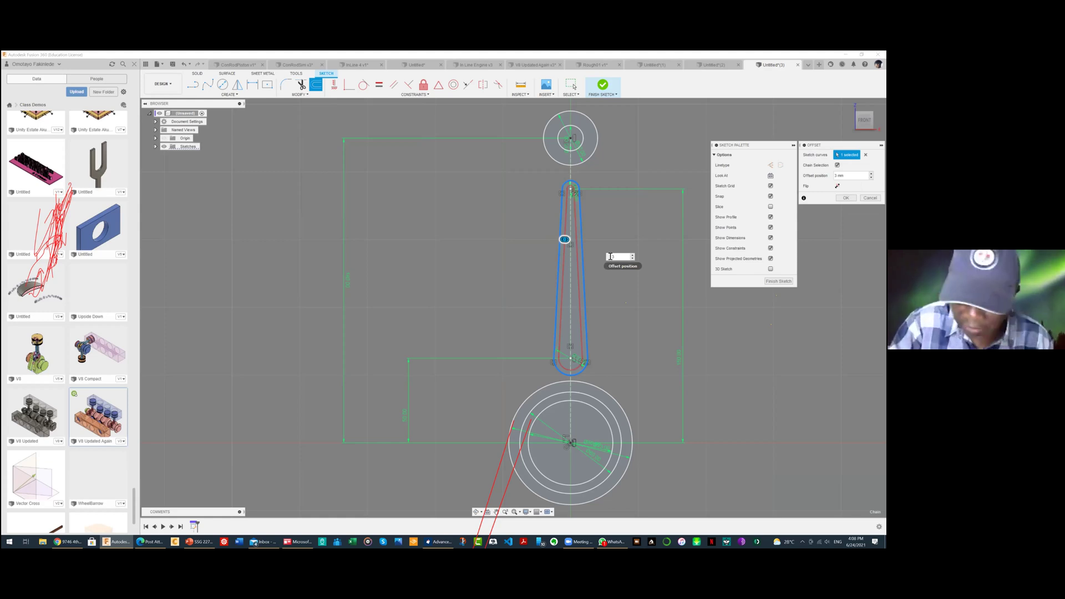
pyautogui.write('-')
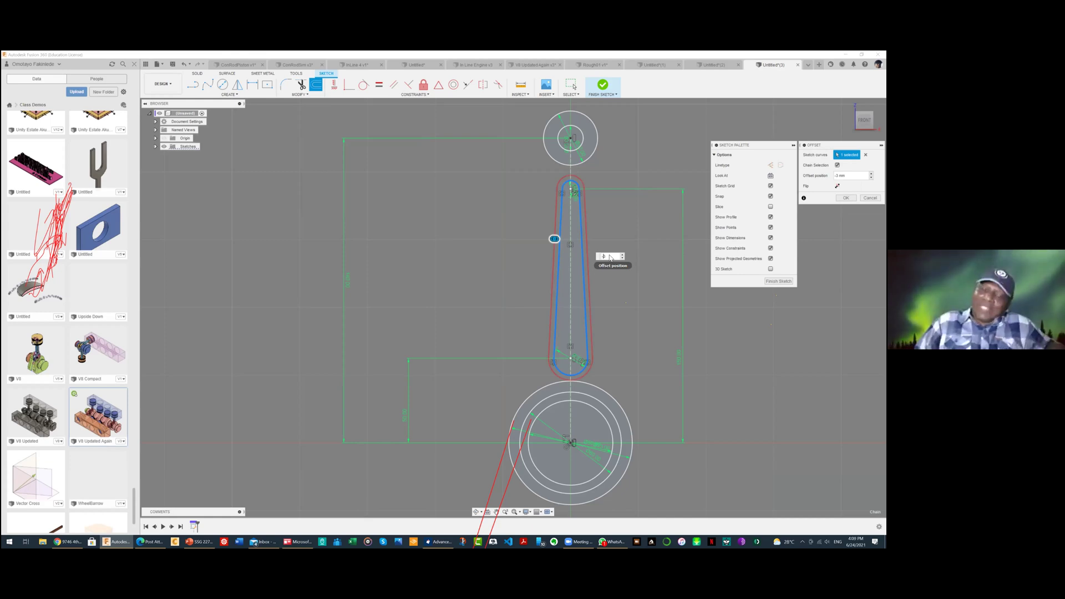
pyautogui.press('Return')
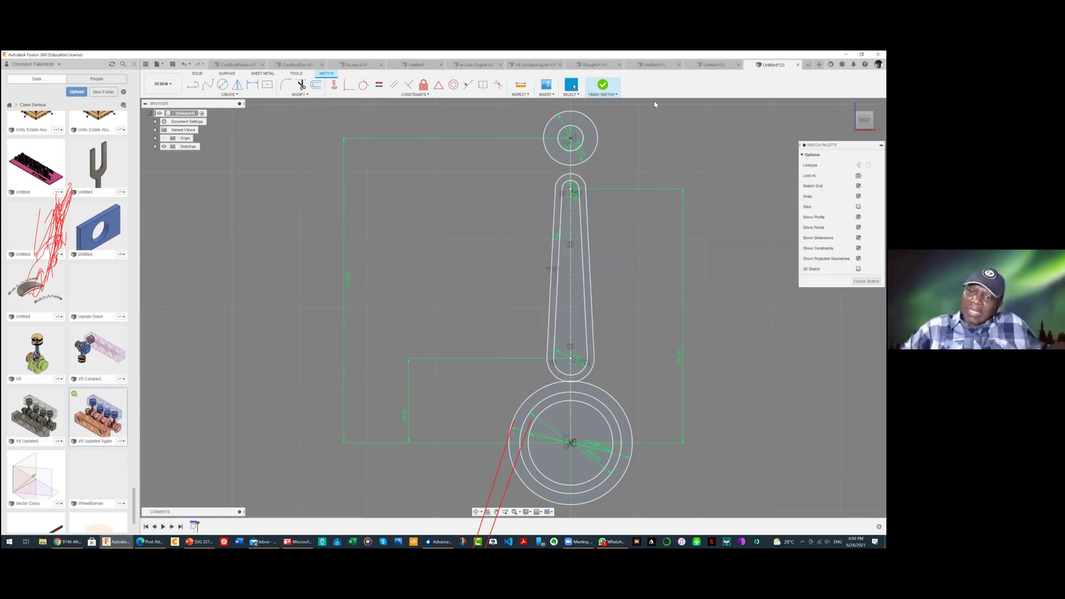
# Sketch a three-point spline on the right side from the 32 mm circle down to the upper end of the offset path
pyautogui.click(593, 157)
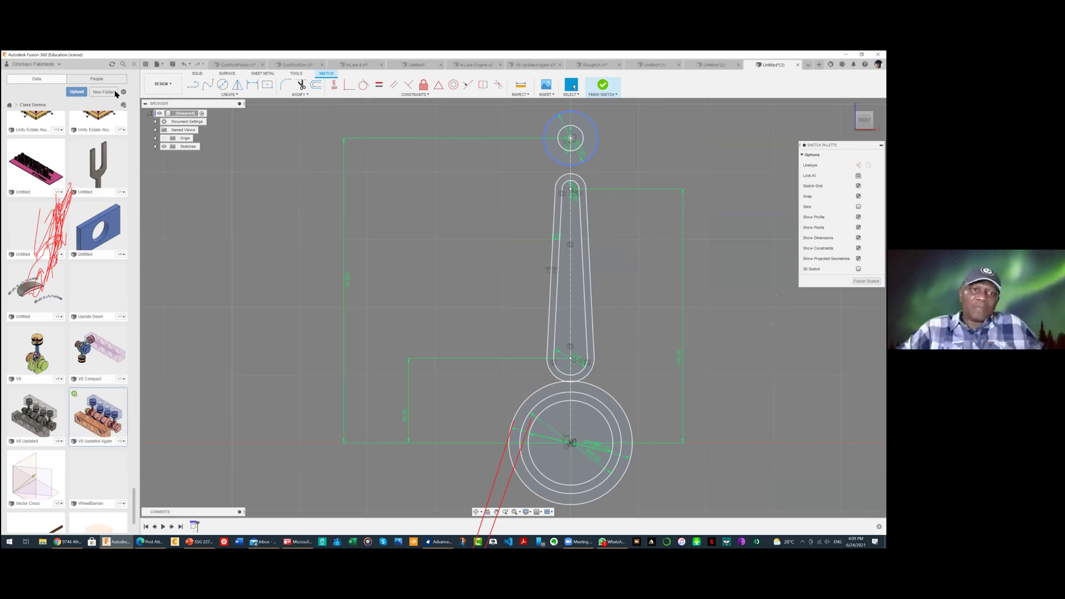
pyautogui.click(195, 86)
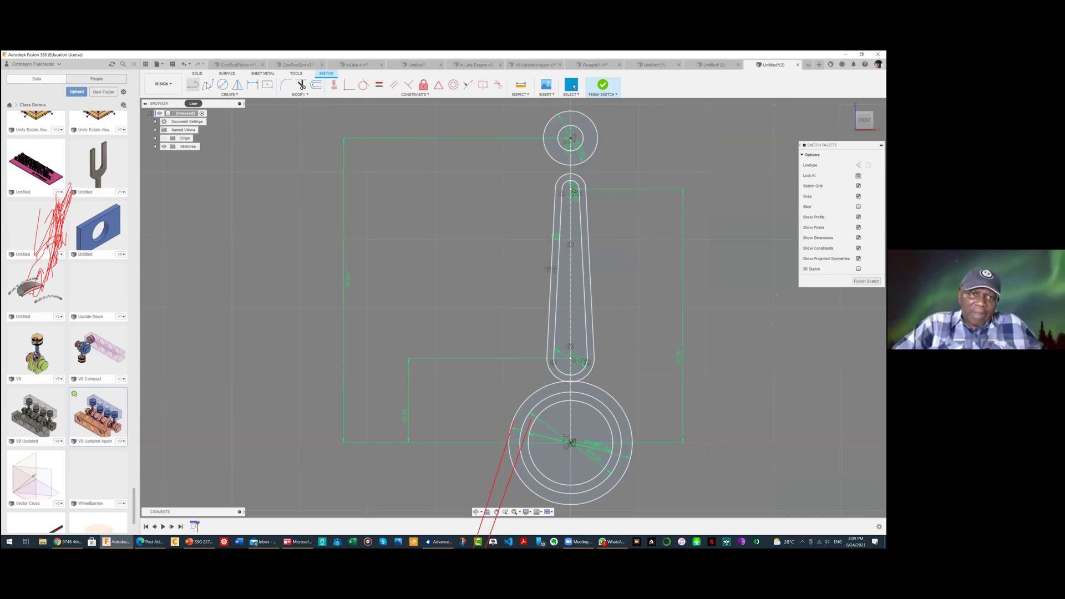
pyautogui.click(207, 84)
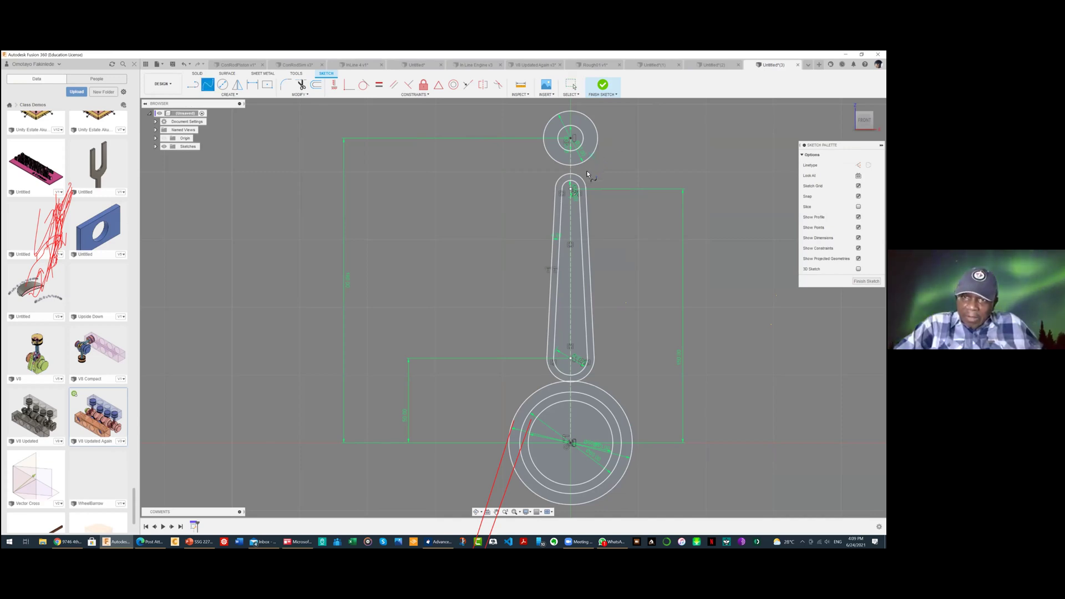
pyautogui.click(586, 170)
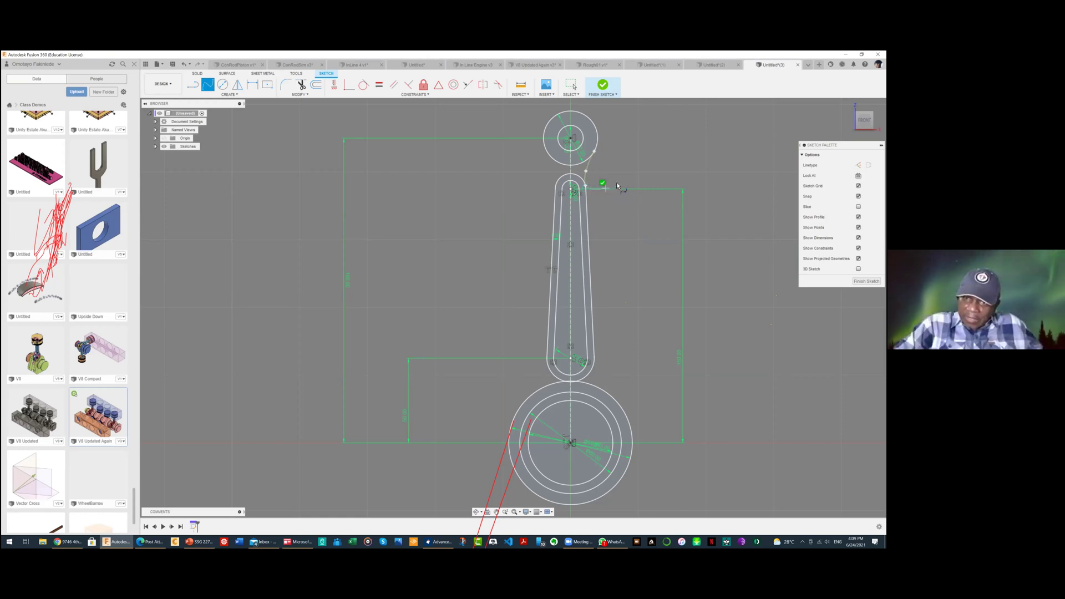
pyautogui.press('Return')
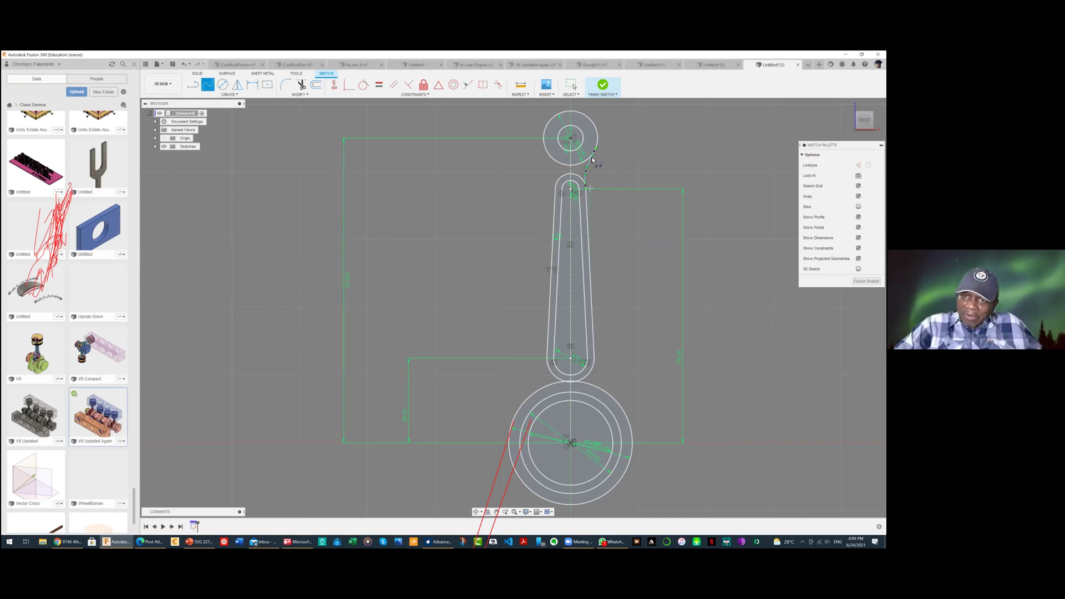
# Sketch a three-point spline on the right side from the lower end of the offset path down to the 73 mm circle
pyautogui.scroll(5, 598, 178)
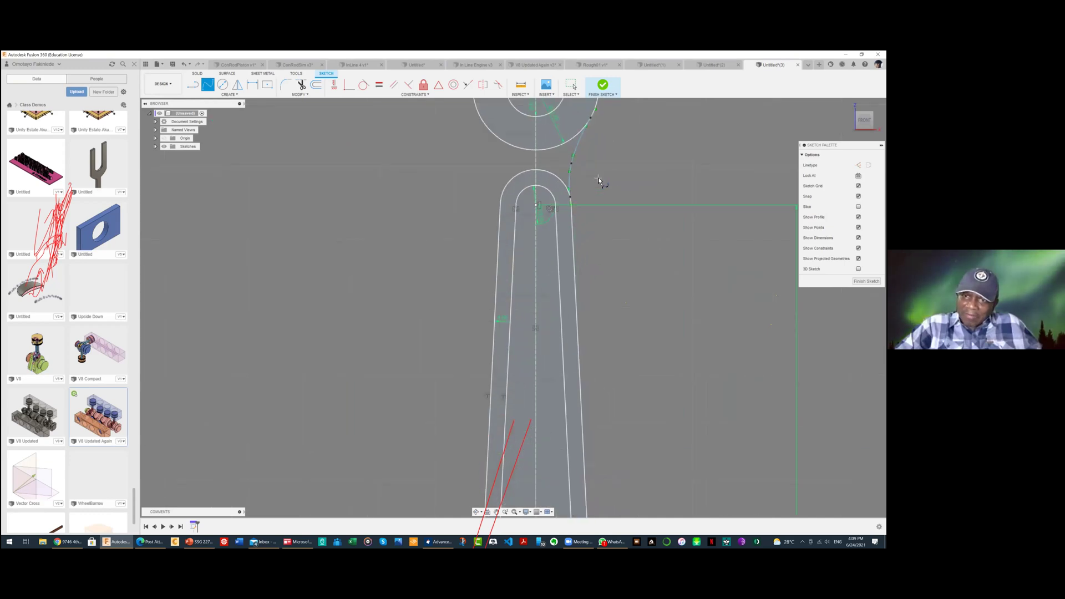
pyautogui.scroll(-4, 599, 180)
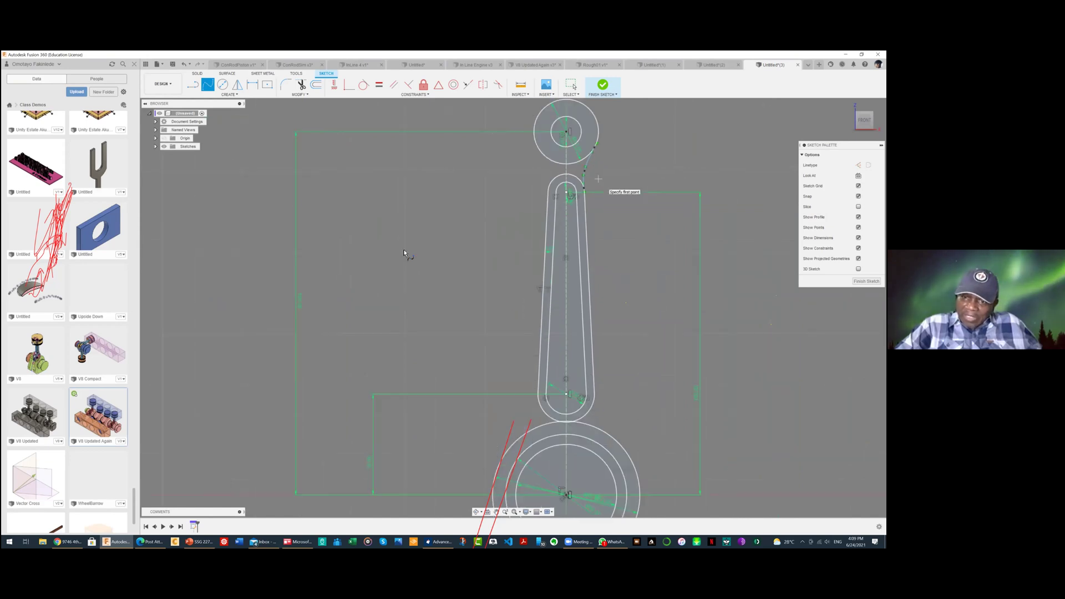
pyautogui.scroll(-1, 598, 178)
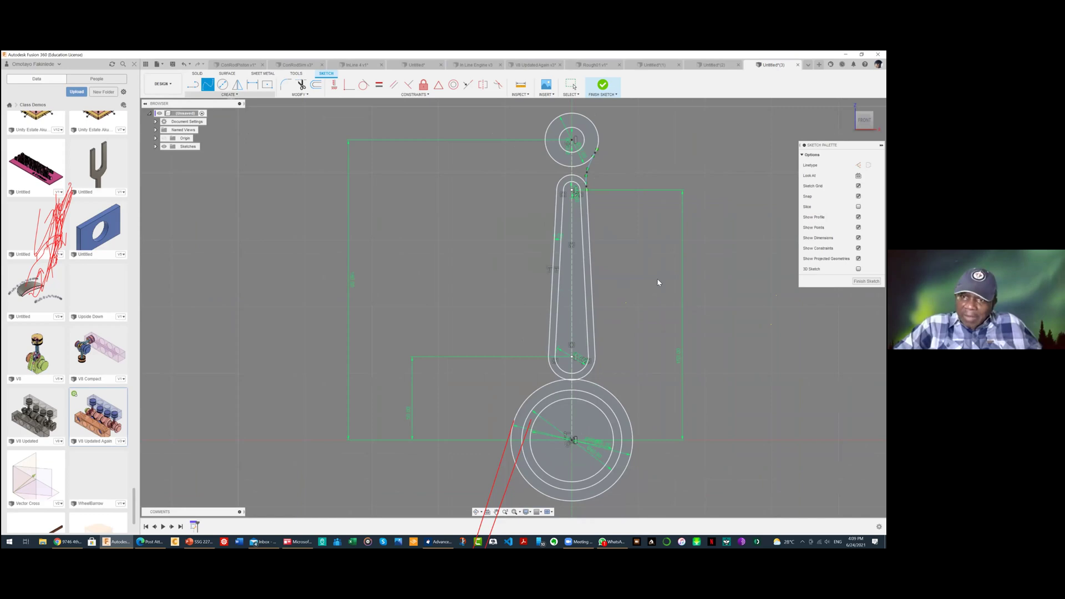
pyautogui.press('l')
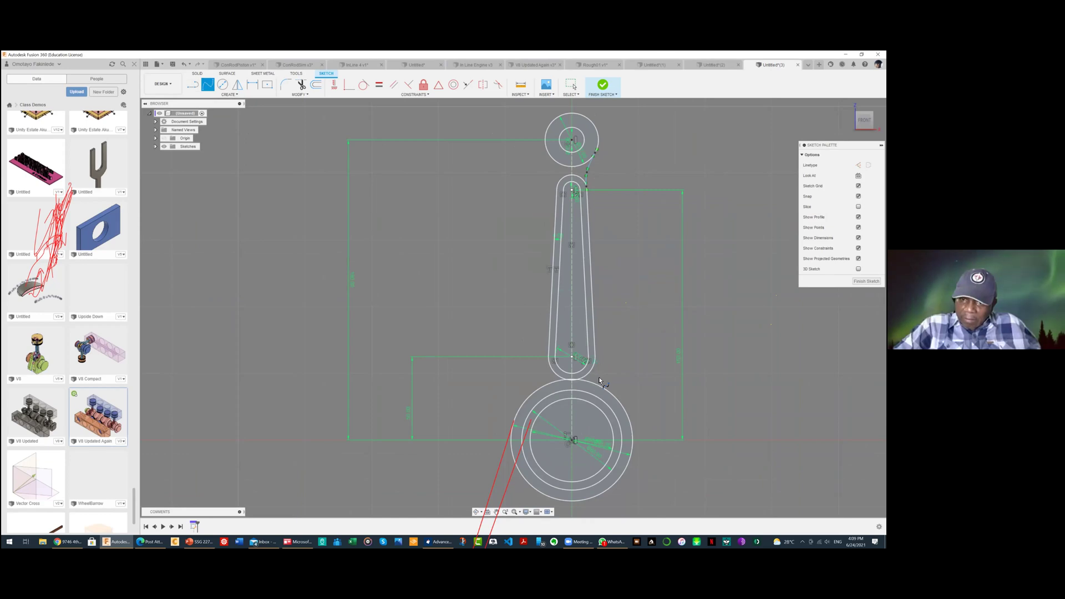
pyautogui.click(617, 392)
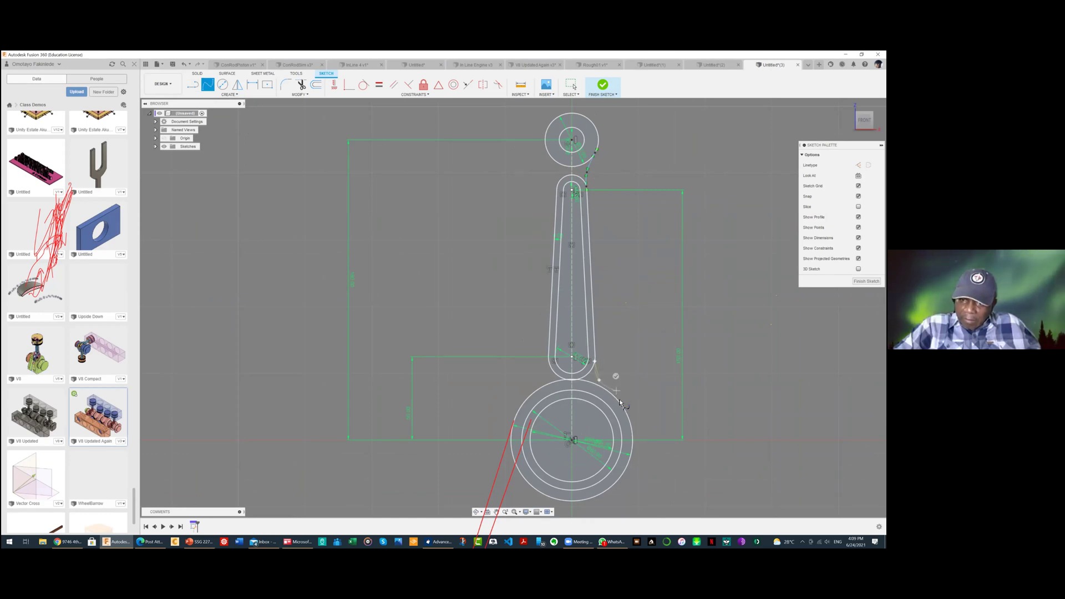
pyautogui.click(620, 401)
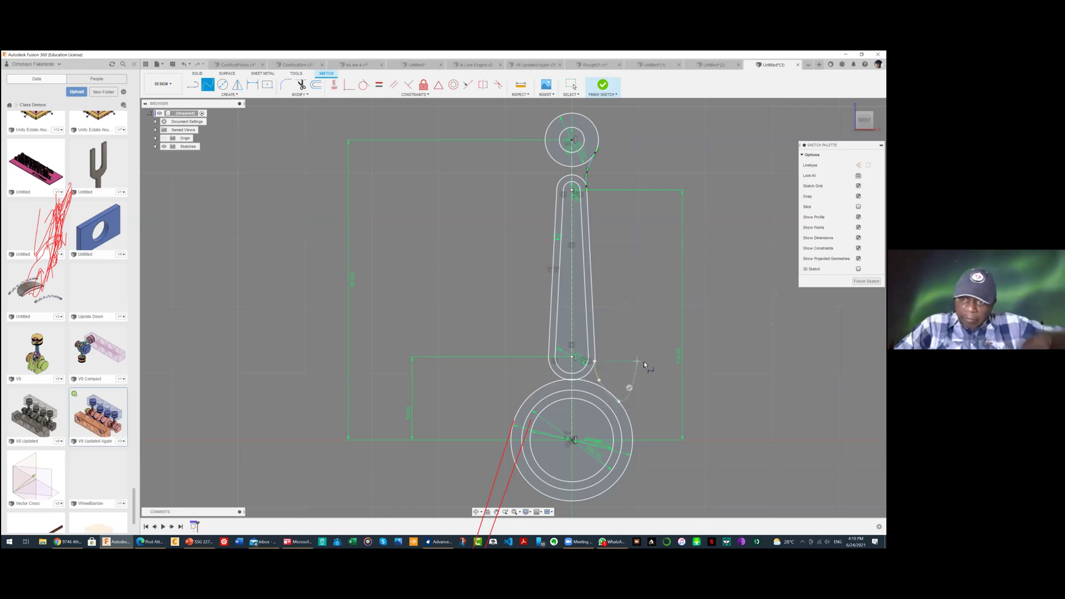
pyautogui.click(629, 388)
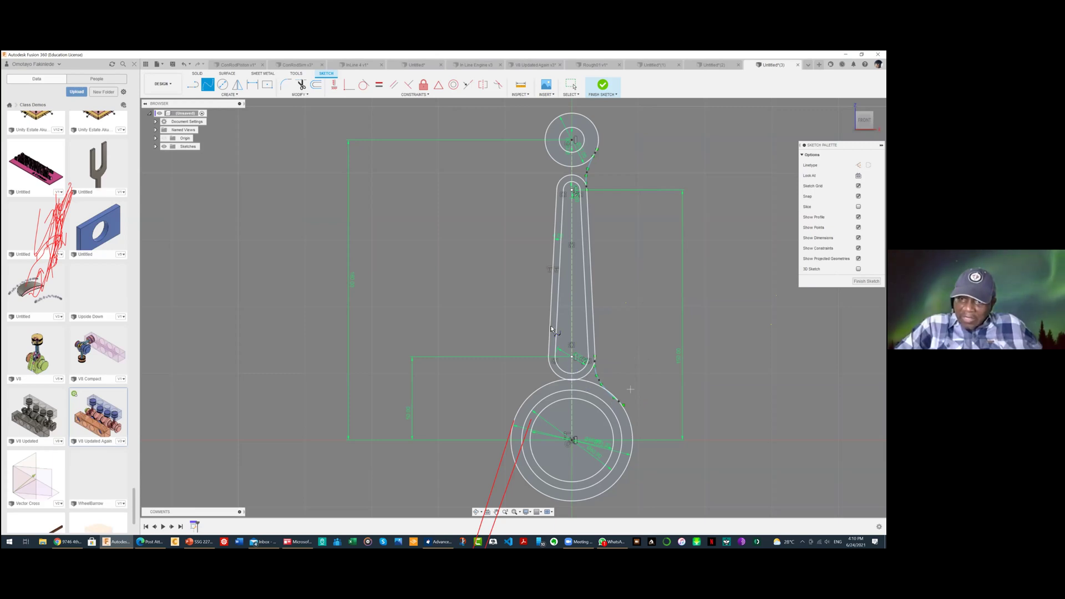
# Constrain the lower right spline tangent to the 73 mm circle
pyautogui.scroll(4, 544, 306)
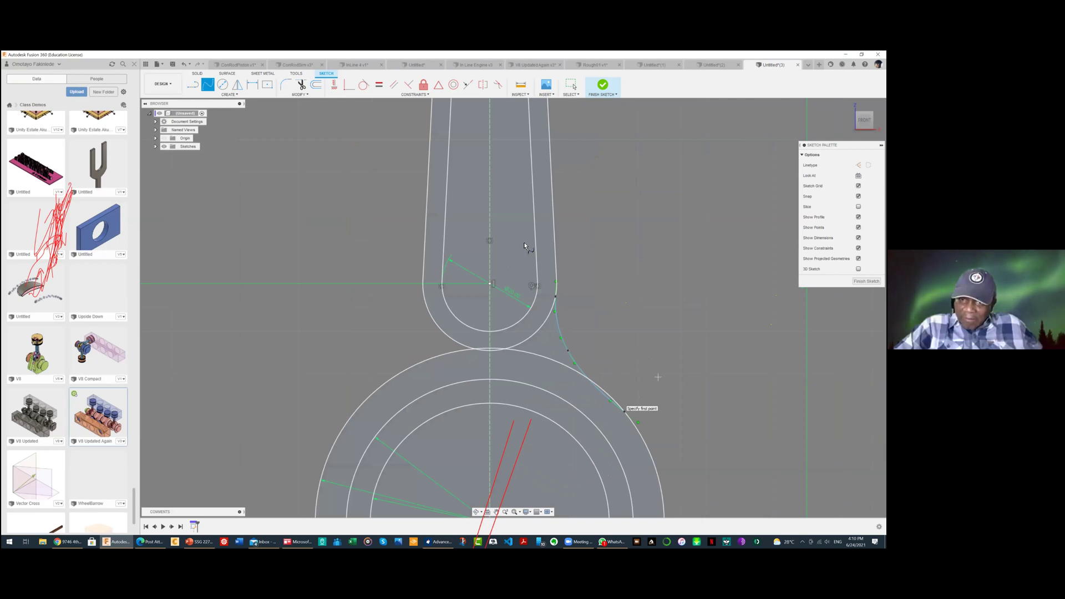
pyautogui.scroll(3, 613, 394)
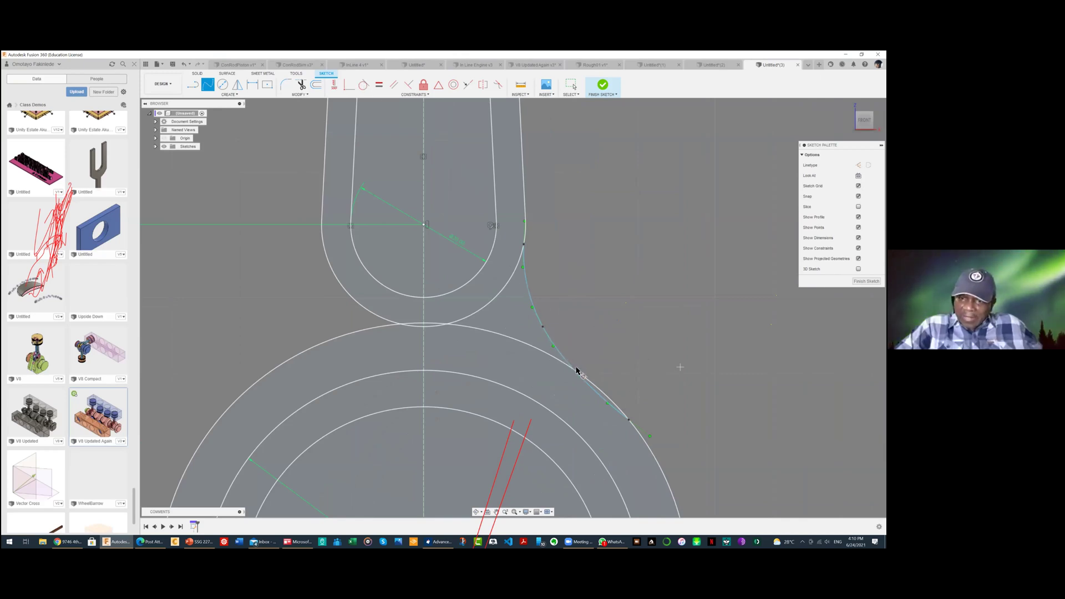
pyautogui.press('t')
pyautogui.click(612, 407)
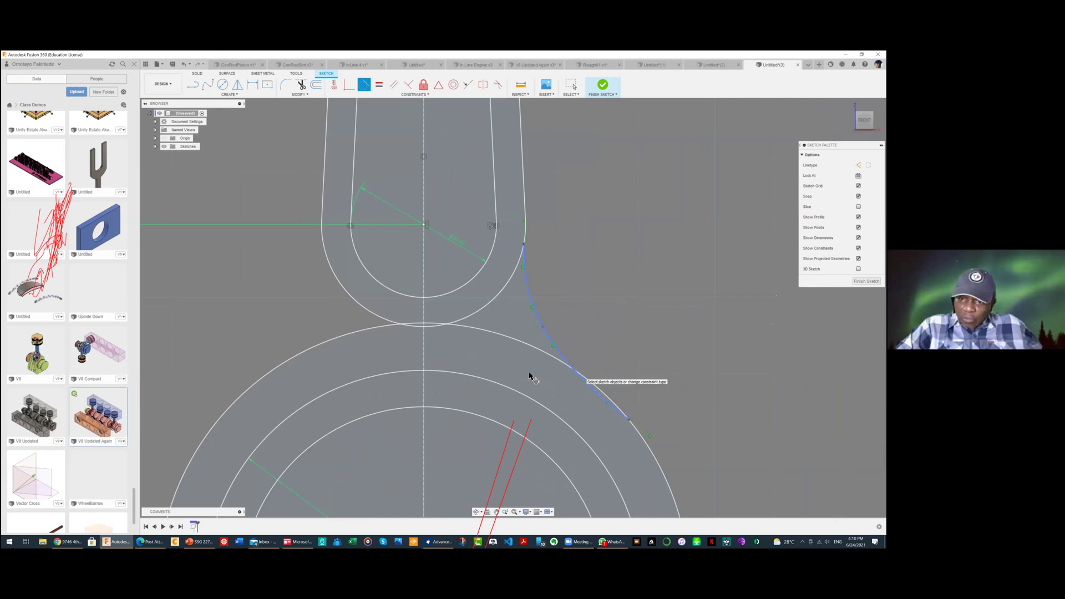
pyautogui.click(532, 349)
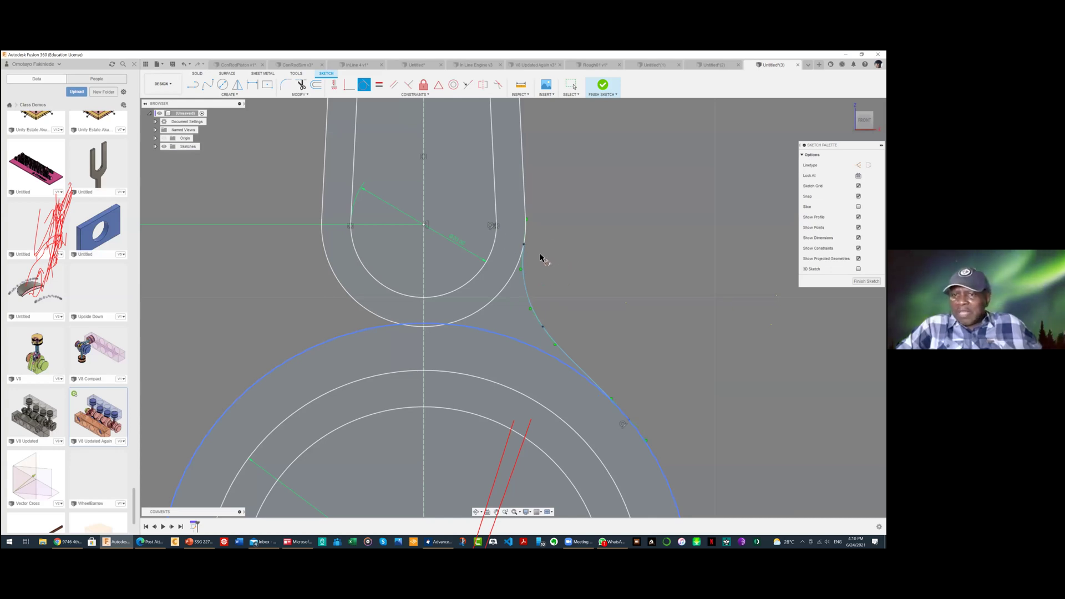
pyautogui.click(627, 419)
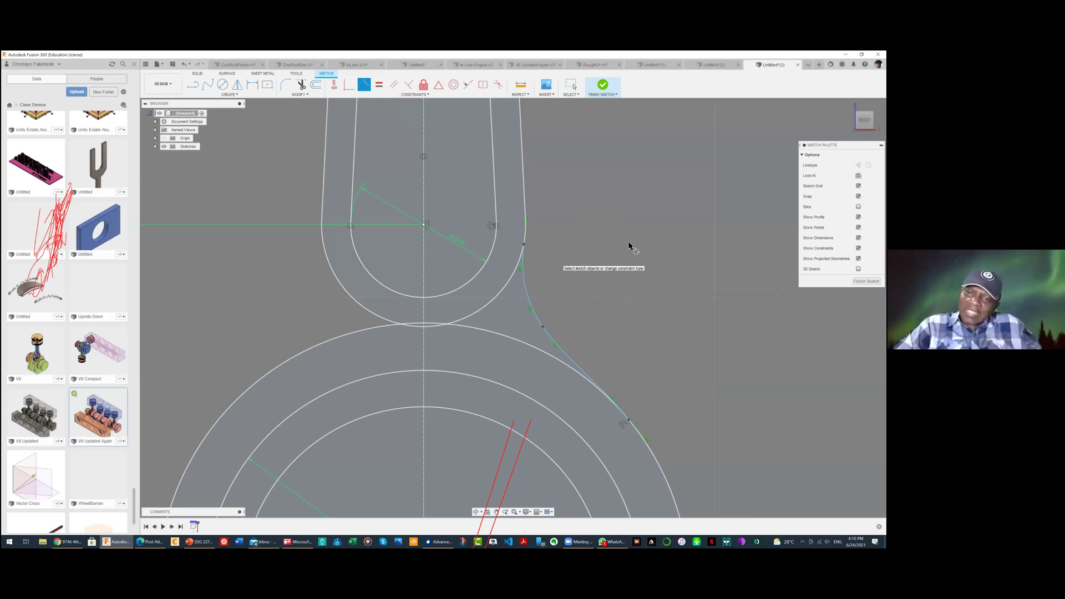
# Mirror the upper and lower right splines about the vertical construction centreline
pyautogui.scroll(-5, 613, 197)
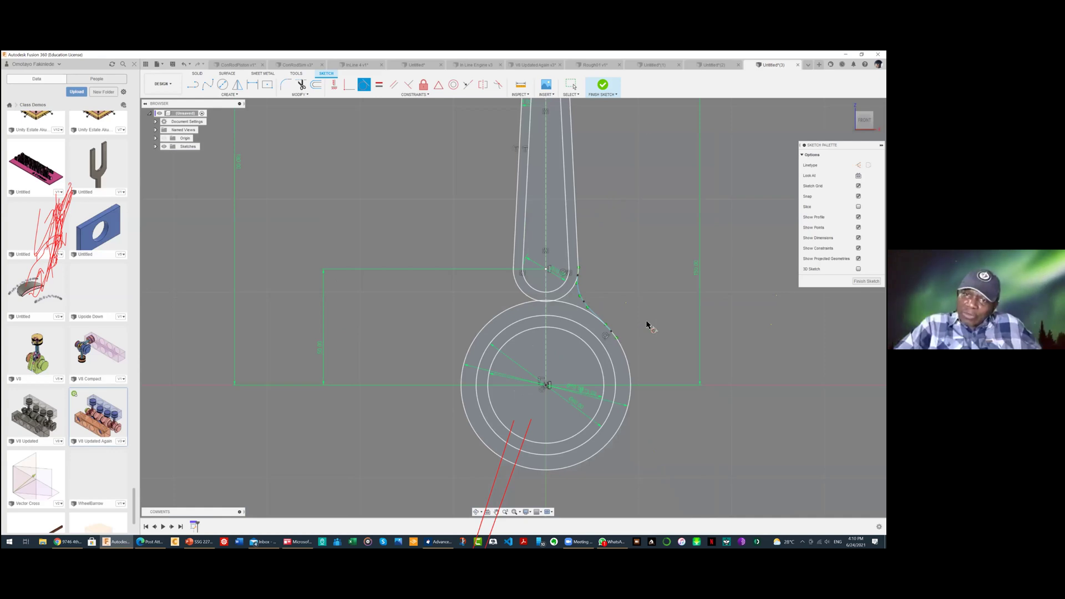
pyautogui.moveTo(613, 197); pyautogui.dragTo(632, 324, button='middle')
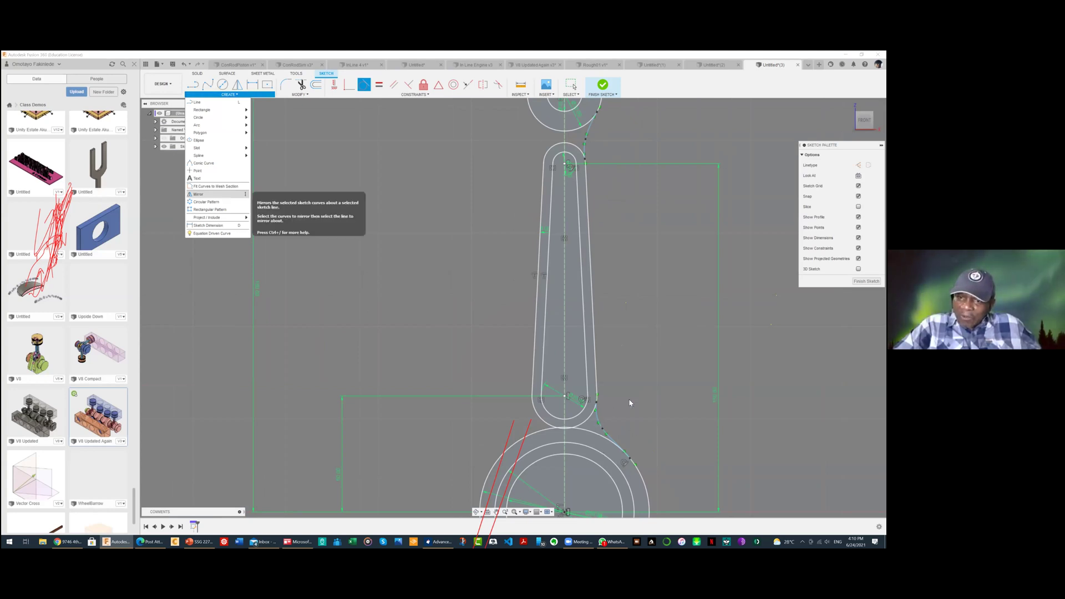
pyautogui.press('Return')
pyautogui.click(601, 423)
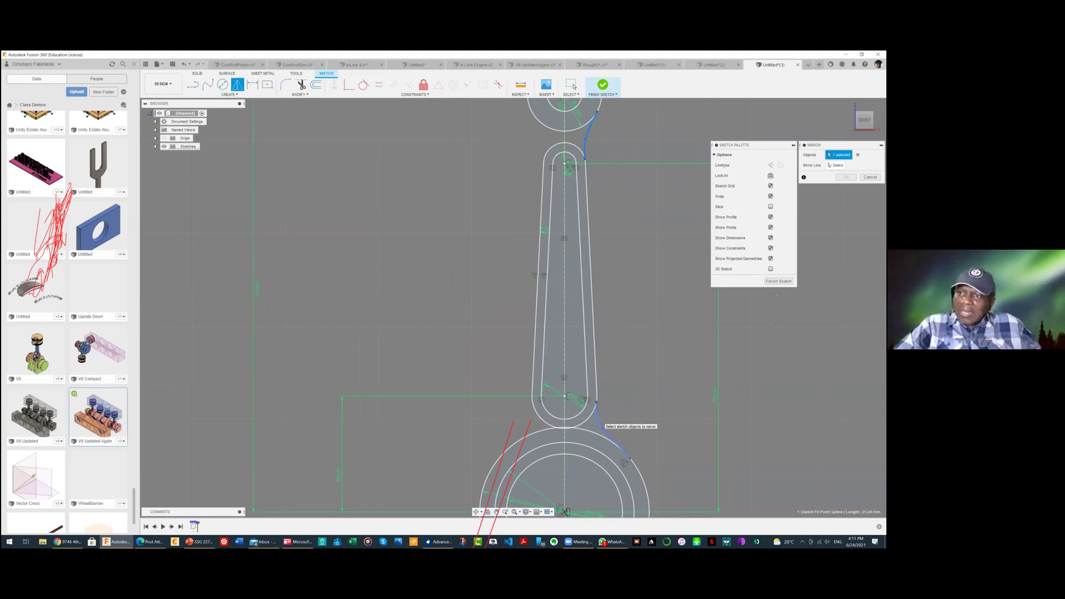
pyautogui.click(601, 421)
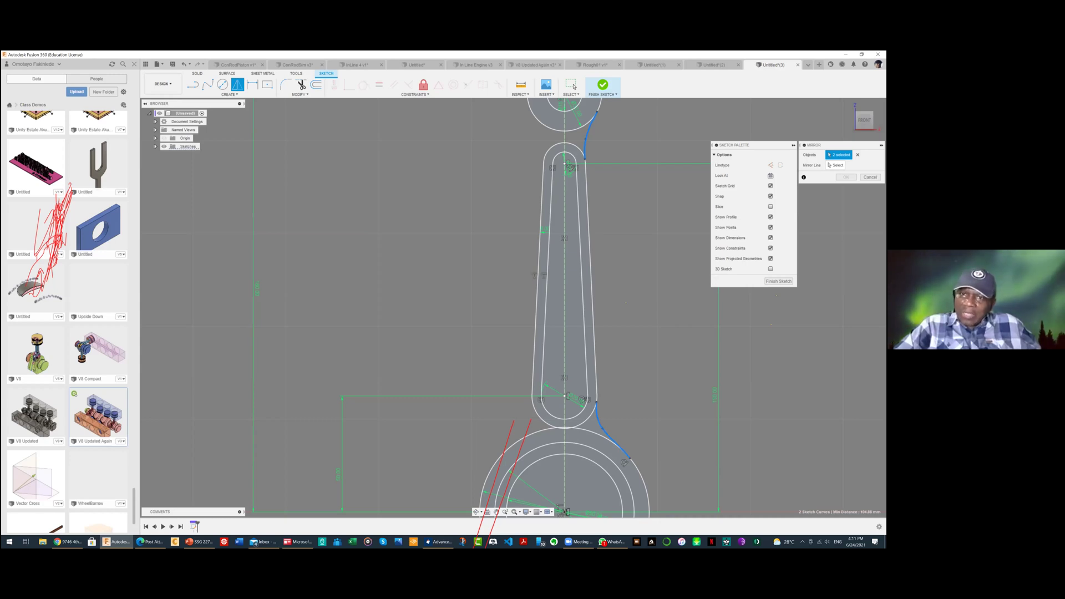
pyautogui.click(836, 165)
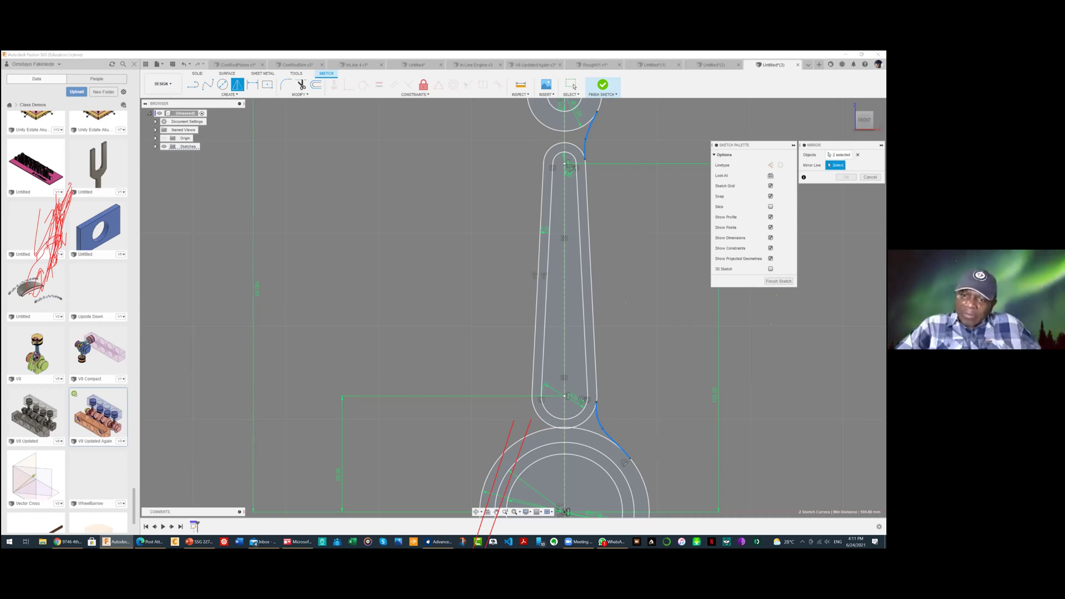
pyautogui.click(564, 327)
pyautogui.press('Return')
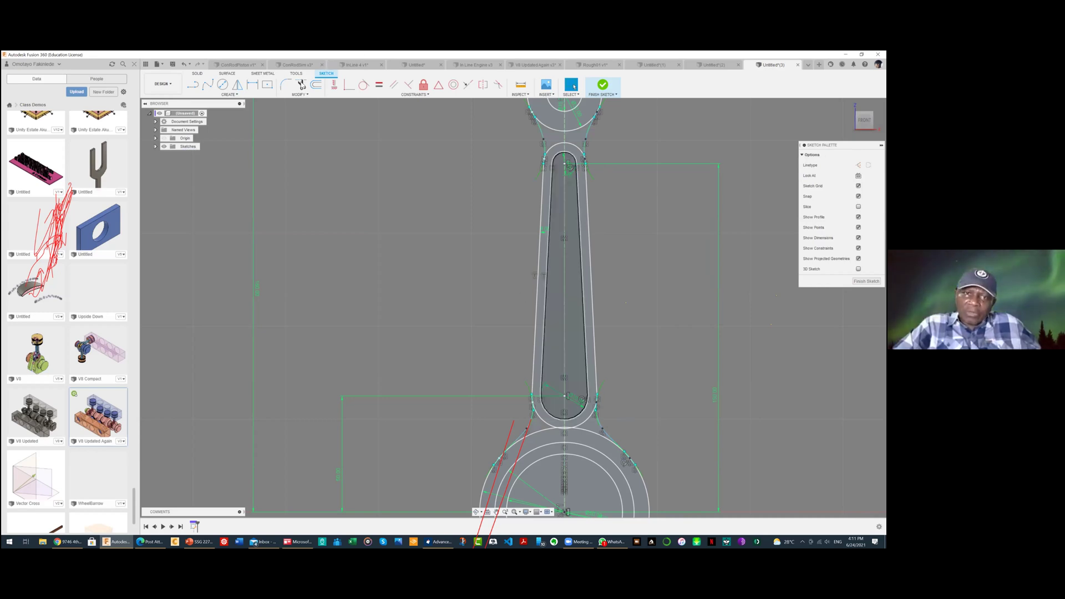
# Trim away the offset path's end arcs and the 73 mm circle's upper arc between the splines, and finish the sketch
pyautogui.click(563, 153)
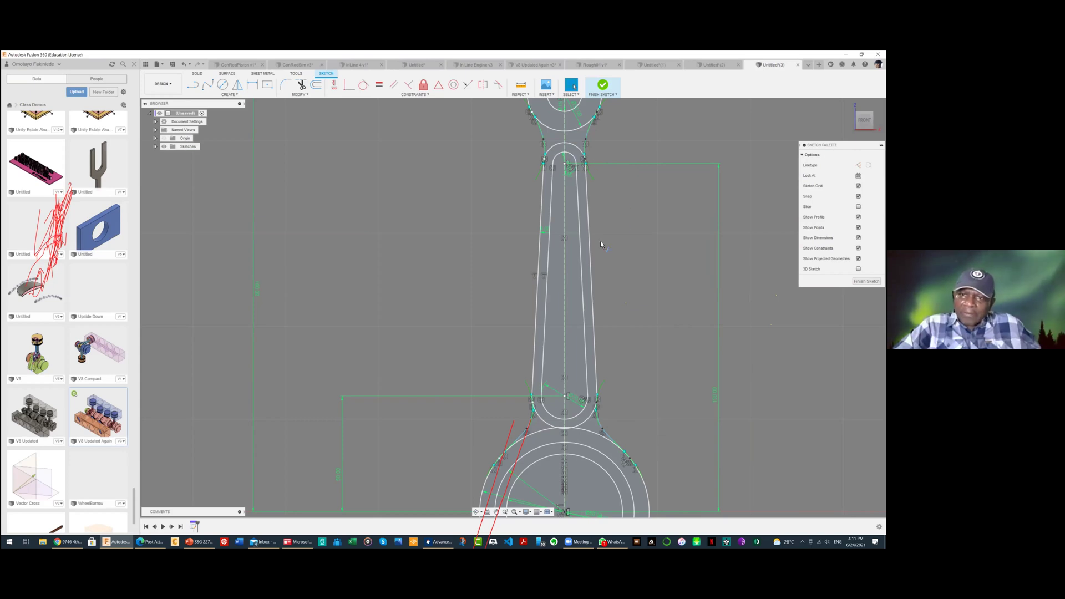
pyautogui.press('t')
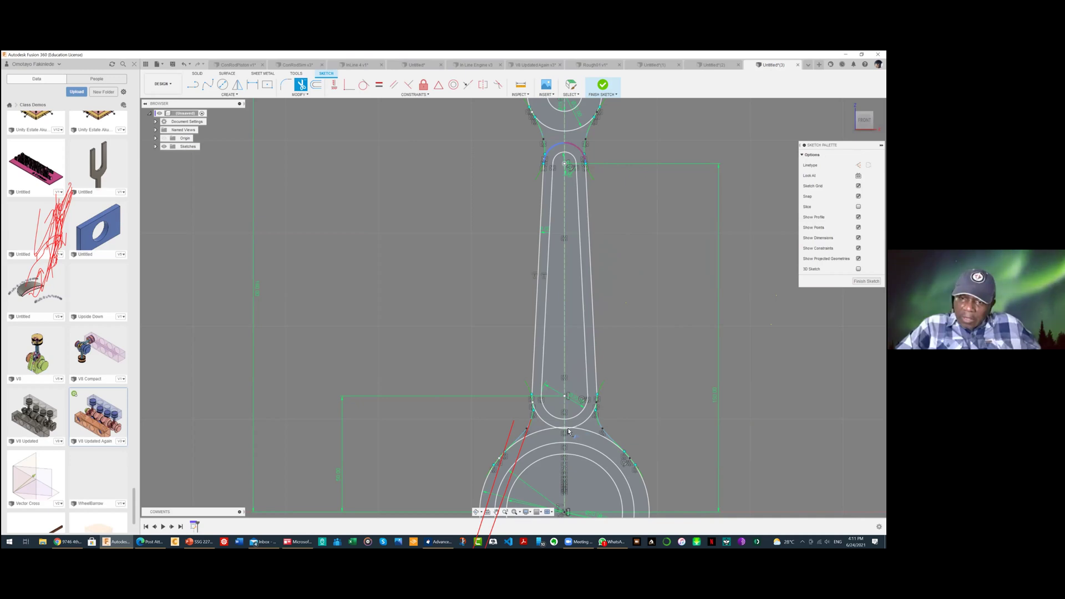
pyautogui.click(566, 432)
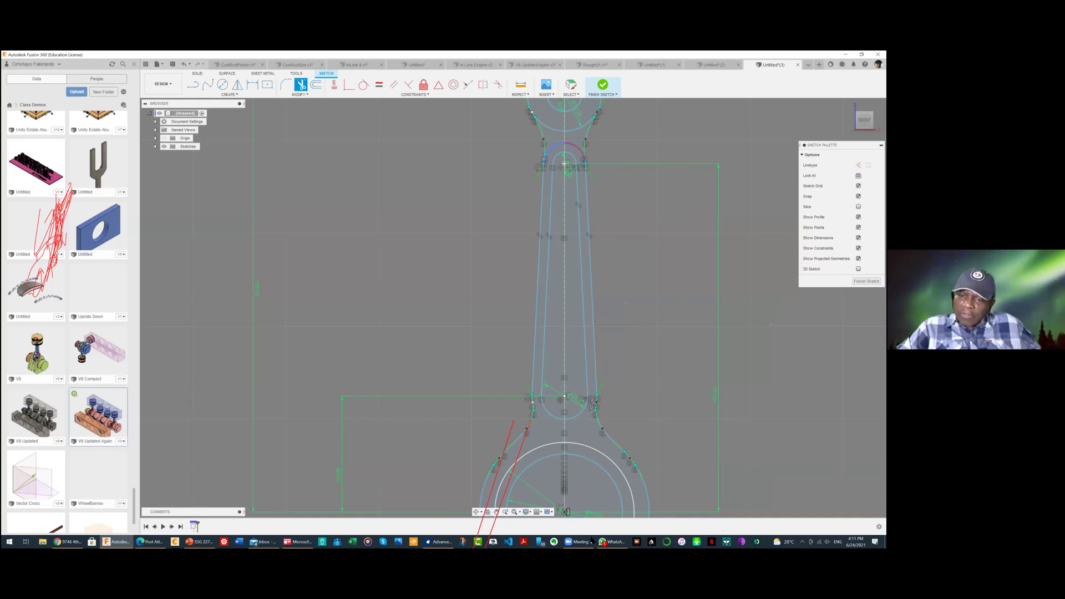
pyautogui.click(564, 145)
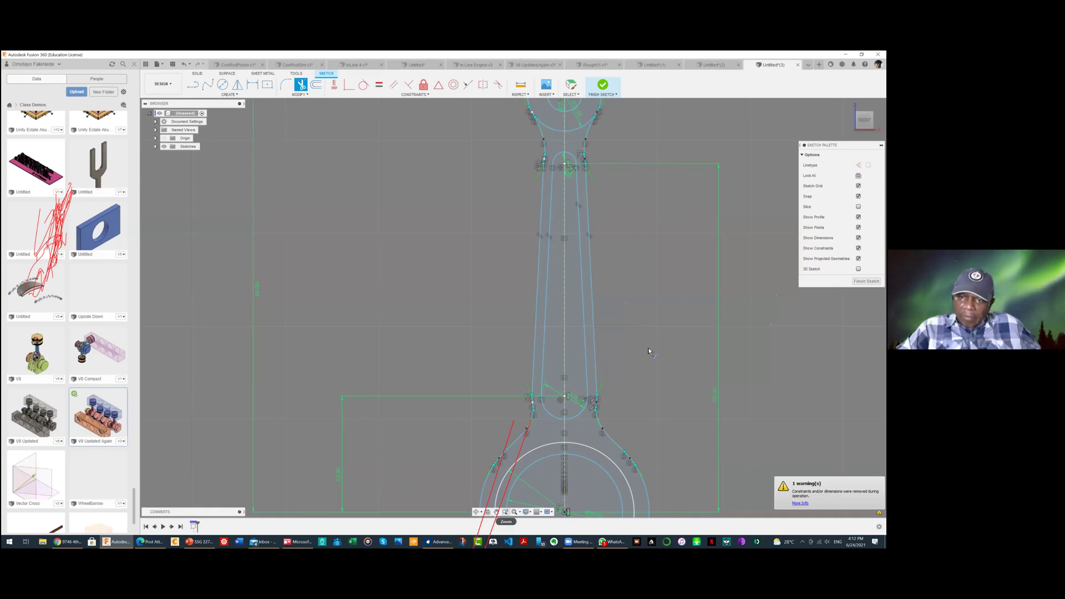
pyautogui.click(514, 512)
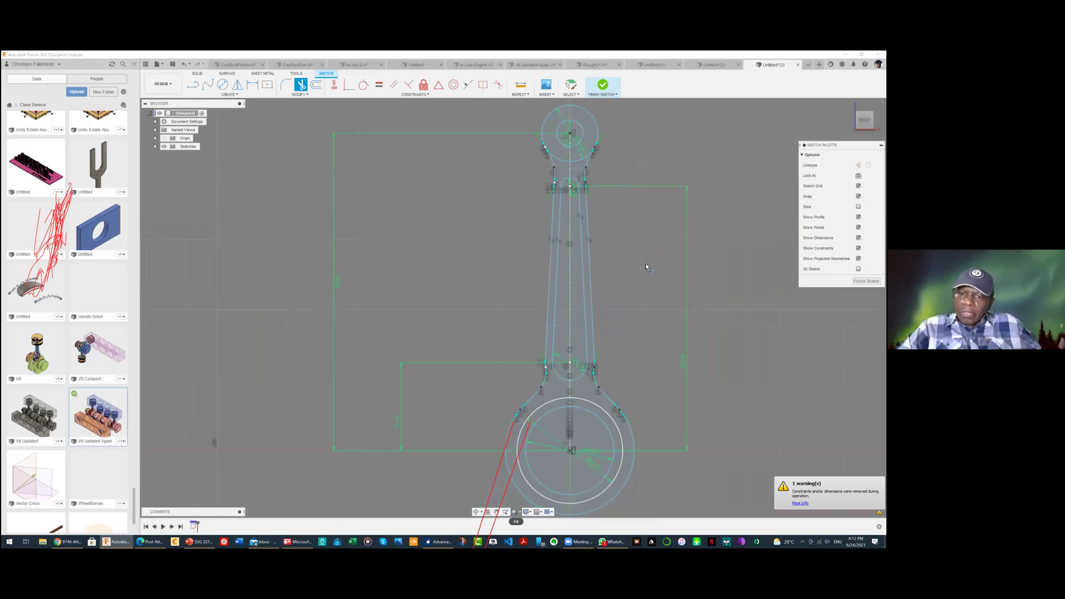
pyautogui.click(603, 84)
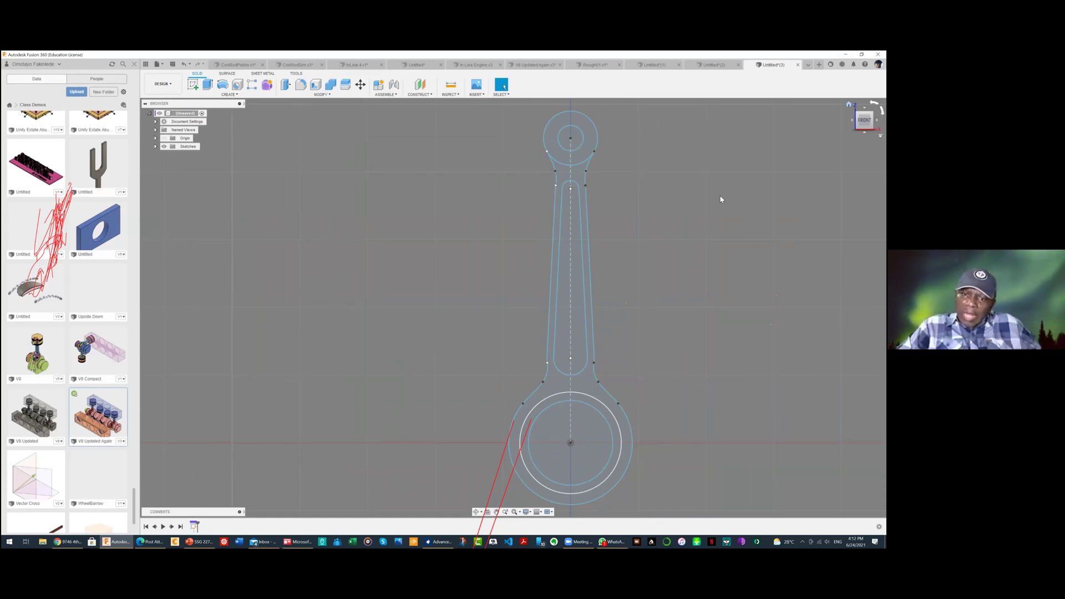
# Check the extrusion distances on the Connecting Rod Body slide in PowerPoint, and return to Fusion 360
pyautogui.keyDown('shift'); pyautogui.moveTo(720, 197); pyautogui.dragTo(720, 197, button='middle'); pyautogui.keyUp('shift')
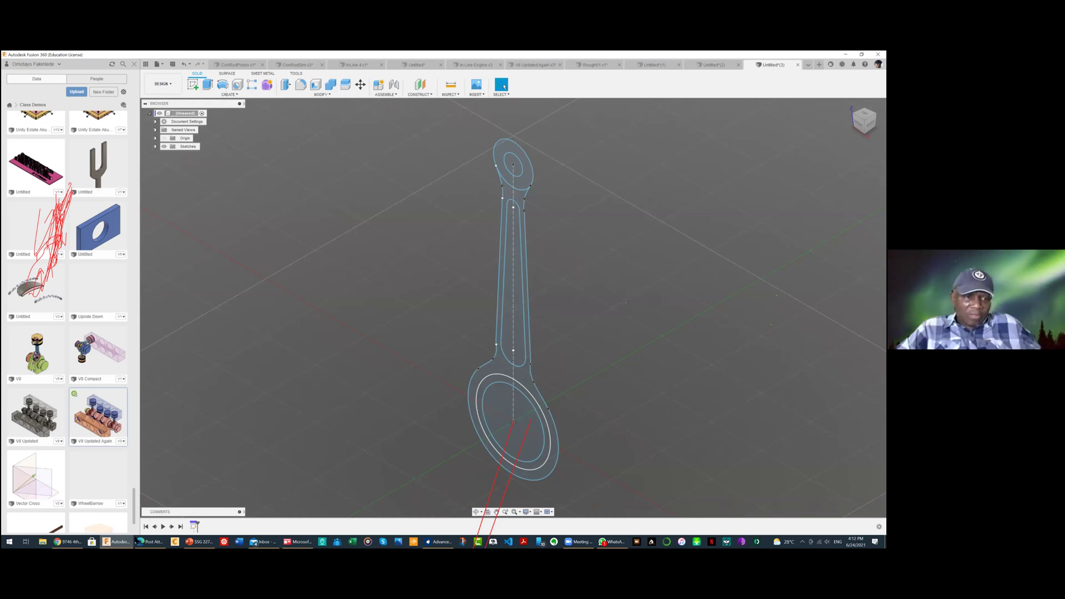
pyautogui.click(195, 542)
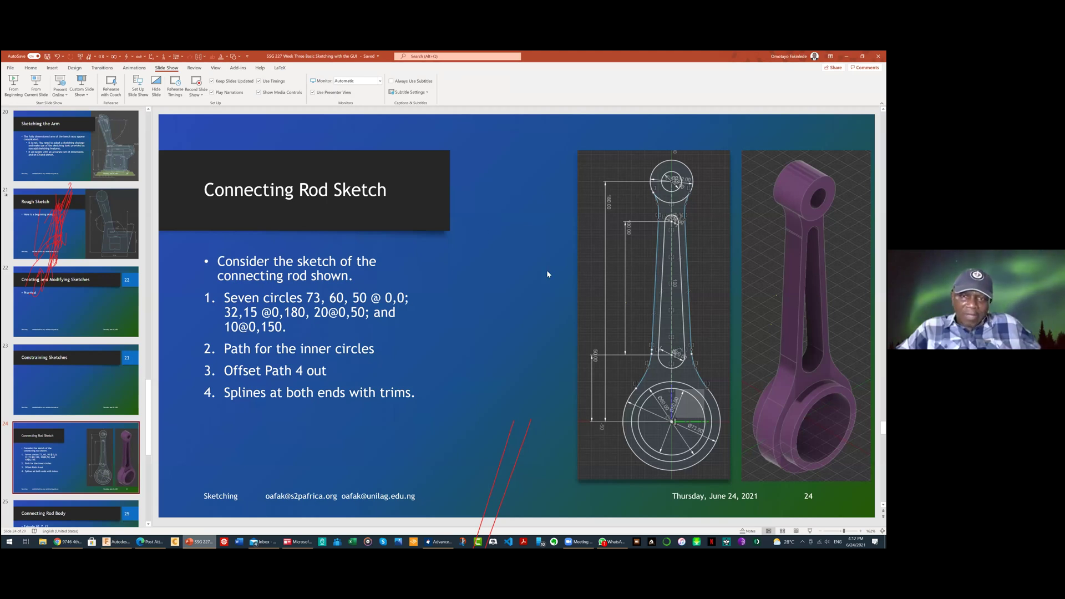
pyautogui.scroll(-1, 517, 178)
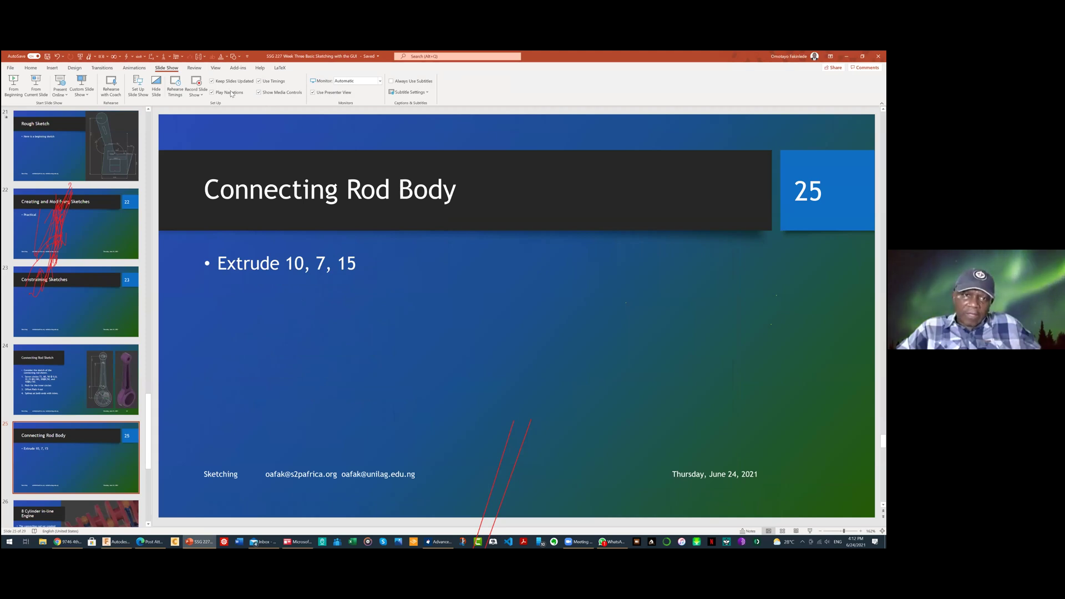
pyautogui.hotkey('alt', 'Tab')
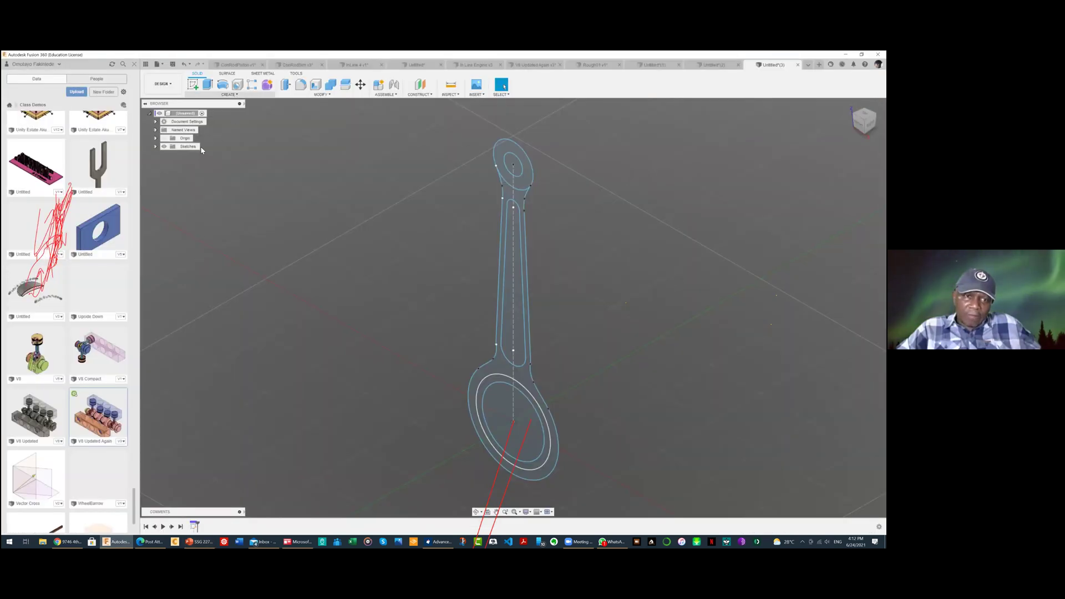
# Extrude the ring between the 15 mm and 32 mm circles symmetrically as a new body, using whole-length measurement
pyautogui.click(230, 94)
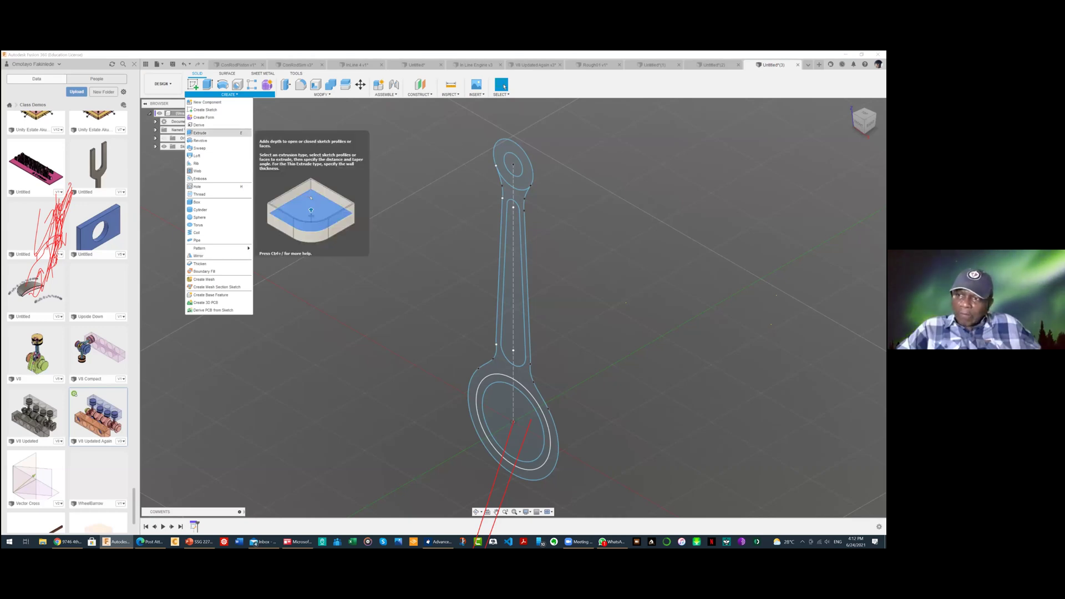
pyautogui.press('Return')
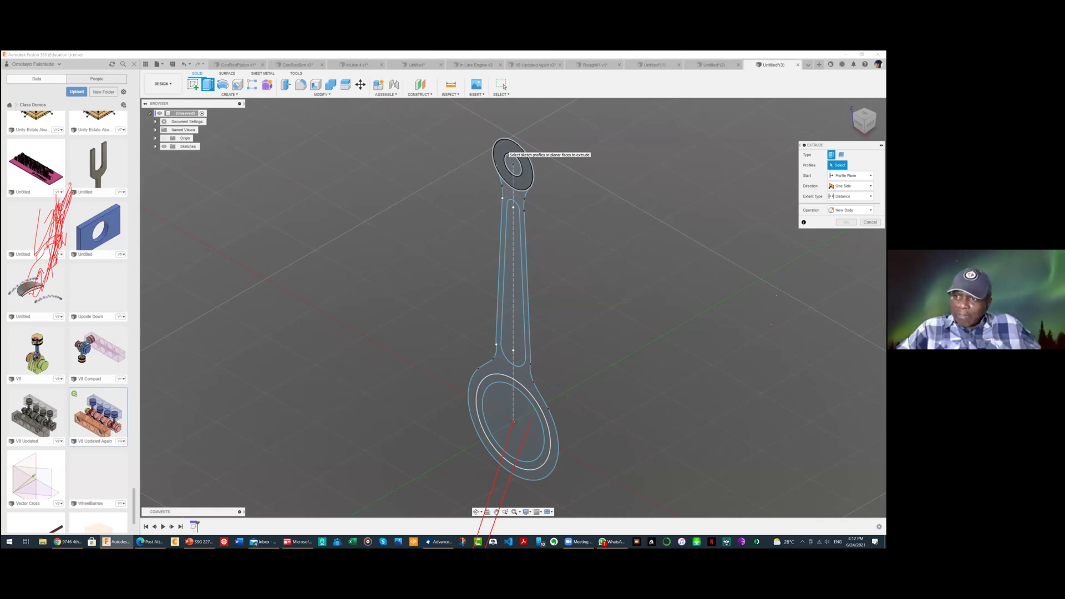
pyautogui.click(518, 150)
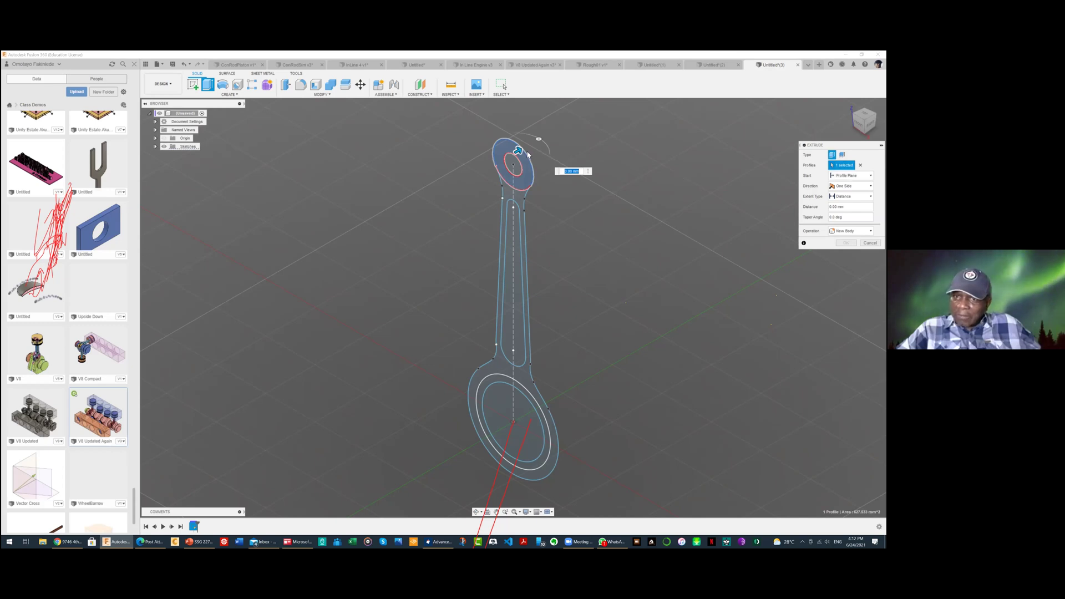
pyautogui.click(851, 186)
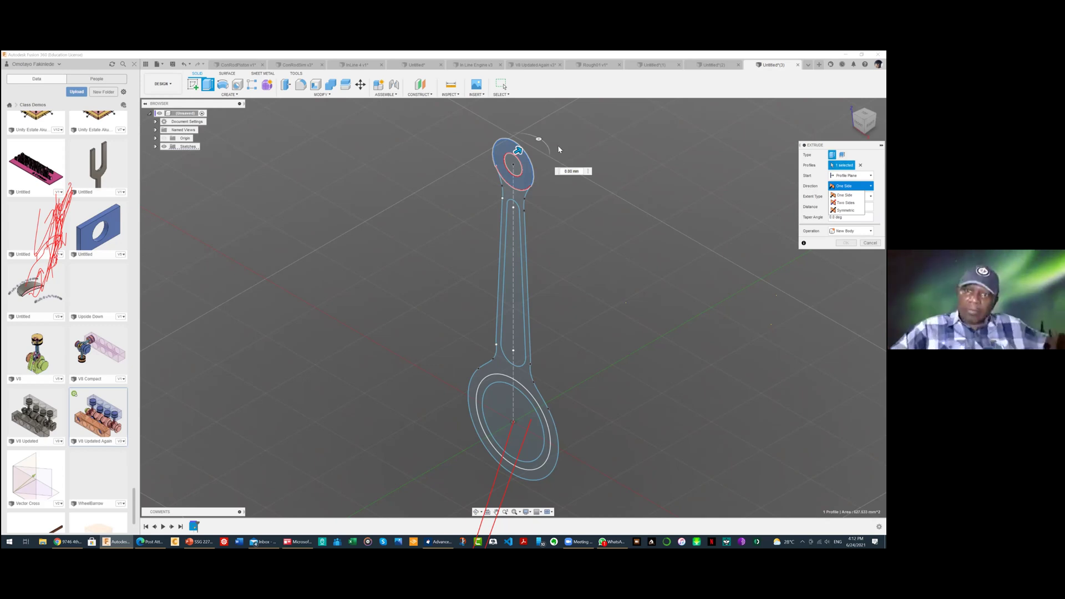
pyautogui.click(846, 210)
pyautogui.click(844, 207)
pyautogui.write('1')
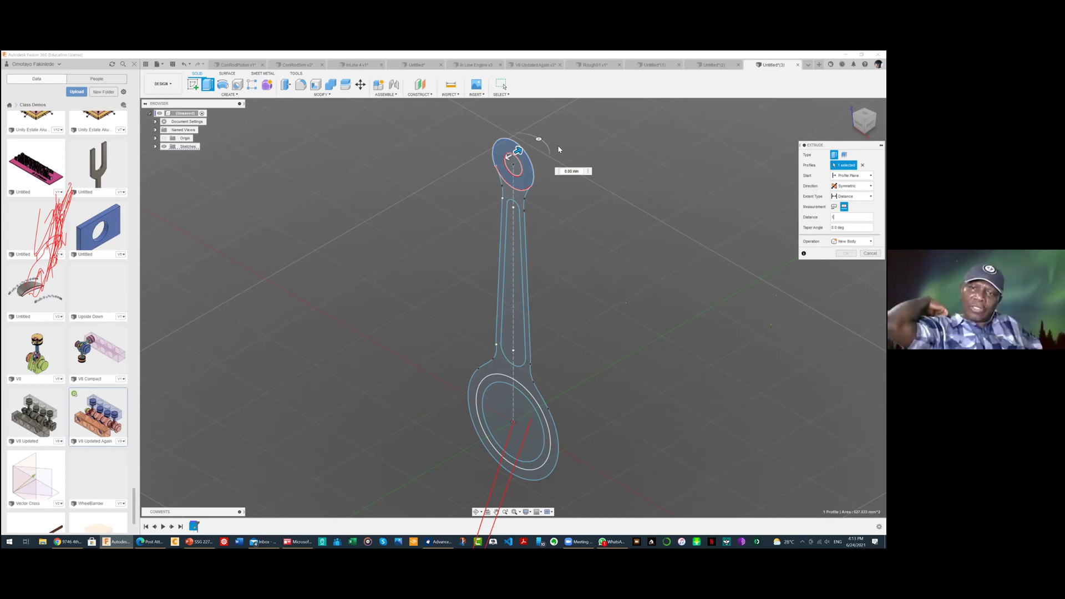
pyautogui.press('Return')
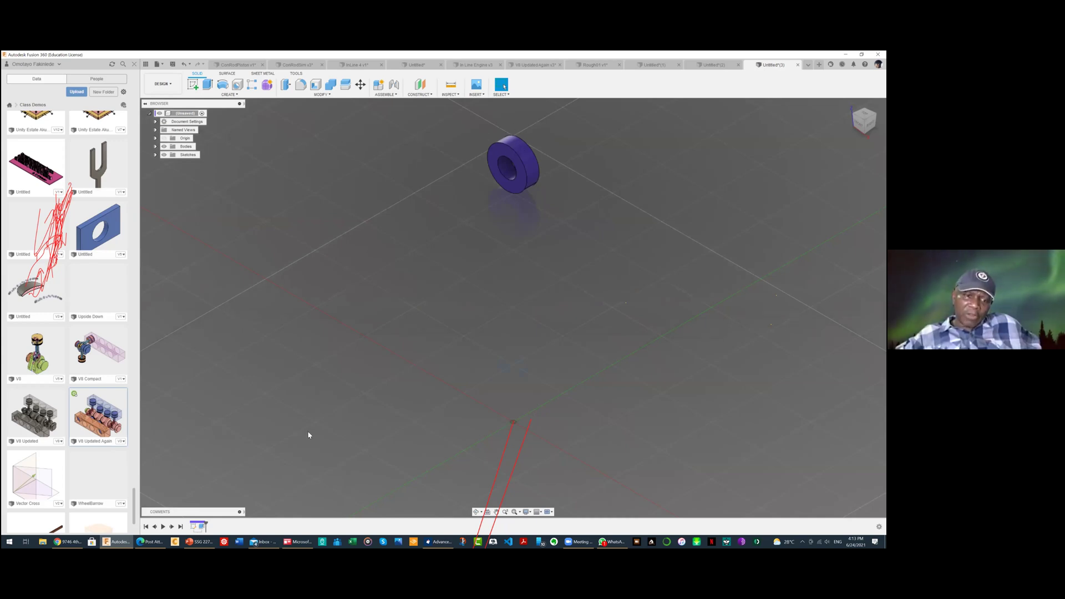
# Edit the small-end ring's extrusion and set its distance to 20 mm
pyautogui.click(203, 527)
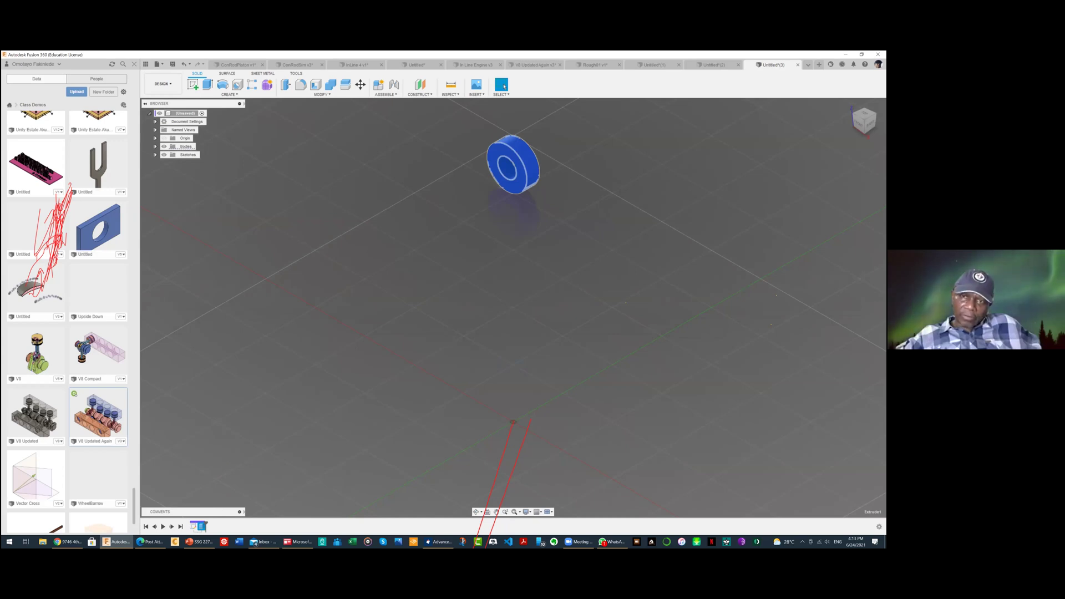
pyautogui.rightClick(200, 526)
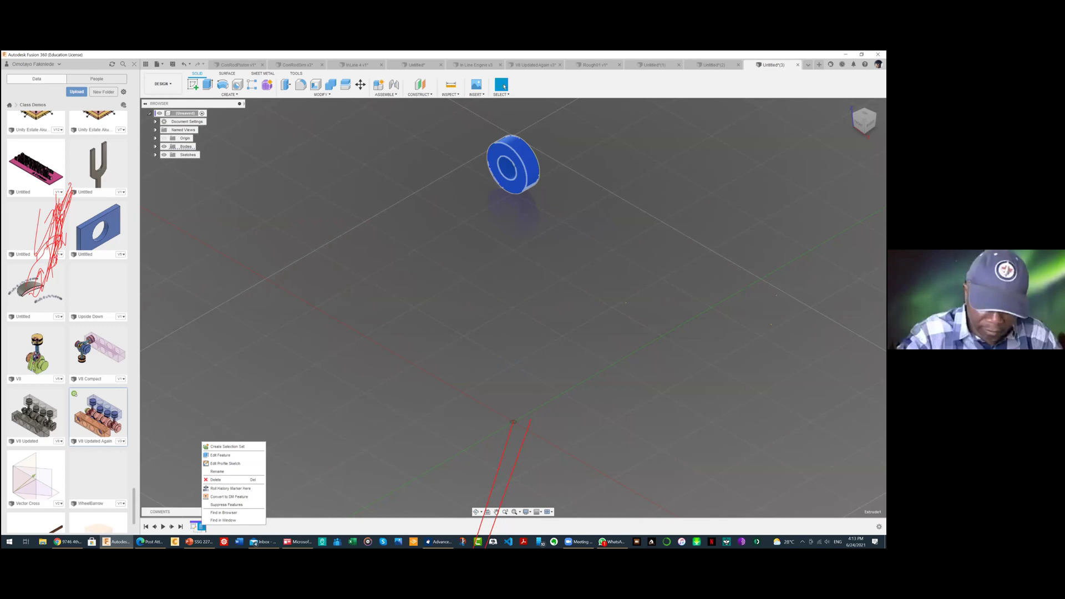
pyautogui.click(220, 455)
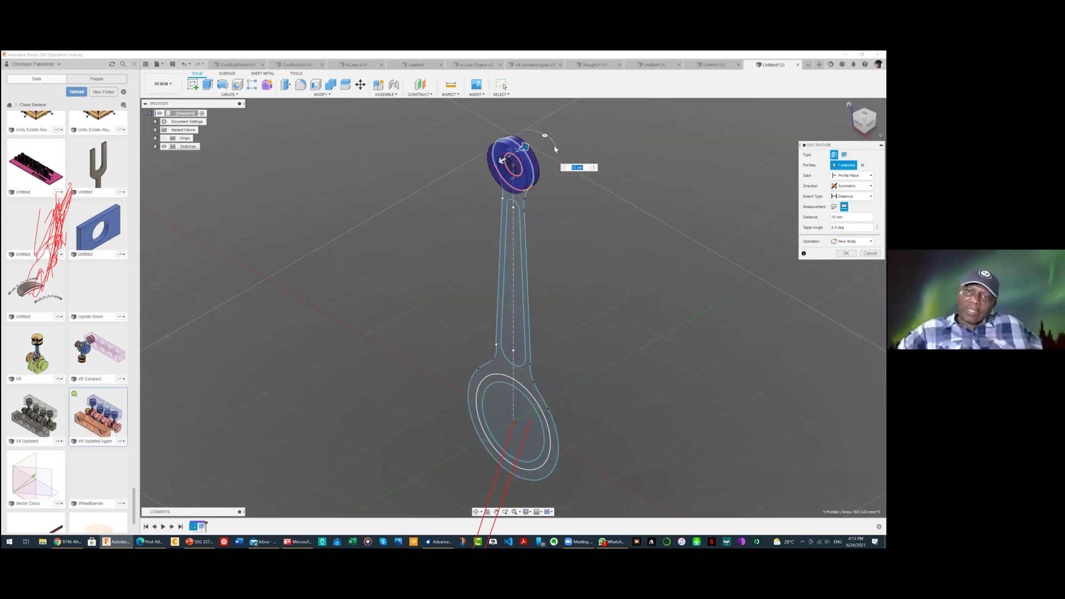
pyautogui.write('20')
pyautogui.press('Return')
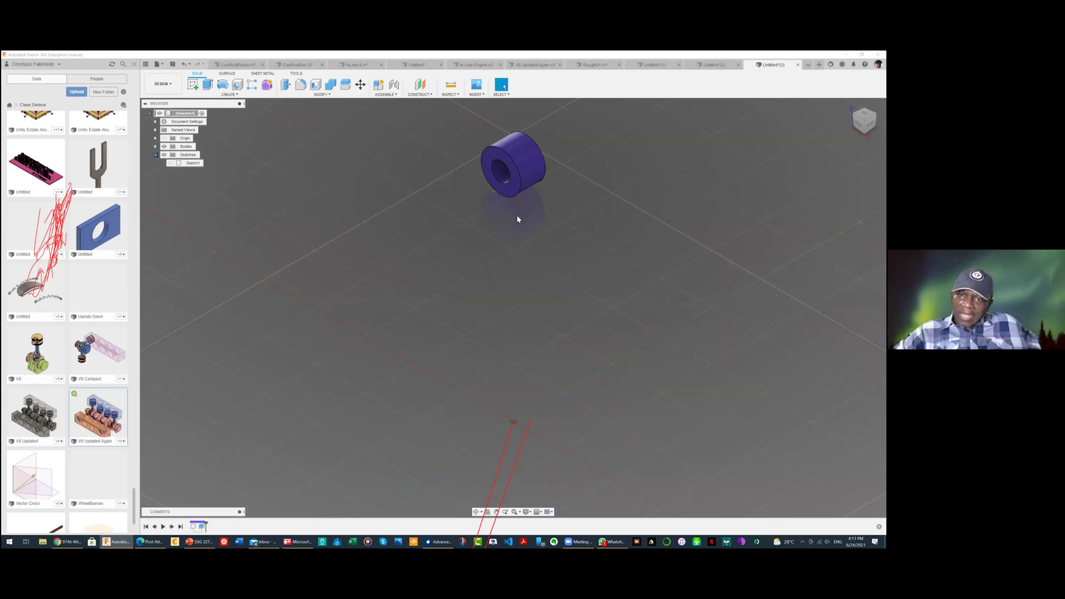
# Show the sketch again and set up a symmetric extrusion of the rod's outer profile, 15 mm in whole length
pyautogui.click(170, 163)
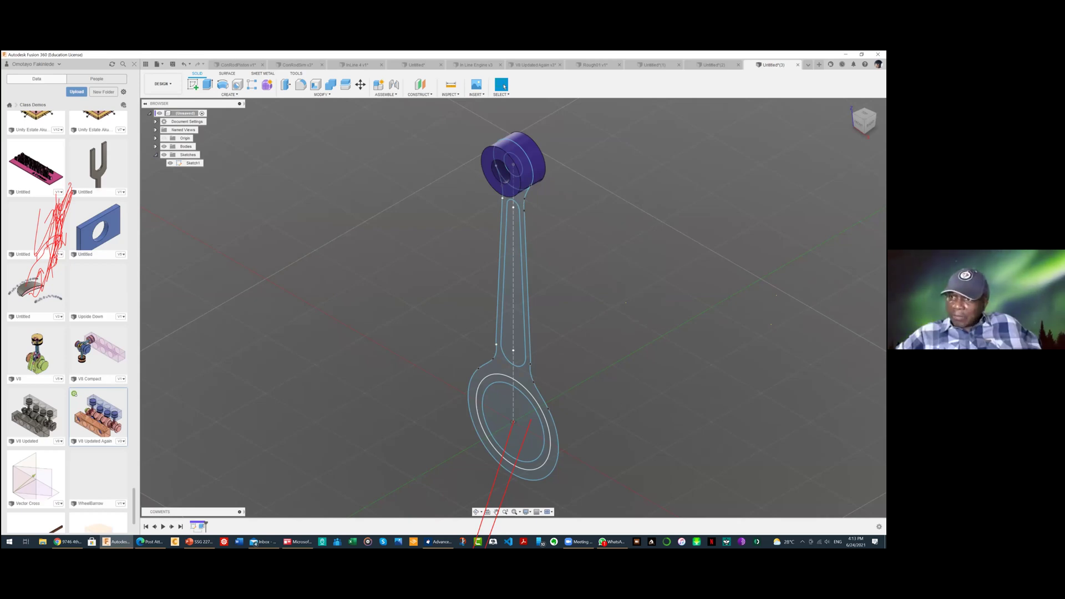
pyautogui.press('e')
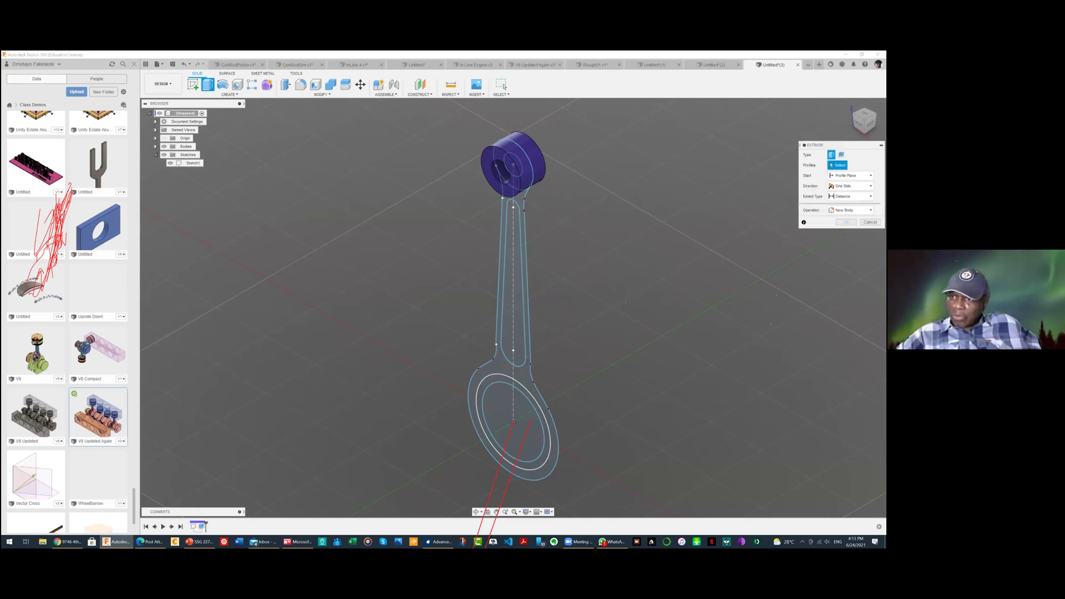
pyautogui.click(505, 323)
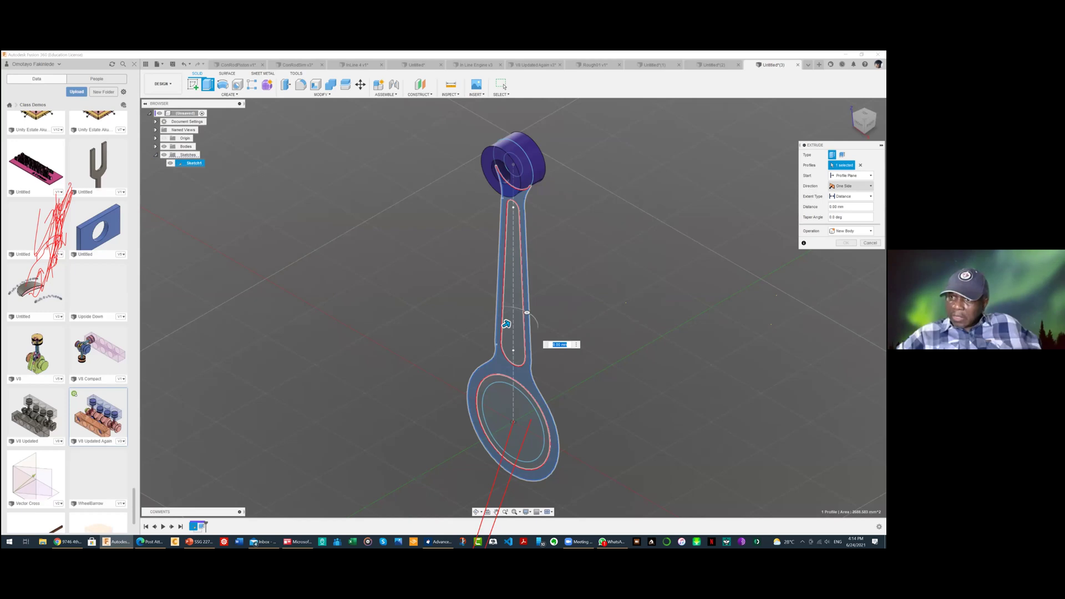
pyautogui.click(848, 217)
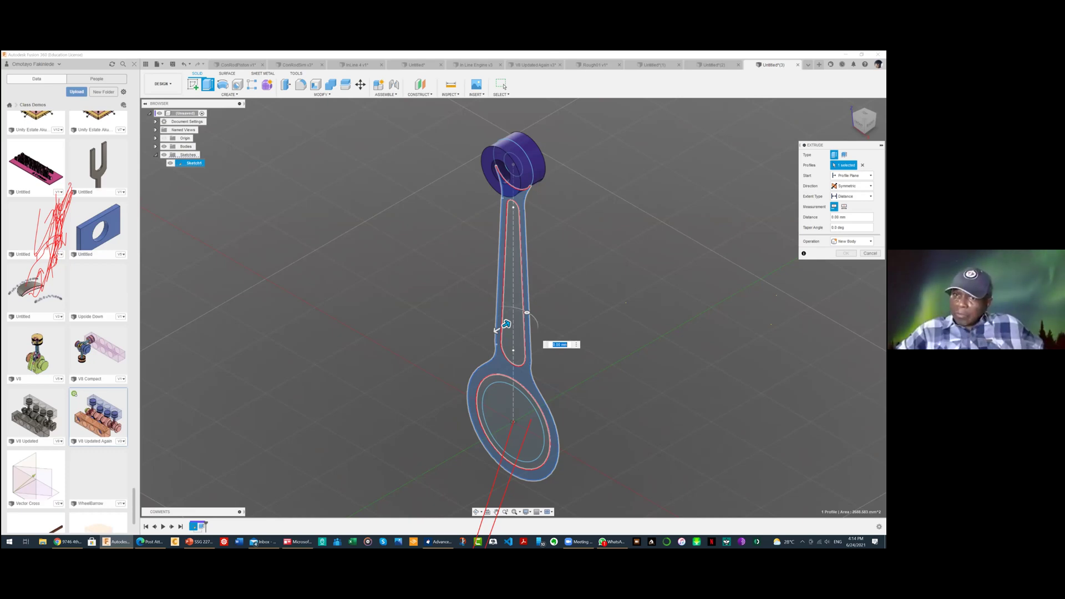
pyautogui.click(844, 207)
pyautogui.write('10')
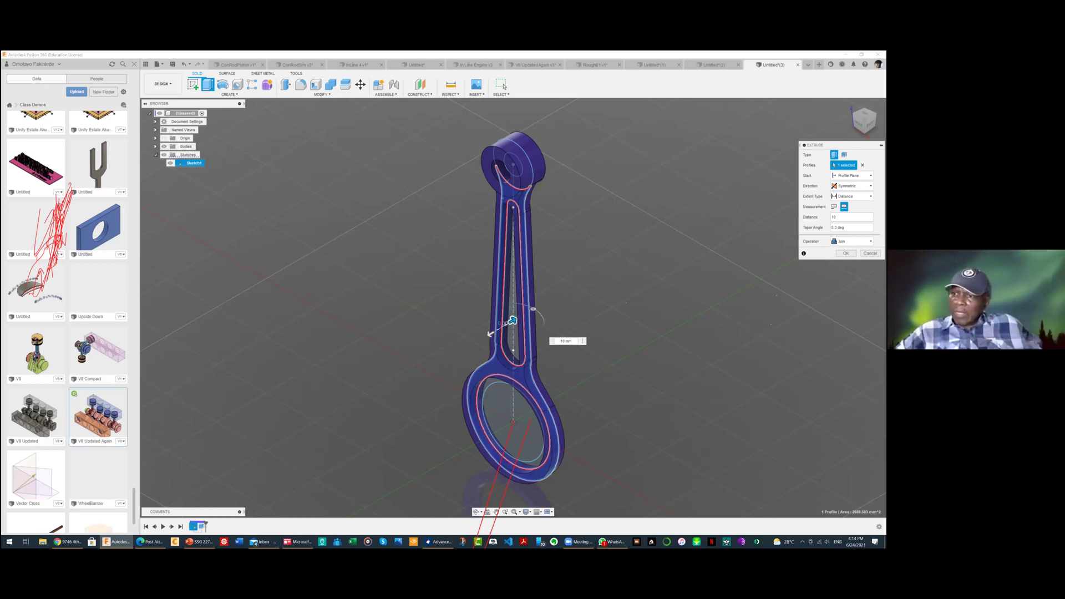
pyautogui.press('BackSpace')
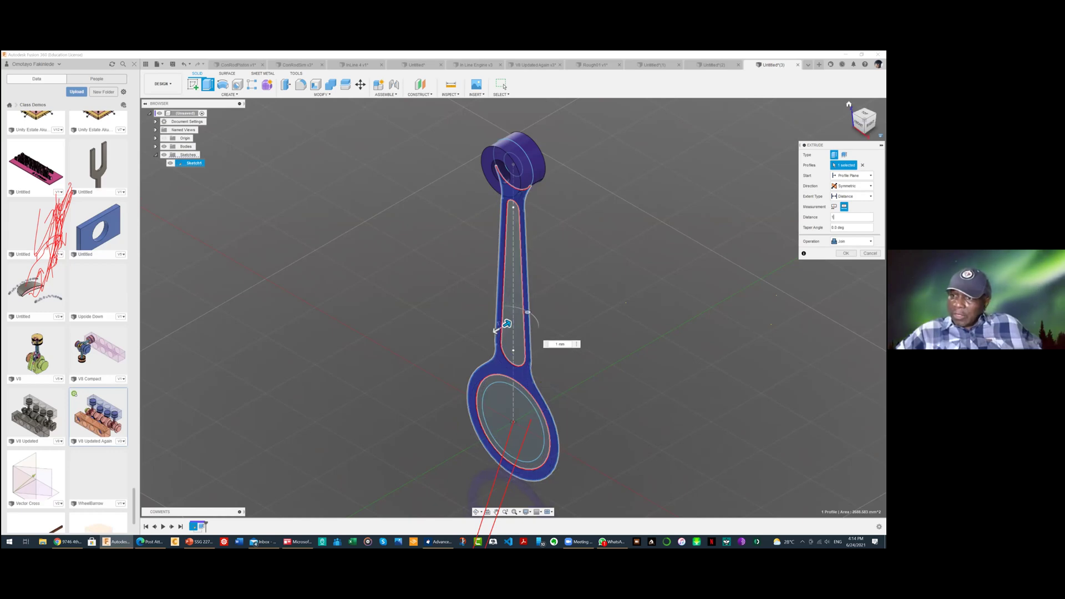
pyautogui.write('5')
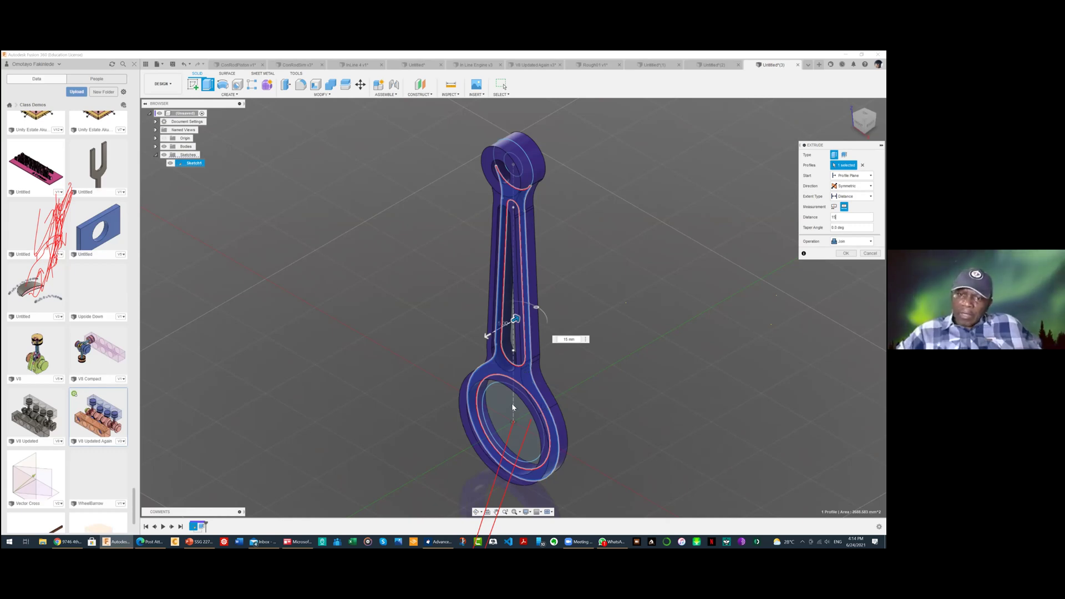
# Set the rod extrusion's operation to New Body, reselect only the rod profile, and complete the extrusion
pyautogui.click(851, 241)
pyautogui.click(847, 273)
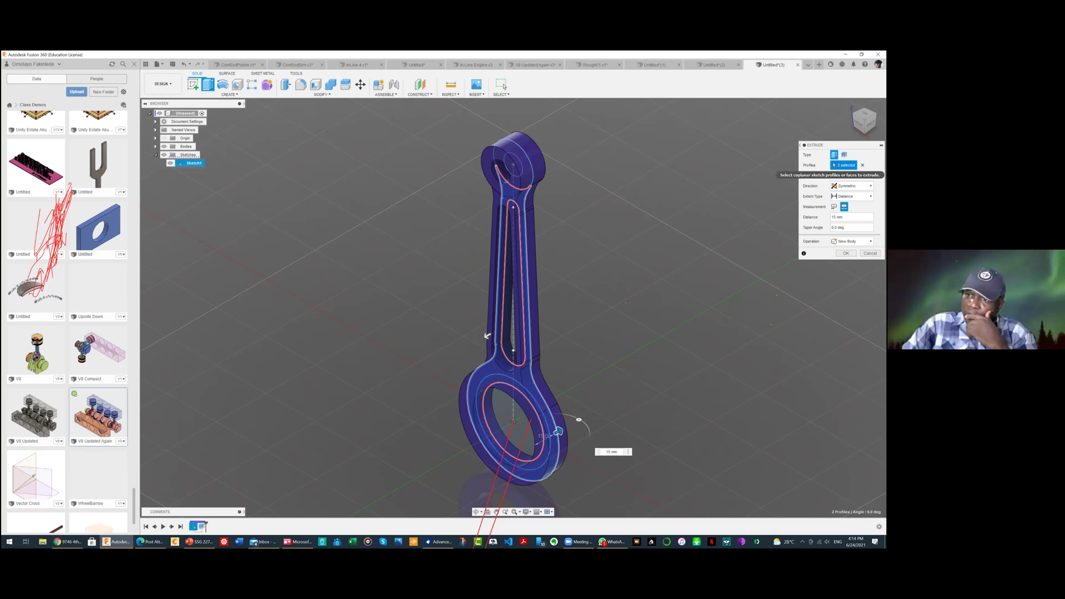
pyautogui.click(487, 335)
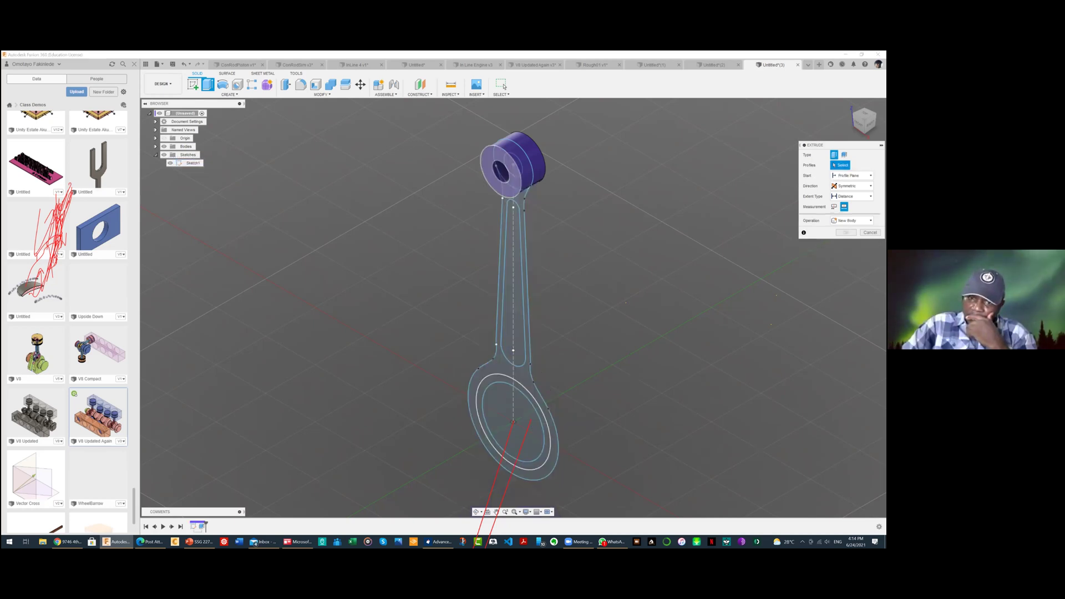
pyautogui.click(522, 196)
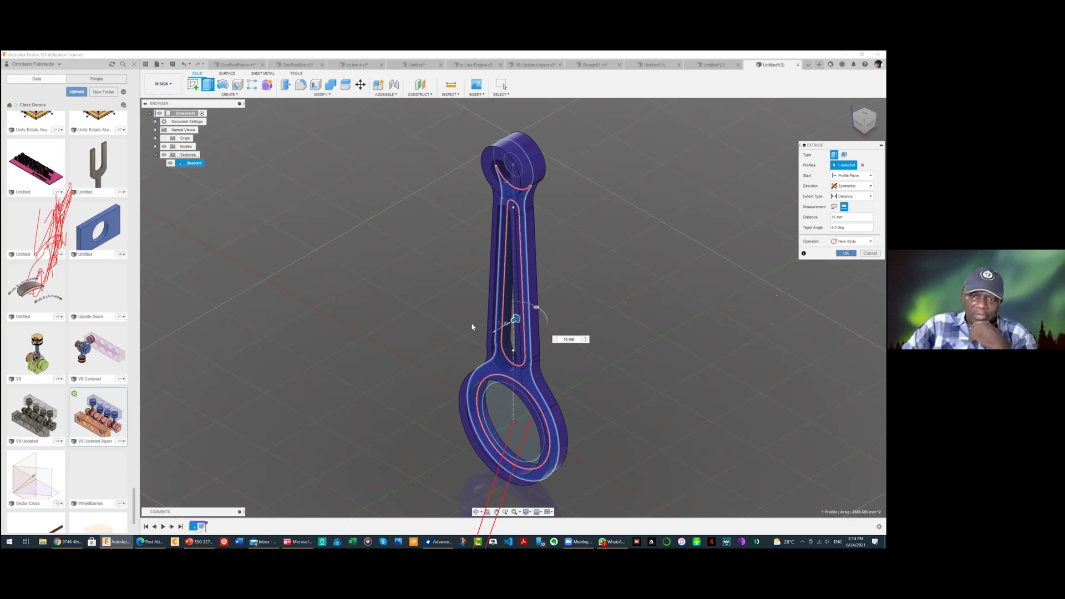
pyautogui.press('Return')
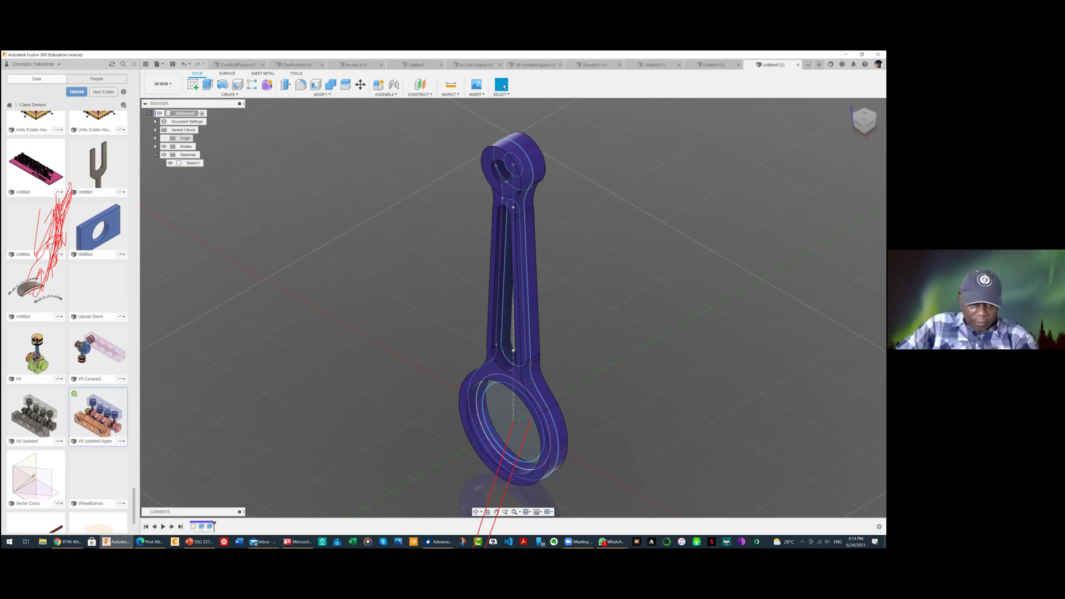
# Start extruding the ring between the two inner big-end circles with a 30 mm distance and symmetric direction
pyautogui.press('e')
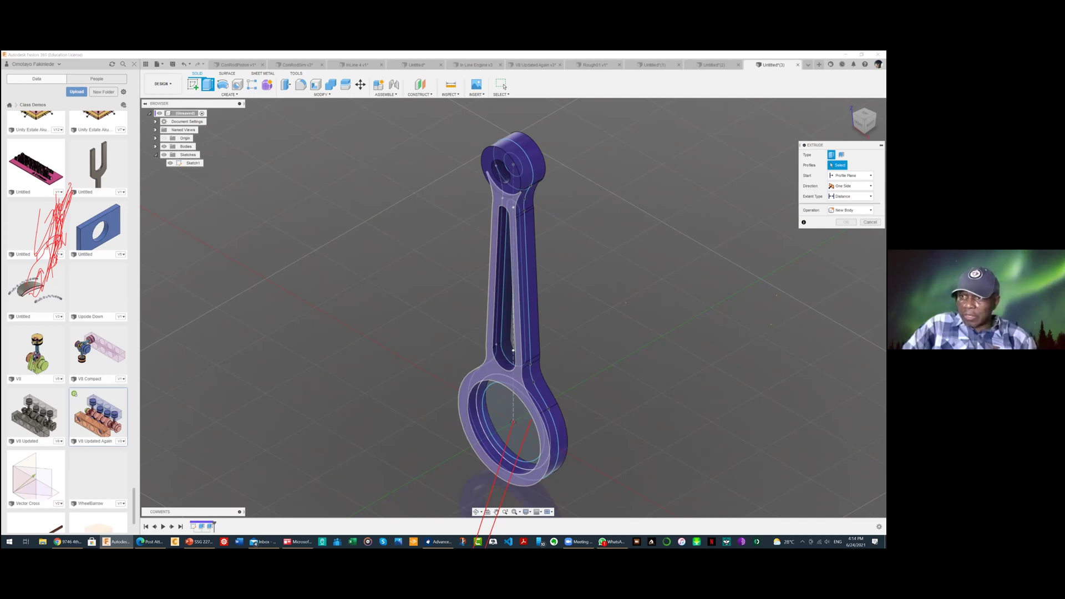
pyautogui.click(478, 427)
pyautogui.write('30')
pyautogui.click(851, 186)
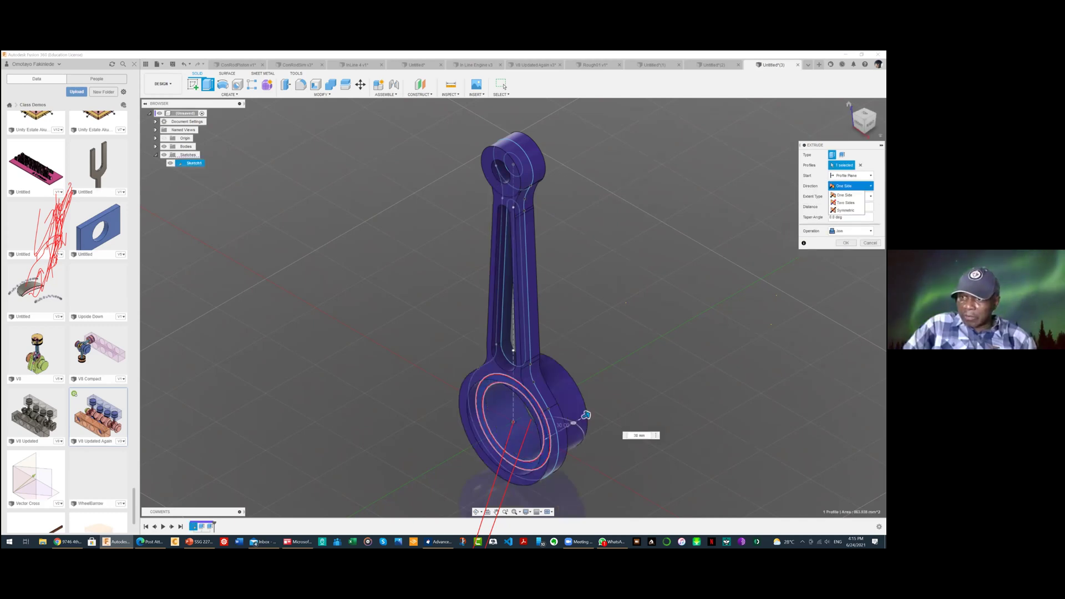
pyautogui.click(846, 210)
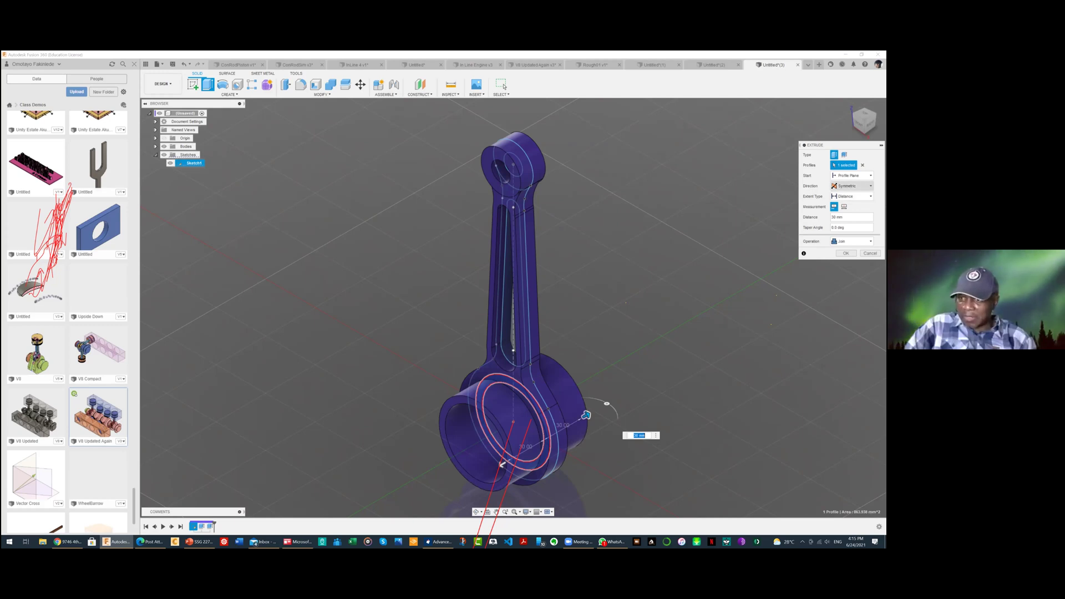
# Set the big-end ring's symmetric distance to 15 mm per side and complete the extrusion
pyautogui.click(851, 217)
pyautogui.doubleClick(838, 217)
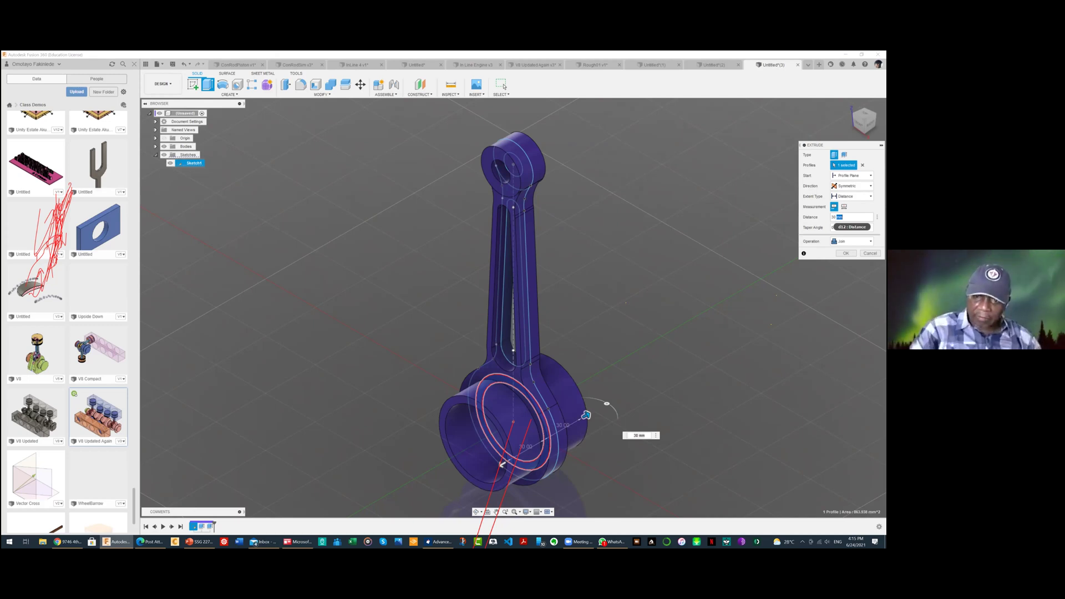
pyautogui.press('Left')
pyautogui.press('BackSpace')
pyautogui.press('BackSpace')
pyautogui.press('BackSpace')
pyautogui.write('1')
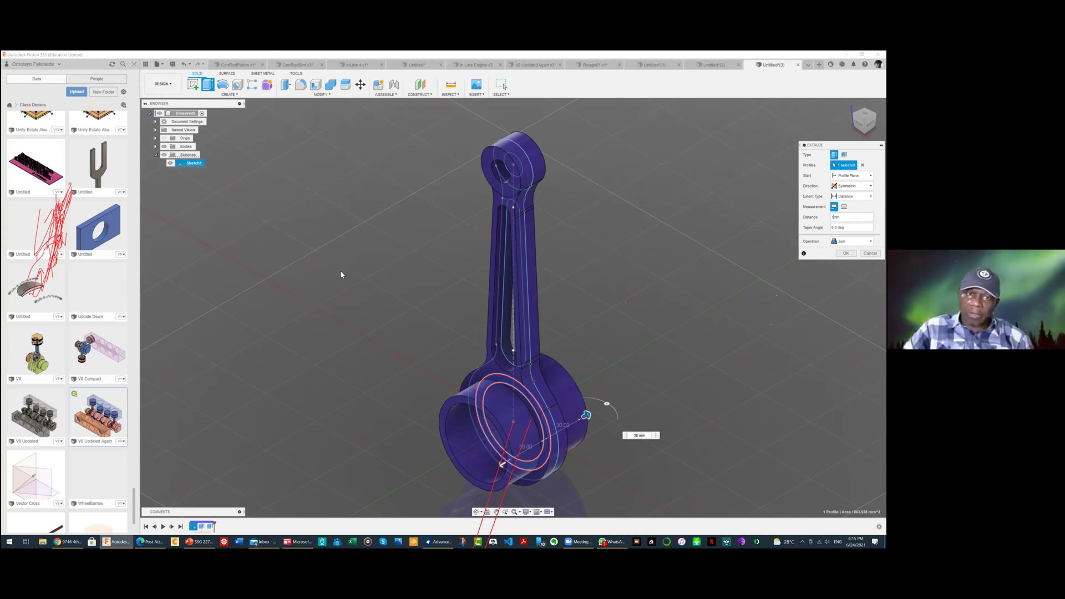
pyautogui.press('Return')
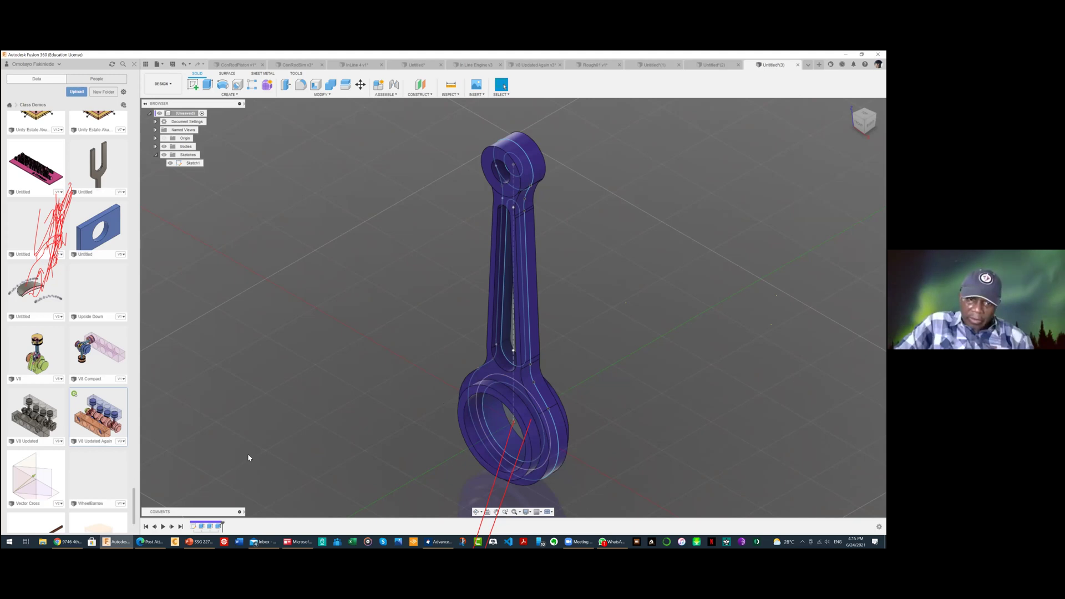
# Change the big-end ring extrusion's operation to New Body, and hide and show the rod body to check their separation
pyautogui.rightClick(218, 526)
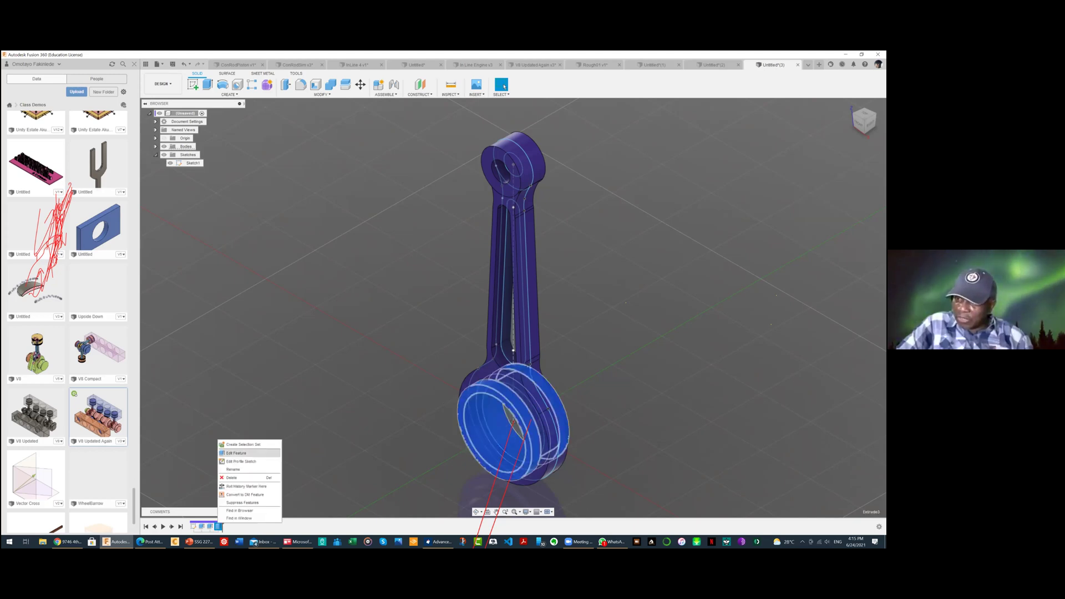
pyautogui.click(236, 453)
pyautogui.click(851, 241)
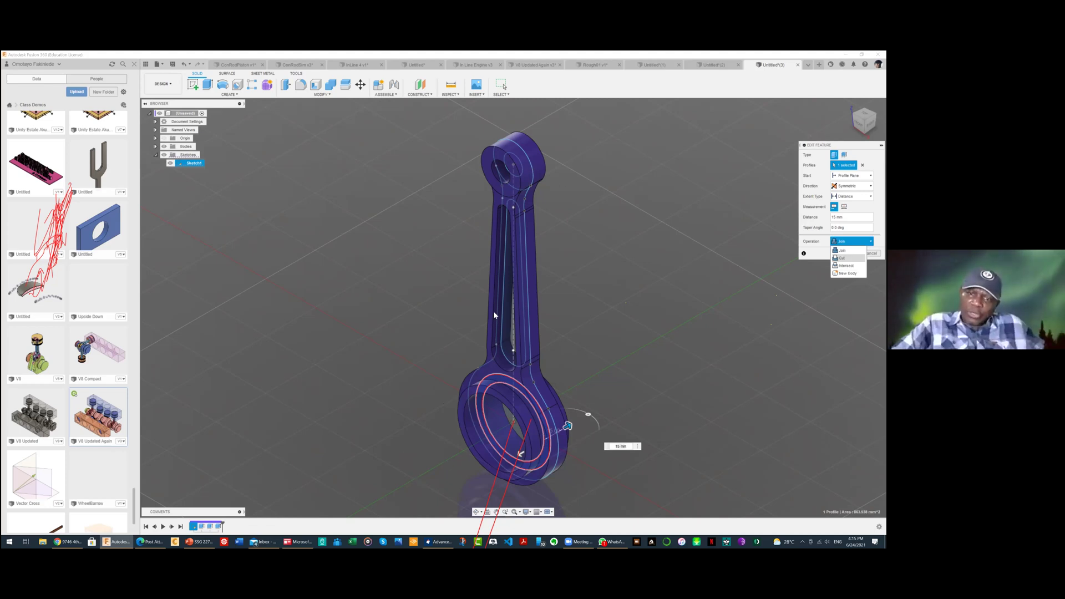
pyautogui.press('Down')
pyautogui.press('Down')
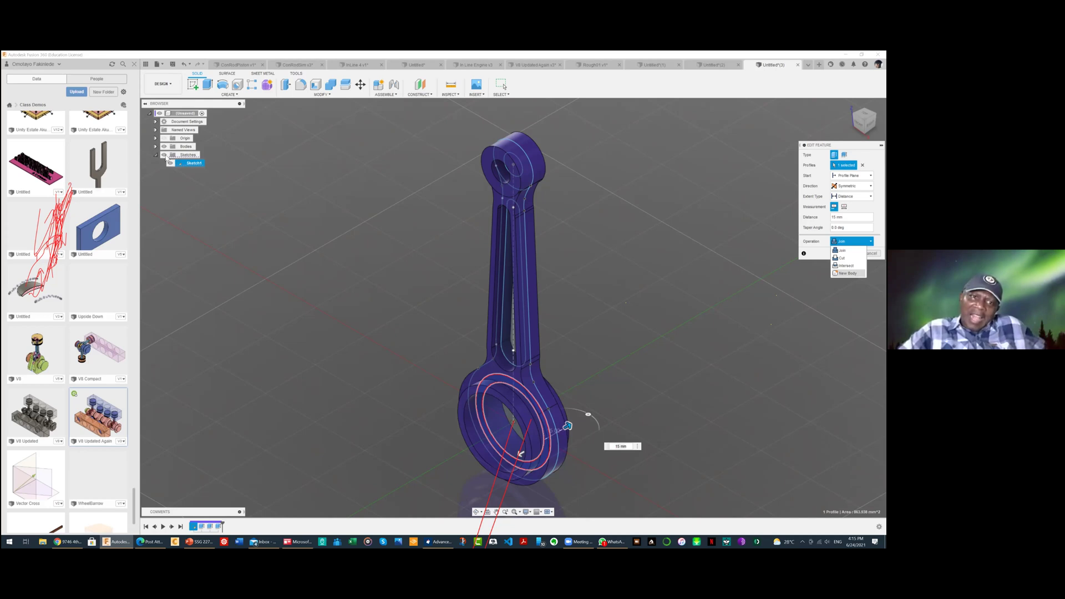
pyautogui.press('Return')
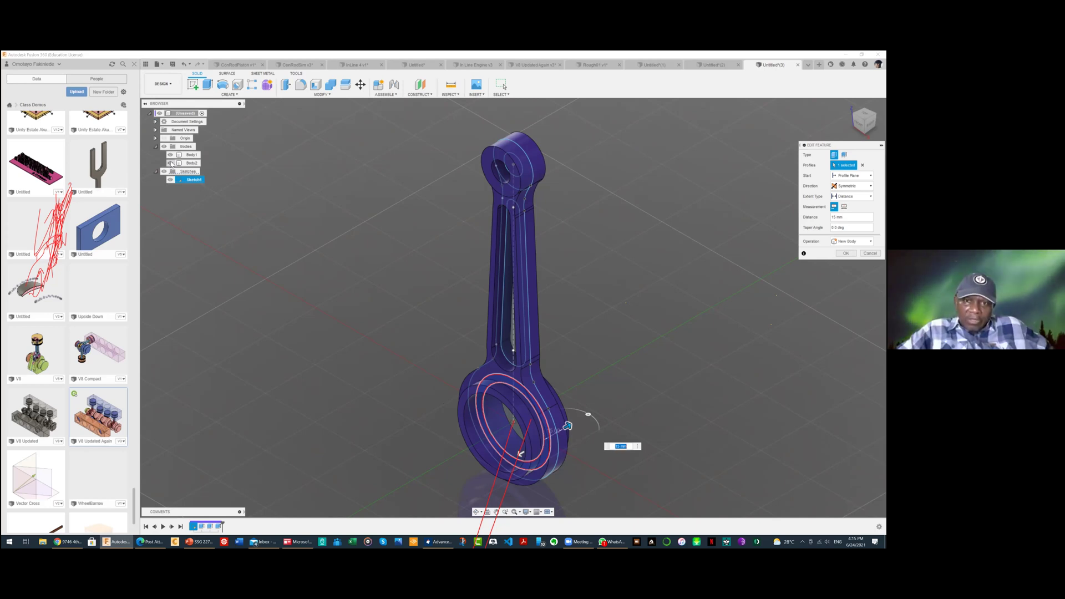
pyautogui.click(171, 163)
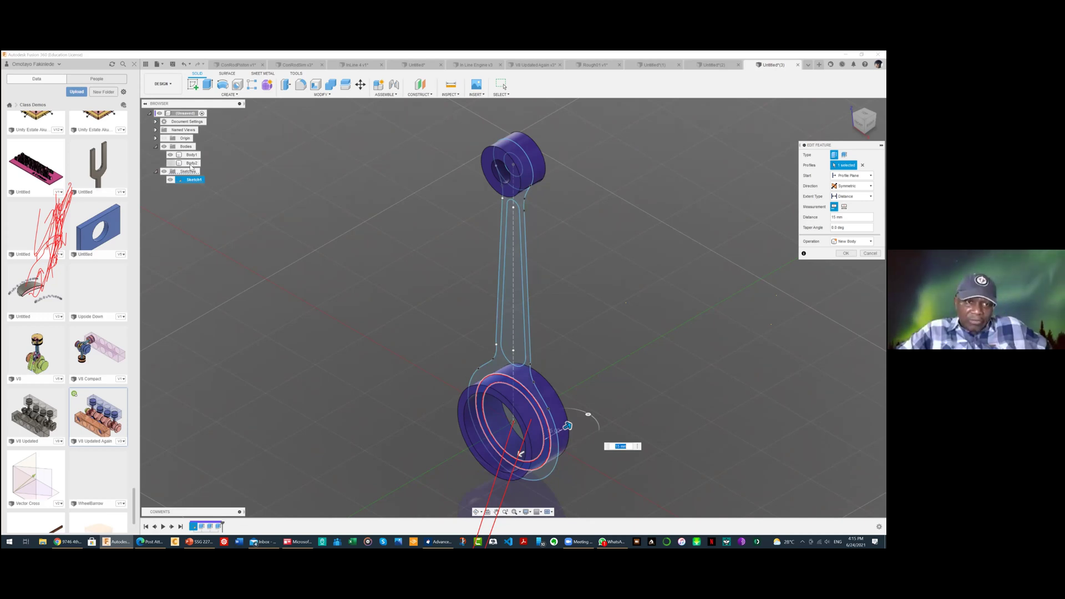
pyautogui.click(192, 166)
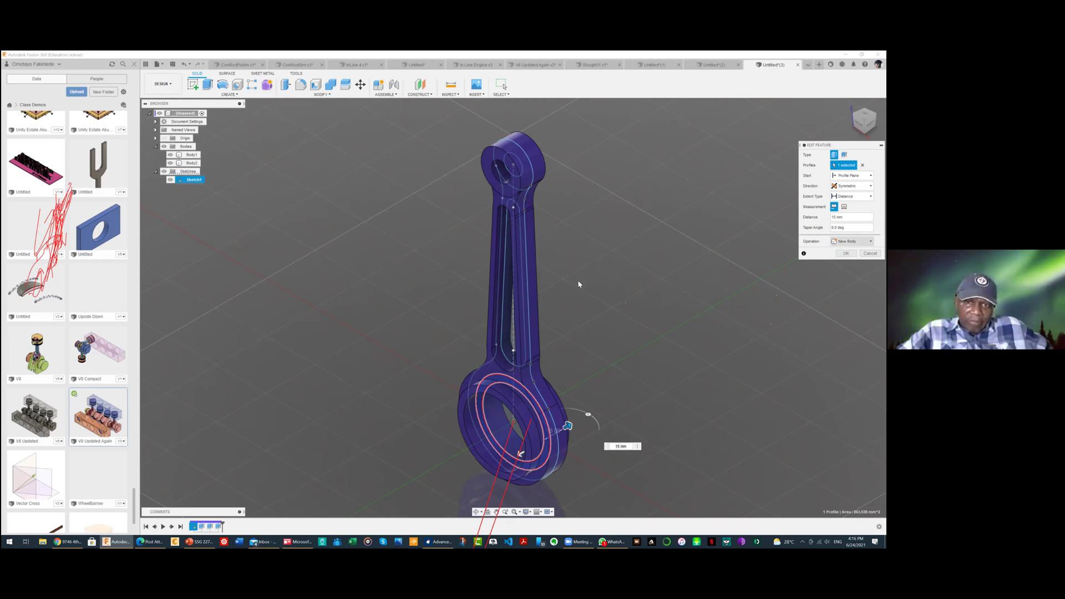
# Create separate components from the rod, small-end ring and big-end ring bodies, and inspect the assembled connecting rod
pyautogui.rightClick(193, 163)
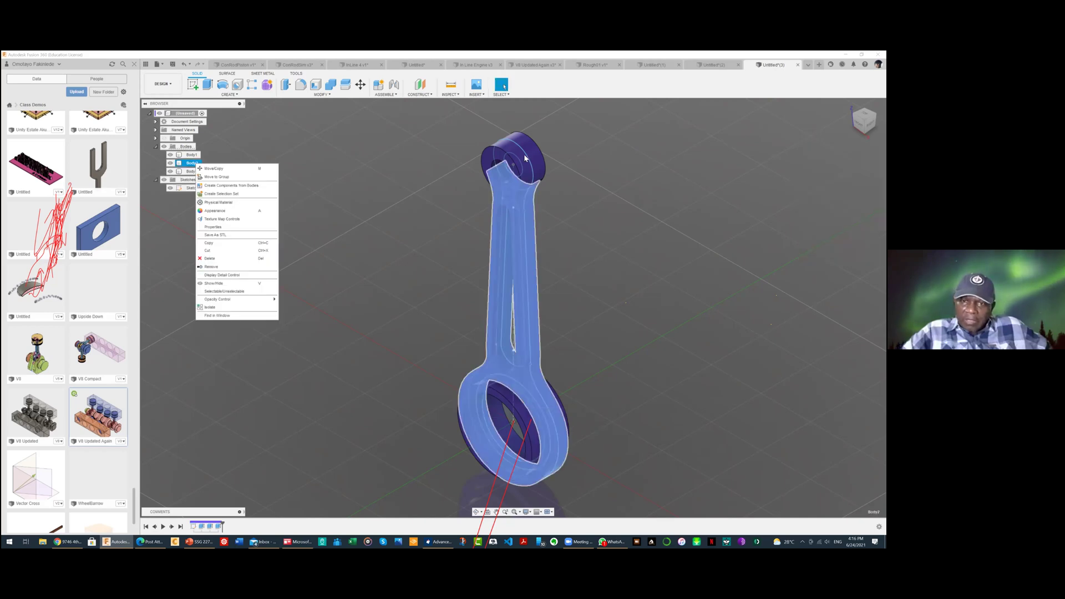
pyautogui.click(241, 188)
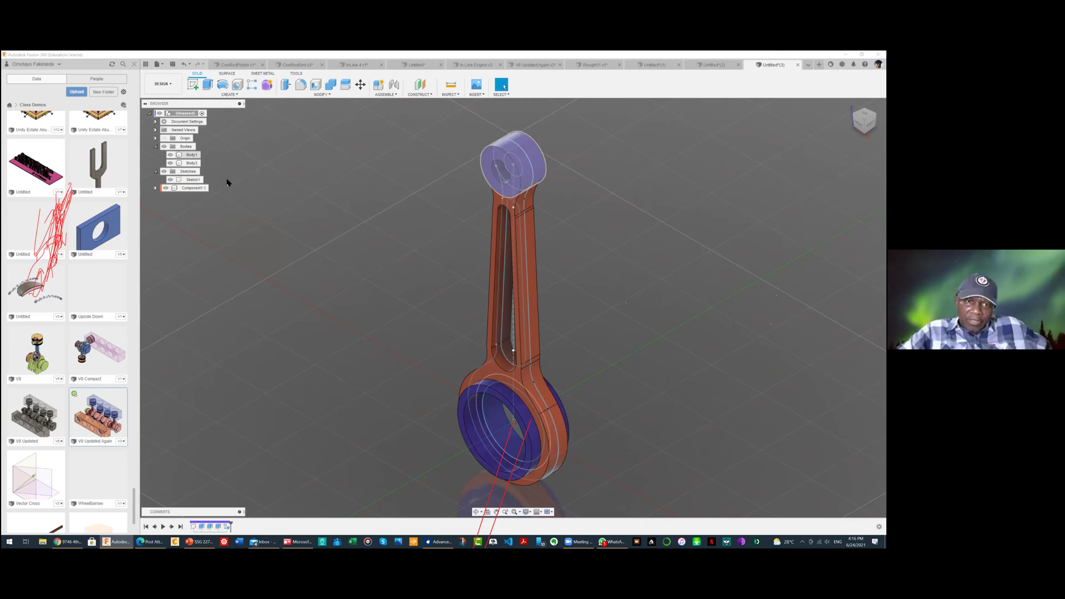
pyautogui.rightClick(191, 155)
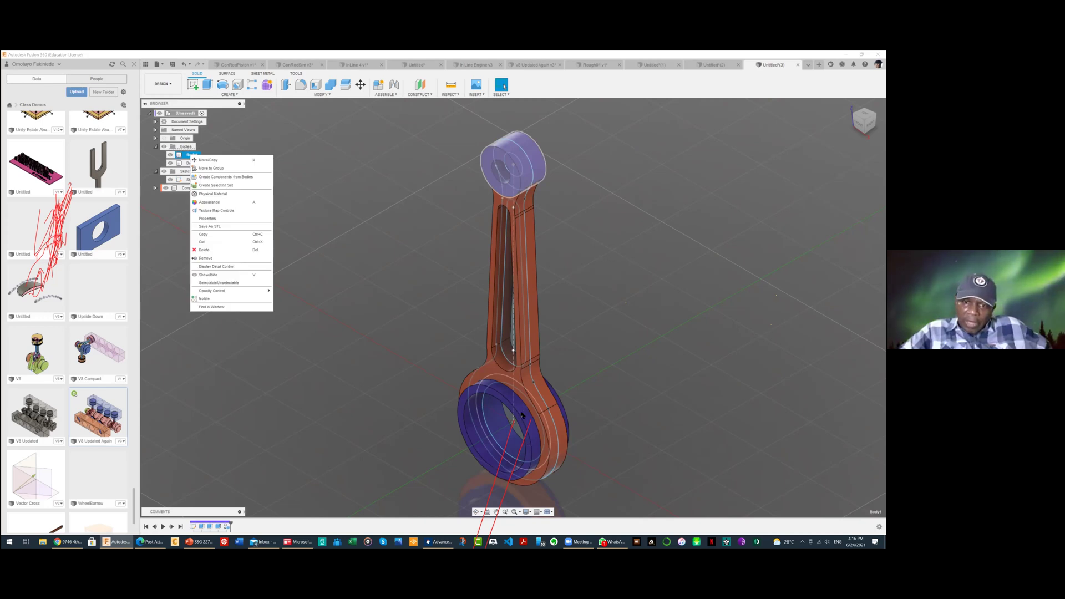
pyautogui.click(225, 177)
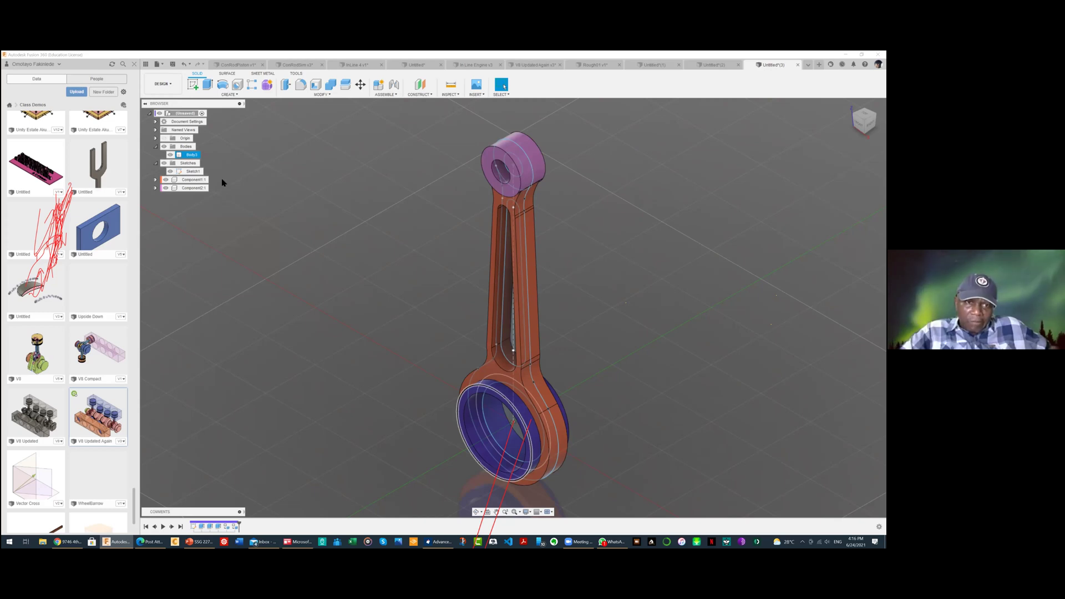
pyautogui.click(616, 347)
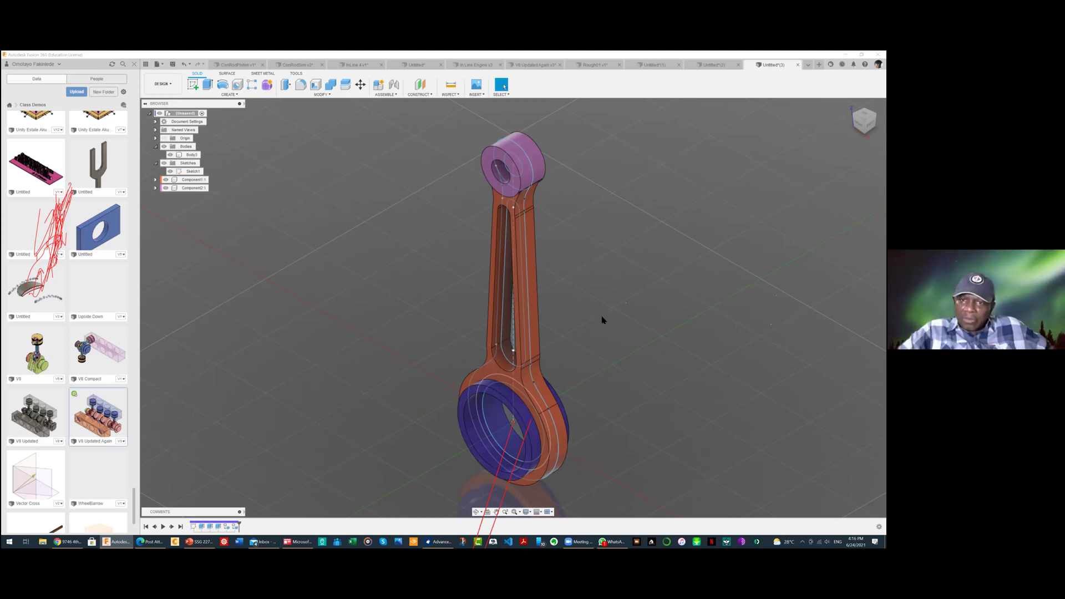
pyautogui.rightClick(191, 154)
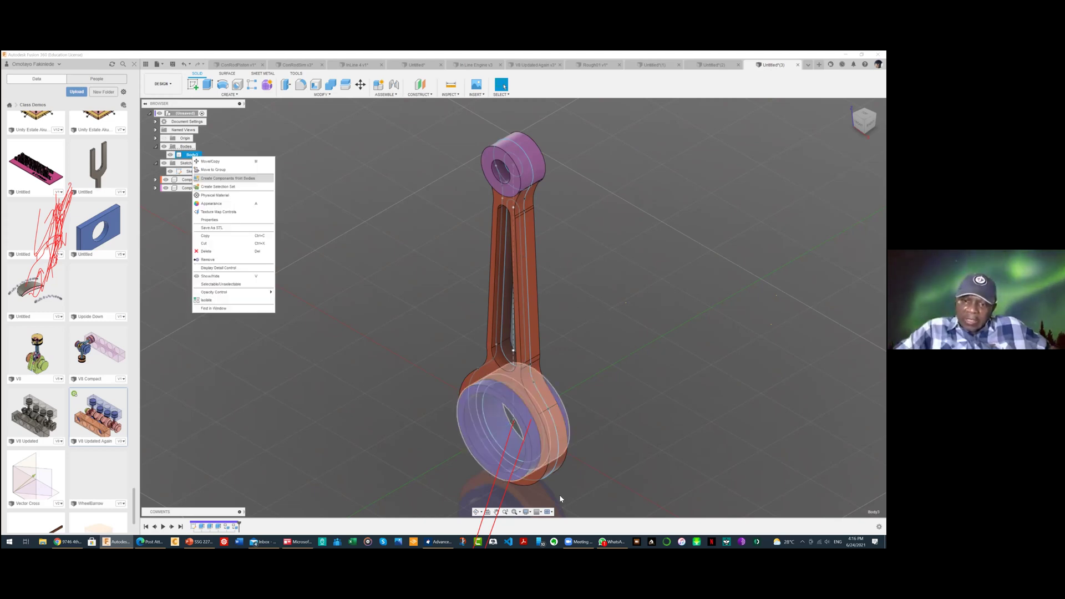
pyautogui.click(228, 178)
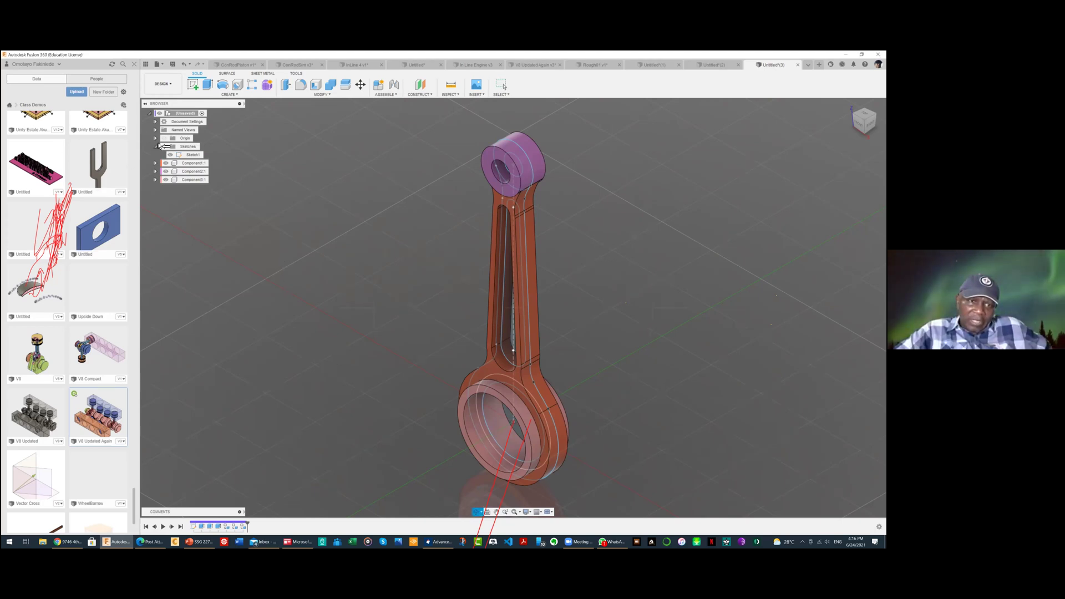
pyautogui.moveTo(542, 296); pyautogui.dragTo(411, 225)
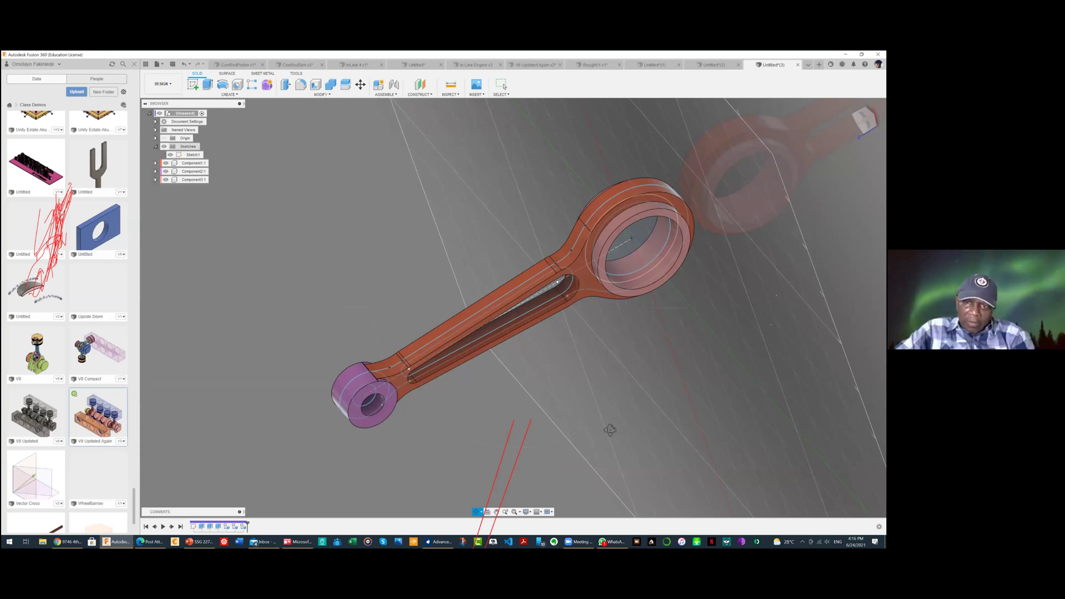
# Hide the connecting rod's sketch and inspect the rod and its two end rings from several sides
pyautogui.press('v')
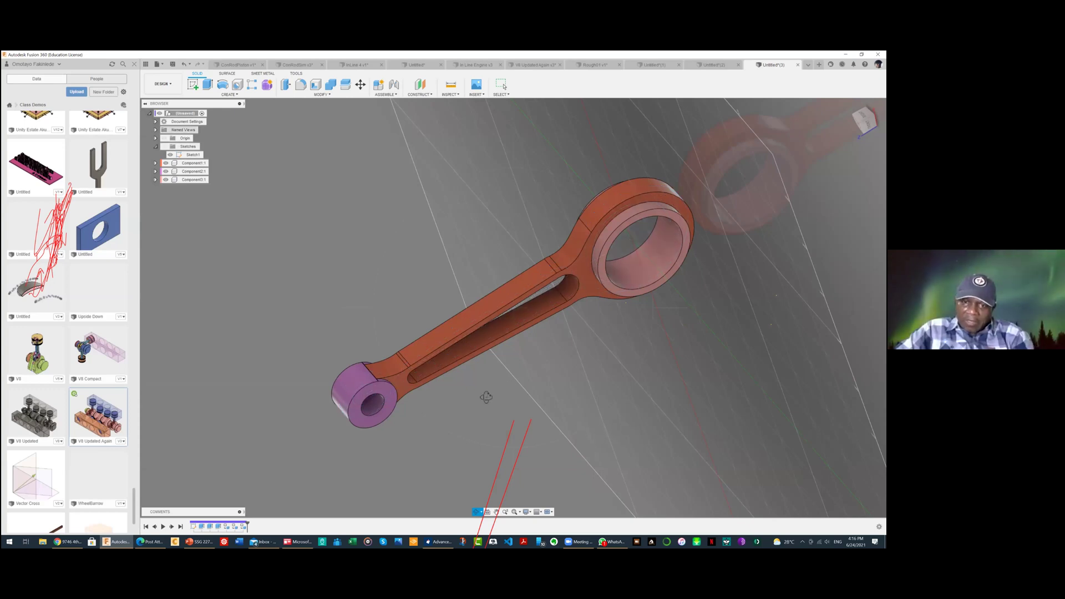
pyautogui.moveTo(515, 435); pyautogui.dragTo(515, 518)
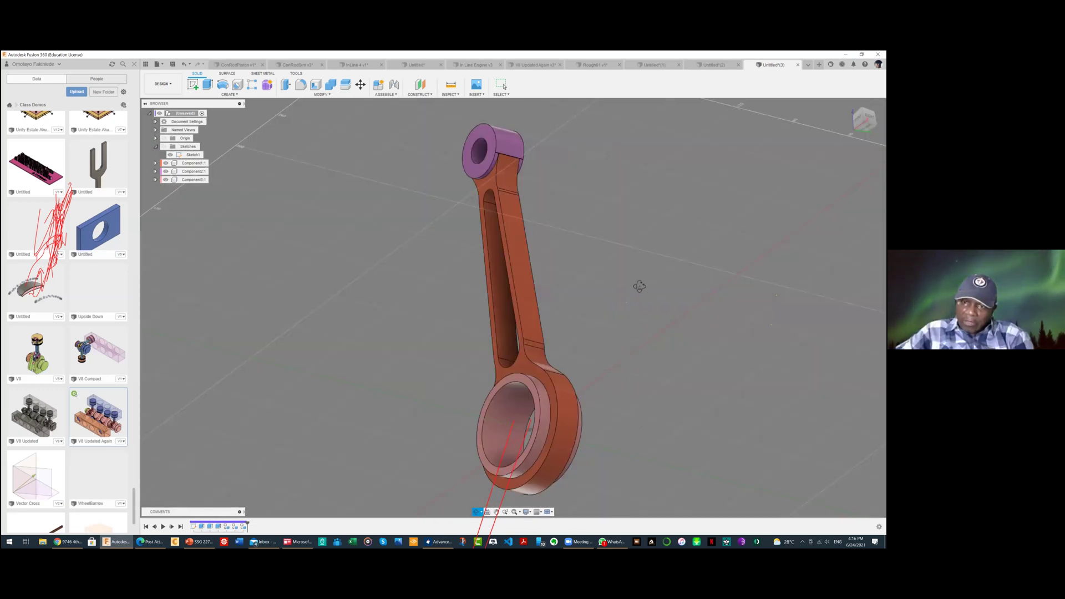
pyautogui.moveTo(638, 285); pyautogui.dragTo(623, 263)
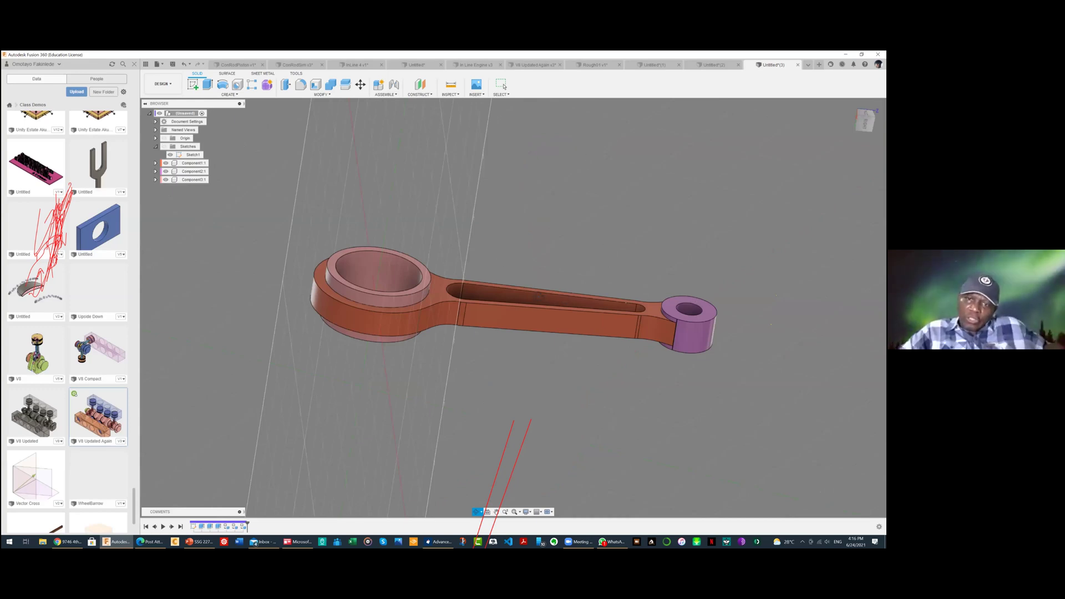
pyautogui.moveTo(531, 173); pyautogui.dragTo(495, 369)
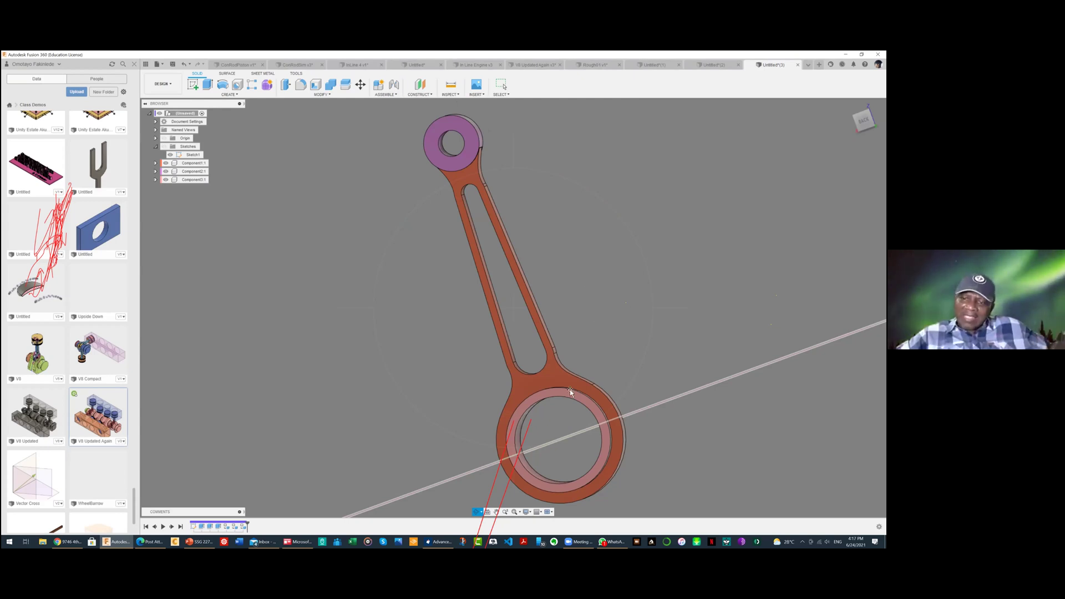
# Switch to the PowerPoint presentation and advance to the 8 Cylinder in-line Engine slide
pyautogui.hotkey('alt', 'Tab')
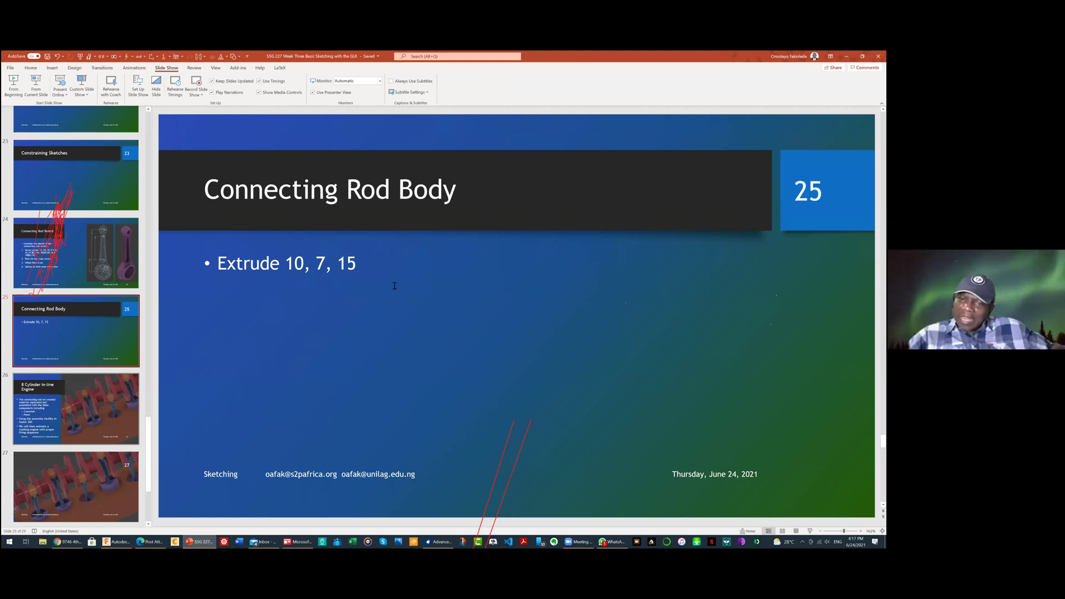
pyautogui.scroll(-1, 498, 258)
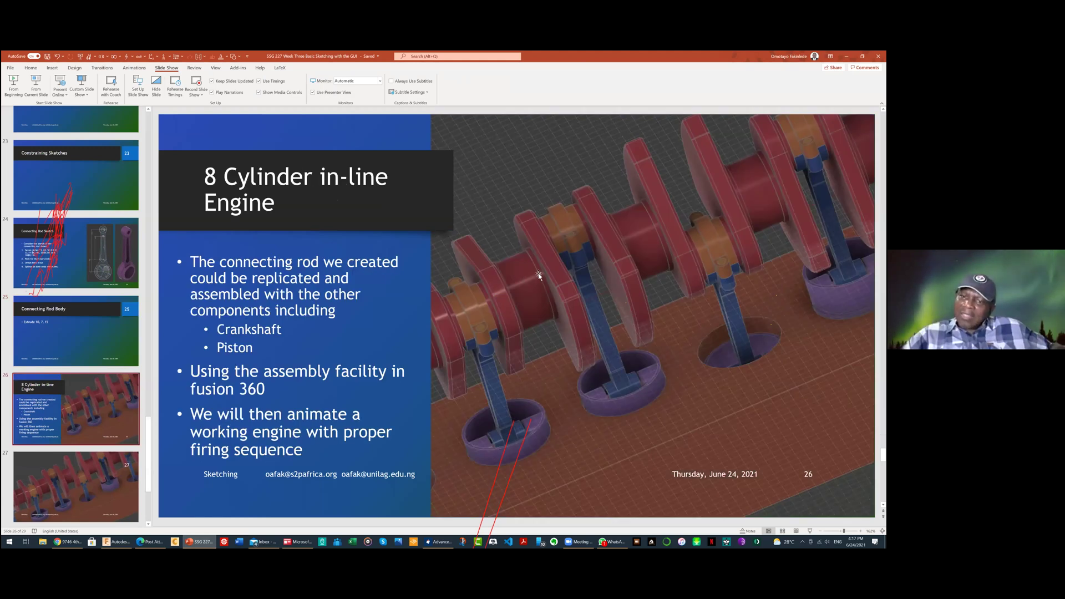